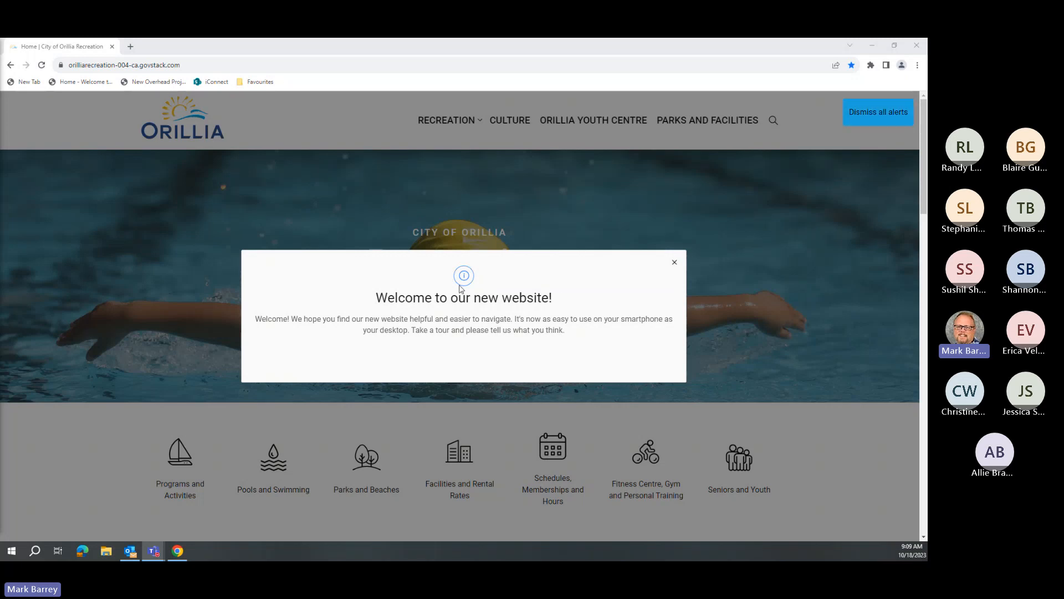
- Close the 'Welcome to our new website!' pop-up on the Recreation homepage
{"action": "left_click", "coordinate": [674, 263]}
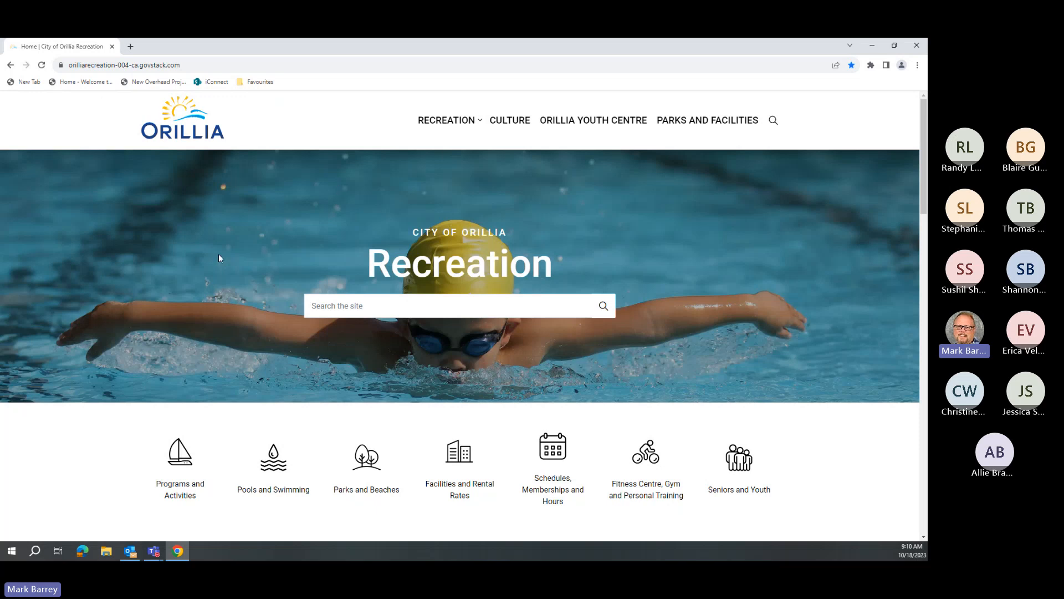
- Scroll past the program cards to the What's Happening news posts
{"action": "scroll", "coordinate": [219, 257], "scroll_direction": "down", "scroll_amount": 6}
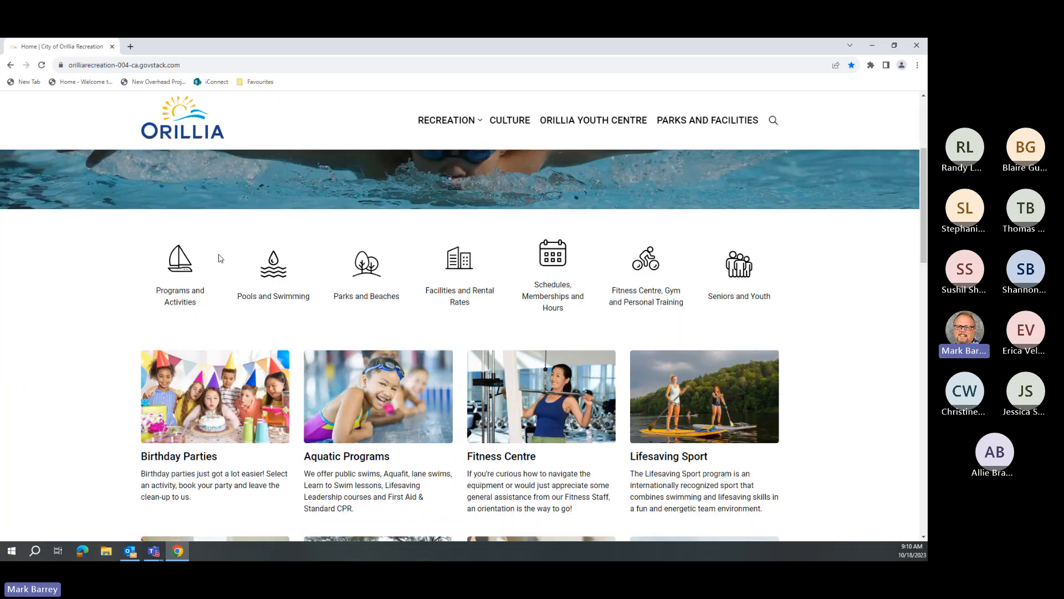
{"action": "scroll", "coordinate": [228, 282], "scroll_direction": "down", "scroll_amount": 8}
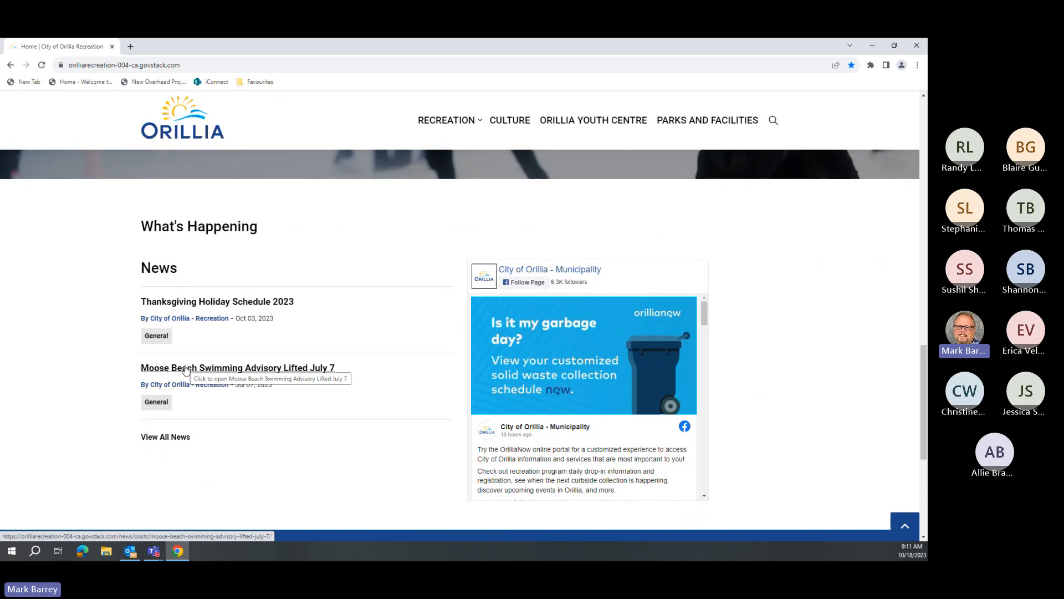
- Open View All News and check the Choose Category filter without changing it
{"action": "left_click", "coordinate": [168, 439]}
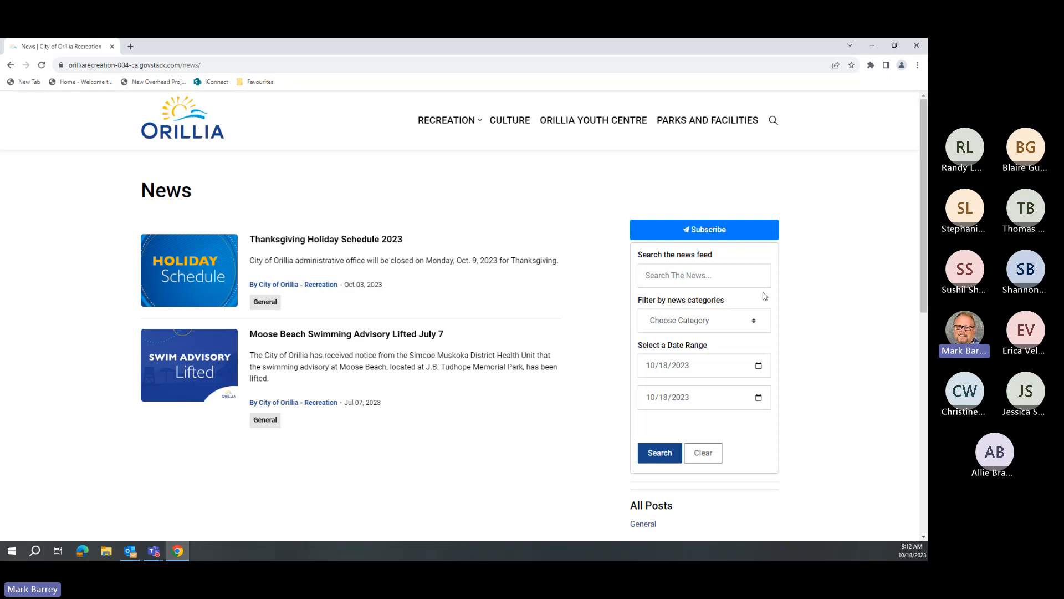
{"action": "left_click", "coordinate": [706, 327]}
{"action": "left_click", "coordinate": [696, 327]}
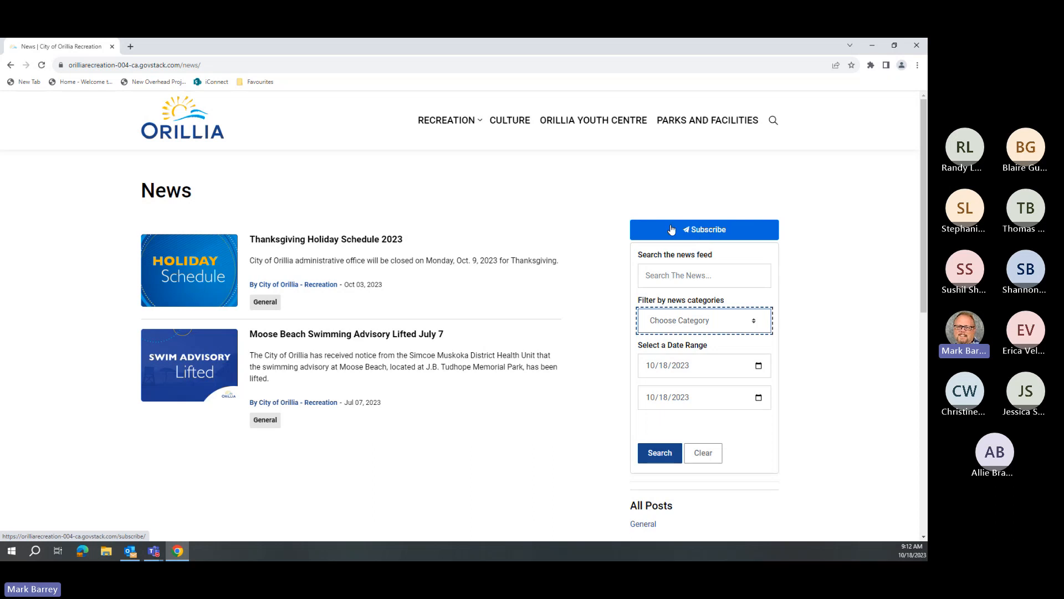
- Go from the News page to the newsletter Subscribe page
{"action": "left_click", "coordinate": [702, 232]}
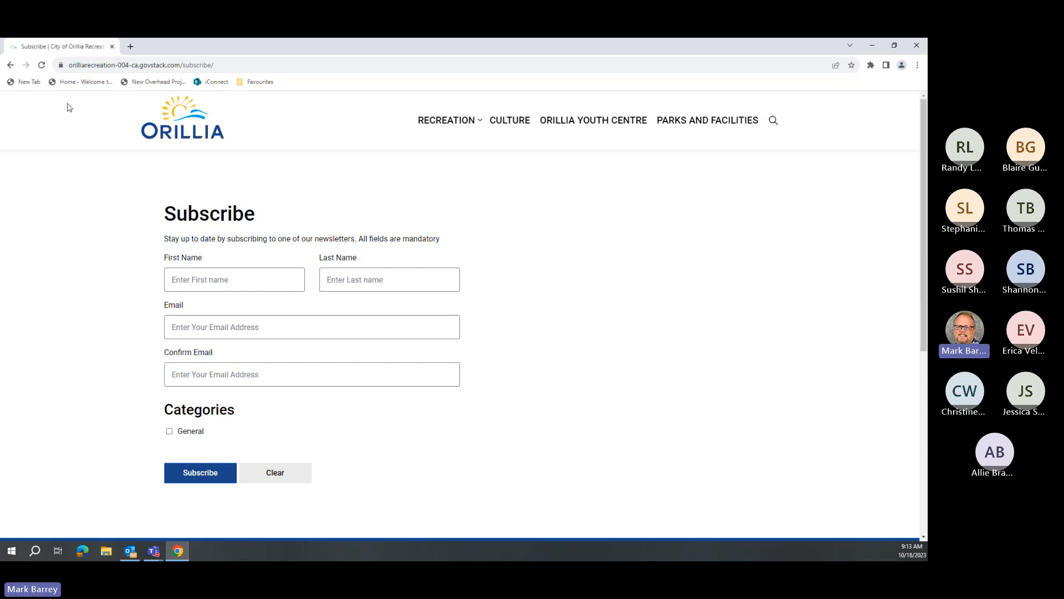
- Go back to News, check the category filter unchanged, then return home via the Orillia logo
{"action": "left_click", "coordinate": [15, 67]}
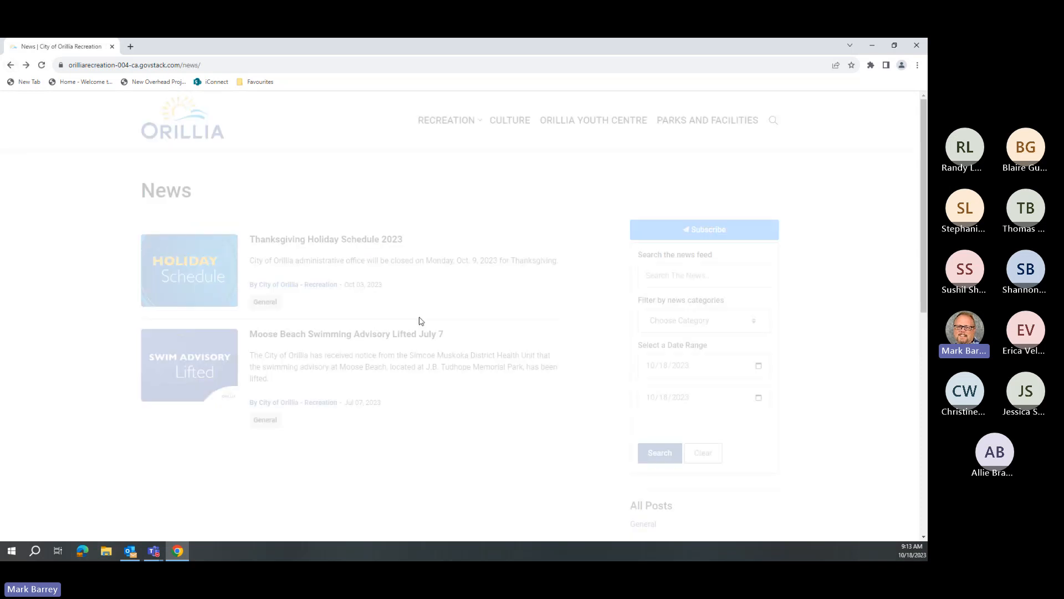
{"action": "left_click", "coordinate": [706, 320]}
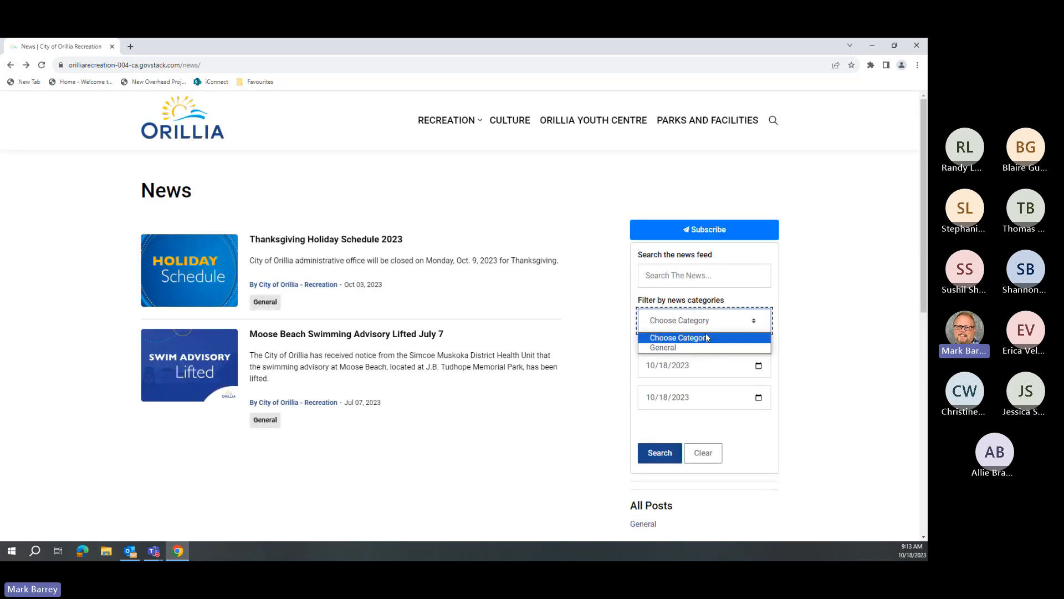
{"action": "left_click", "coordinate": [798, 328]}
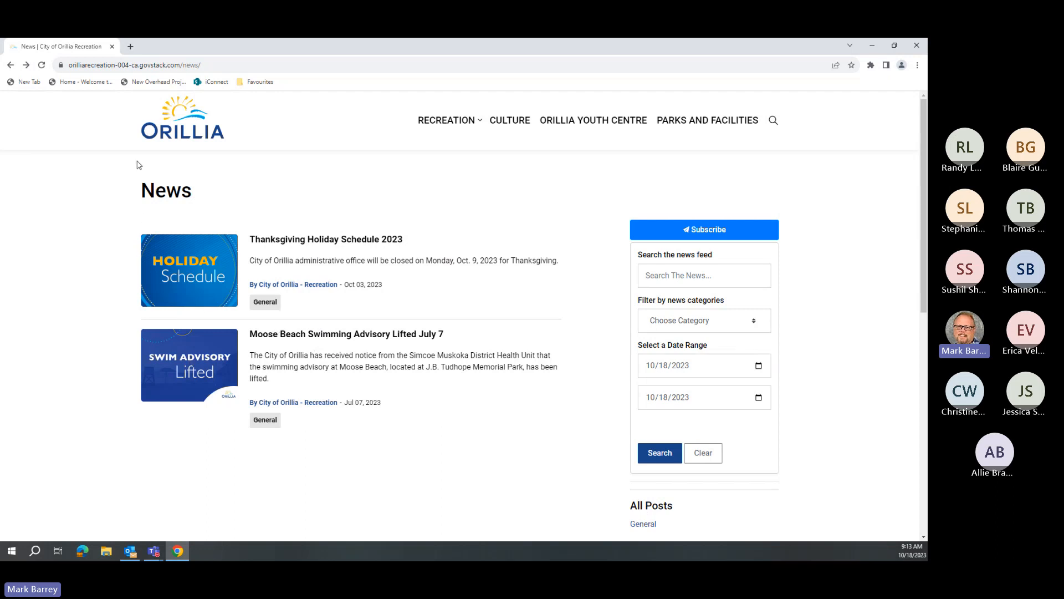
{"action": "left_click", "coordinate": [169, 131]}
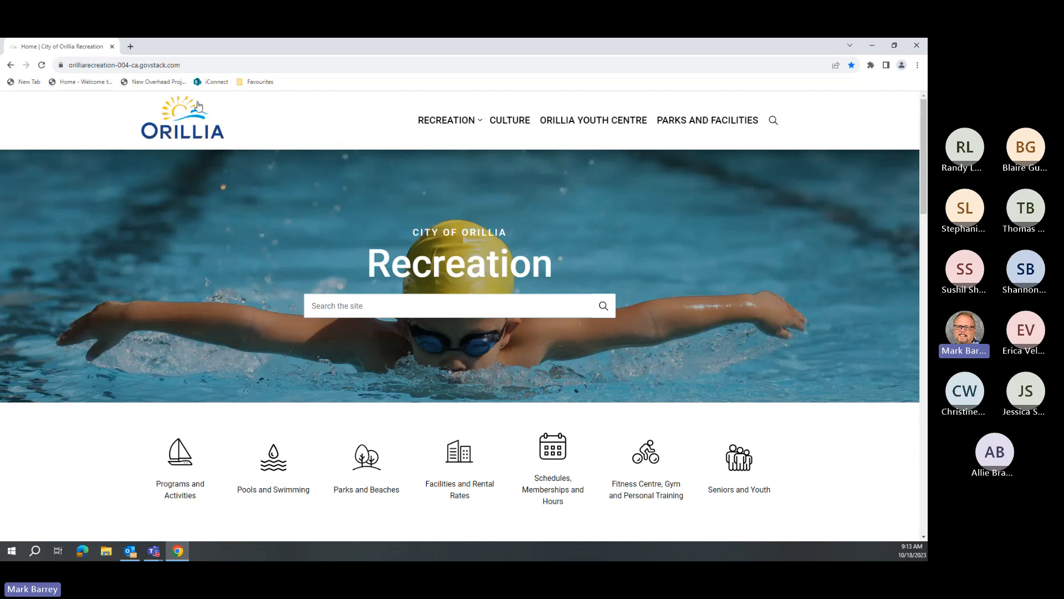
- Load the site's /umbraco back office and sign in with the account username
{"action": "left_click", "coordinate": [217, 66]}
{"action": "left_click", "coordinate": [222, 65]}
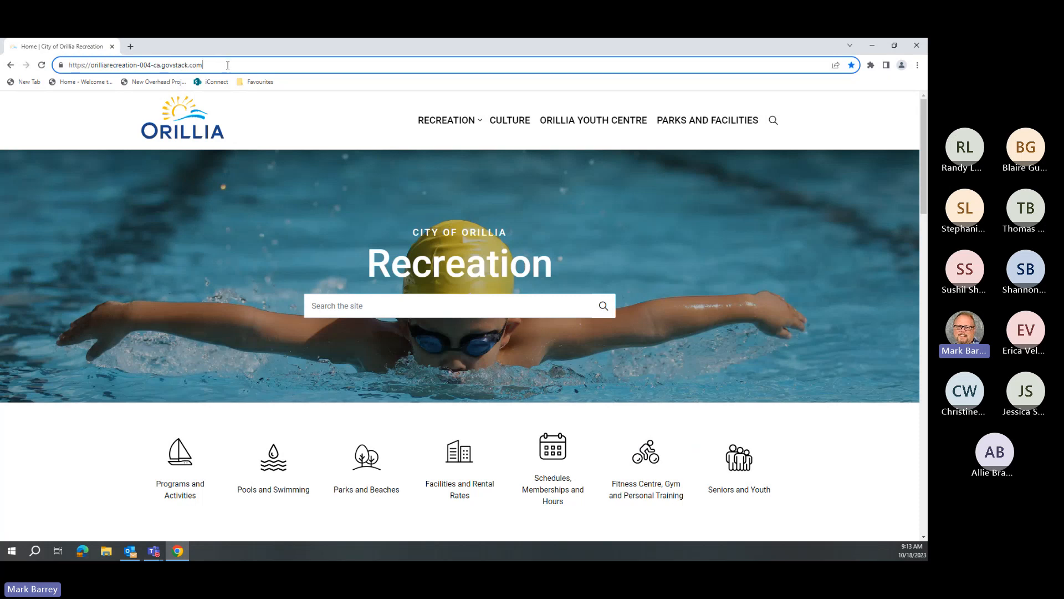
{"action": "type", "text": "/umbra"}
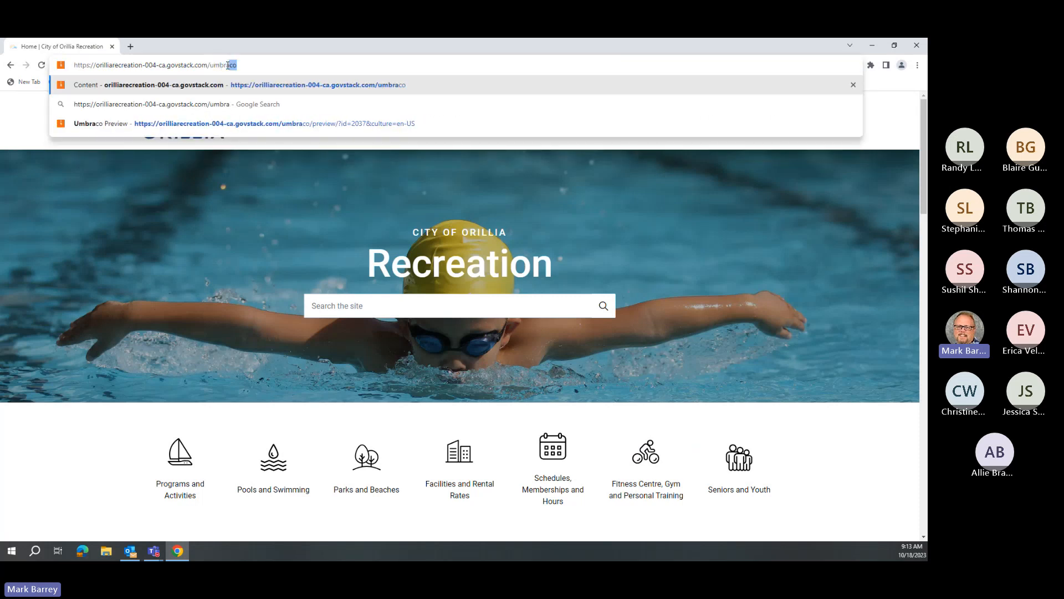
{"action": "type", "text": "co"}
{"action": "key", "text": "Return"}
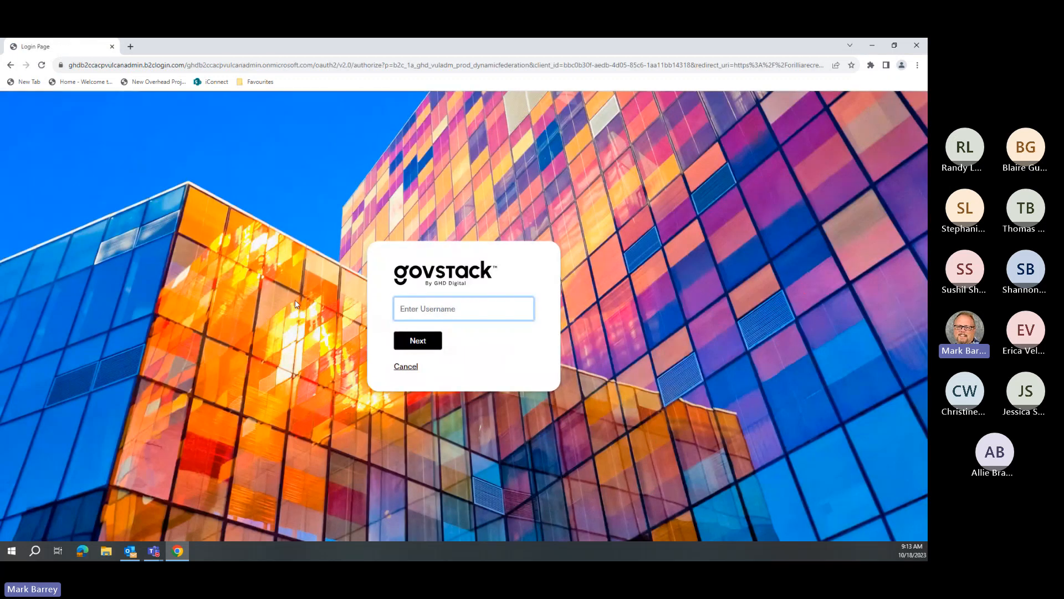
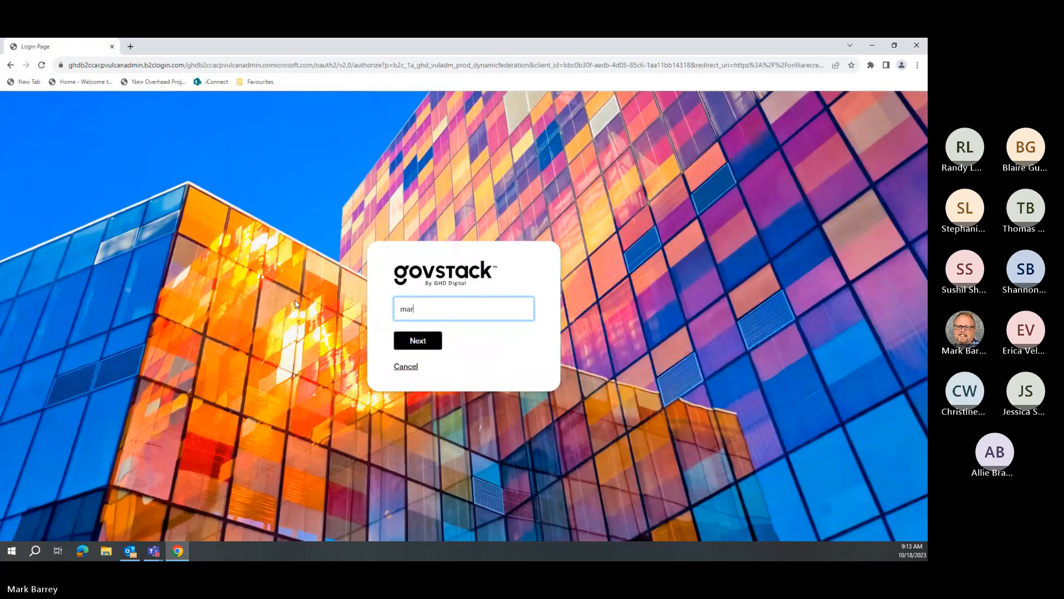
{"action": "key", "text": "Return"}
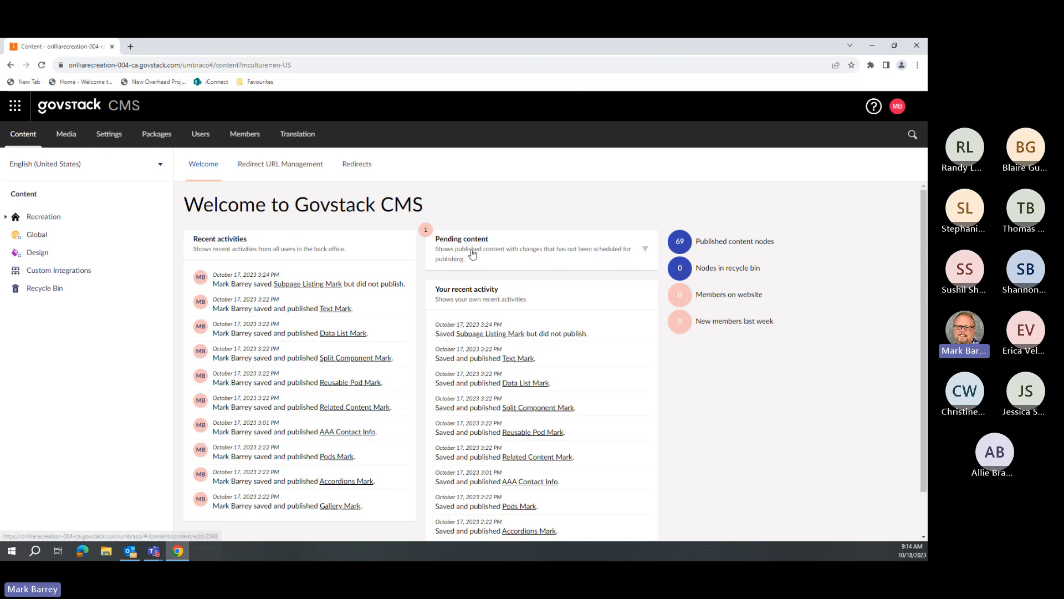
- Expand Pending content, open the Recreation page in the editor, and start a new browser tab
{"action": "left_click", "coordinate": [454, 245]}
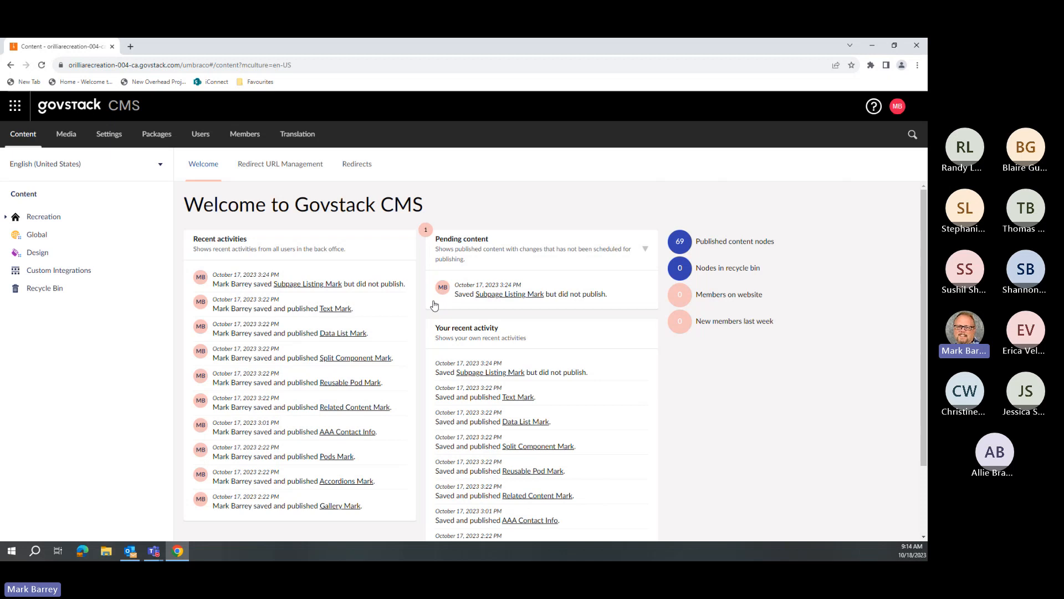
{"action": "left_click", "coordinate": [6, 217]}
{"action": "left_click", "coordinate": [44, 220]}
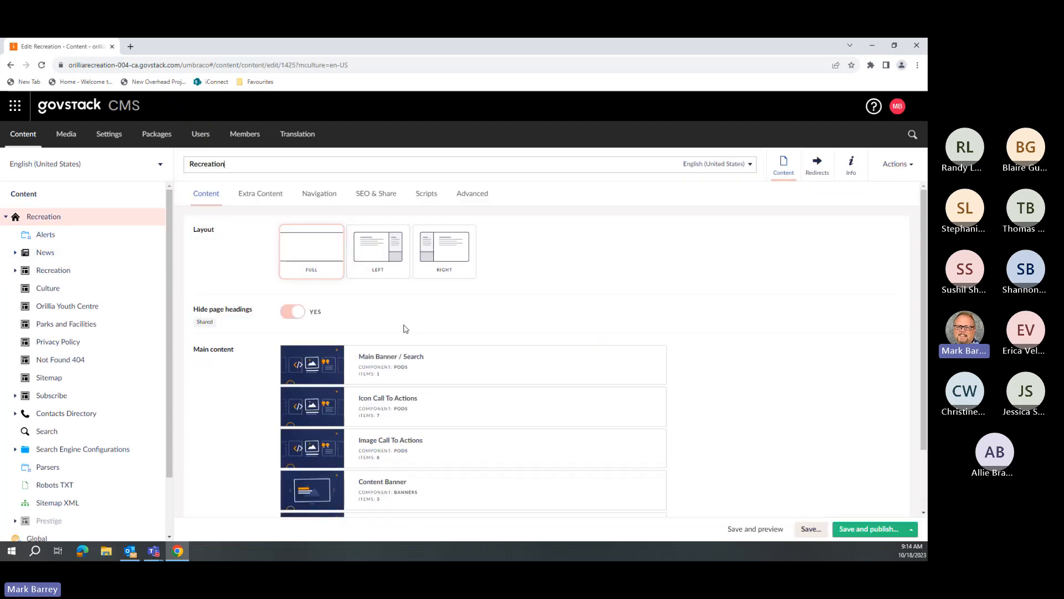
{"action": "scroll", "coordinate": [404, 329], "scroll_direction": "down", "scroll_amount": 1}
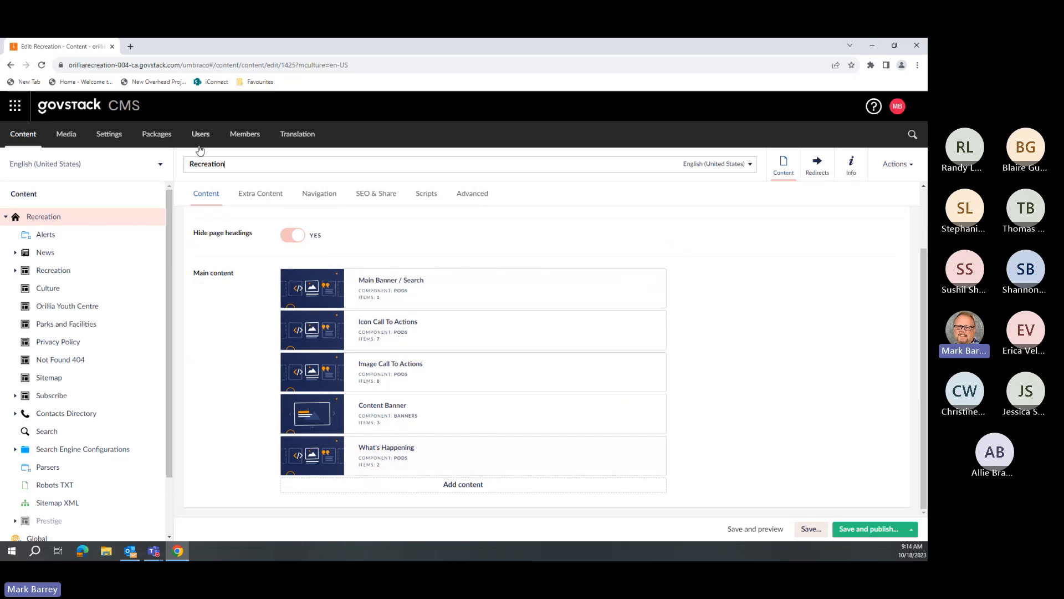
{"action": "left_click", "coordinate": [131, 46]}
- Load 'Home | City of Orillia Recreation' from Favourites, view its What's Happening news, and return to the editor
{"action": "left_click", "coordinate": [260, 81]}
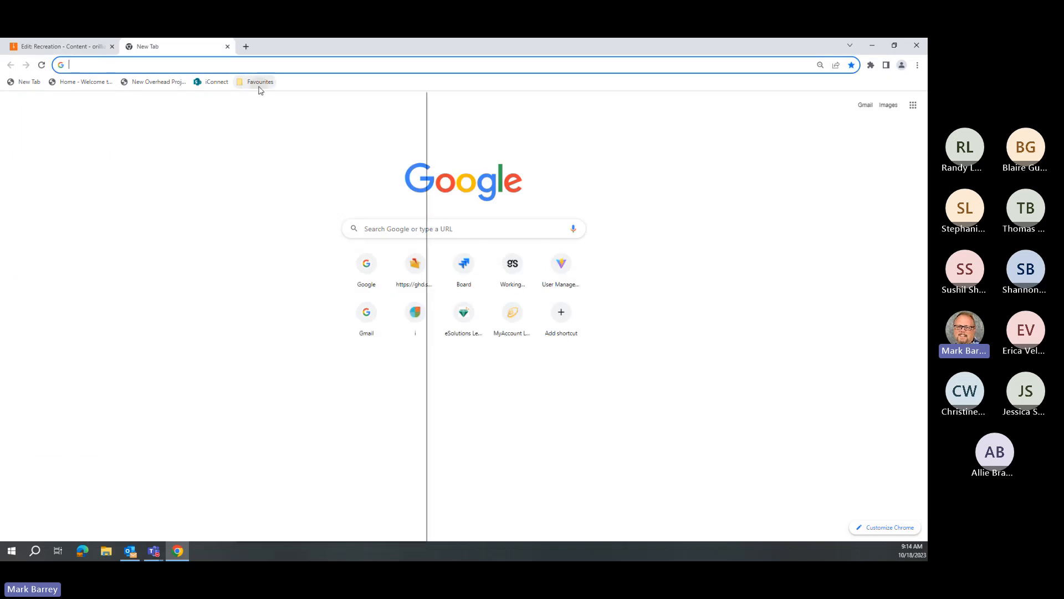
{"action": "scroll", "coordinate": [286, 303], "scroll_direction": "down", "scroll_amount": 10}
{"action": "scroll", "coordinate": [286, 304], "scroll_direction": "down", "scroll_amount": 3}
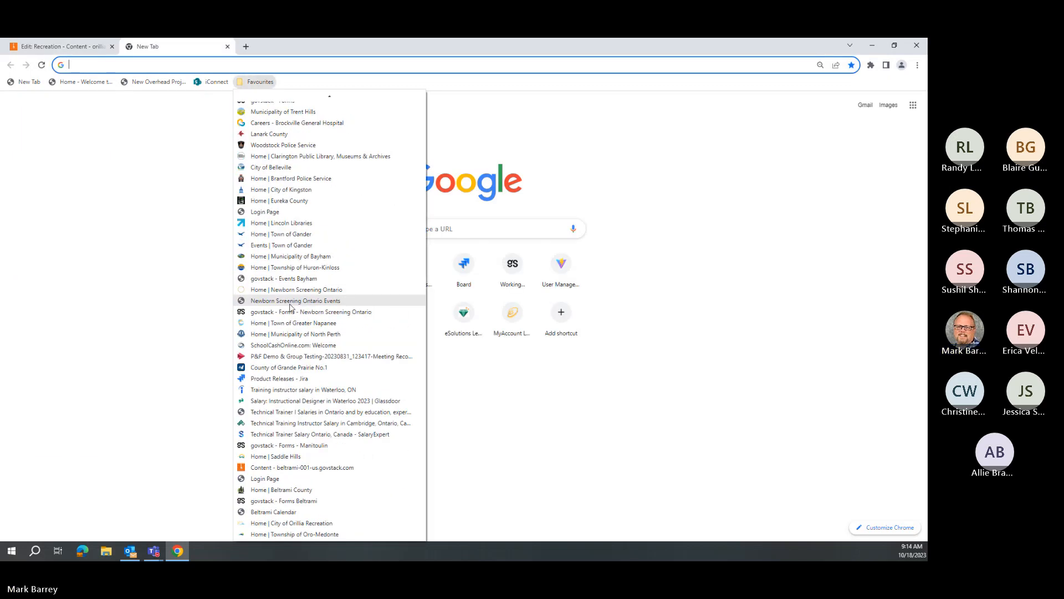
{"action": "left_click", "coordinate": [288, 524]}
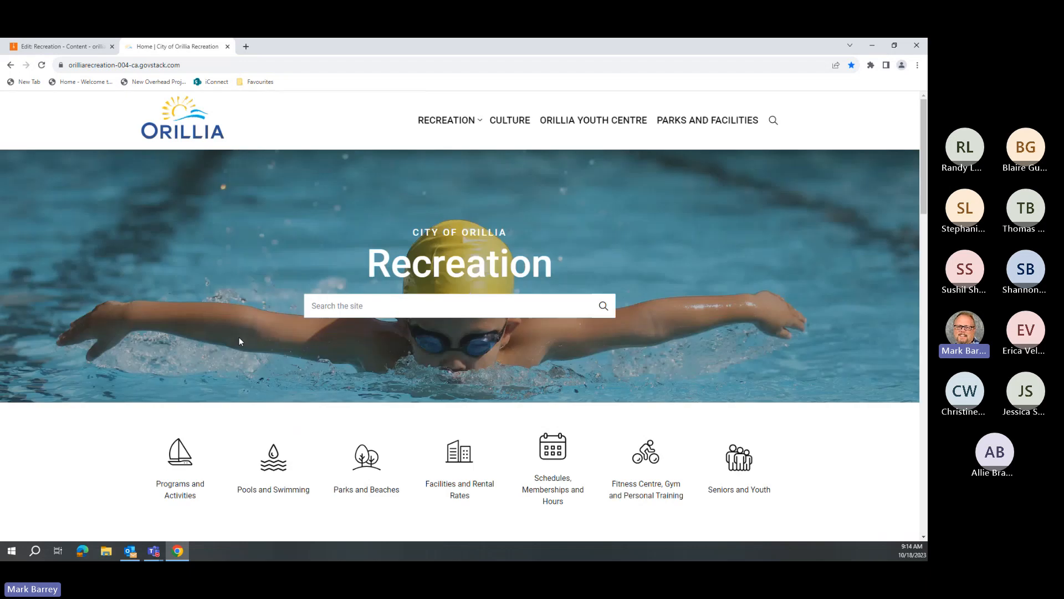
{"action": "scroll", "coordinate": [239, 337], "scroll_direction": "down", "scroll_amount": 15}
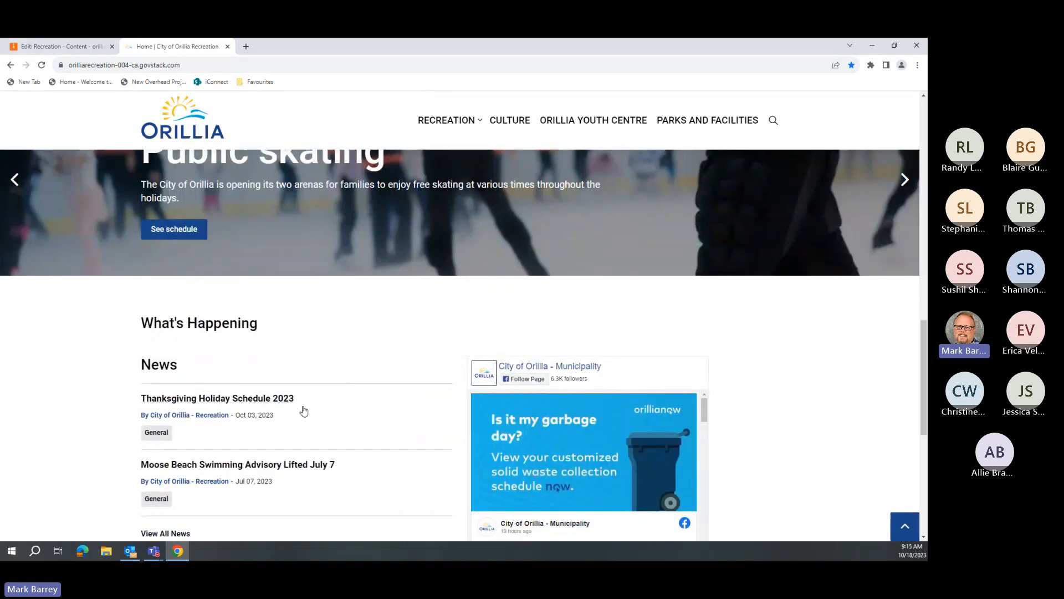
{"action": "left_click", "coordinate": [95, 49]}
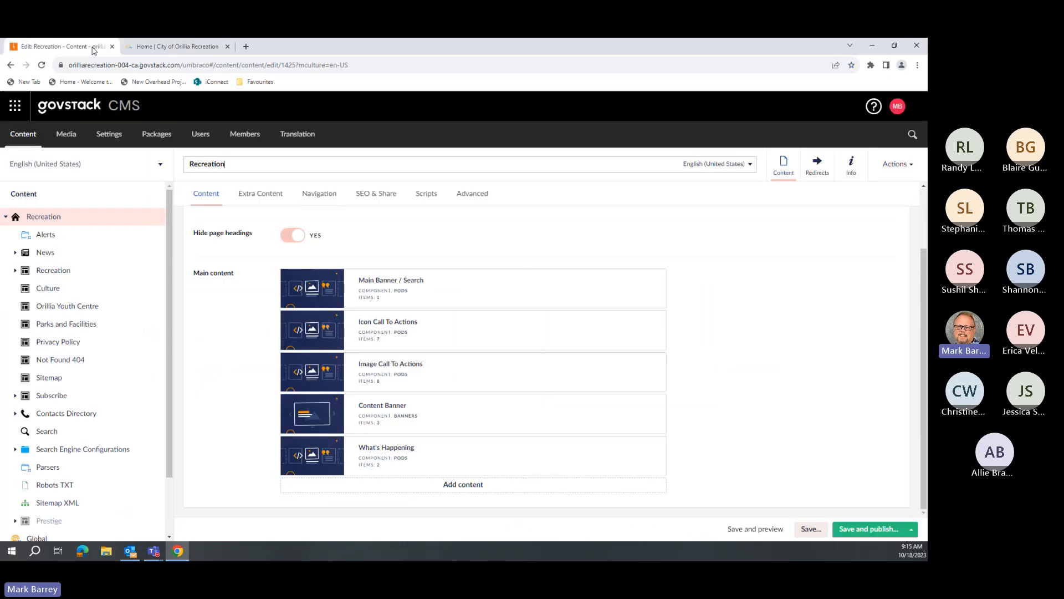
- Open the What's Happening block editor and switch to the live homepage tab to compare
{"action": "left_click", "coordinate": [398, 449]}
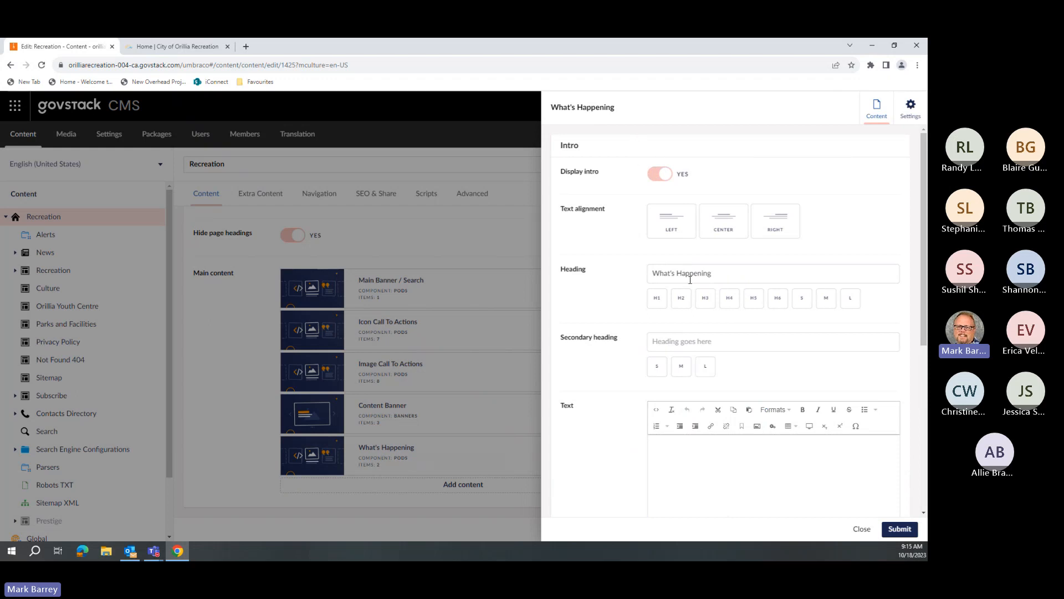
{"action": "left_click", "coordinate": [187, 47]}
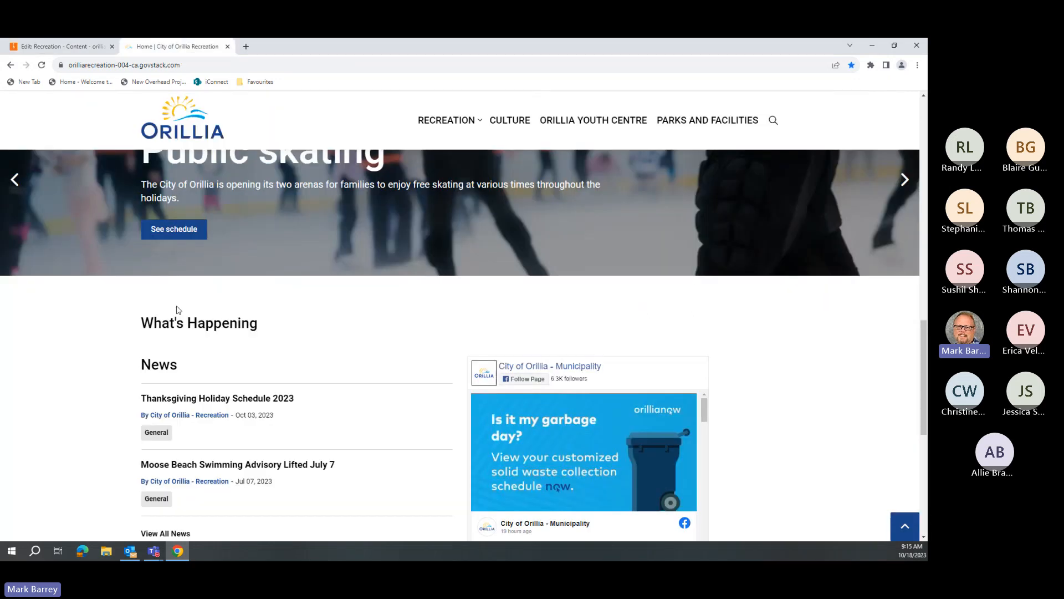
- Switch back to the CMS and scroll the What's Happening panel down to its Pod items
{"action": "left_click", "coordinate": [72, 46]}
{"action": "scroll", "coordinate": [637, 326], "scroll_direction": "down", "scroll_amount": 2}
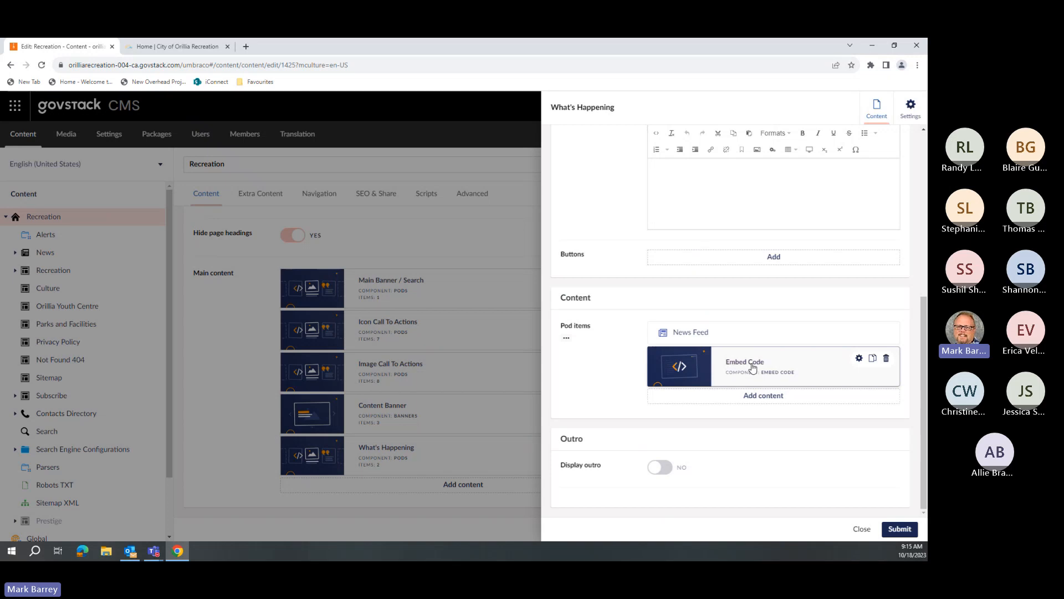
- Start adding an Embed Code pod to the block, then cancel and discard it
{"action": "left_click", "coordinate": [762, 396]}
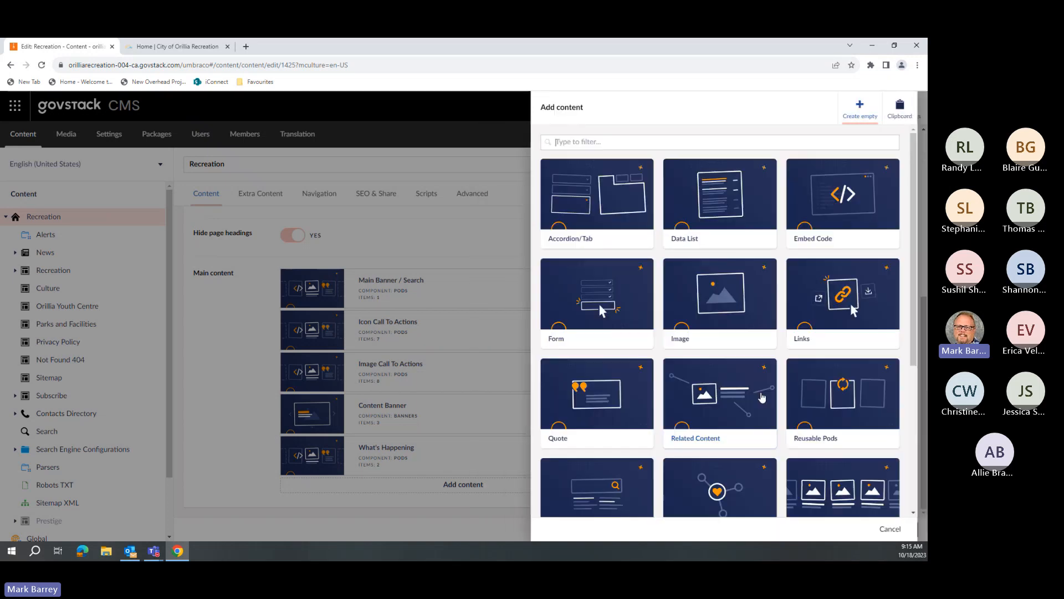
{"action": "left_click", "coordinate": [837, 220]}
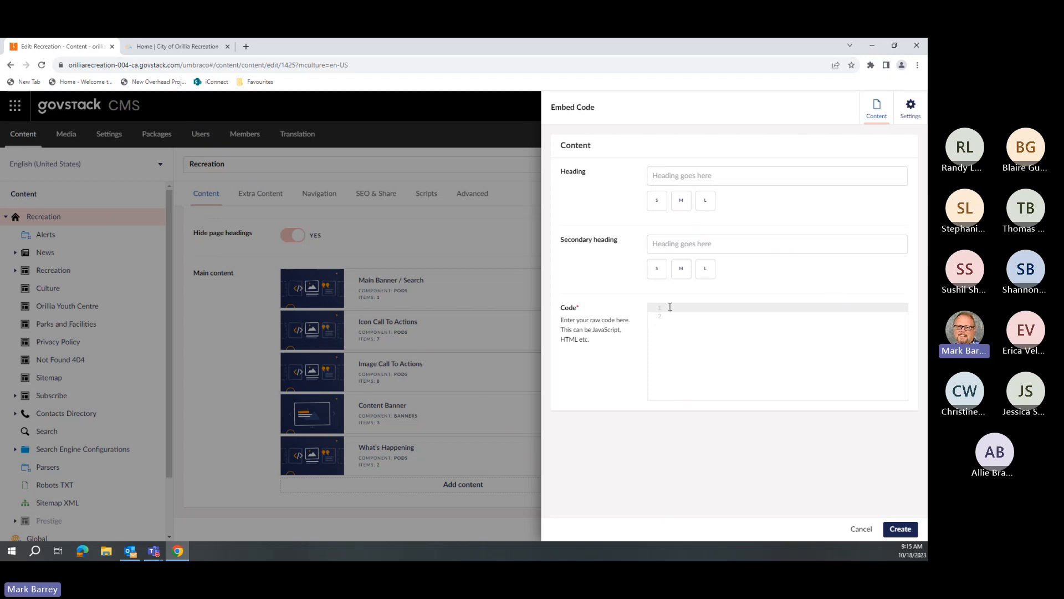
{"action": "left_click", "coordinate": [871, 529]}
{"action": "left_click", "coordinate": [562, 346]}
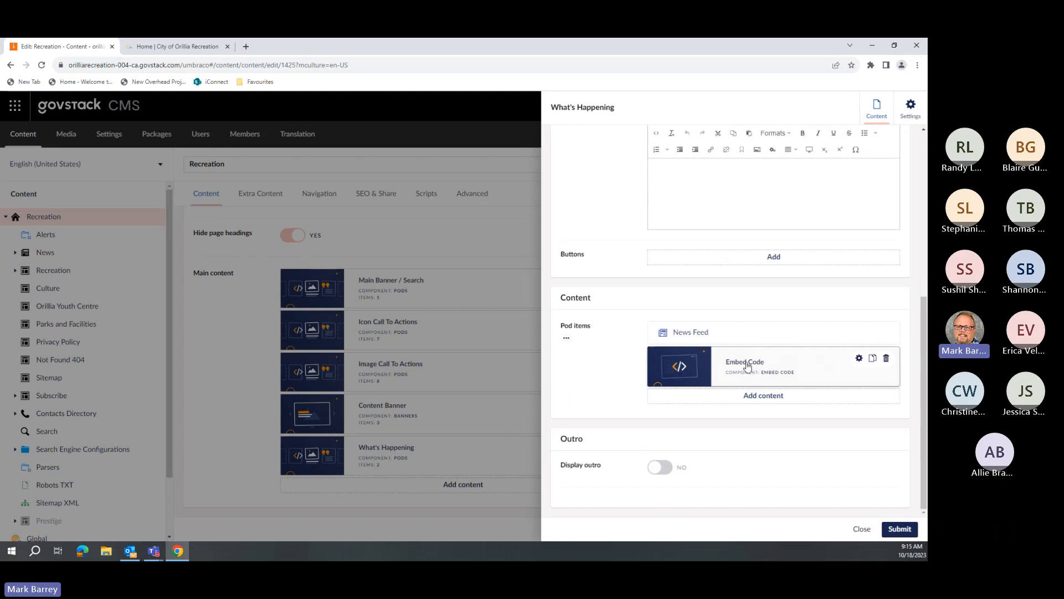
- Check the news listing on the live Recreation home page, then return to the CMS
{"action": "left_click", "coordinate": [183, 46]}
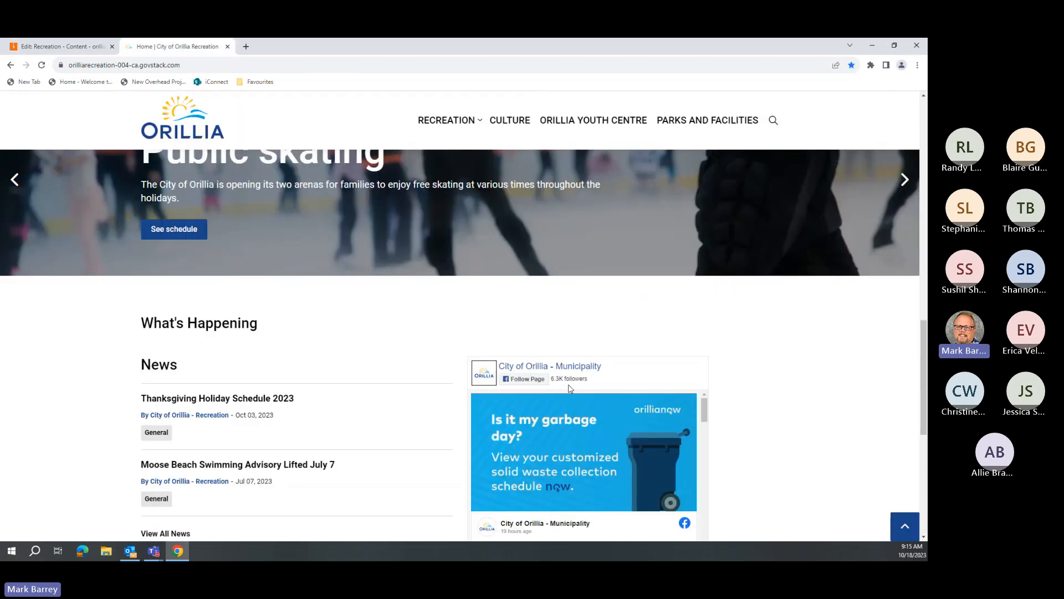
{"action": "scroll", "coordinate": [570, 399], "scroll_direction": "down", "scroll_amount": 2}
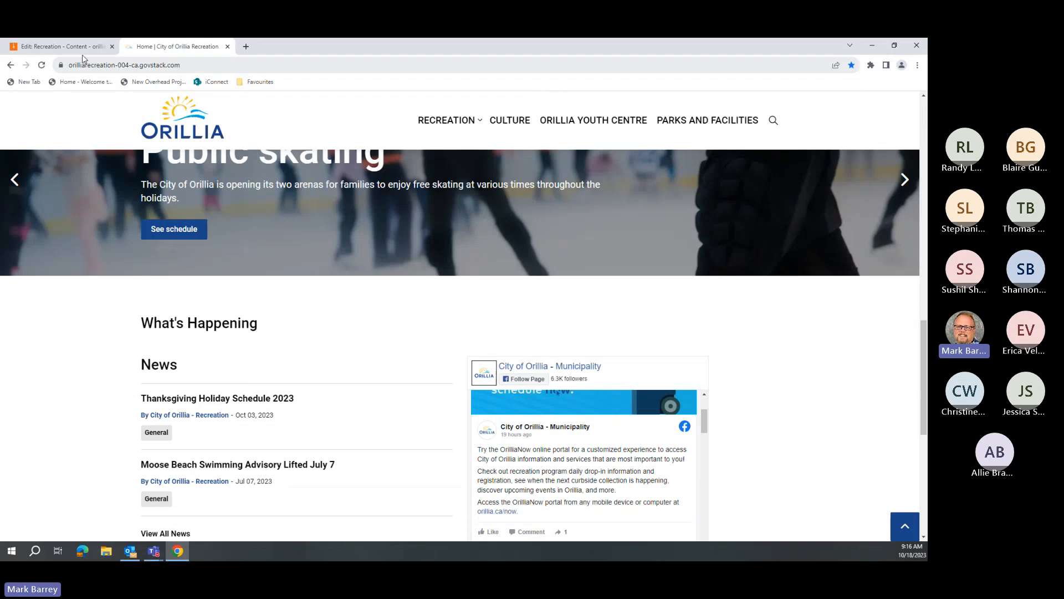
{"action": "left_click", "coordinate": [83, 51]}
- Open the News Feed pod's settings and compare them with the live home page news list
{"action": "left_click", "coordinate": [690, 336]}
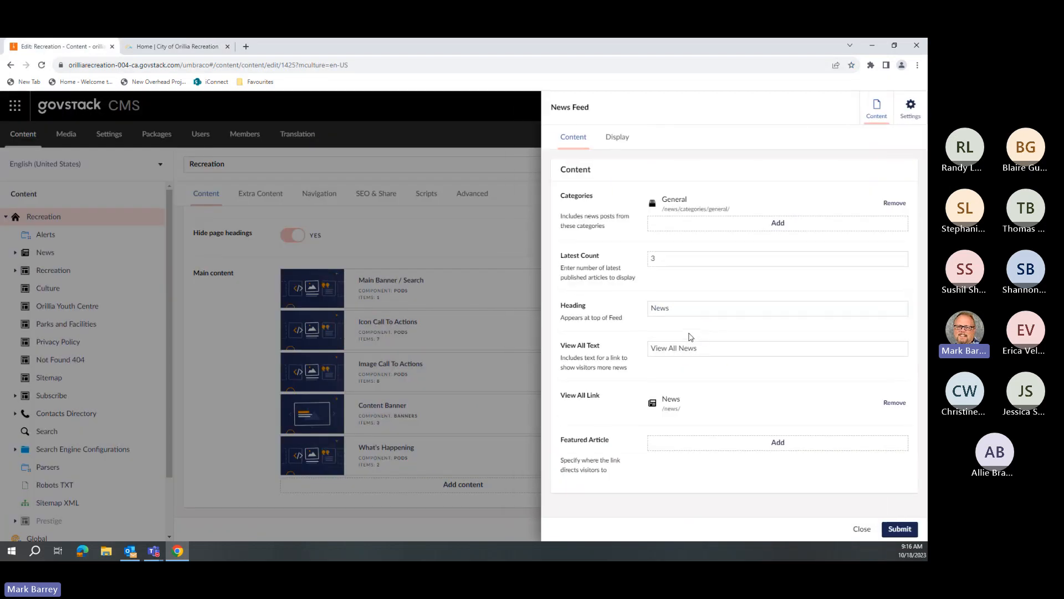
{"action": "left_click", "coordinate": [568, 203]}
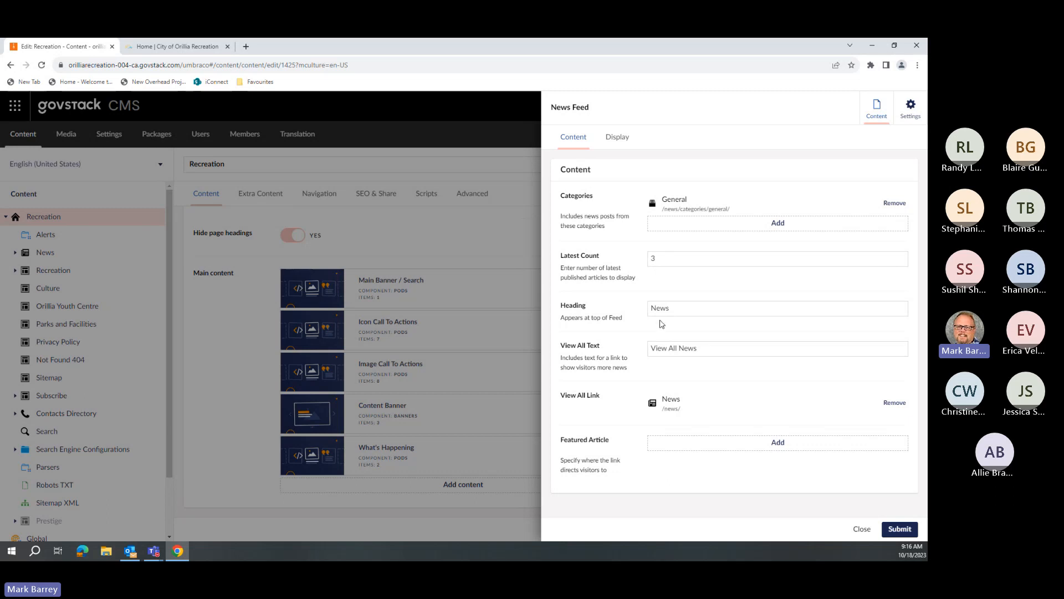
{"action": "left_click", "coordinate": [177, 47]}
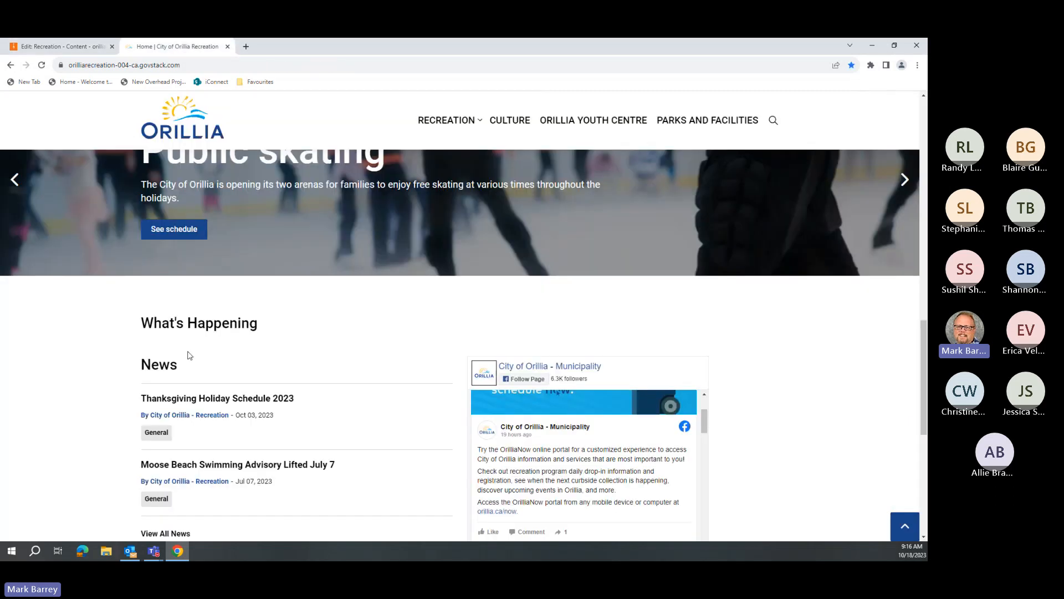
{"action": "left_click", "coordinate": [63, 49]}
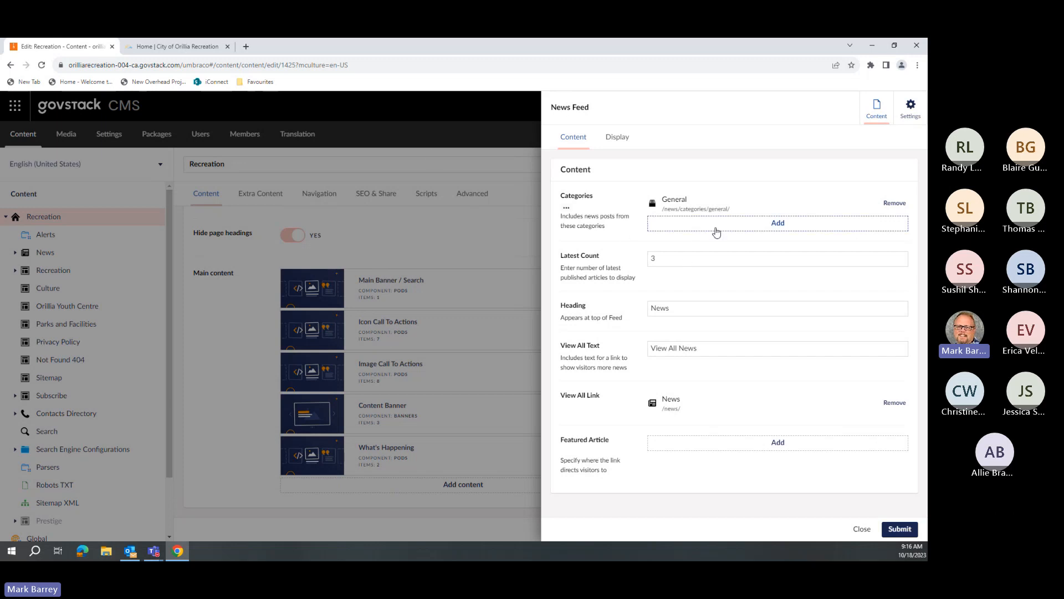
- Close the category picker, News Feed and What's Happening panels, discarding the unsaved changes
{"action": "left_click", "coordinate": [760, 225]}
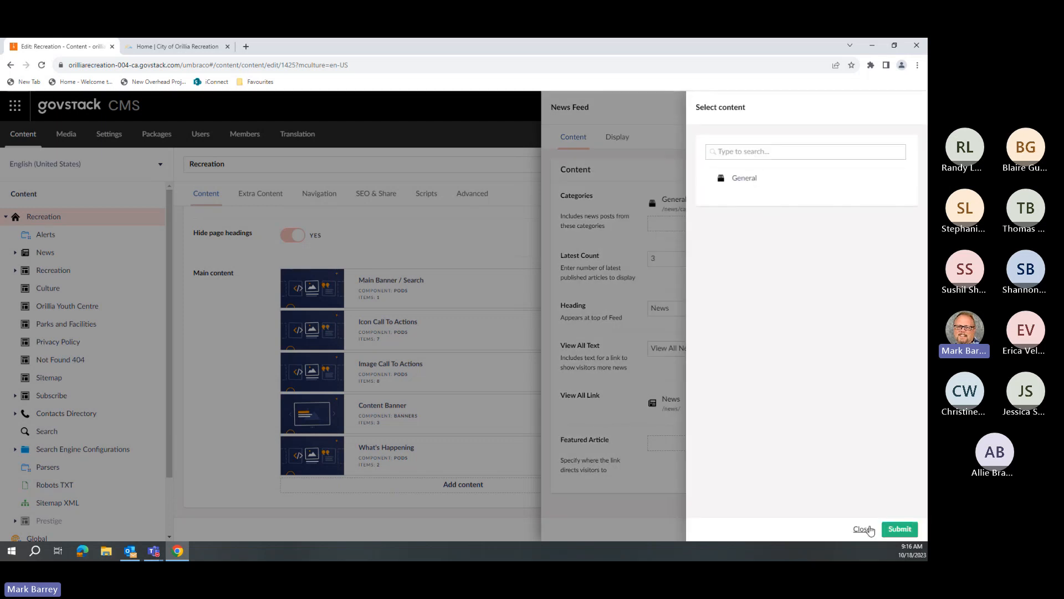
{"action": "left_click", "coordinate": [869, 529]}
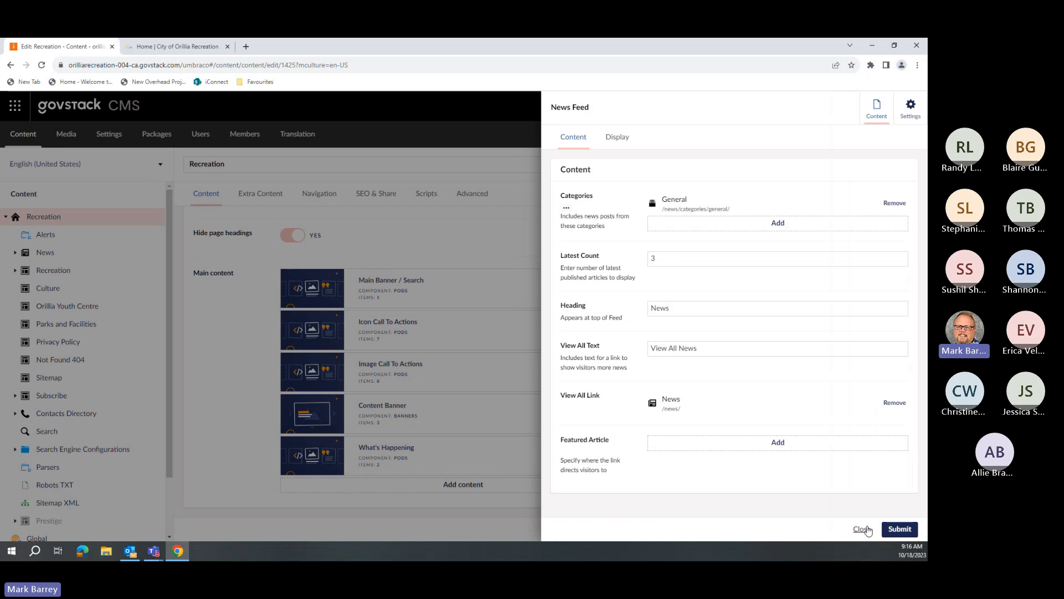
{"action": "left_click", "coordinate": [862, 529]}
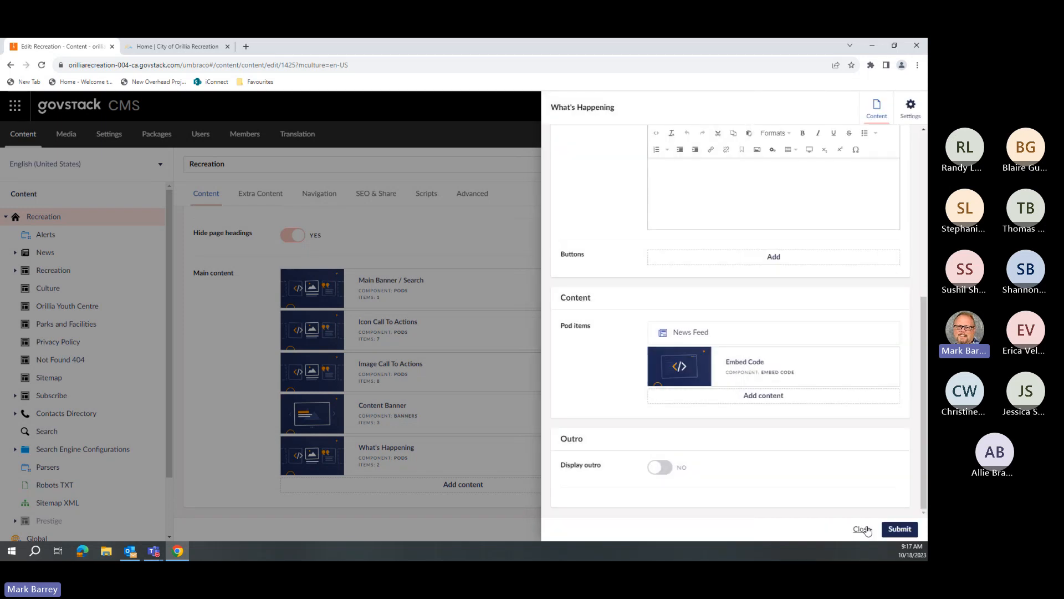
{"action": "left_click", "coordinate": [866, 530]}
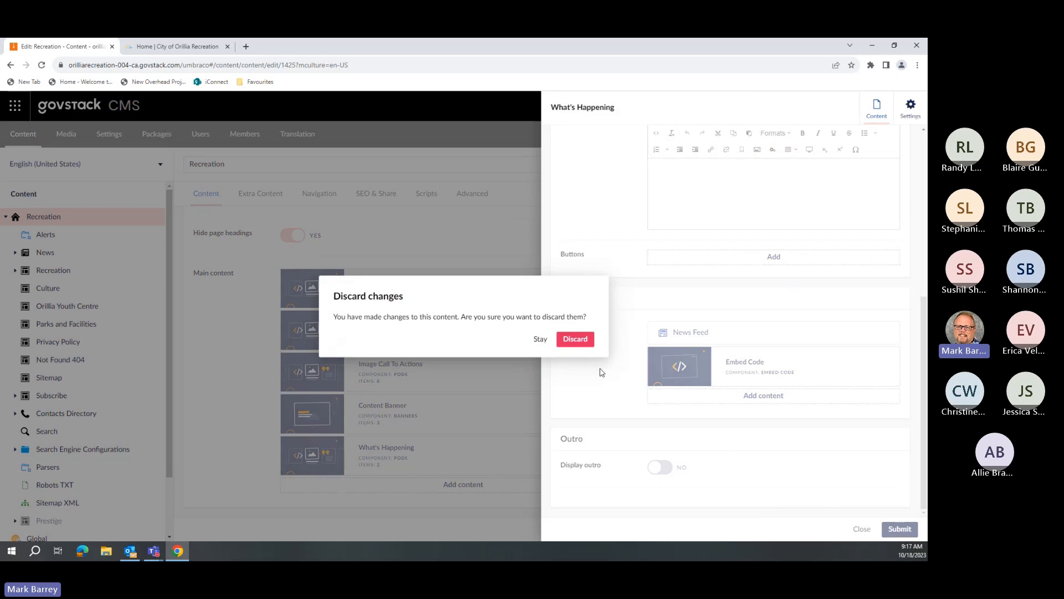
{"action": "left_click", "coordinate": [576, 340]}
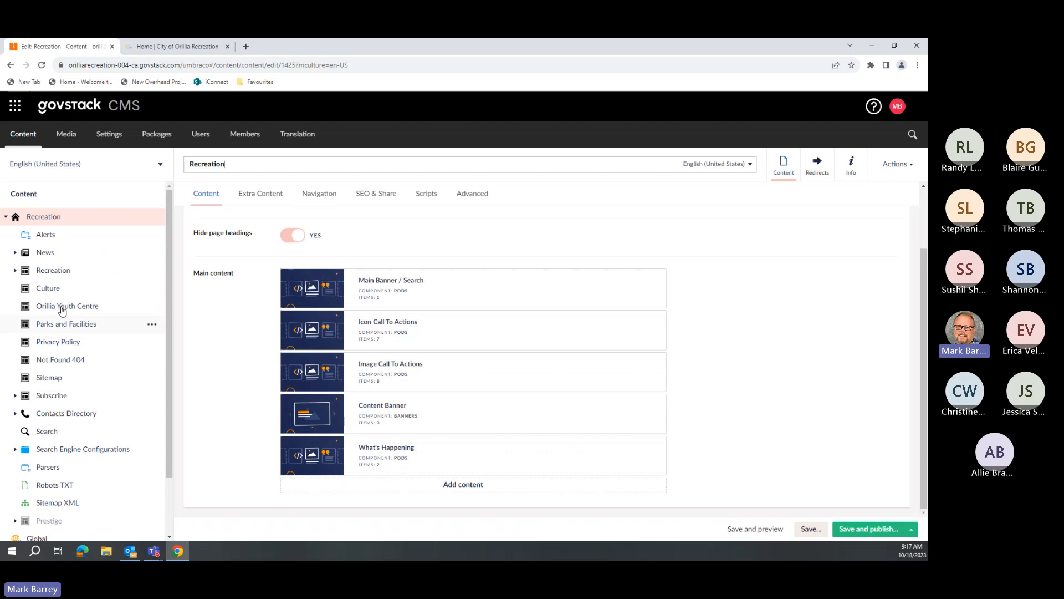
- Expand News and its Categories folder in the content tree to show the General category
{"action": "left_click", "coordinate": [14, 256]}
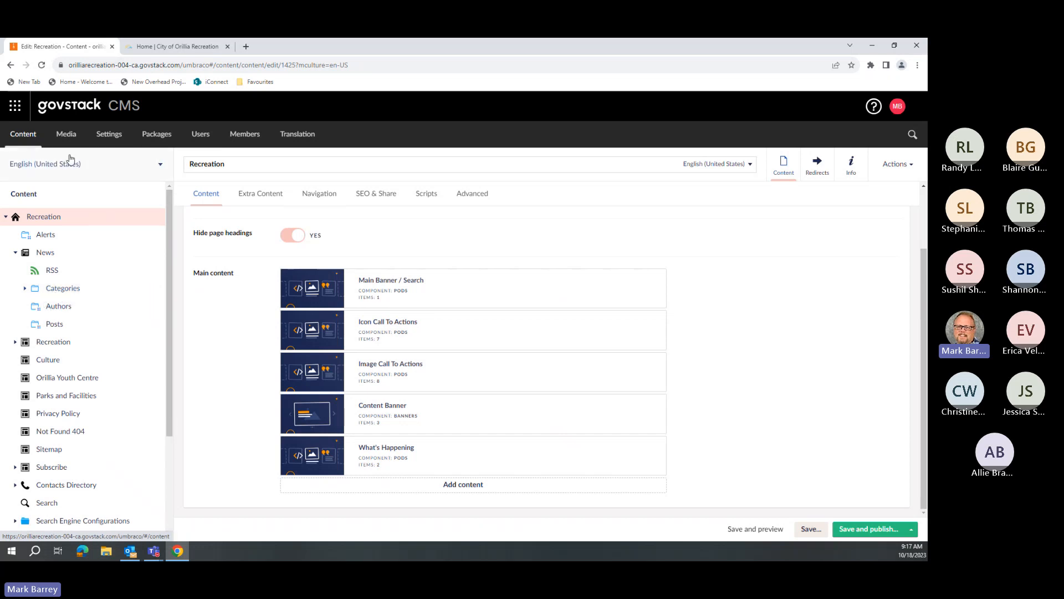
{"action": "left_click", "coordinate": [157, 49]}
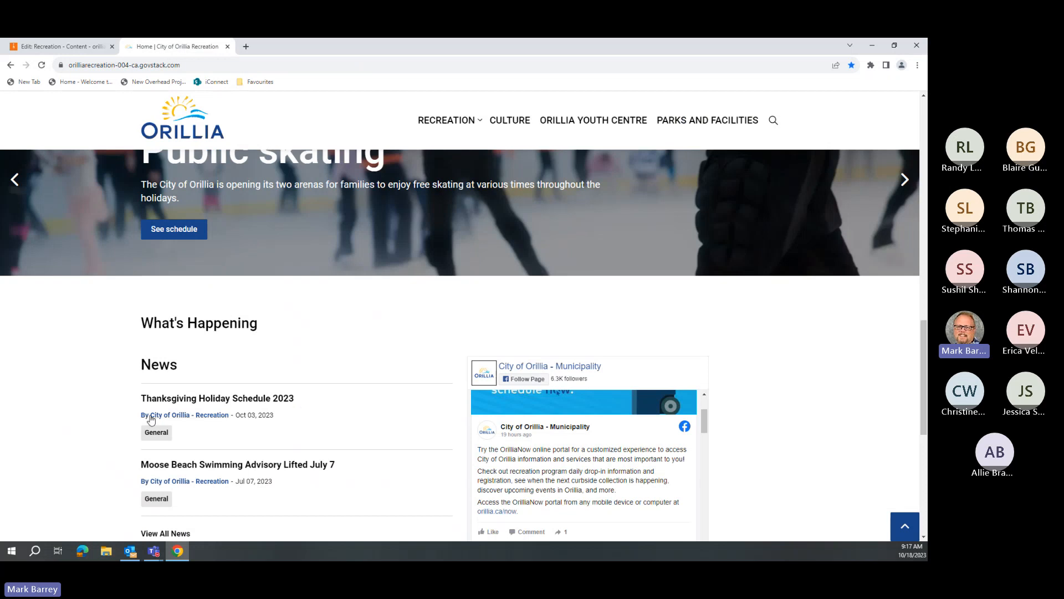
{"action": "left_click", "coordinate": [42, 47]}
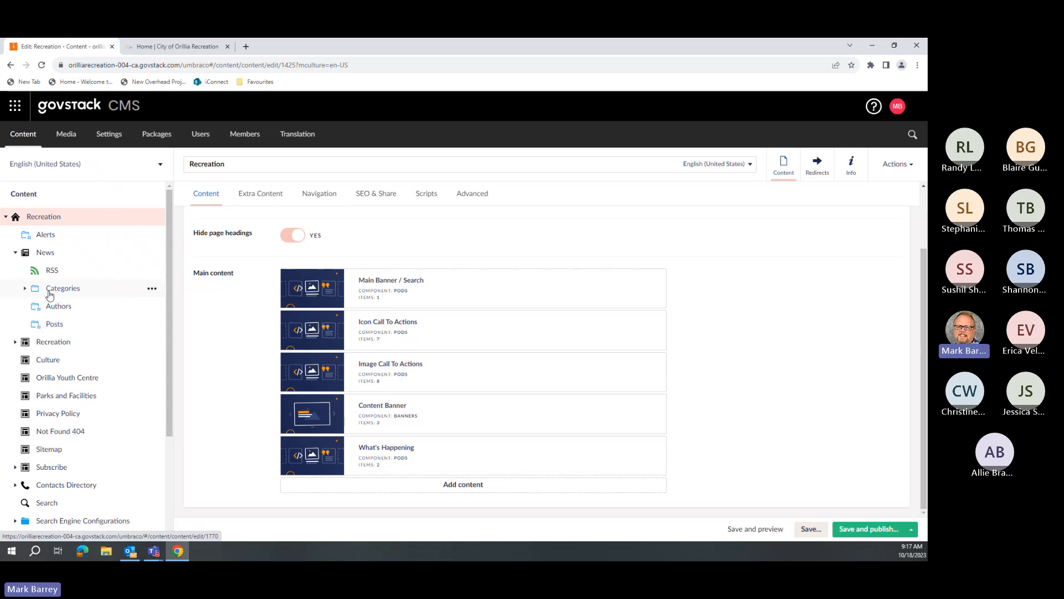
{"action": "left_click", "coordinate": [24, 289]}
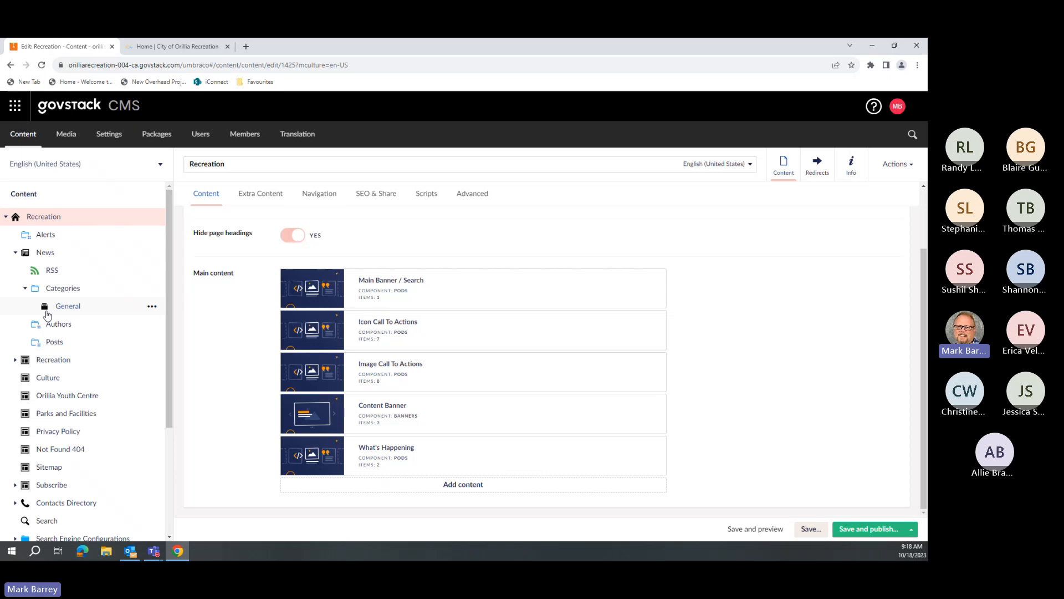
- Expand the Recreation pages and Text Mark in the tree, then collapse Recreation again
{"action": "left_click", "coordinate": [14, 360]}
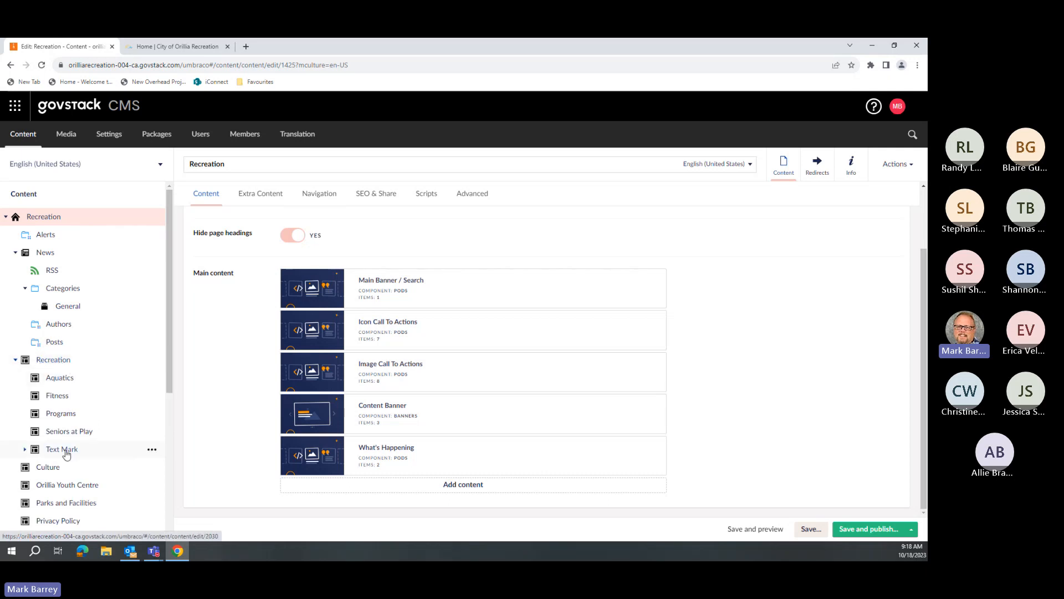
{"action": "scroll", "coordinate": [66, 454], "scroll_direction": "down", "scroll_amount": 1}
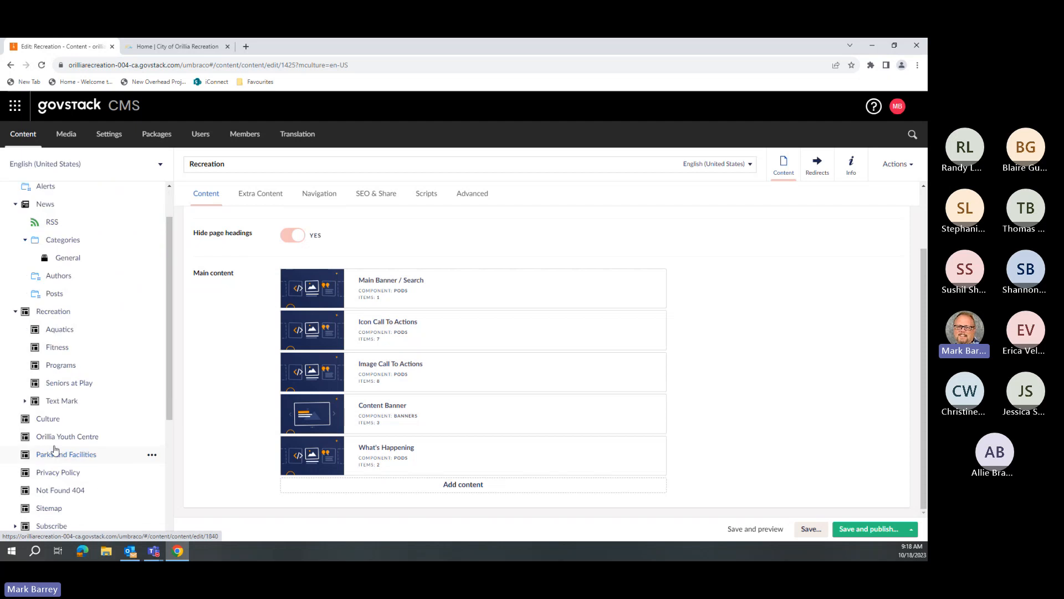
{"action": "left_click", "coordinate": [25, 401]}
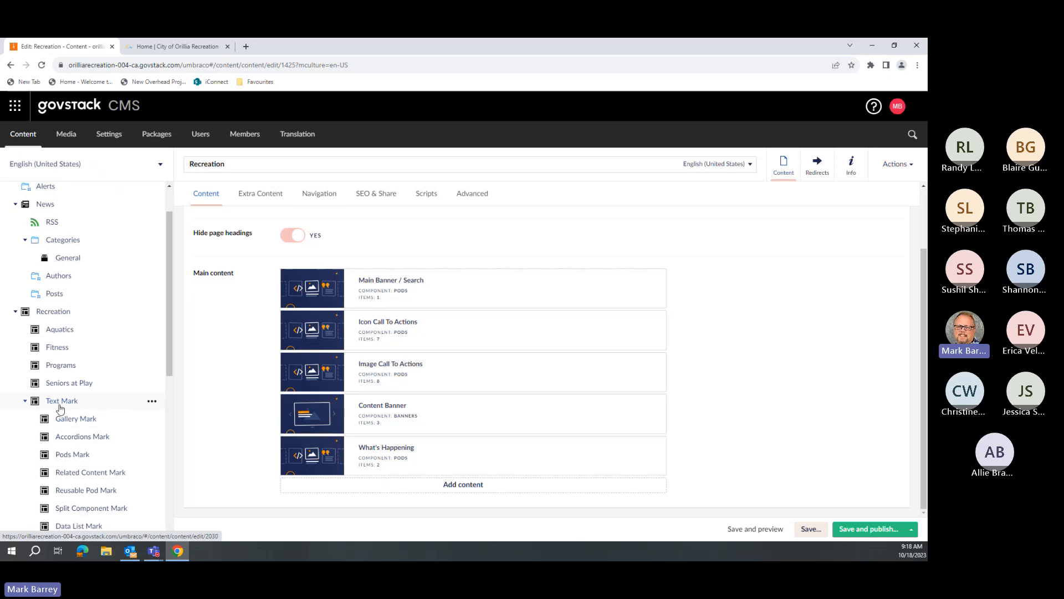
{"action": "left_click", "coordinate": [15, 311]}
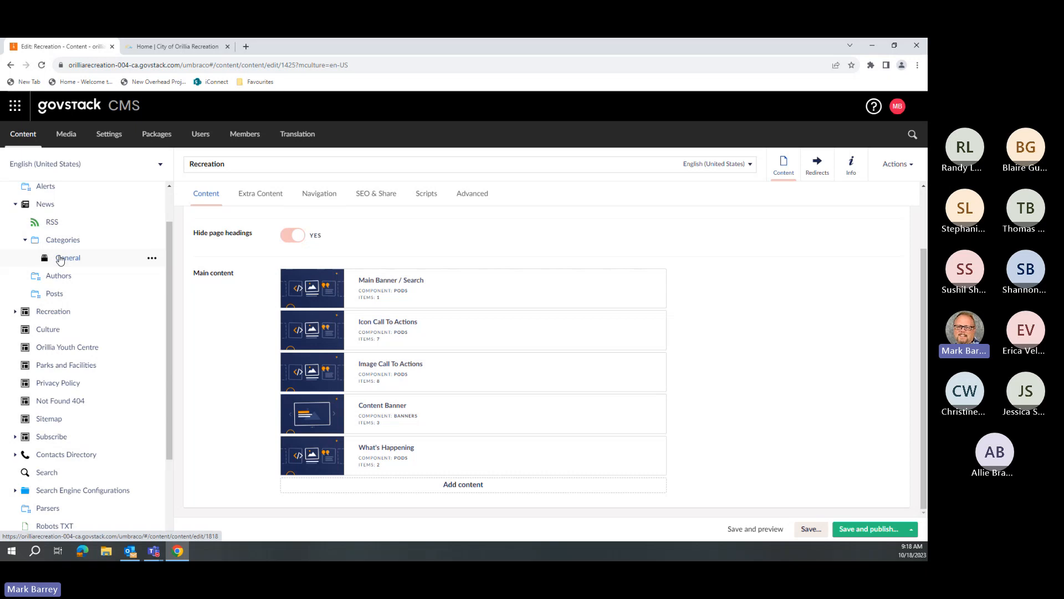
- Discard the Recreation page's changes and create a Standard News Category Page under Categories
{"action": "left_click", "coordinate": [98, 247]}
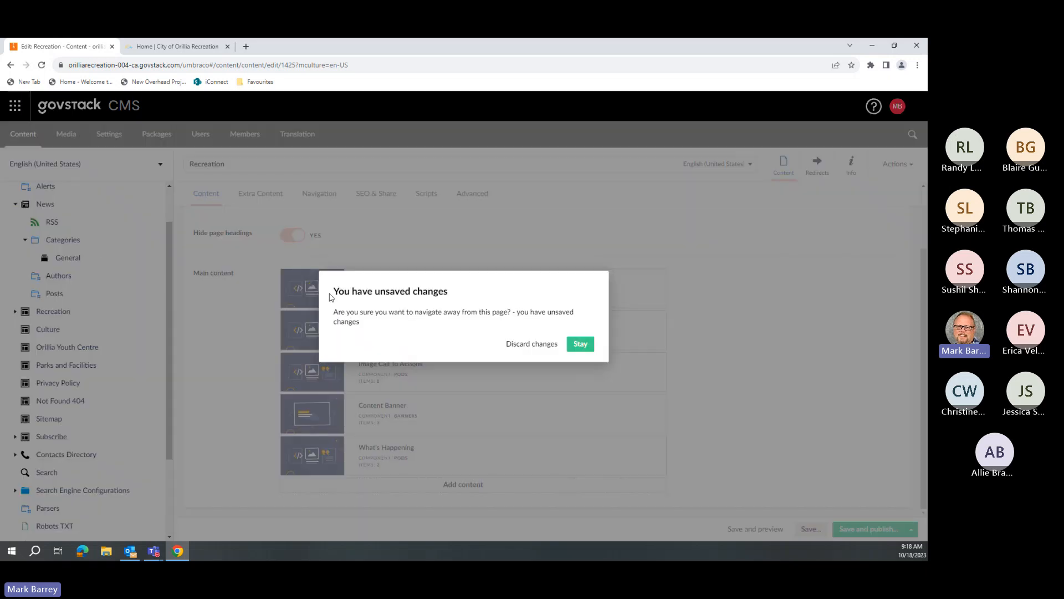
{"action": "left_click", "coordinate": [532, 347]}
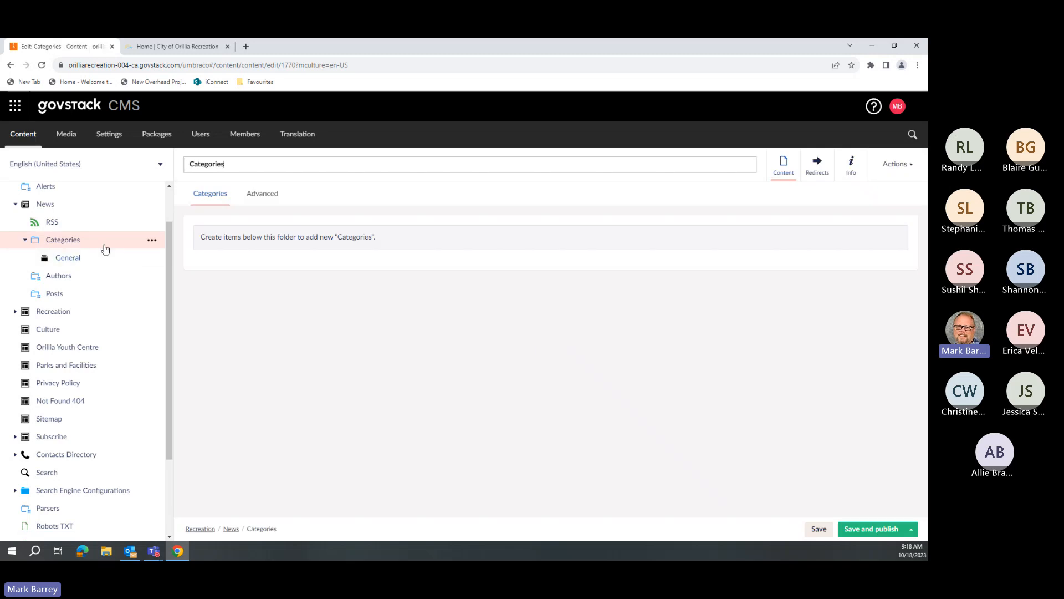
{"action": "right_click", "coordinate": [105, 244]}
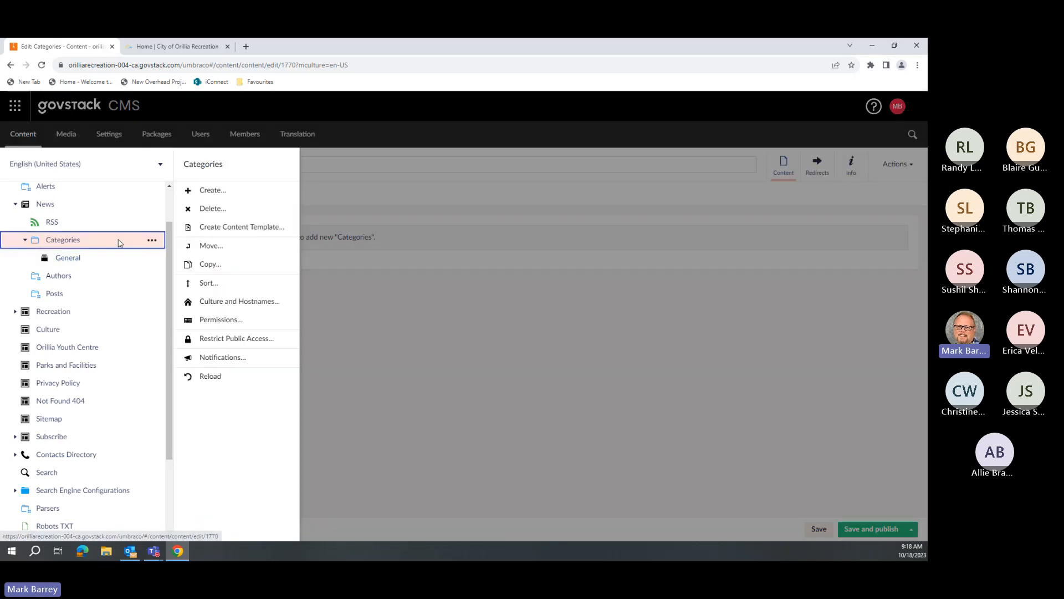
{"action": "left_click", "coordinate": [209, 193]}
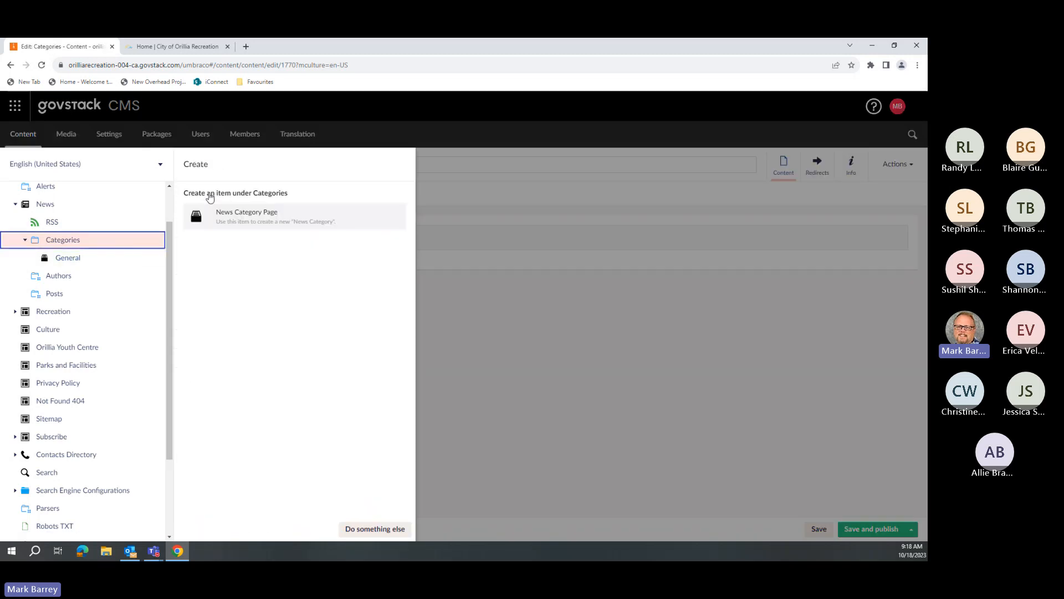
{"action": "left_click", "coordinate": [246, 217]}
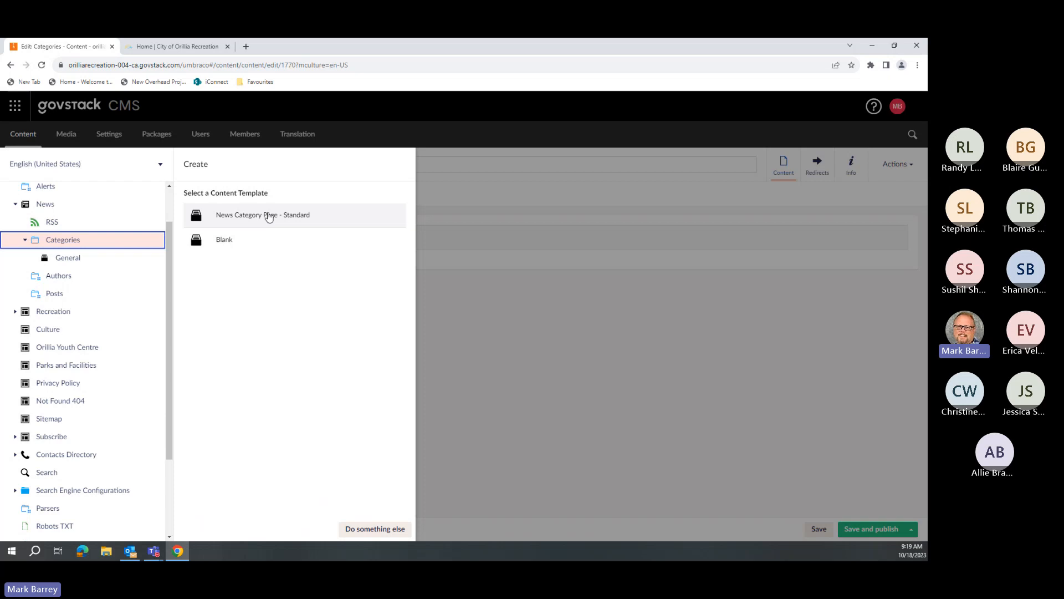
{"action": "left_click", "coordinate": [269, 216]}
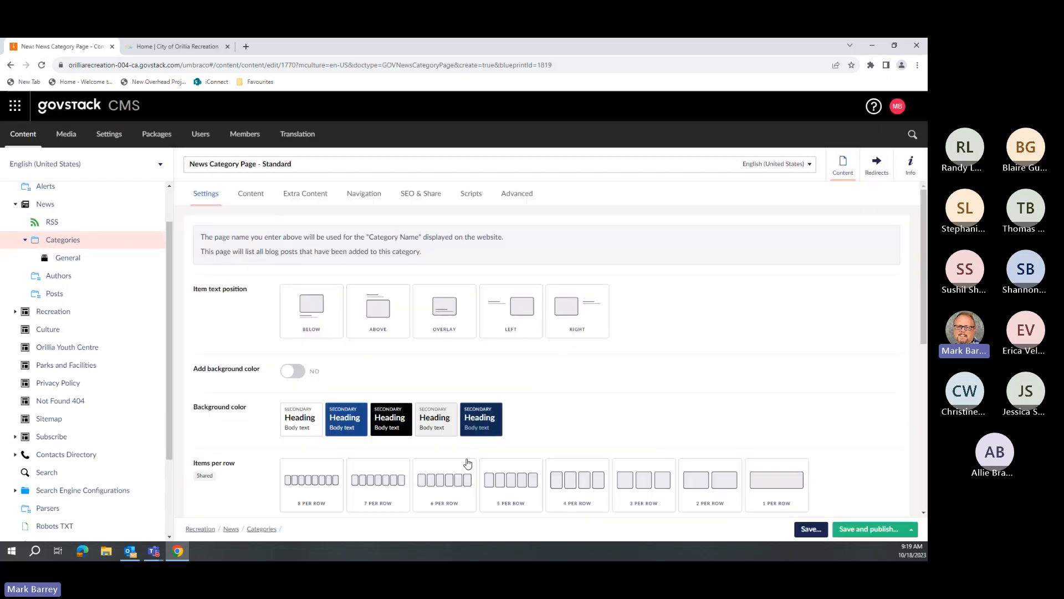
- Rename the new news category to 'Mark Training' and save and publish it
{"action": "scroll", "coordinate": [464, 443], "scroll_direction": "down", "scroll_amount": 10}
{"action": "scroll", "coordinate": [464, 430], "scroll_direction": "up", "scroll_amount": 10}
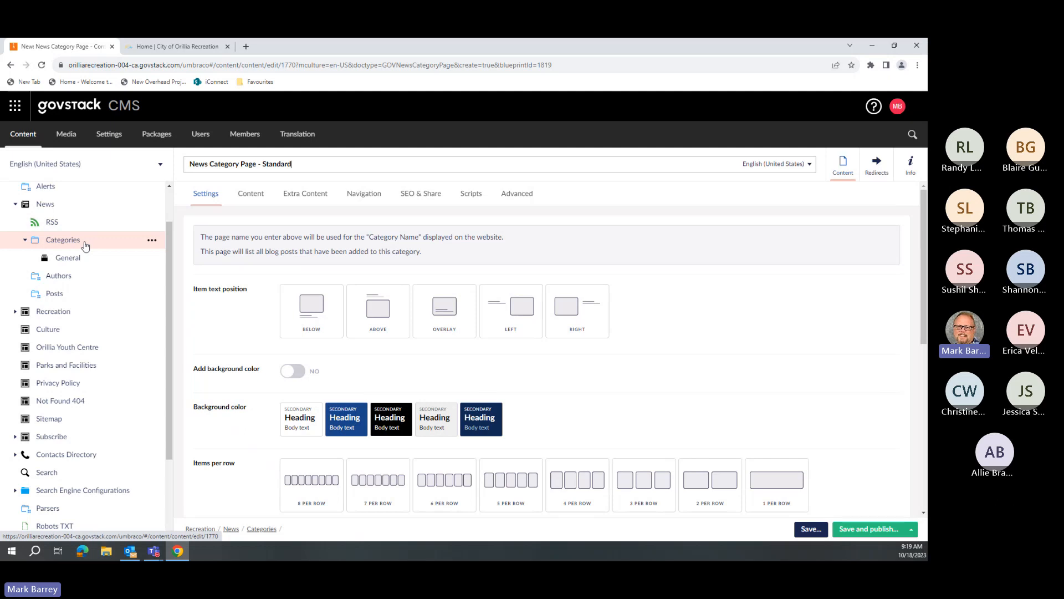
{"action": "left_click_drag", "start_coordinate": [292, 164], "coordinate": [190, 167]}
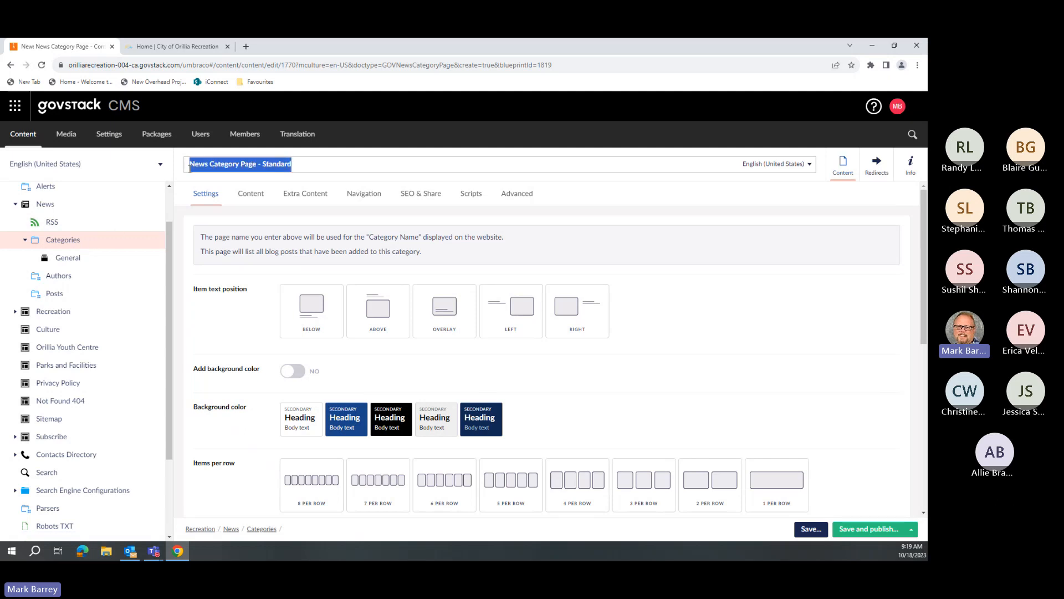
{"action": "type", "text": "Ma"}
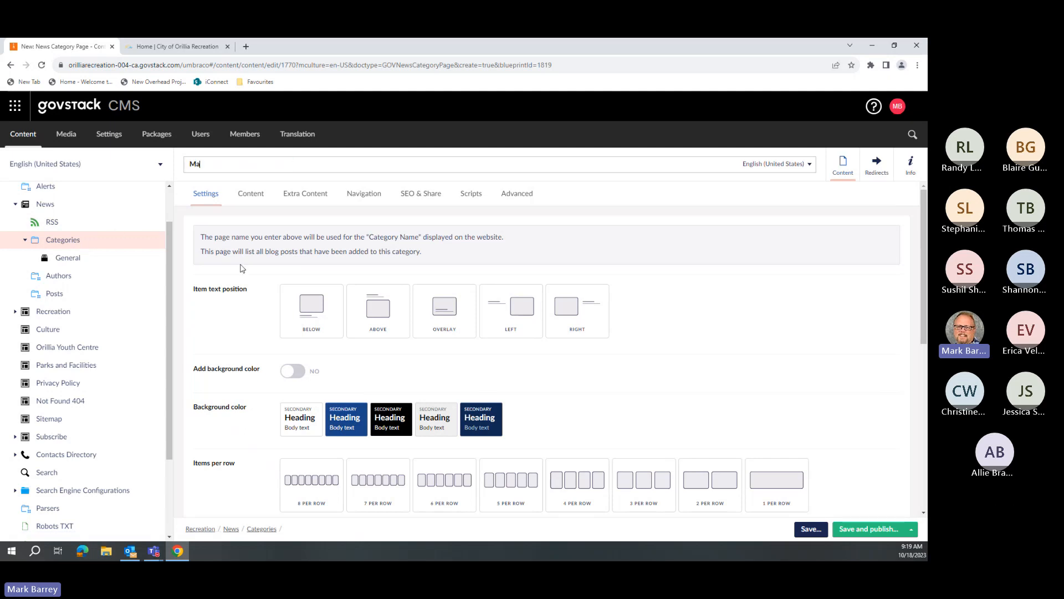
{"action": "type", "text": "rk Training"}
{"action": "left_click", "coordinate": [867, 529]}
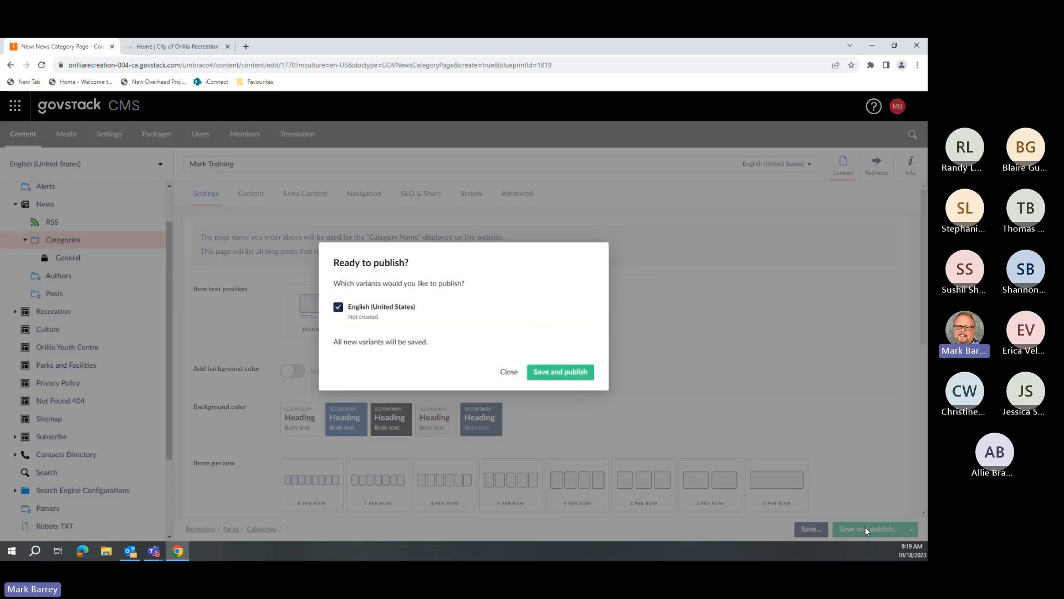
{"action": "left_click", "coordinate": [566, 378]}
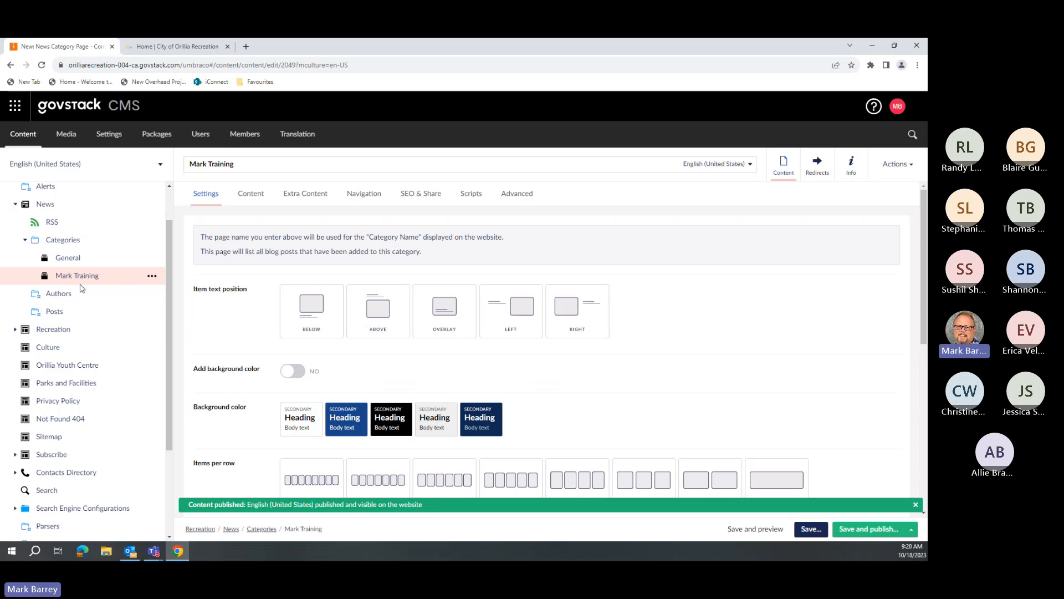
- On the live site, open View All News, check the category dropdown, visit Subscribe, and return to News
{"action": "left_click", "coordinate": [166, 46]}
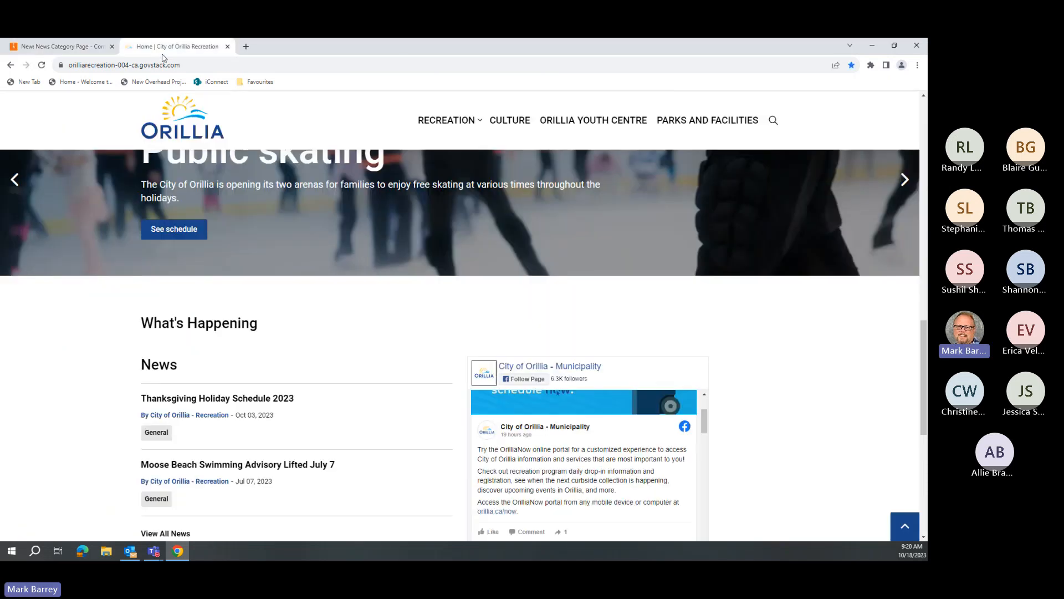
{"action": "left_click", "coordinate": [174, 134]}
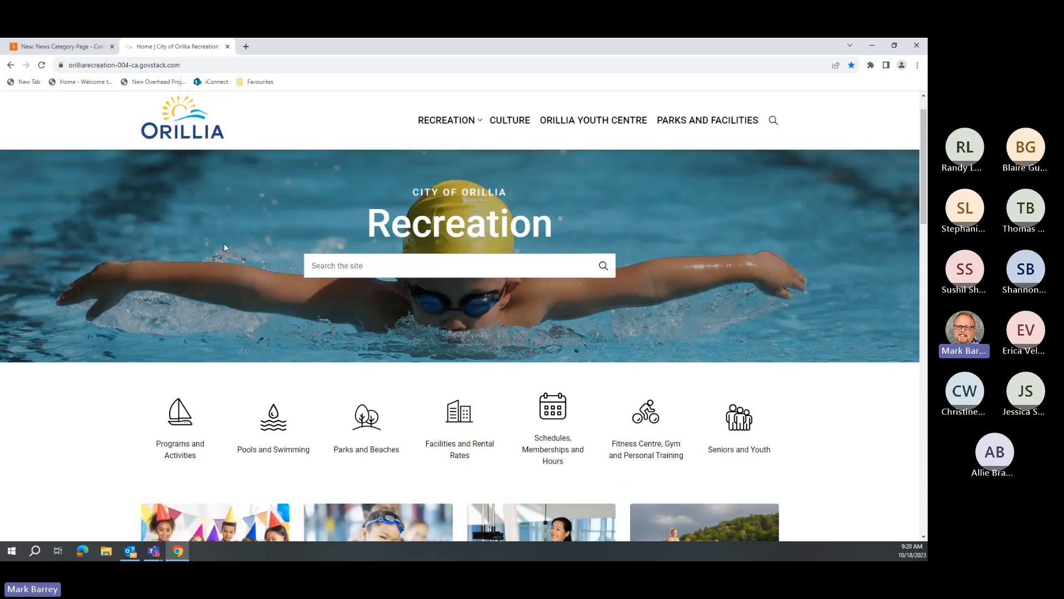
{"action": "scroll", "coordinate": [224, 247], "scroll_direction": "down", "scroll_amount": 15}
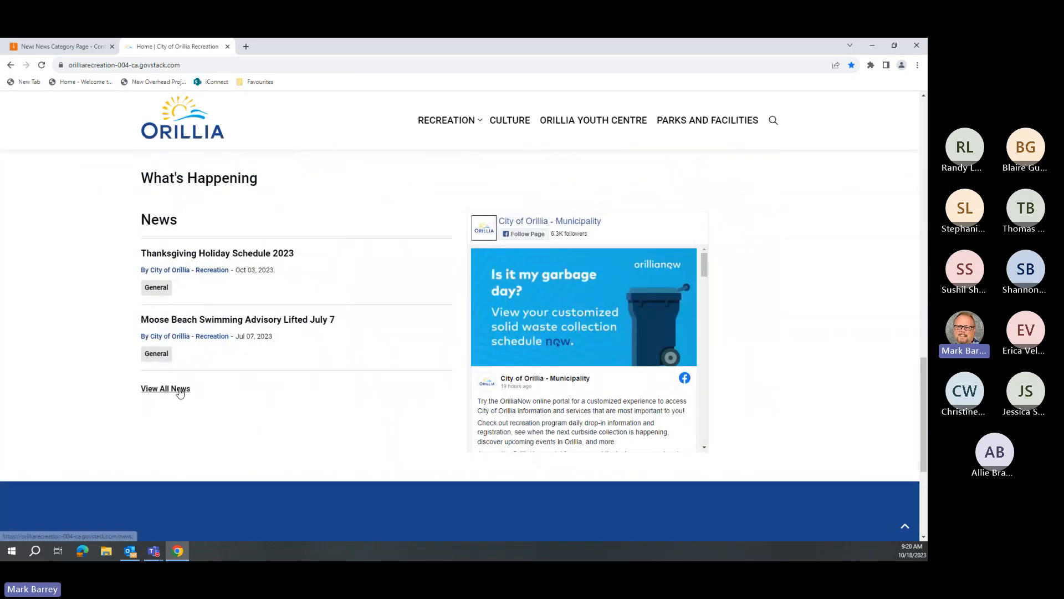
{"action": "left_click", "coordinate": [176, 389]}
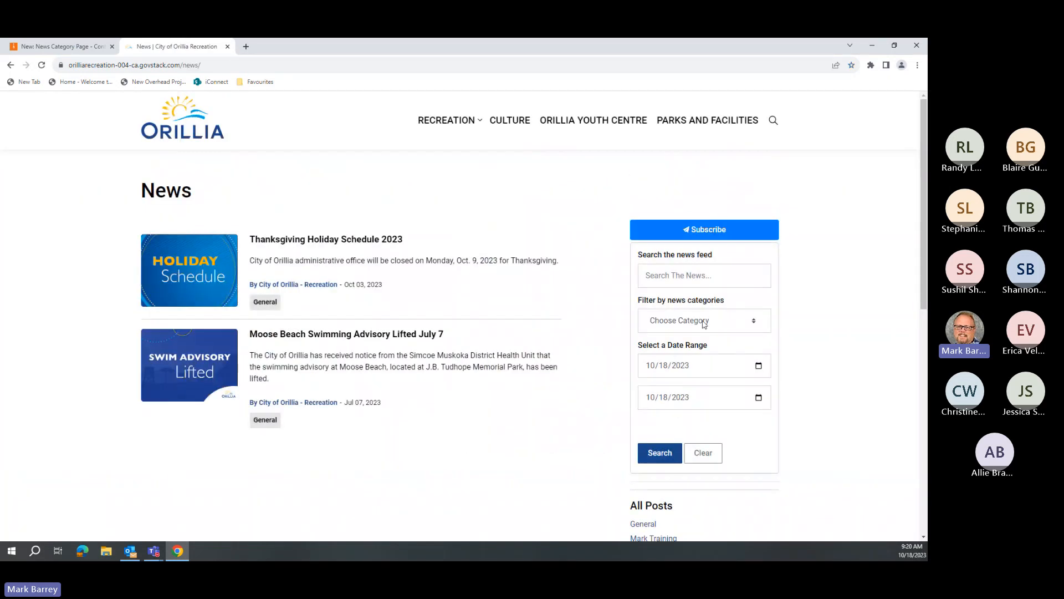
{"action": "left_click", "coordinate": [698, 323]}
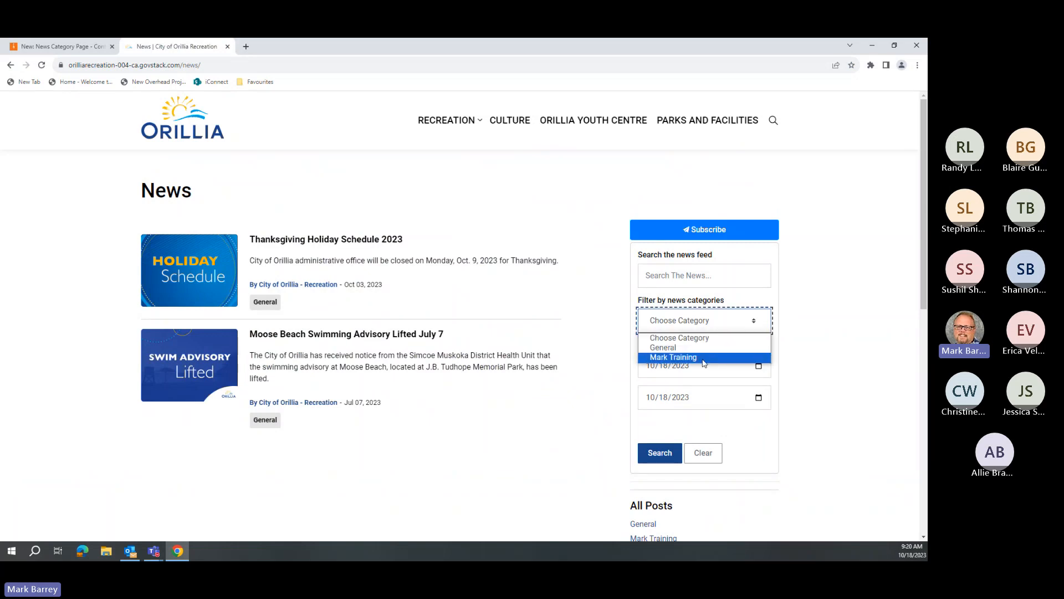
{"action": "left_click", "coordinate": [707, 240]}
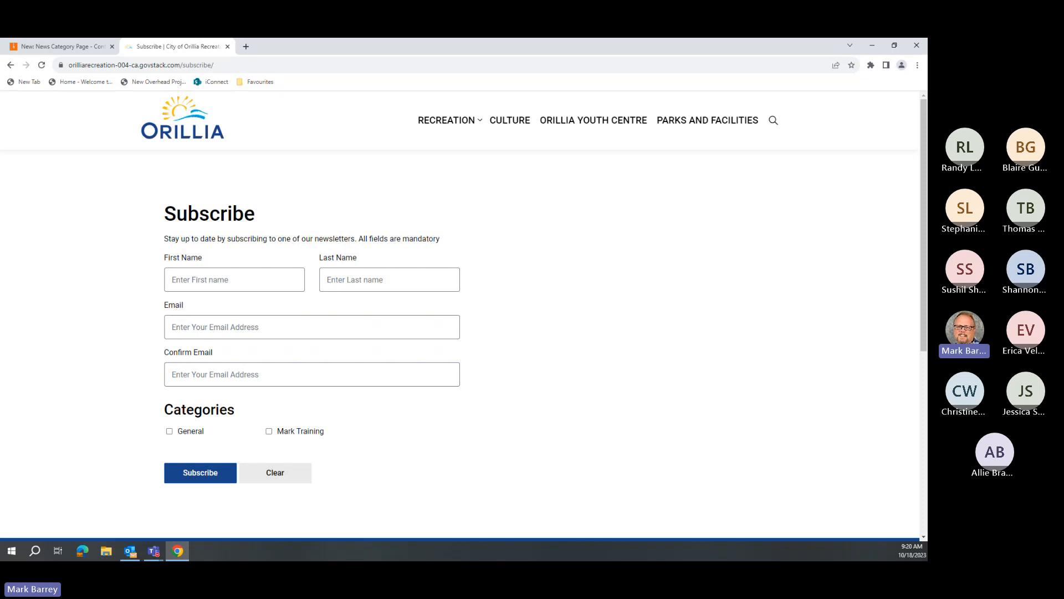
{"action": "left_click", "coordinate": [10, 65]}
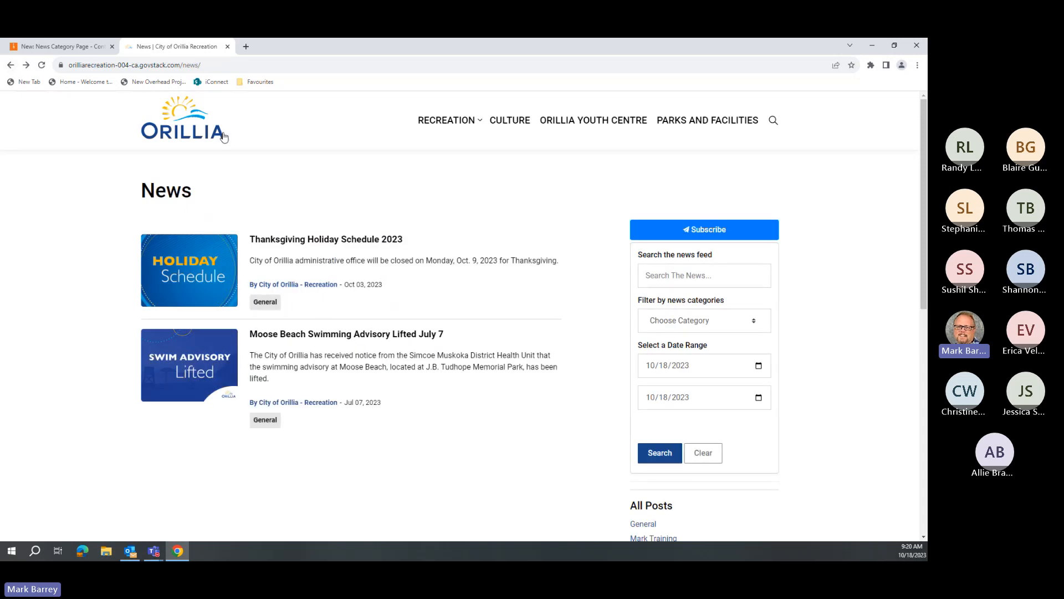
- Open the News Feed settings in the Recreation homepage's What's Happening section
{"action": "left_click", "coordinate": [58, 47]}
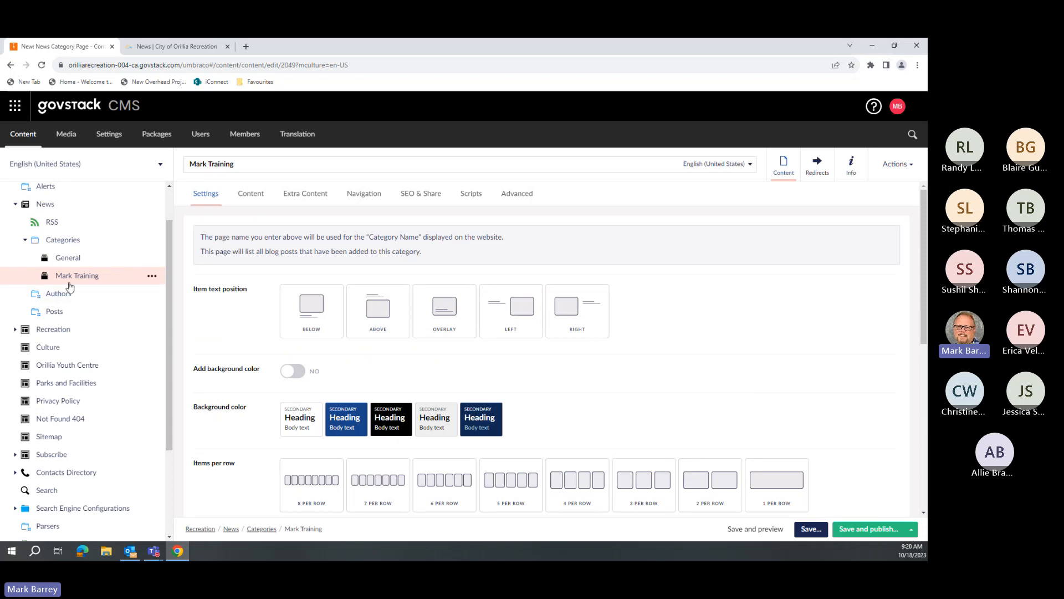
{"action": "scroll", "coordinate": [35, 322], "scroll_direction": "up", "scroll_amount": 1}
{"action": "scroll", "coordinate": [34, 322], "scroll_direction": "up", "scroll_amount": 1}
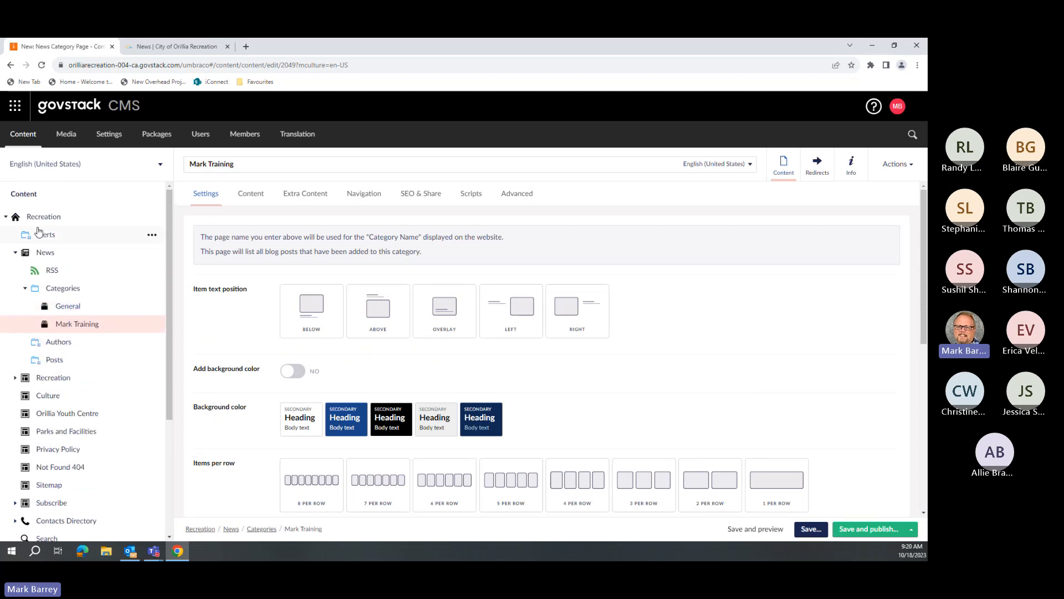
{"action": "left_click", "coordinate": [42, 217]}
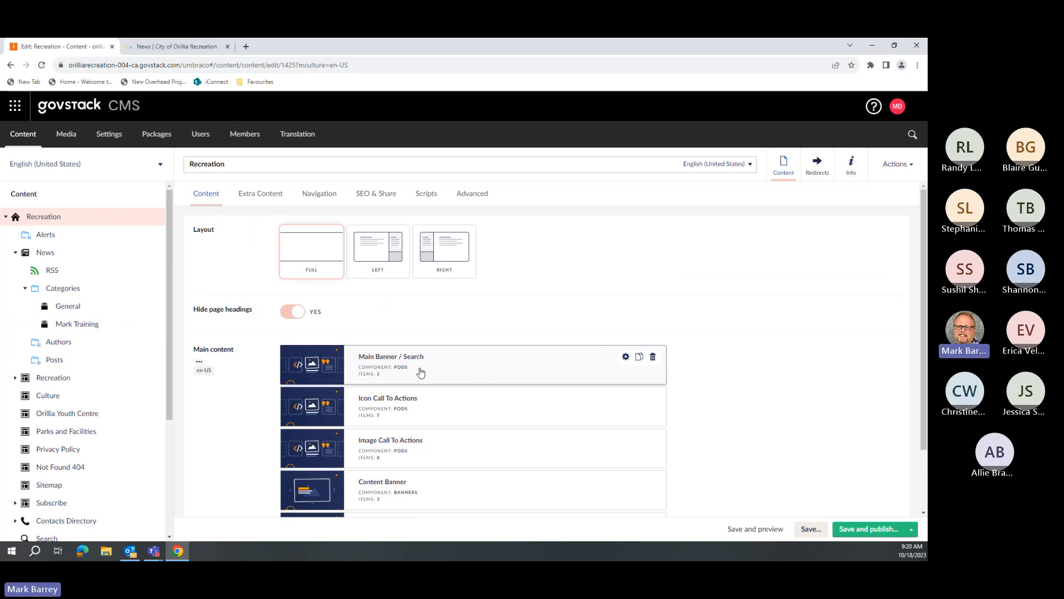
{"action": "scroll", "coordinate": [418, 371], "scroll_direction": "down", "scroll_amount": 2}
{"action": "left_click", "coordinate": [387, 451]}
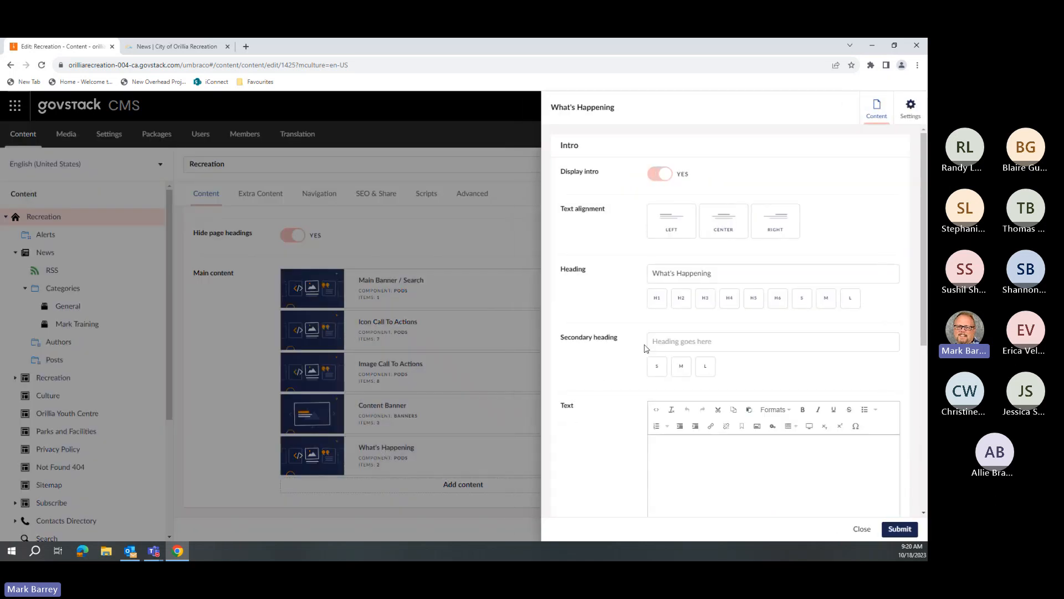
{"action": "scroll", "coordinate": [721, 443], "scroll_direction": "down", "scroll_amount": 5}
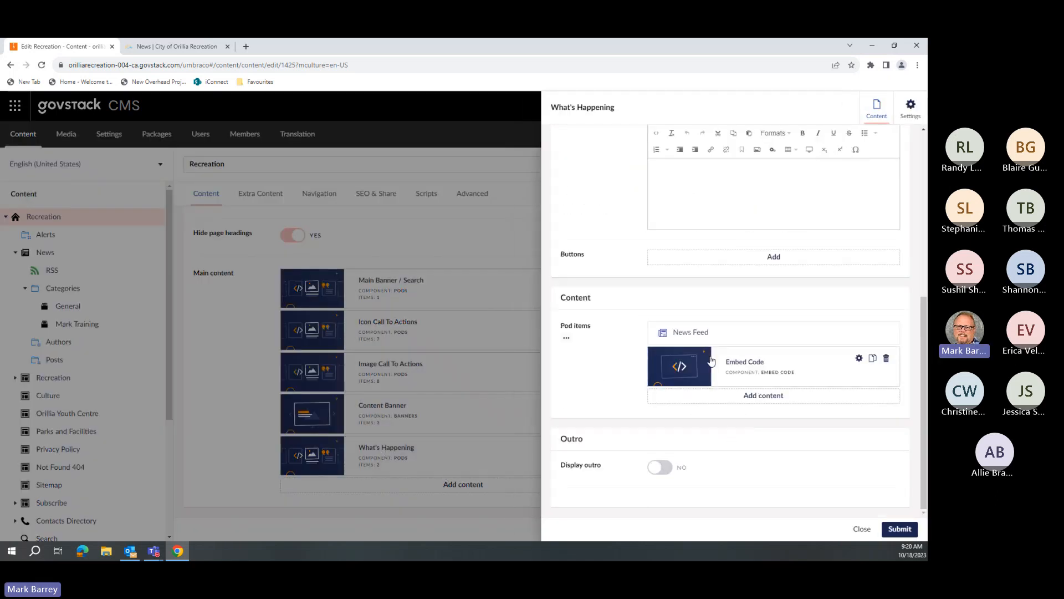
{"action": "left_click", "coordinate": [694, 332]}
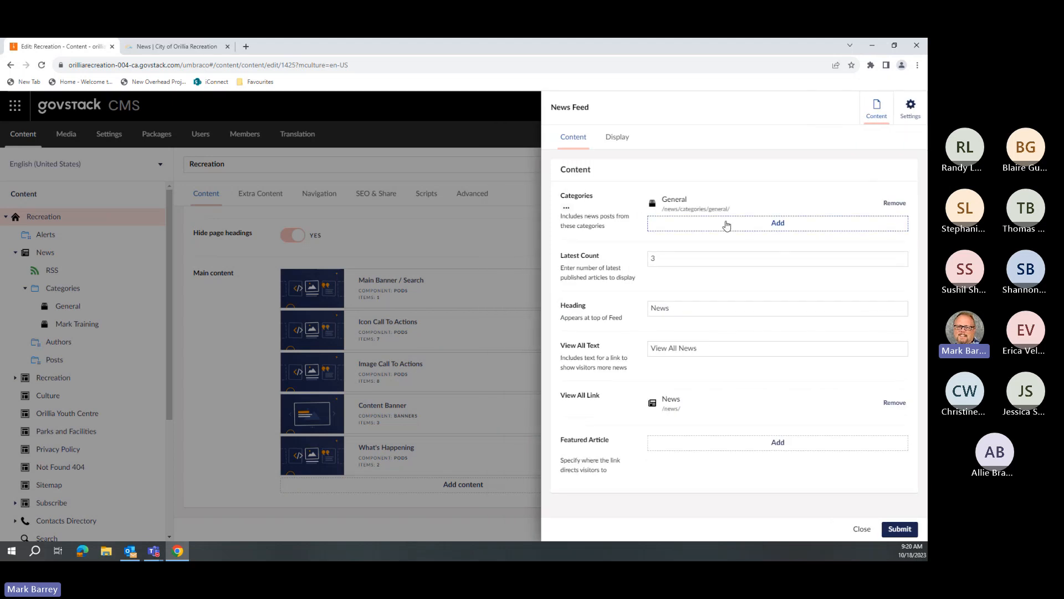
- Add the Mark Training category to the News Feed, submit both panels, and publish the homepage
{"action": "left_click", "coordinate": [721, 223]}
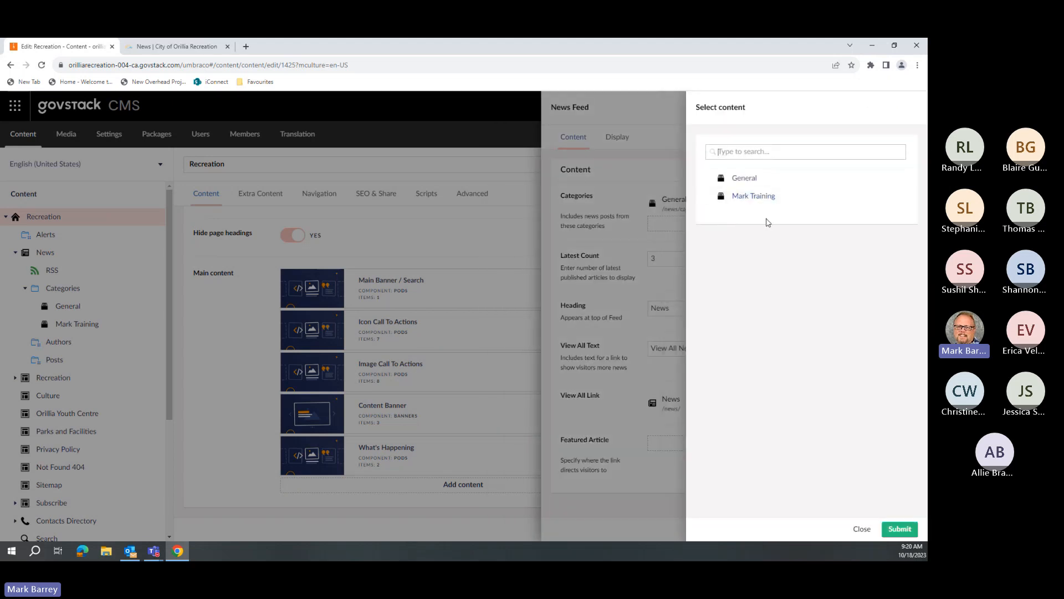
{"action": "left_click", "coordinate": [763, 200]}
{"action": "left_click", "coordinate": [899, 529]}
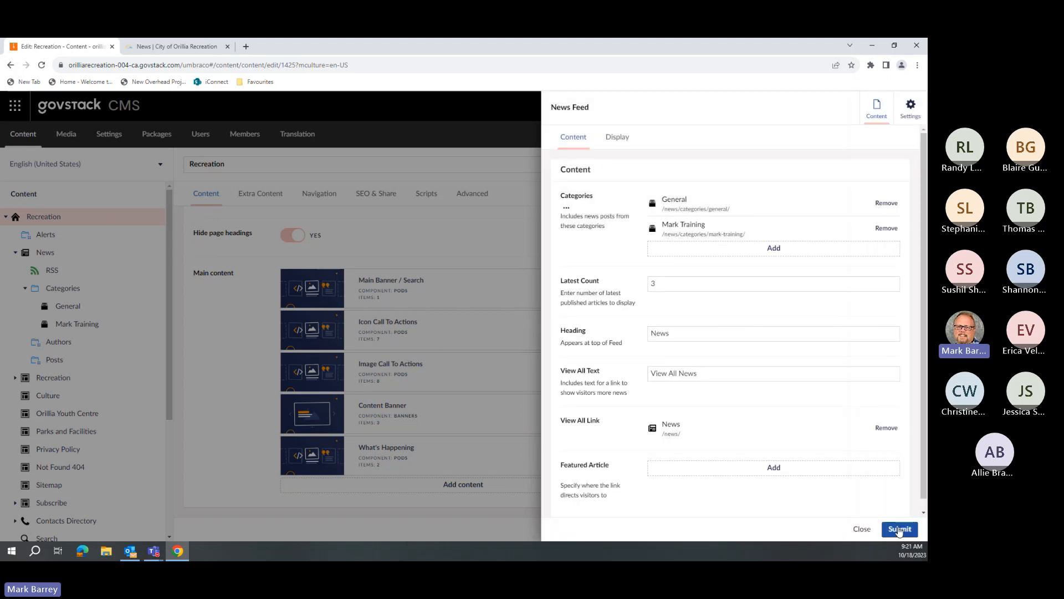
{"action": "left_click", "coordinate": [899, 529]}
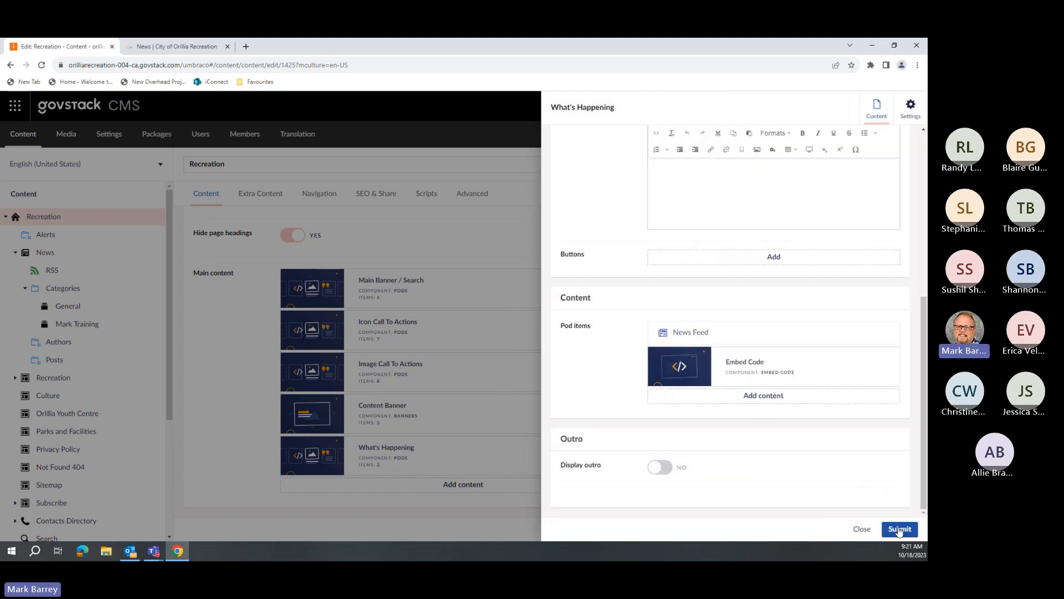
{"action": "left_click", "coordinate": [900, 529]}
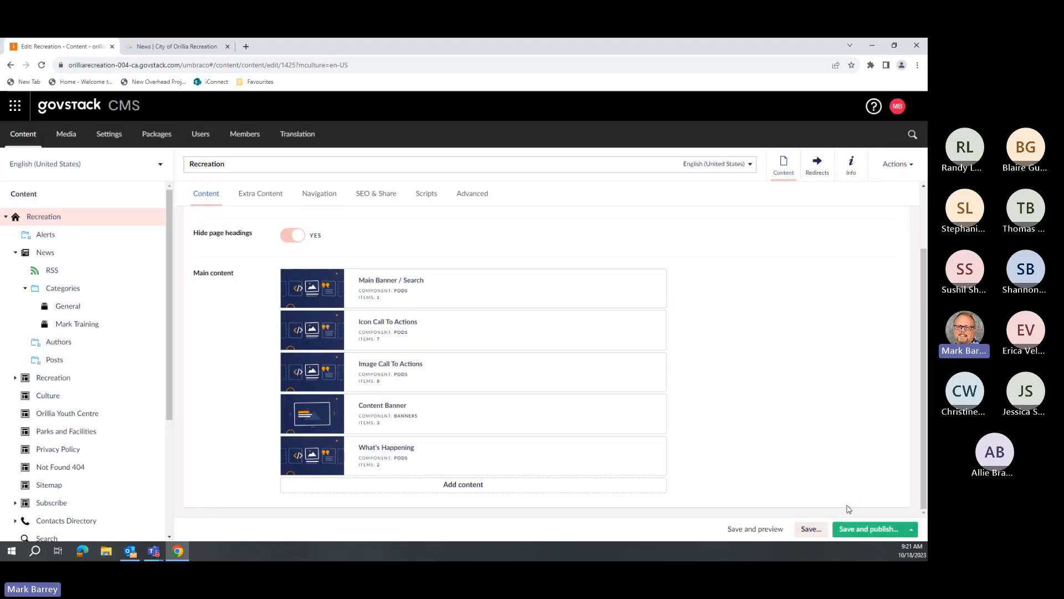
{"action": "left_click", "coordinate": [866, 528]}
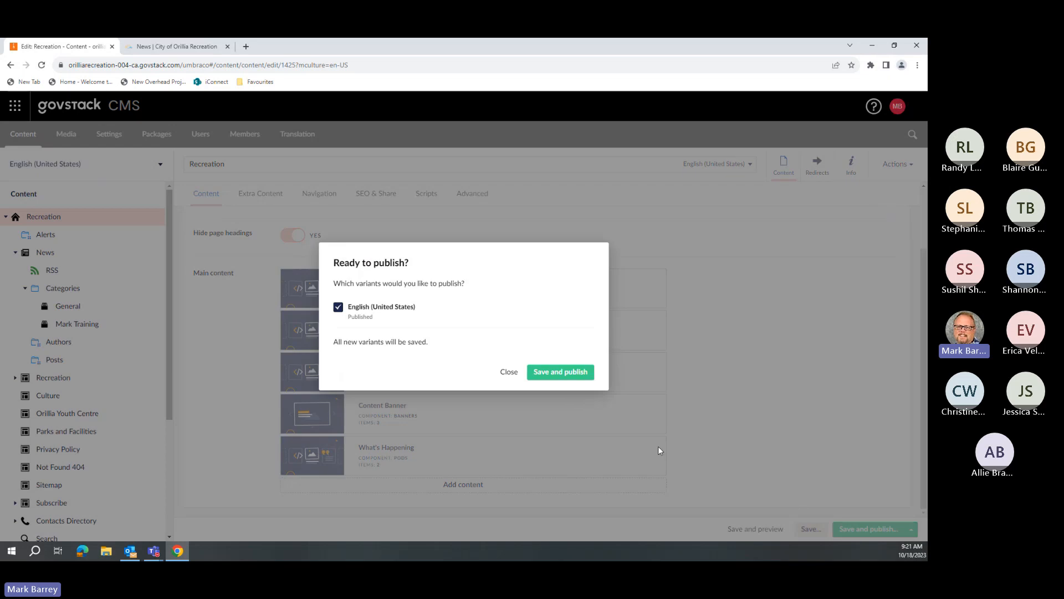
{"action": "left_click", "coordinate": [566, 370]}
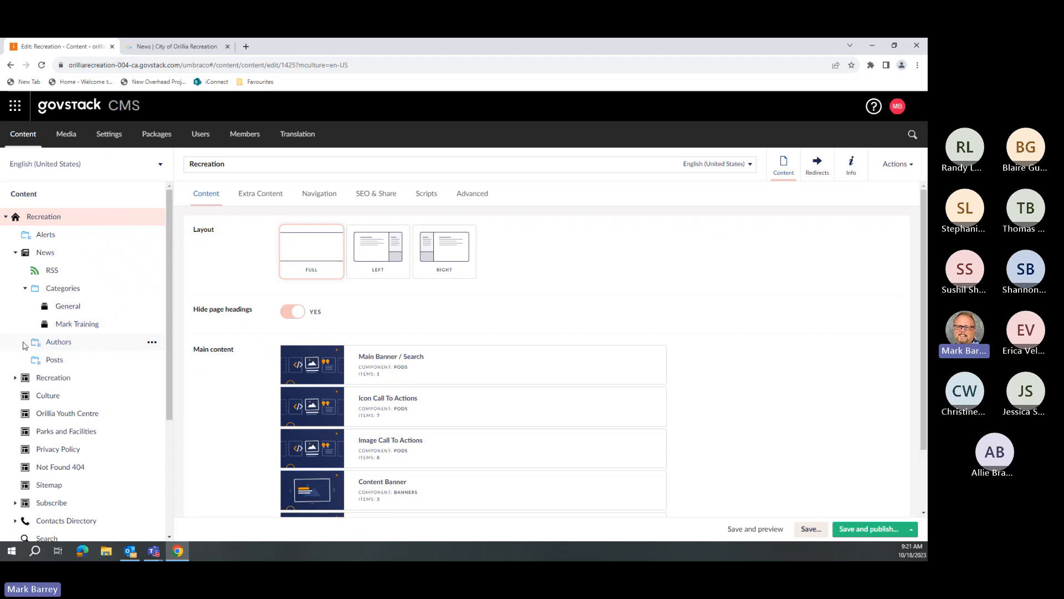
- Open the News Authors folder listing City of Orillia - Recreation, glancing at the public News page
{"action": "left_click", "coordinate": [53, 344]}
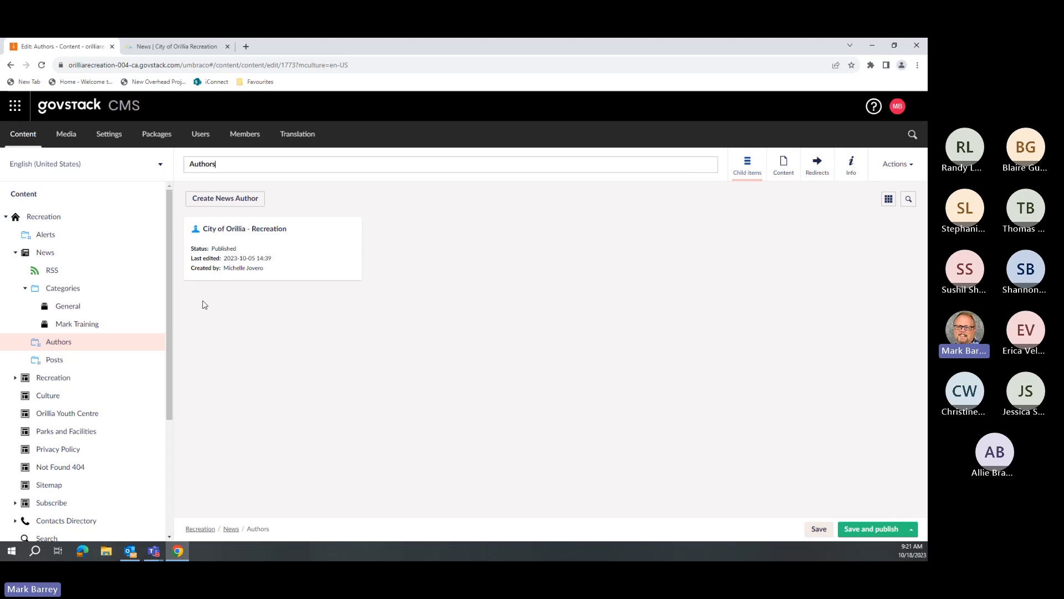
{"action": "left_click", "coordinate": [161, 46]}
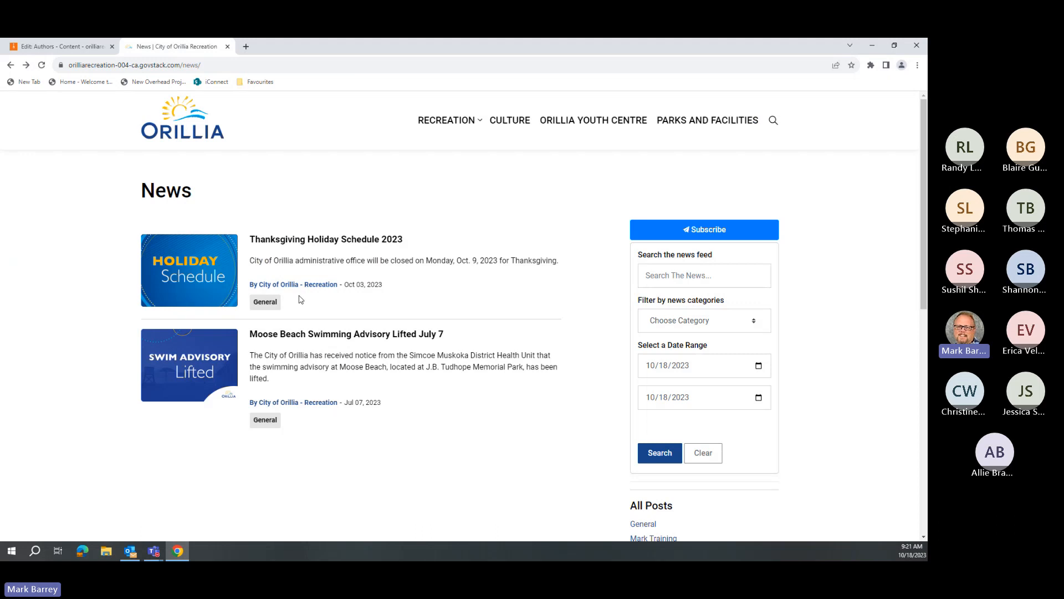
{"action": "left_click", "coordinate": [71, 51]}
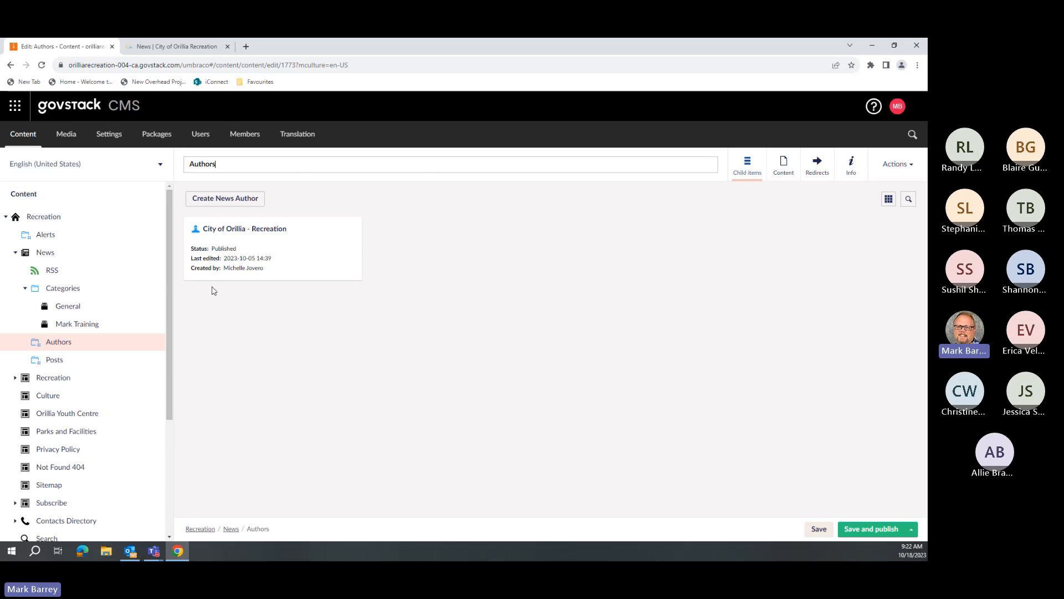
- Create a new news author with a test author name and bring up its content fields
{"action": "left_click", "coordinate": [234, 202]}
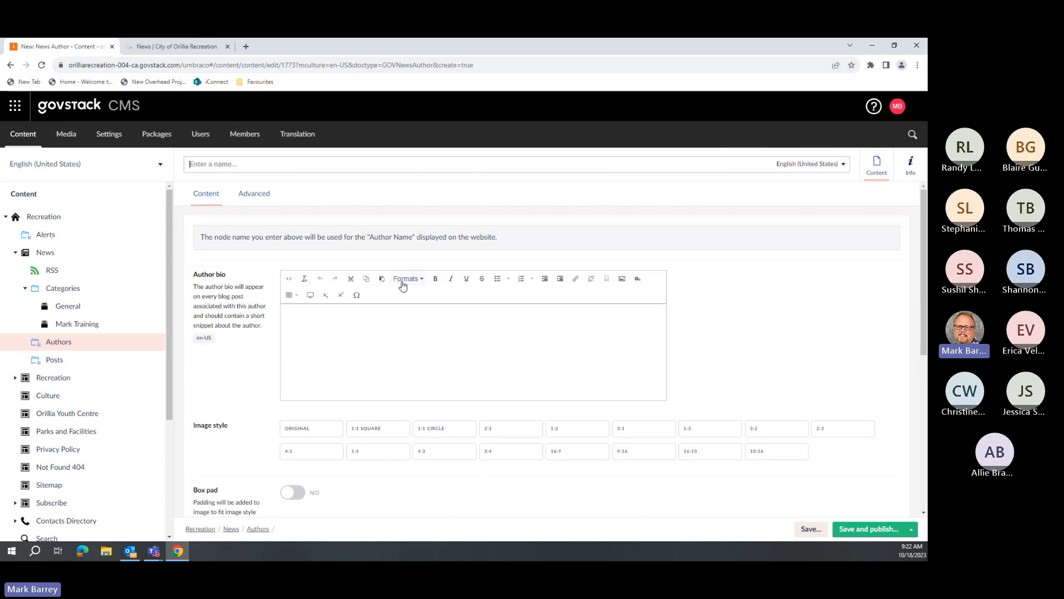
{"action": "type", "text": "Test McTesterson"}
{"action": "left_click", "coordinate": [257, 197]}
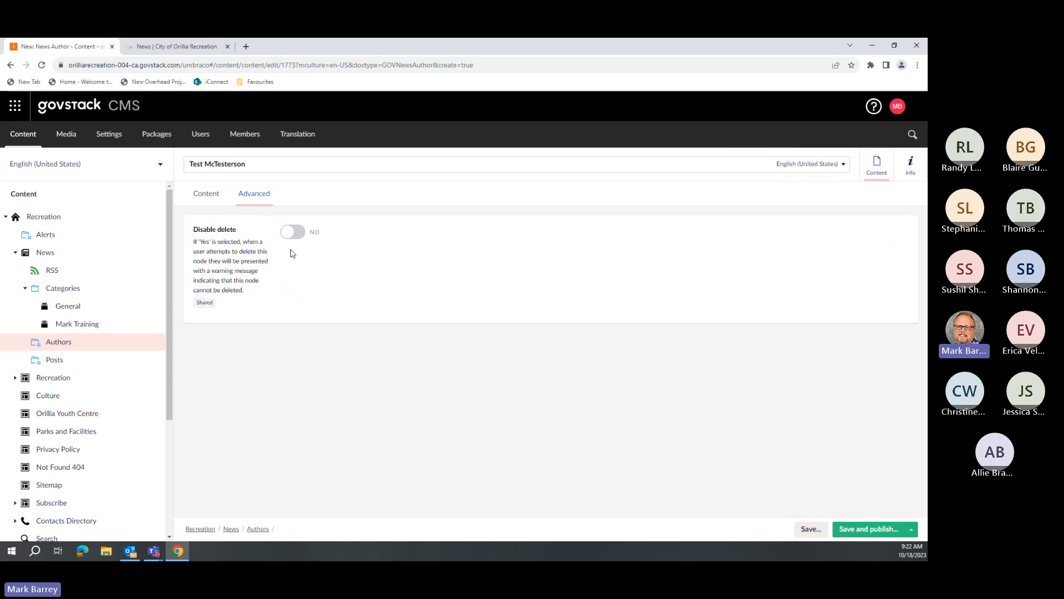
{"action": "left_click", "coordinate": [204, 199]}
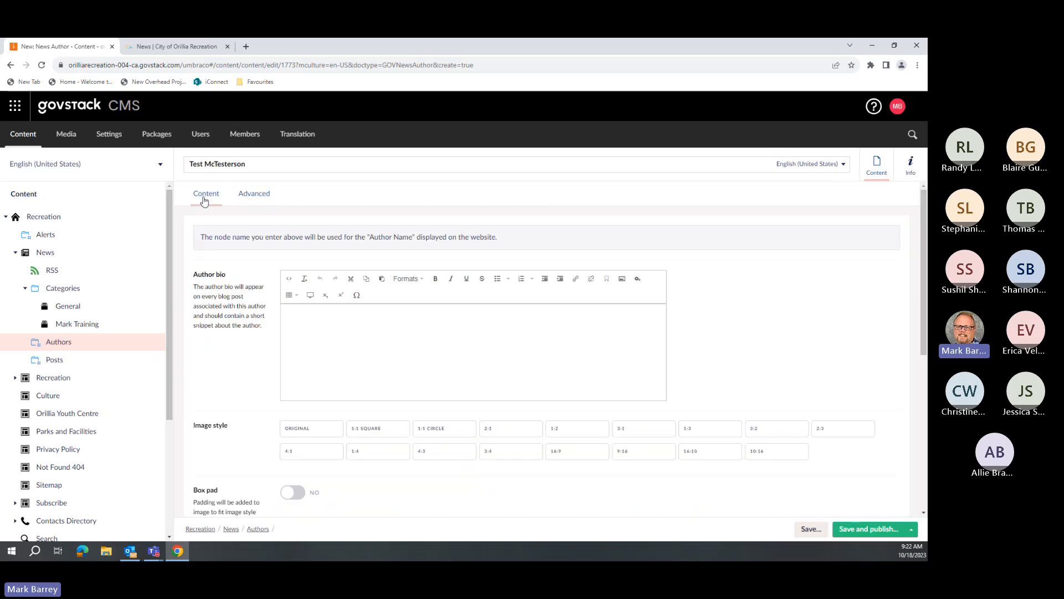
- Review the author fields, then follow an existing post's author link on the public News page
{"action": "scroll", "coordinate": [299, 348], "scroll_direction": "down", "scroll_amount": 5}
{"action": "scroll", "coordinate": [301, 345], "scroll_direction": "up", "scroll_amount": 5}
{"action": "left_click", "coordinate": [194, 48]}
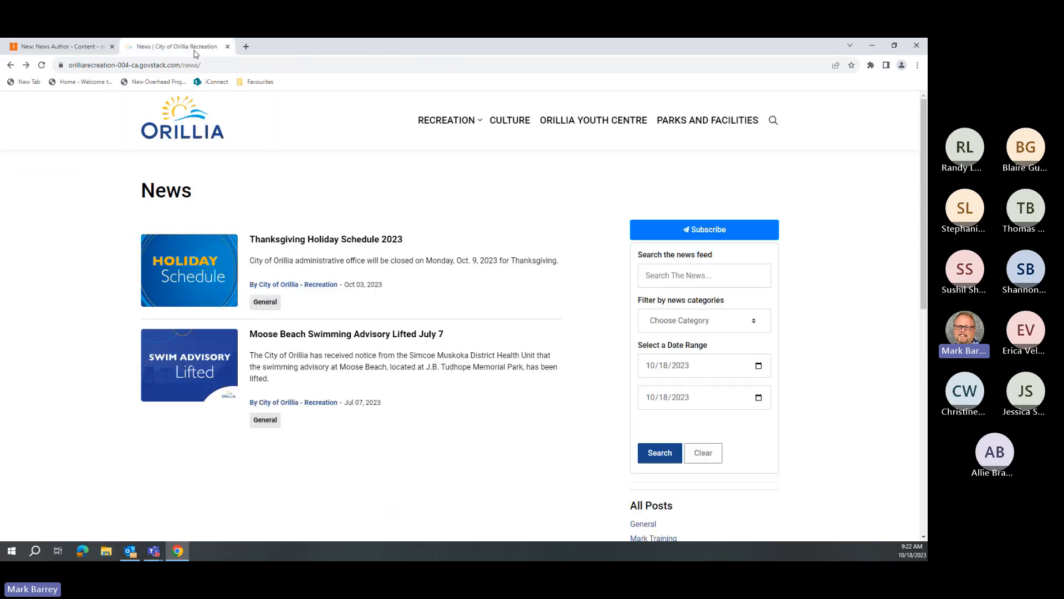
{"action": "left_click", "coordinate": [287, 289]}
- Enter the author bio 'Award winning news author who has contributed many stories.', fixing the typo
{"action": "left_click", "coordinate": [49, 48]}
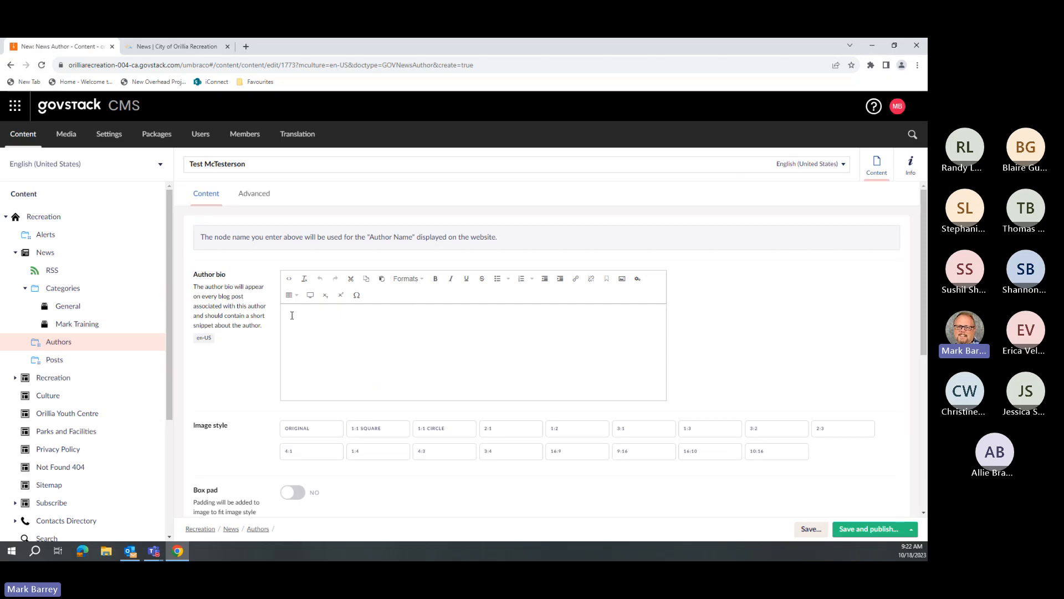
{"action": "type", "text": "Award winning news autho"}
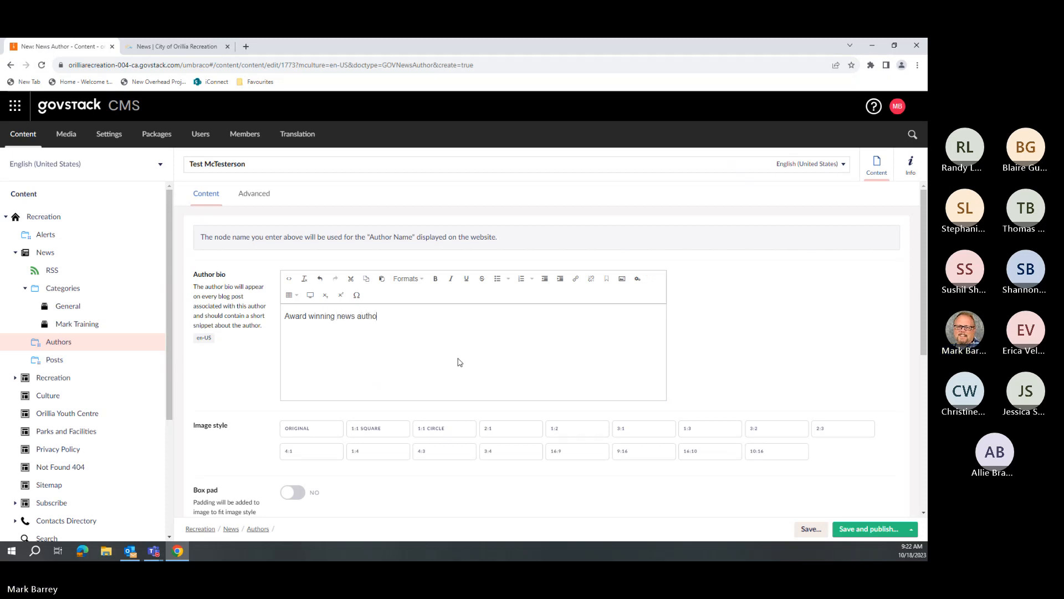
{"action": "type", "text": "r who "}
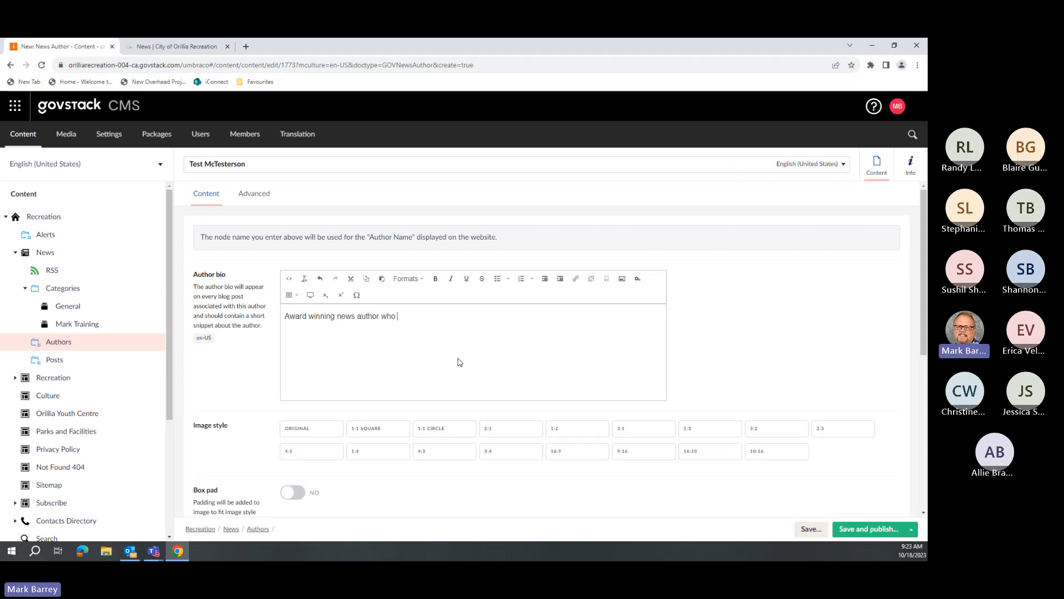
{"action": "type", "text": "has contributed ma"}
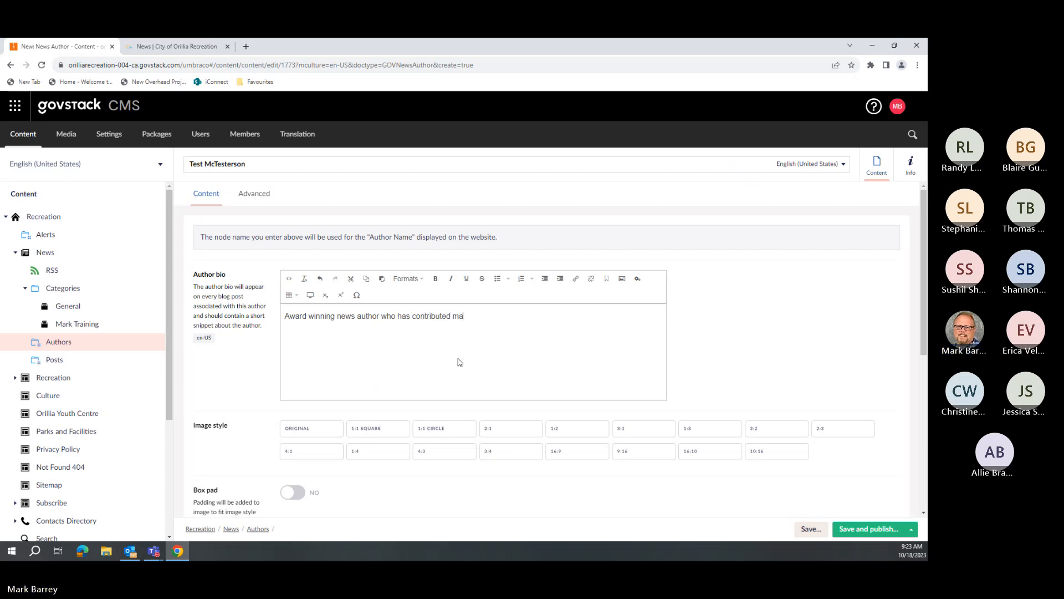
{"action": "type", "text": "ny satories."}
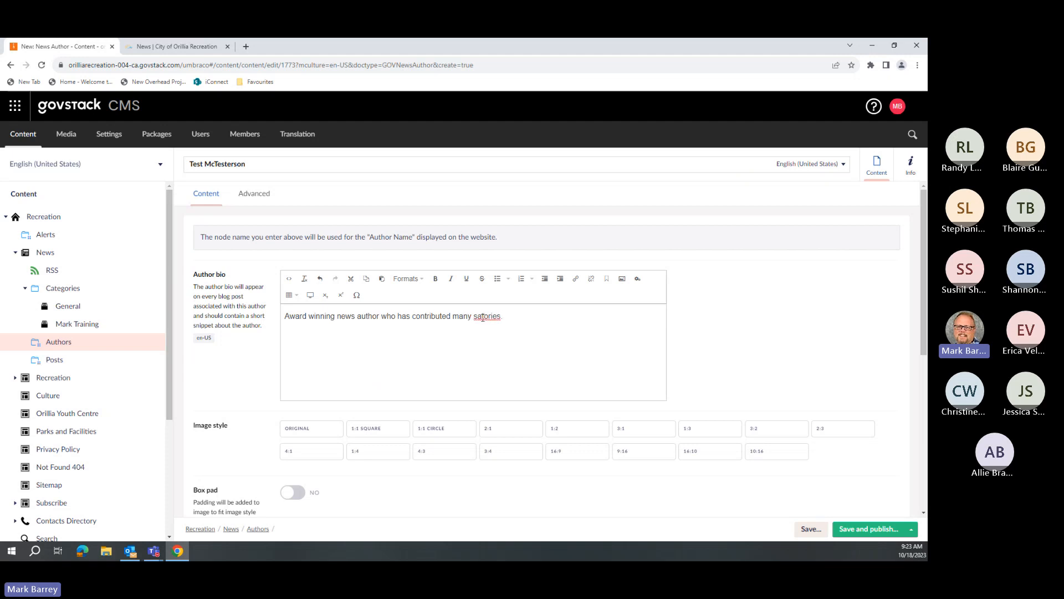
{"action": "left_click", "coordinate": [482, 317]}
{"action": "key", "text": "BackSpace"}
{"action": "scroll", "coordinate": [321, 332], "scroll_direction": "down", "scroll_amount": 2}
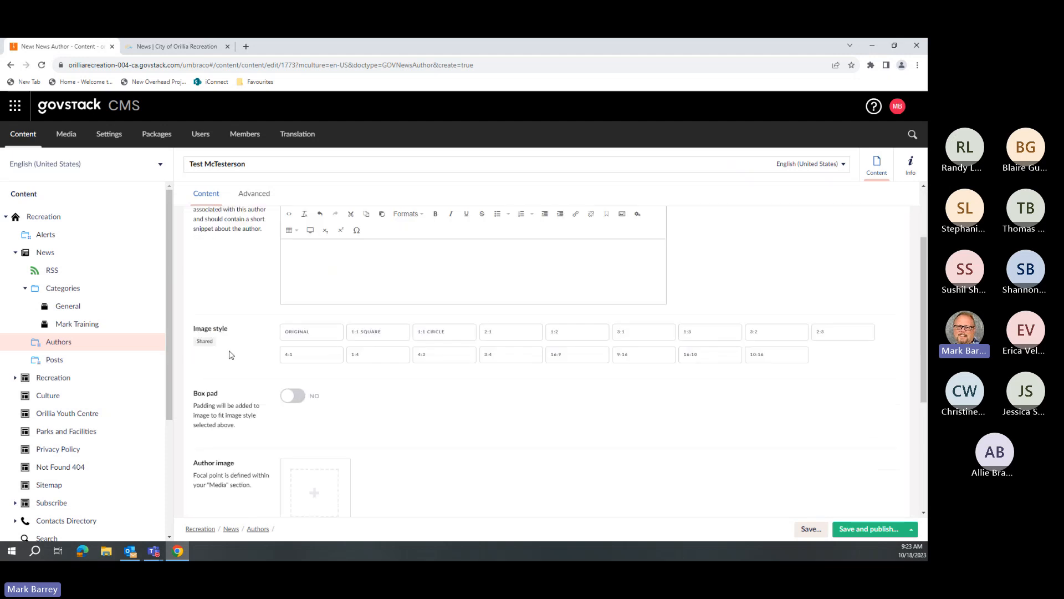
- Set the author image style to 1:1 Square instead of 1:1 Circle
{"action": "left_click", "coordinate": [430, 335]}
{"action": "left_click", "coordinate": [388, 336]}
{"action": "scroll", "coordinate": [332, 373], "scroll_direction": "down", "scroll_amount": 1}
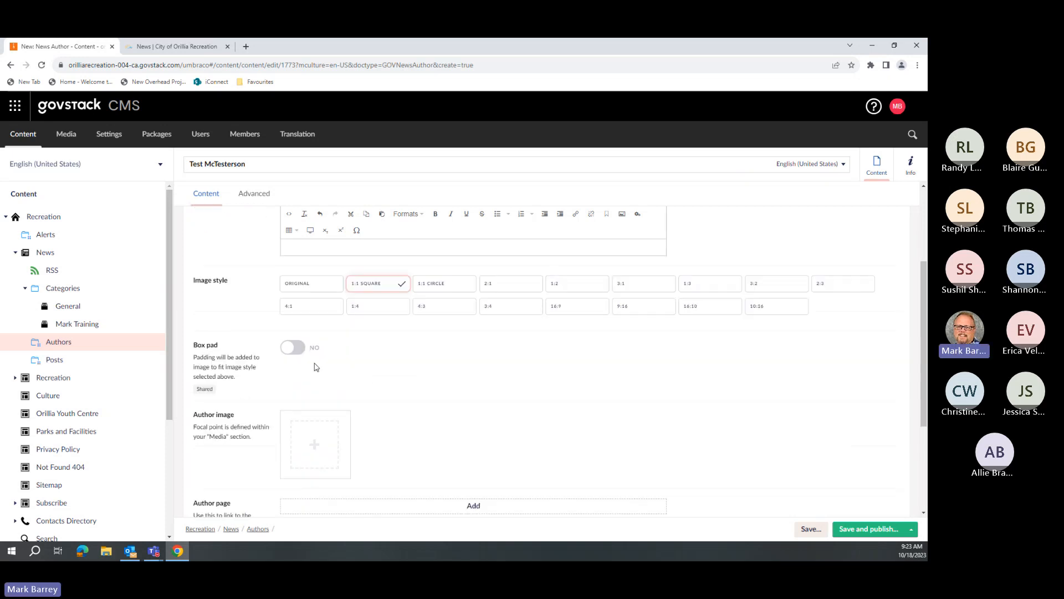
{"action": "scroll", "coordinate": [305, 363], "scroll_direction": "down", "scroll_amount": 1}
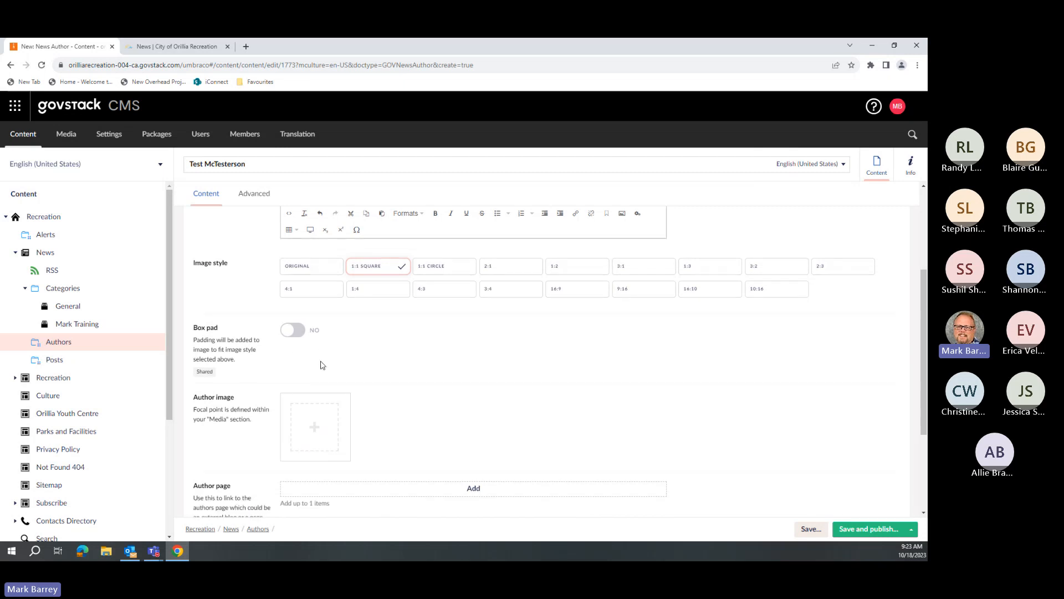
- Pick the Milo 1 dog photo from the media library as the author image
{"action": "left_click", "coordinate": [345, 419]}
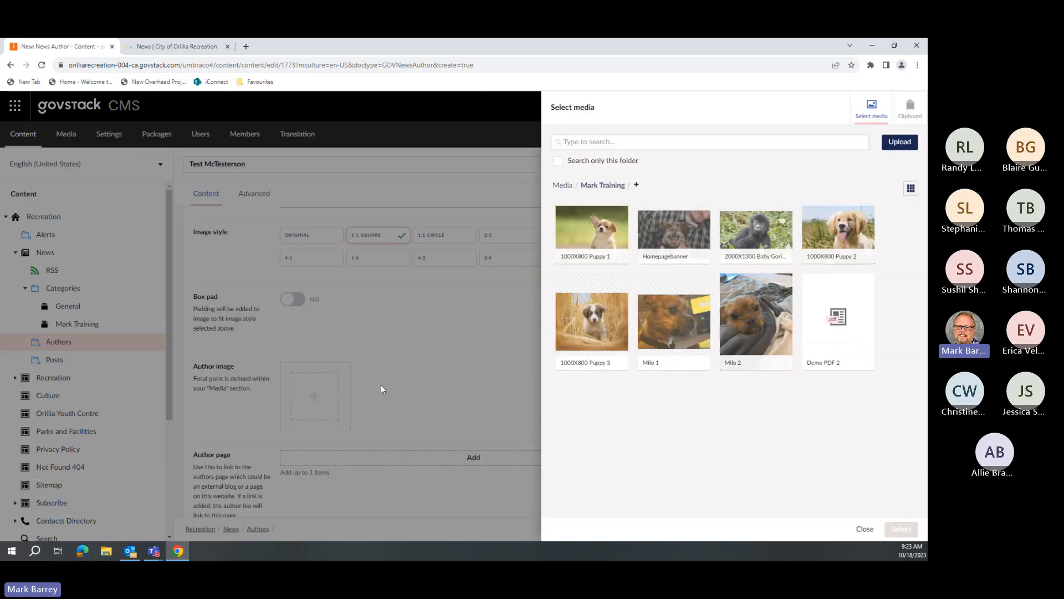
{"action": "left_click", "coordinate": [652, 343]}
{"action": "left_click", "coordinate": [902, 533]}
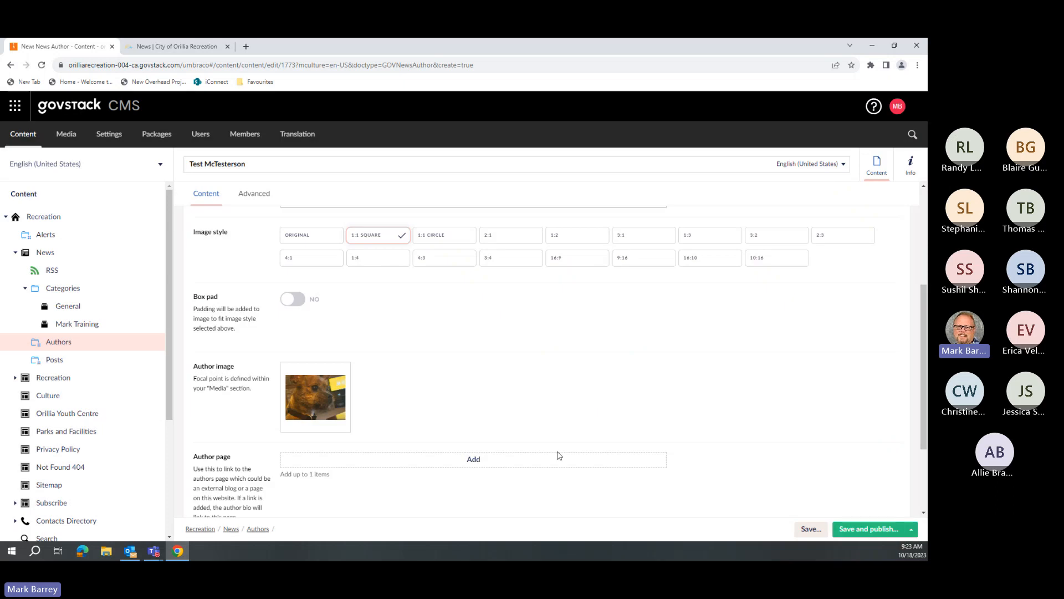
{"action": "scroll", "coordinate": [475, 390], "scroll_direction": "down", "scroll_amount": 1}
{"action": "scroll", "coordinate": [474, 390], "scroll_direction": "down", "scroll_amount": 1}
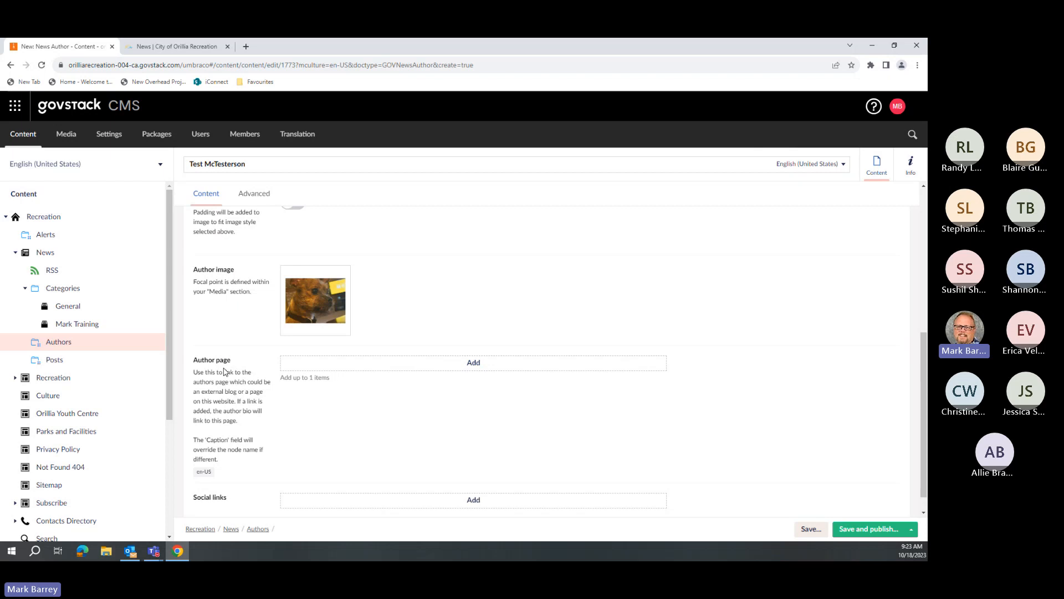
- Add an empty link entry under Author page, closing Select link without choosing a target
{"action": "left_click", "coordinate": [450, 372]}
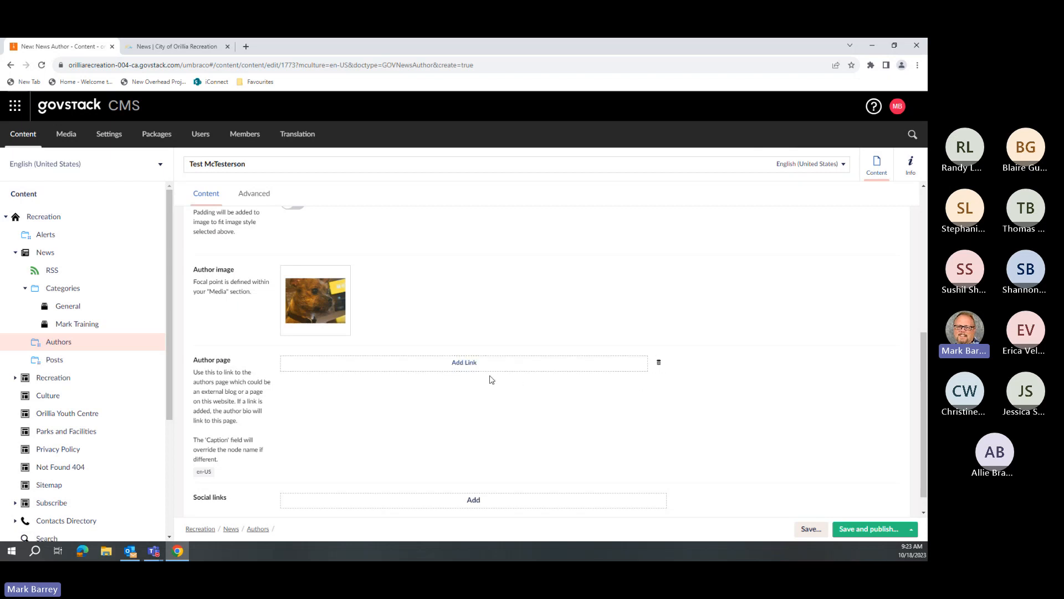
{"action": "left_click", "coordinate": [471, 367]}
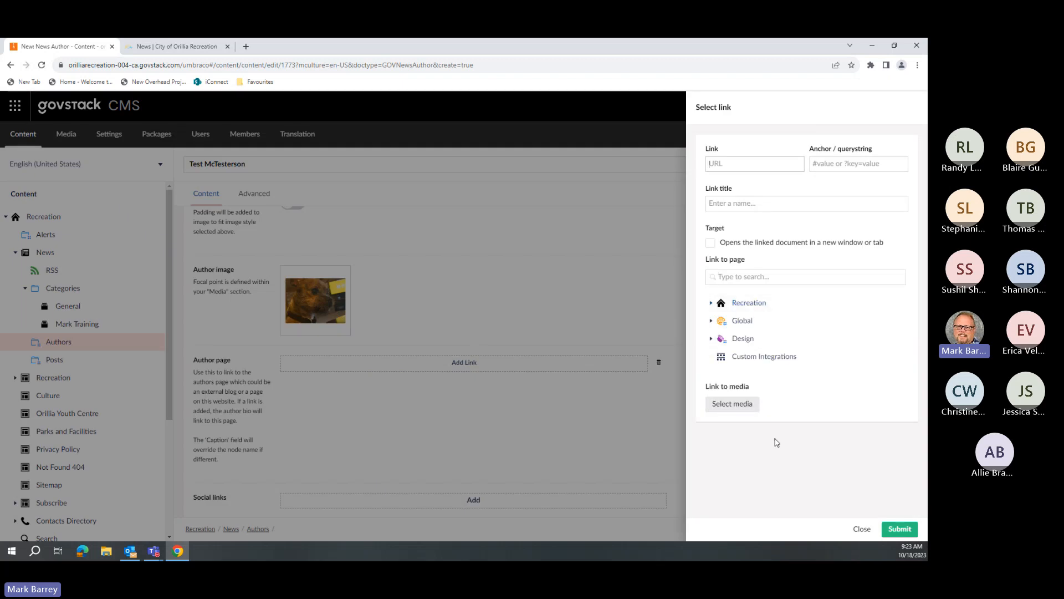
{"action": "left_click", "coordinate": [862, 529]}
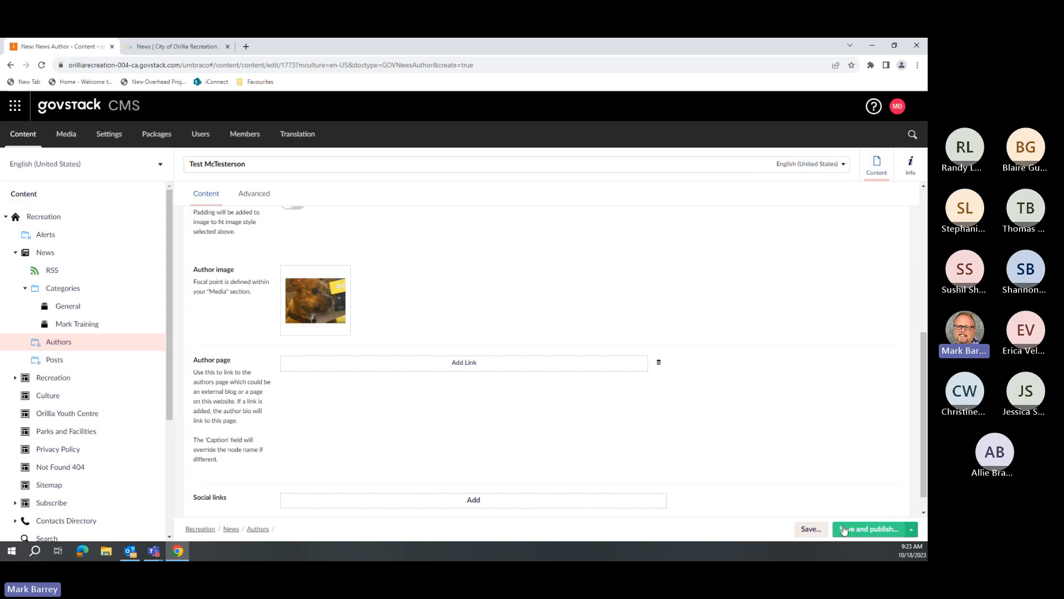
{"action": "scroll", "coordinate": [304, 368], "scroll_direction": "down", "scroll_amount": 1}
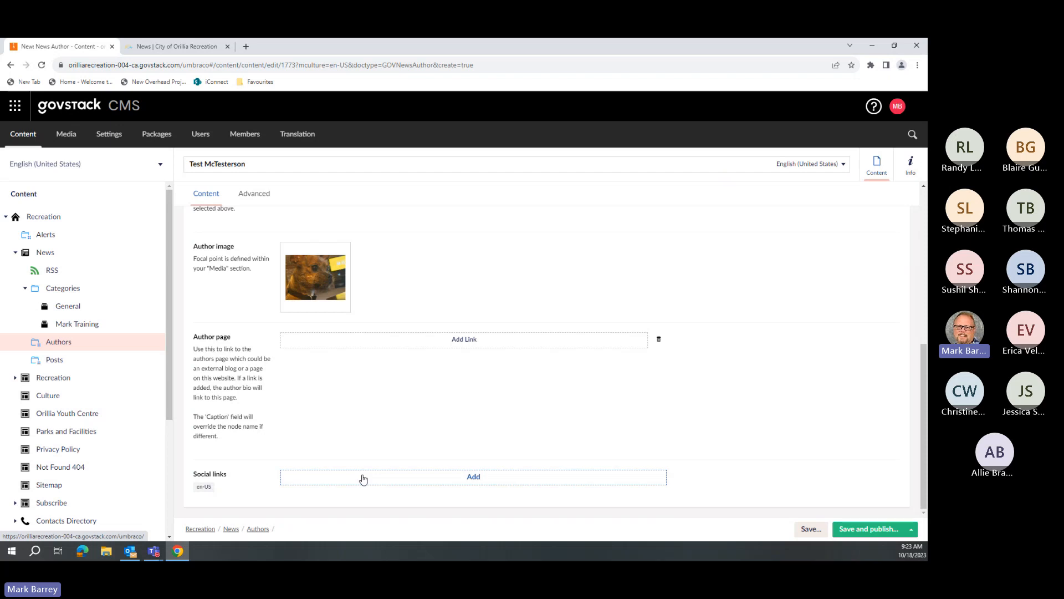
{"action": "scroll", "coordinate": [435, 380], "scroll_direction": "up", "scroll_amount": 5}
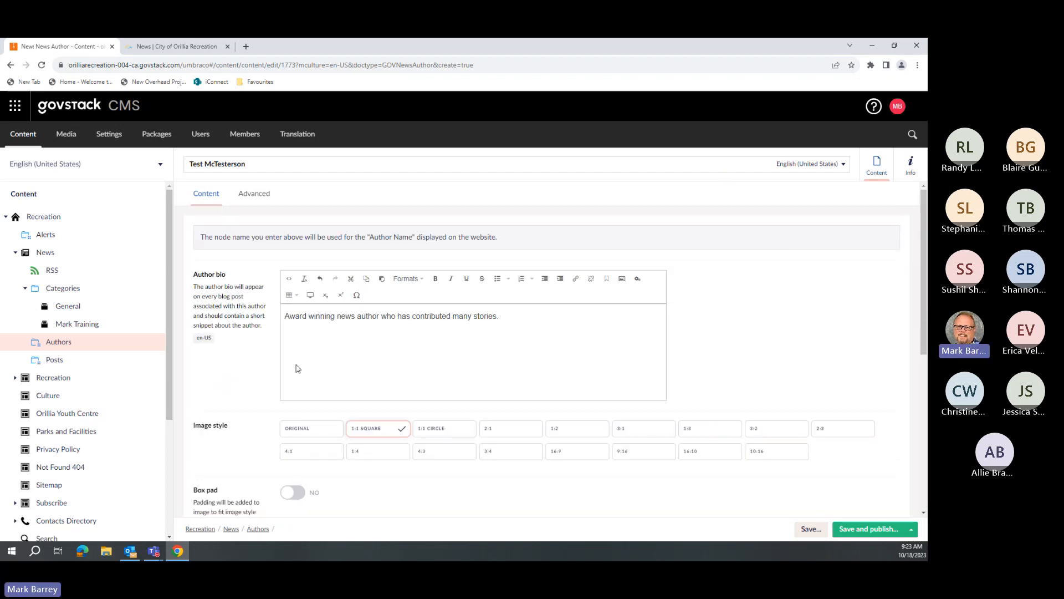
{"action": "scroll", "coordinate": [436, 382], "scroll_direction": "down", "scroll_amount": 5}
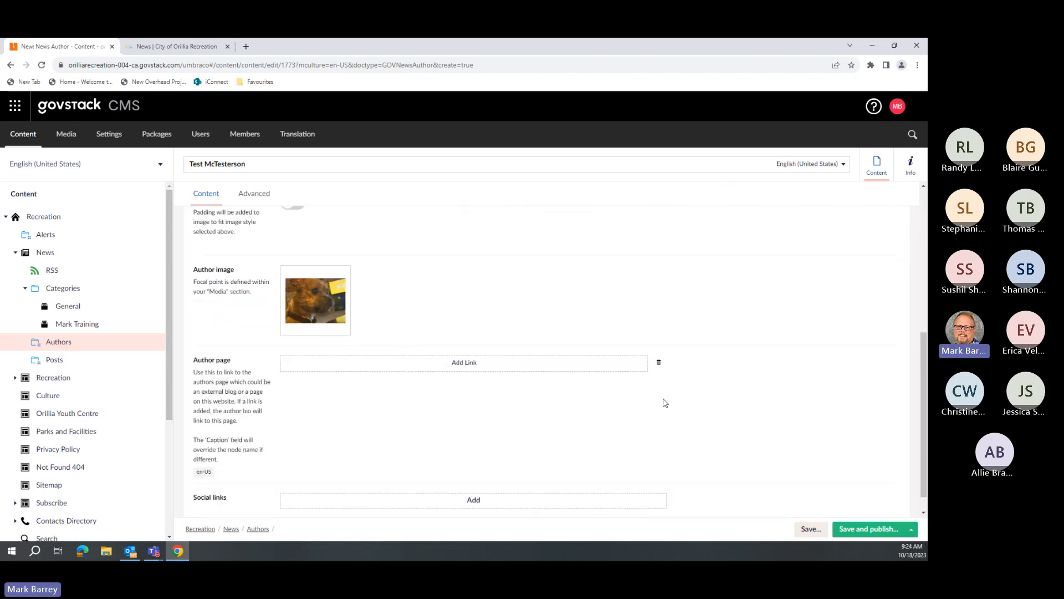
- Save and publish the author's English (United States) variant and return to the Authors list
{"action": "left_click", "coordinate": [868, 528]}
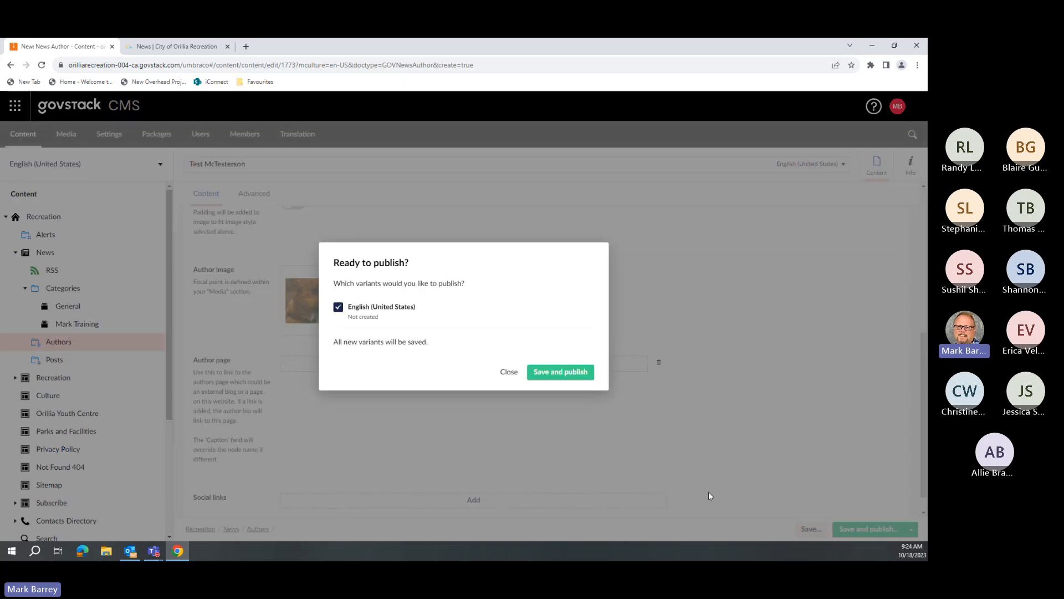
{"action": "left_click", "coordinate": [560, 371]}
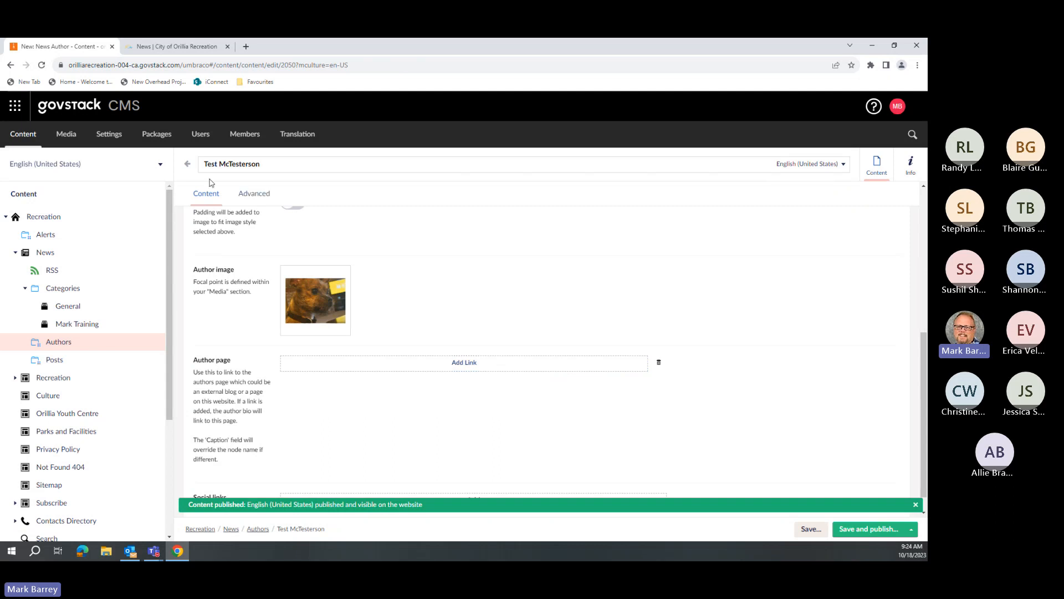
{"action": "left_click", "coordinate": [188, 165]}
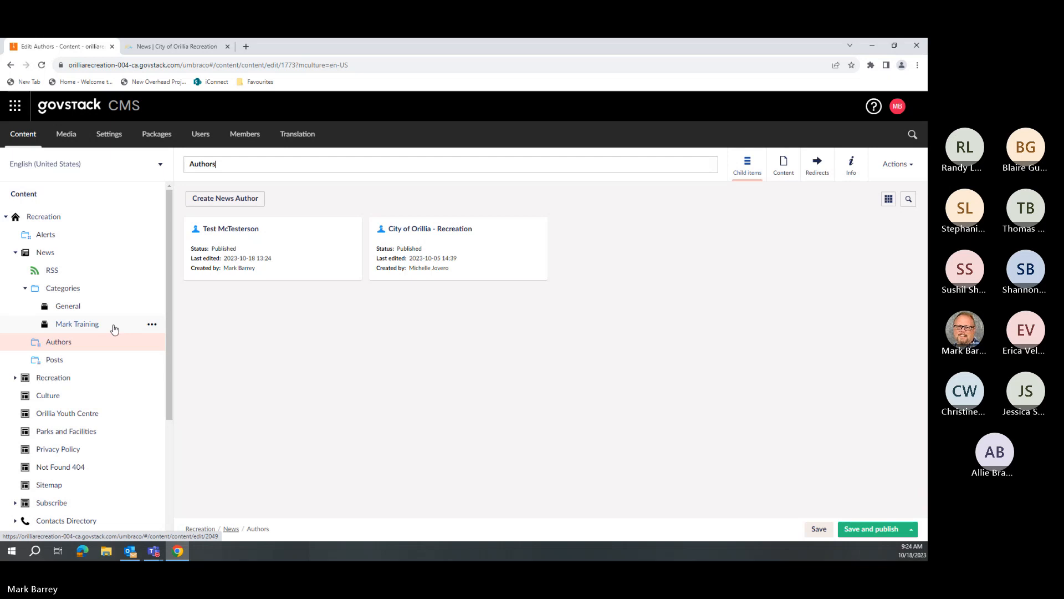
- Open the Posts folder and show the Create News Post template choices
{"action": "left_click", "coordinate": [54, 362]}
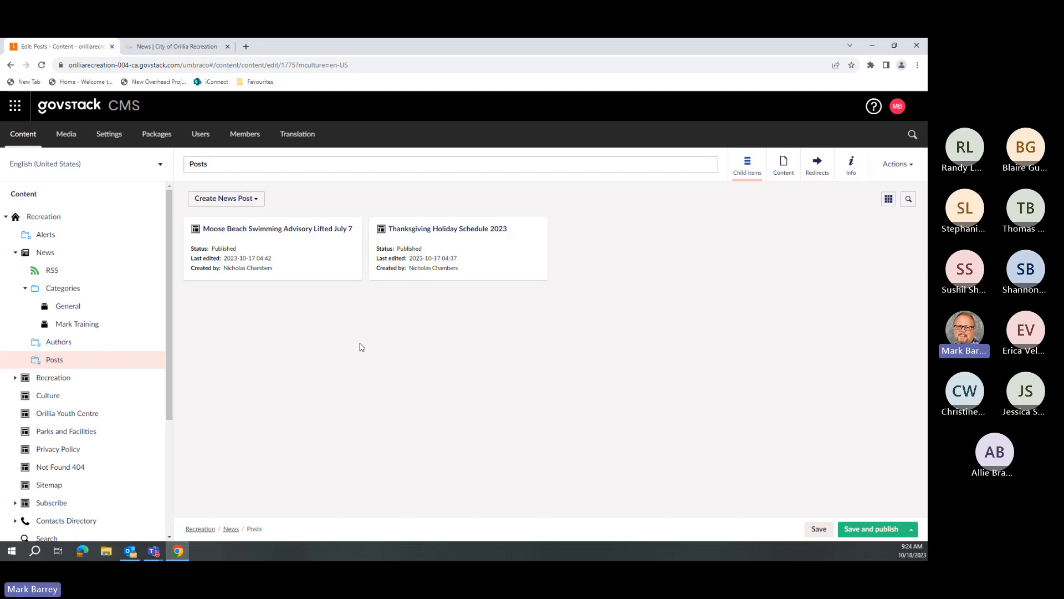
{"action": "left_click", "coordinate": [238, 205]}
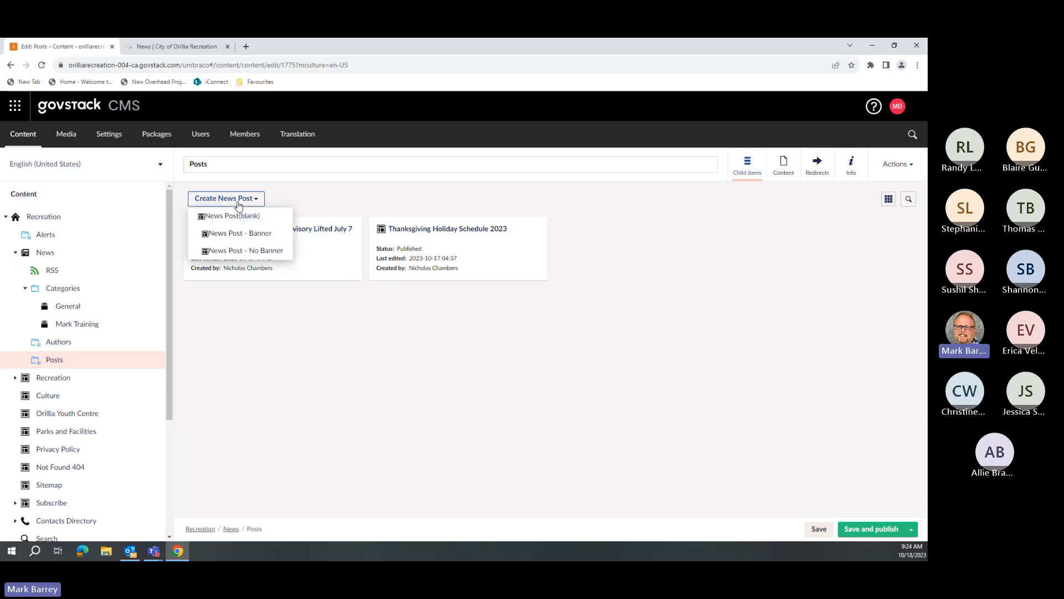
- Create a News Post - Banner and replace its placeholder title with 'Test News Story 1'
{"action": "left_click", "coordinate": [255, 233]}
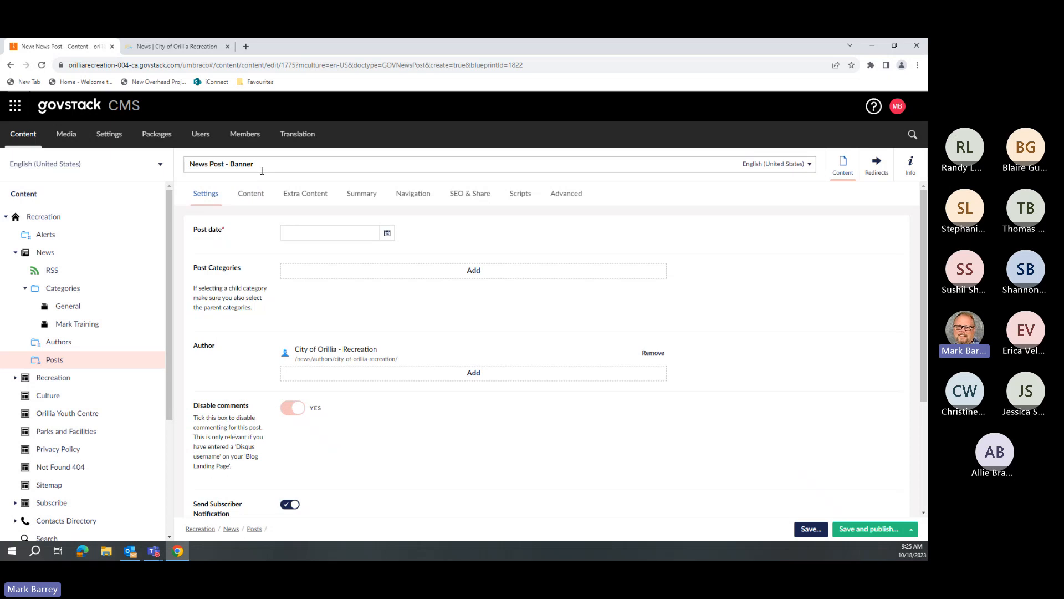
{"action": "left_click_drag", "start_coordinate": [260, 165], "coordinate": [183, 182]}
{"action": "type", "text": "Test News Story 1"}
{"action": "left_click", "coordinate": [202, 46]}
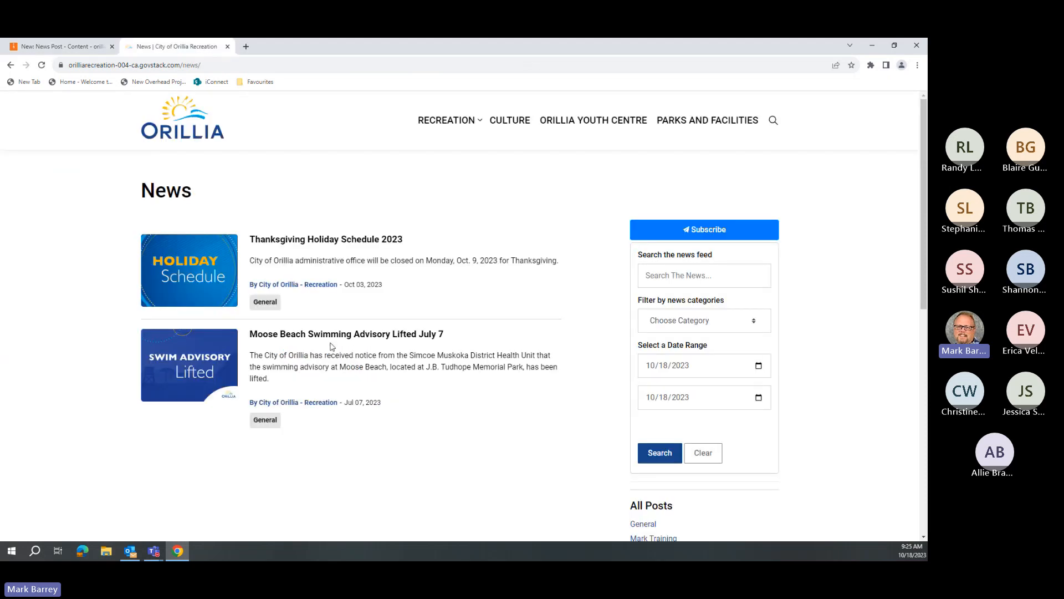
{"action": "left_click", "coordinate": [87, 53]}
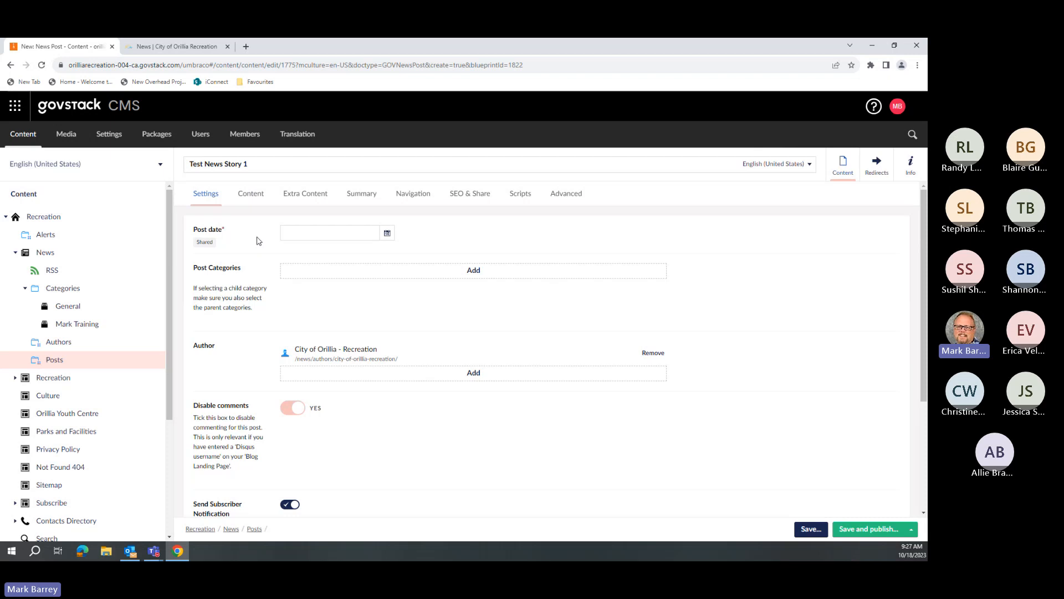
- Set the post date to 18 October 2023 at 09:00 in the date picker
{"action": "left_click", "coordinate": [333, 232]}
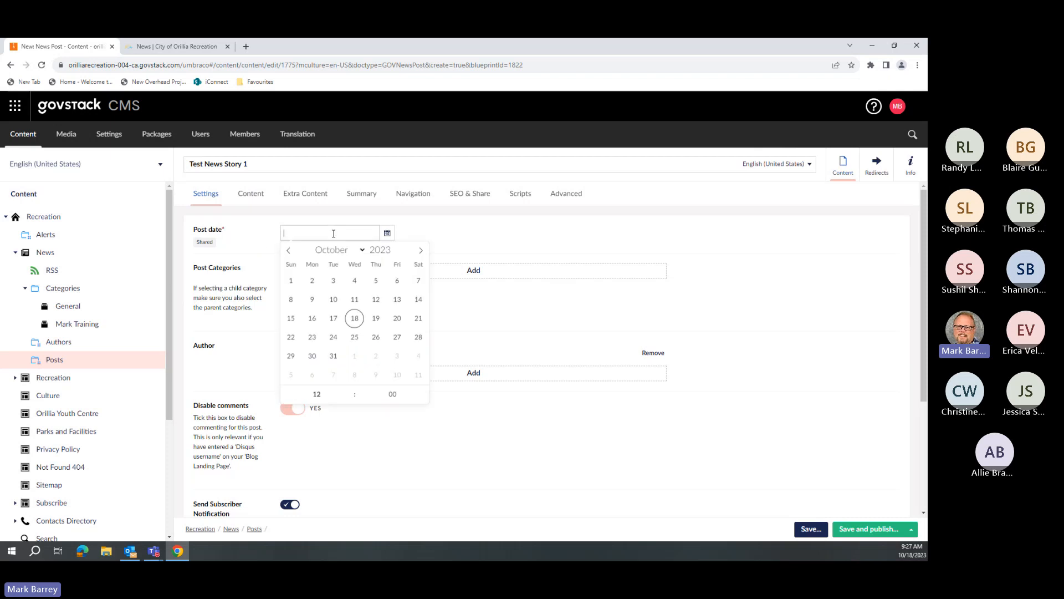
{"action": "left_click", "coordinate": [357, 323]}
{"action": "type", "text": "09"}
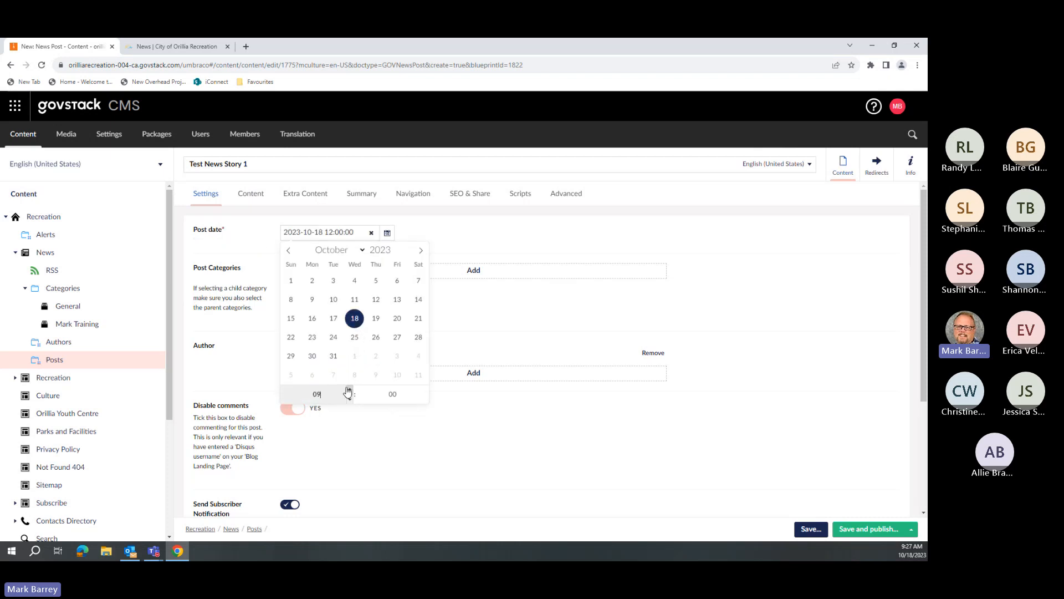
{"action": "left_click", "coordinate": [447, 316]}
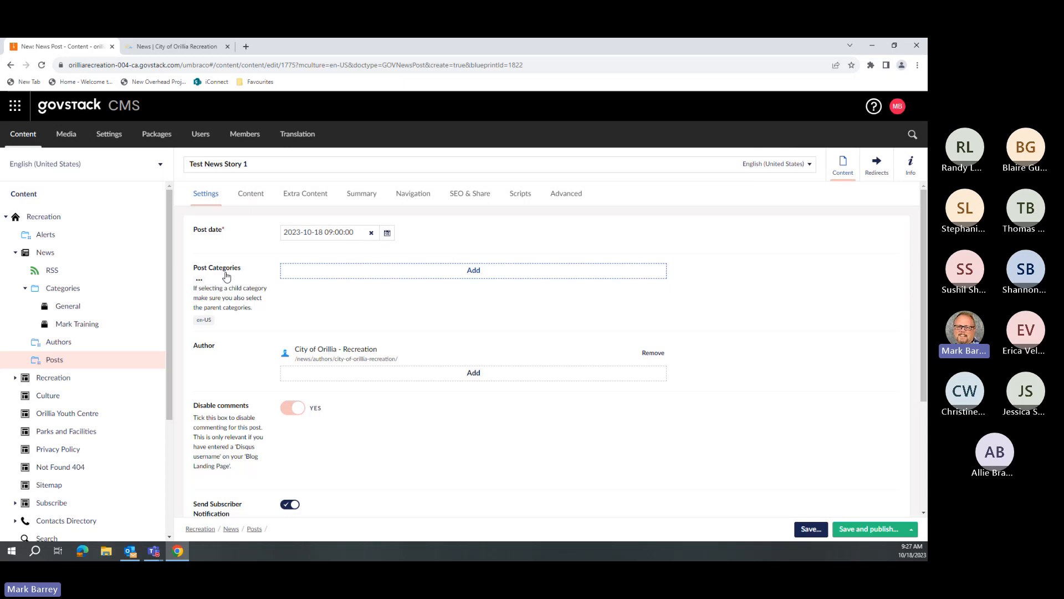
- Assign the General and Mark Training categories to the post
{"action": "left_click", "coordinate": [409, 271]}
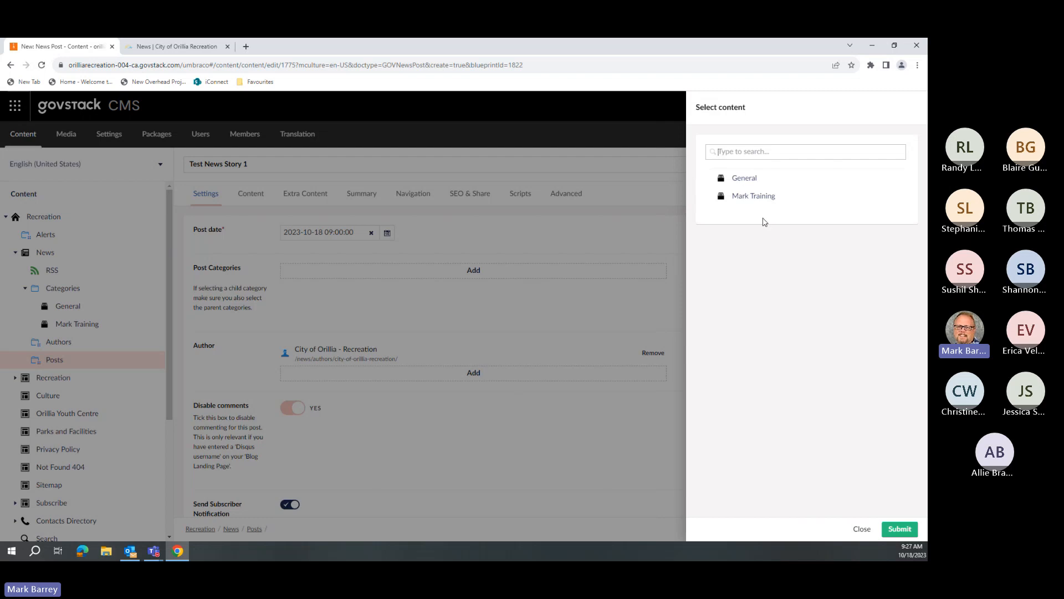
{"action": "left_click", "coordinate": [745, 179]}
{"action": "left_click", "coordinate": [751, 197]}
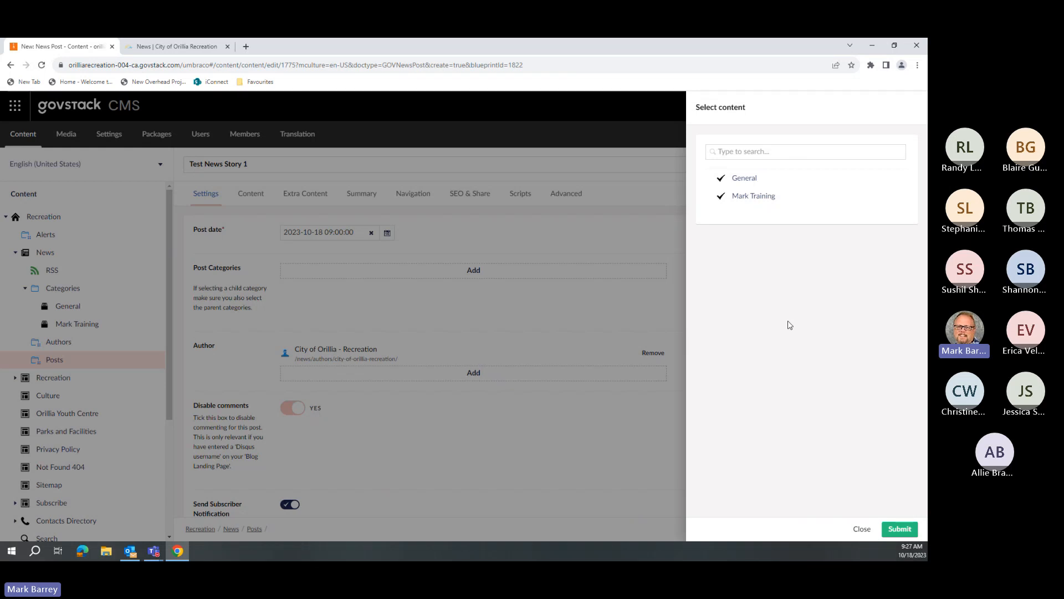
{"action": "left_click", "coordinate": [899, 528]}
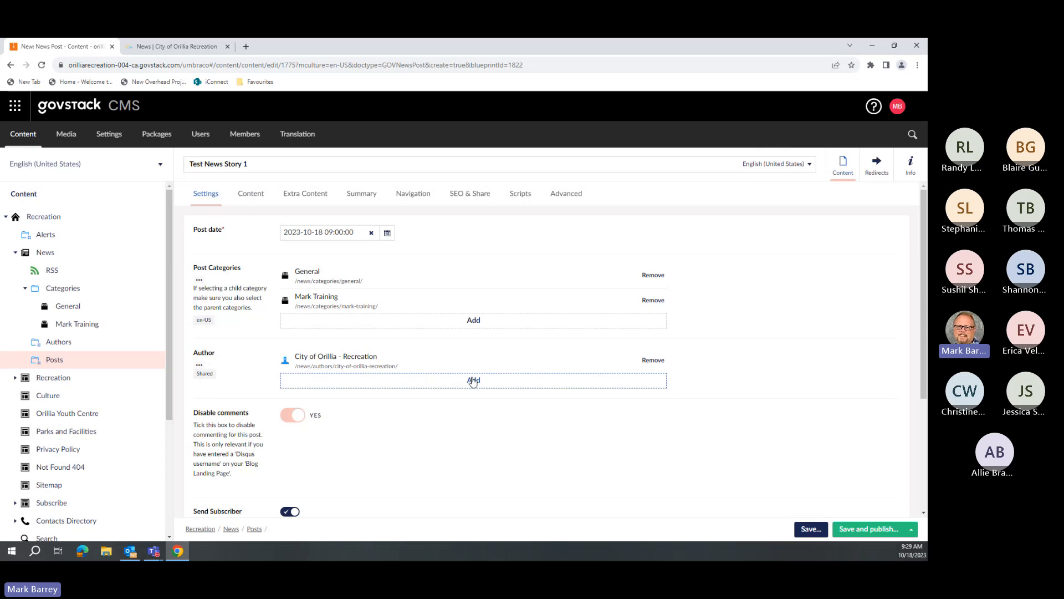
- Add the test author to the post and remove City of Orillia - Recreation as author
{"action": "left_click", "coordinate": [474, 383]}
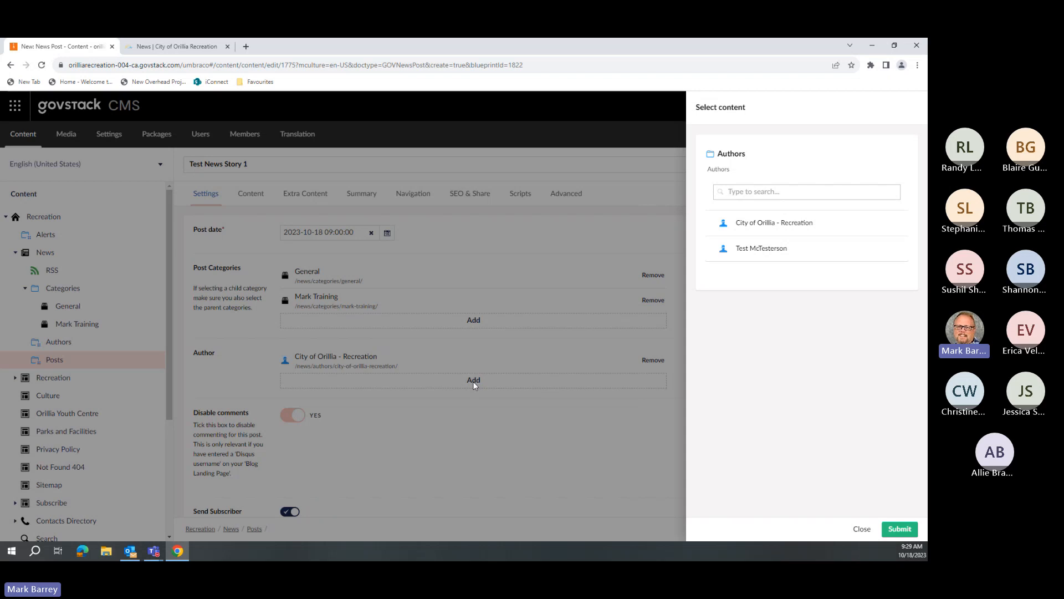
{"action": "left_click", "coordinate": [756, 254]}
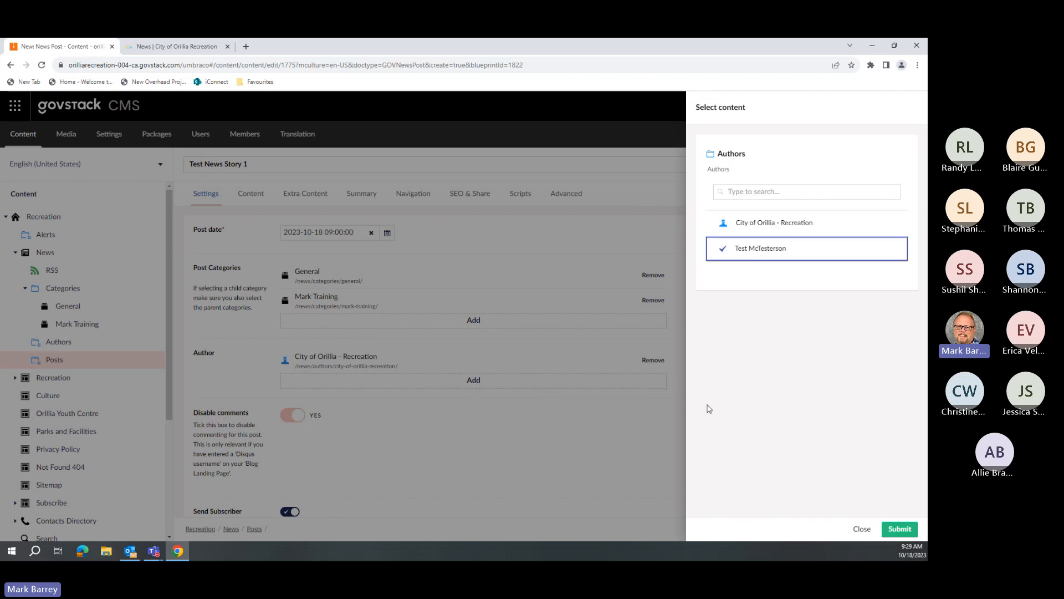
{"action": "left_click", "coordinate": [893, 530]}
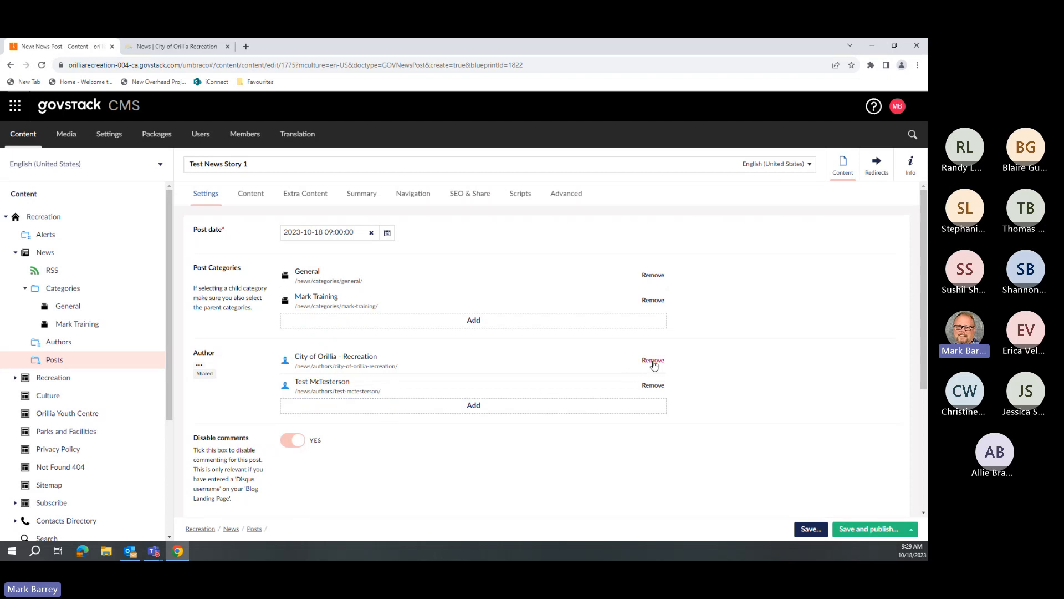
{"action": "left_click", "coordinate": [653, 361]}
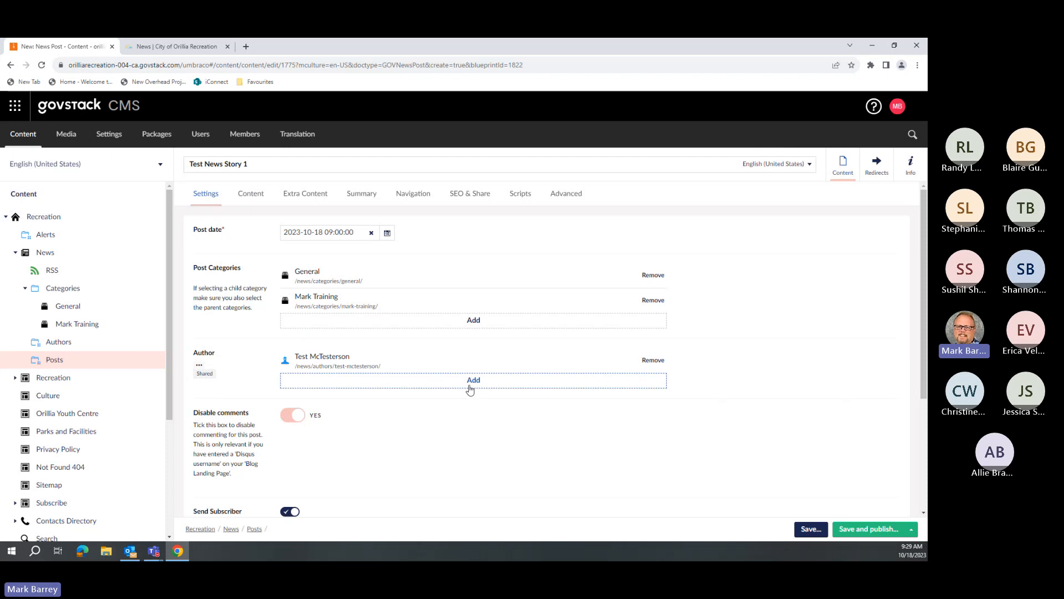
{"action": "scroll", "coordinate": [388, 400], "scroll_direction": "down", "scroll_amount": 1}
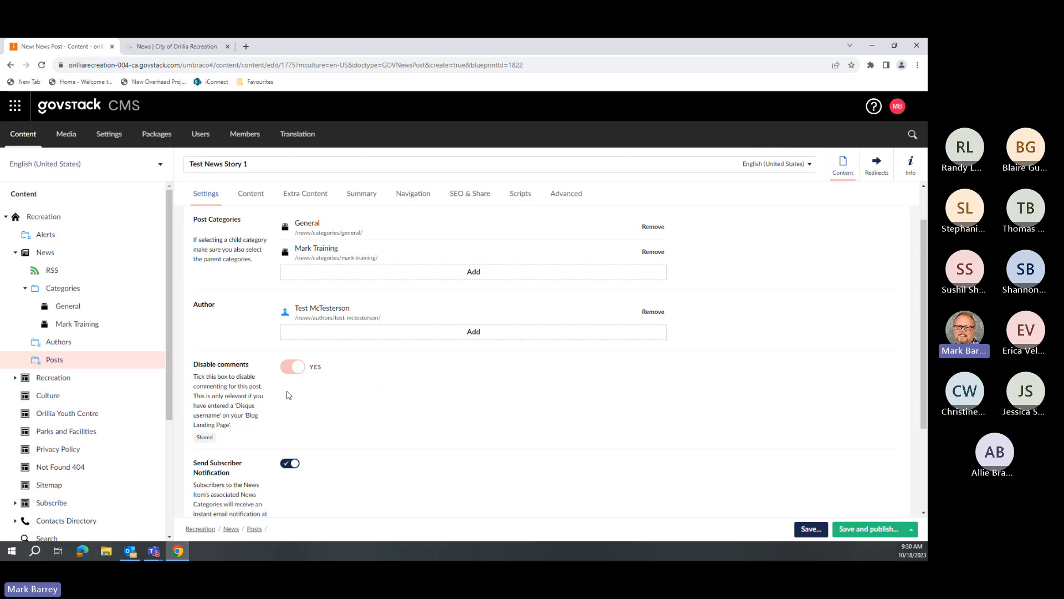
- Switch off Send Subscriber Notification for Test News Story 1
{"action": "scroll", "coordinate": [313, 401], "scroll_direction": "down", "scroll_amount": 2}
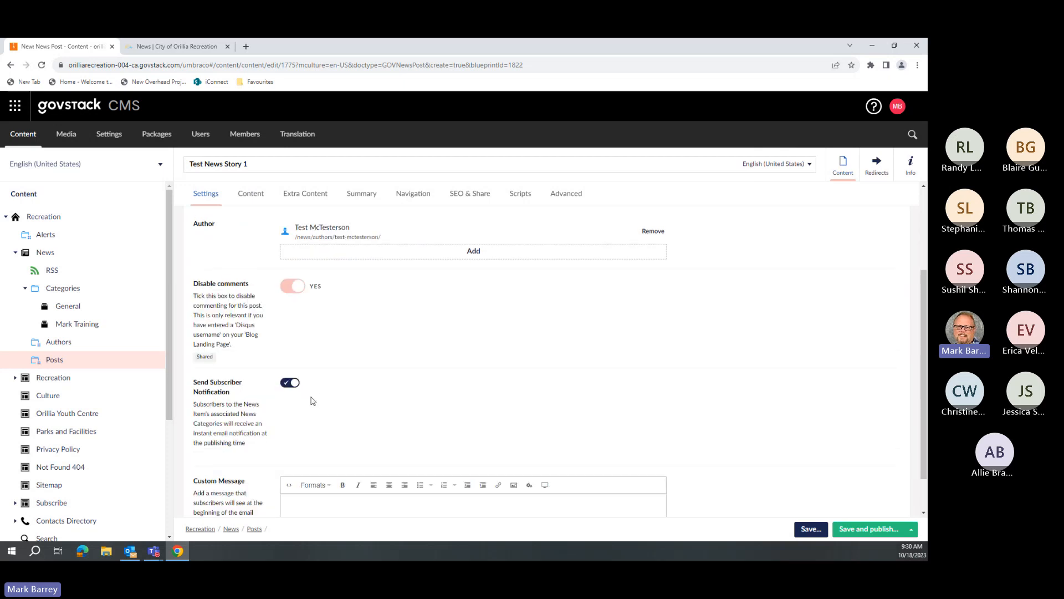
{"action": "scroll", "coordinate": [313, 400], "scroll_direction": "down", "scroll_amount": 1}
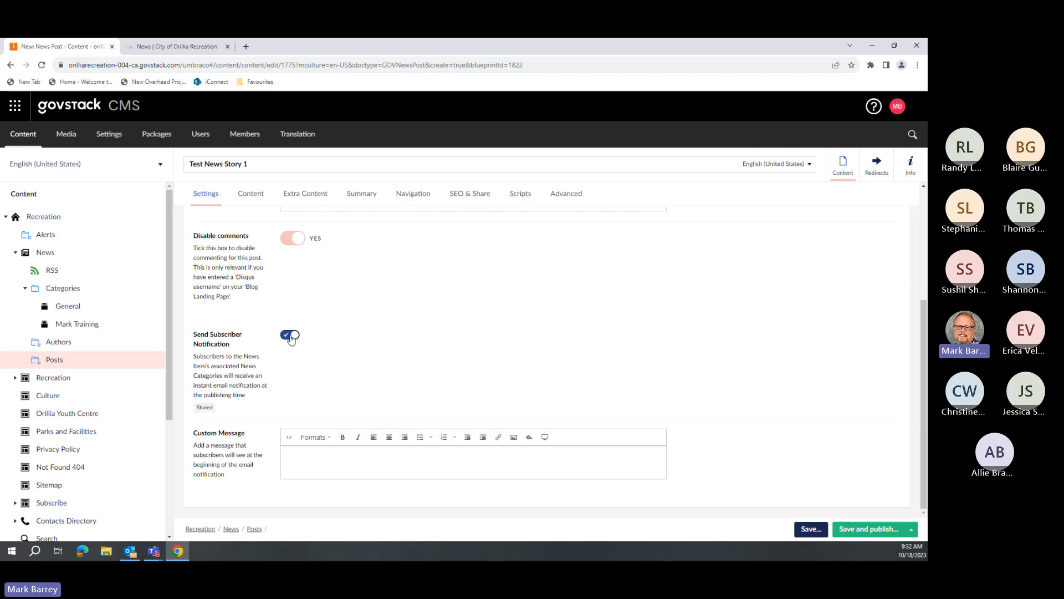
{"action": "left_click", "coordinate": [291, 335]}
- Show the post's Content fields and place the cursor in the empty Page title field
{"action": "left_click", "coordinate": [249, 196]}
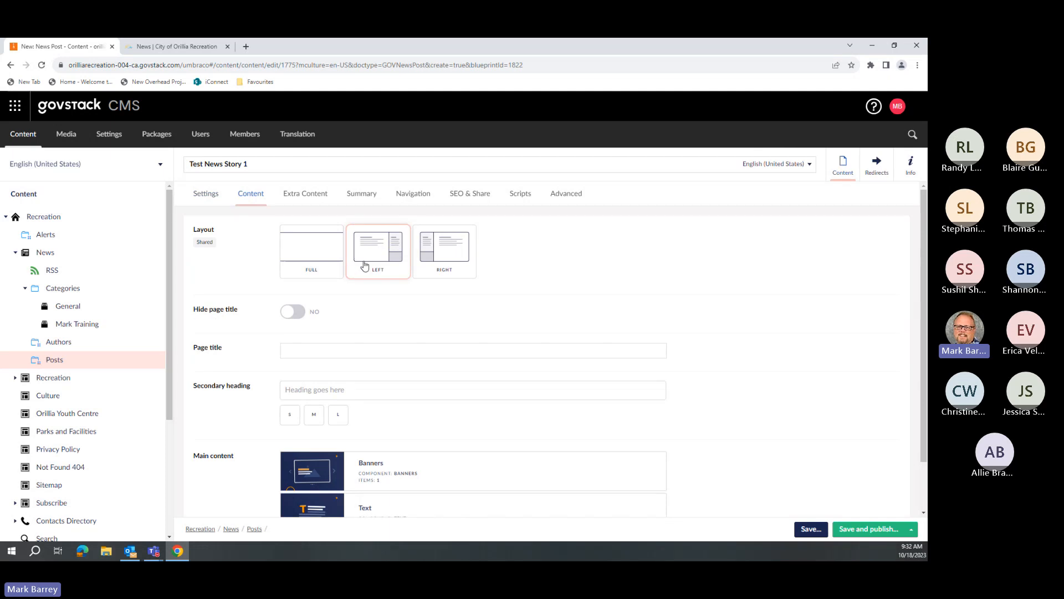
{"action": "left_click", "coordinate": [321, 345]}
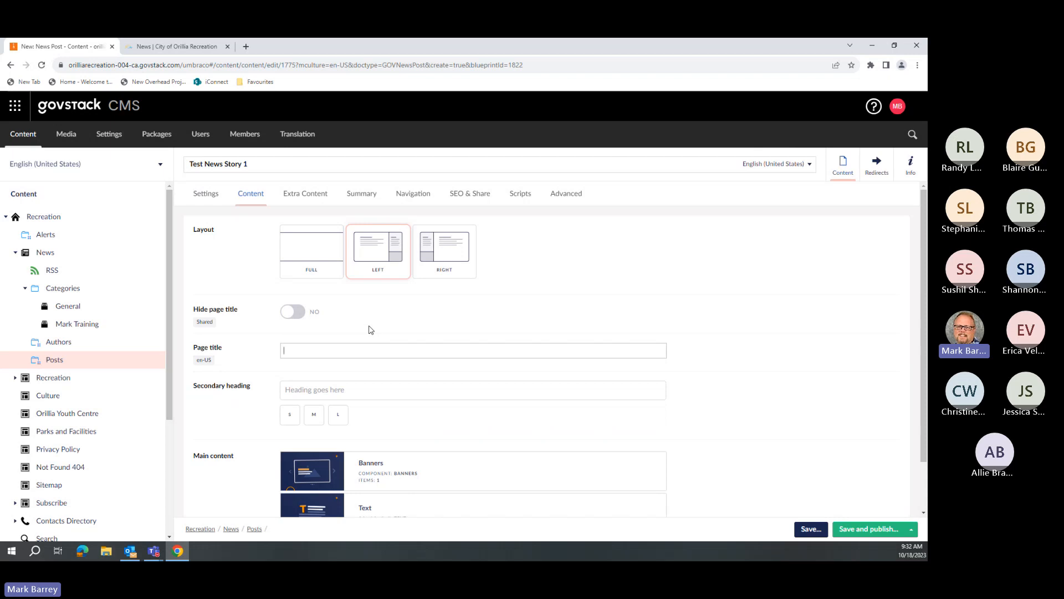
{"action": "type", "text": "Meat Extravag"}
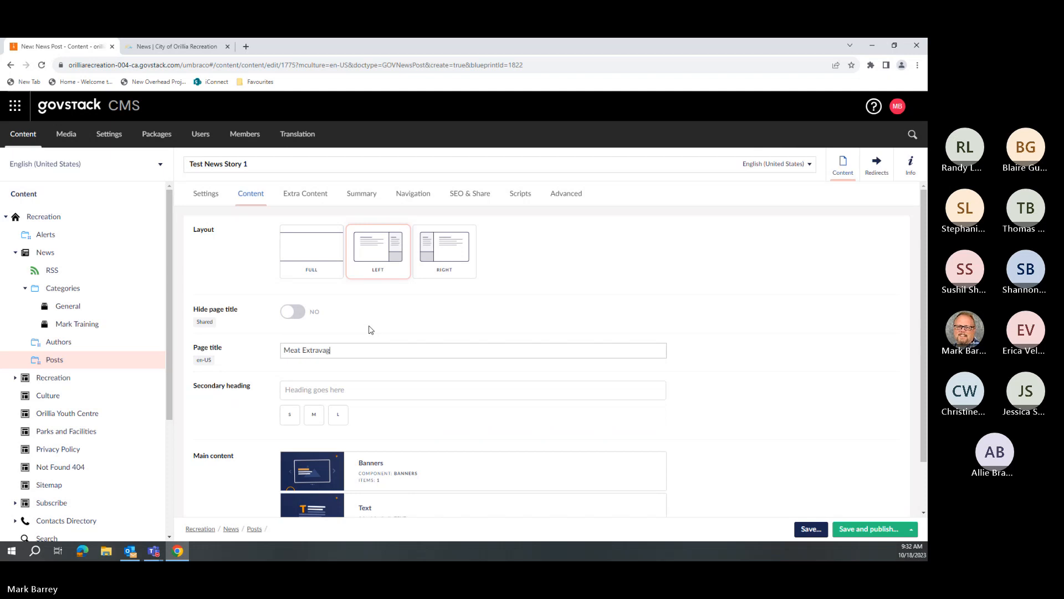
{"action": "type", "text": "anza t"}
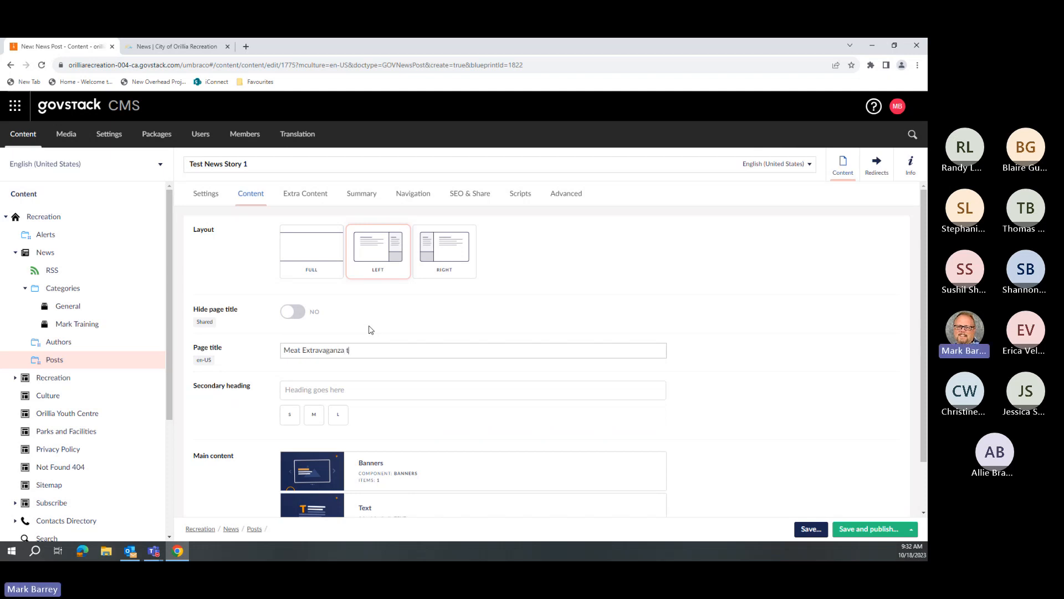
{"action": "type", "text": "o come to Orillia!"}
{"action": "scroll", "coordinate": [331, 375], "scroll_direction": "down", "scroll_amount": 1}
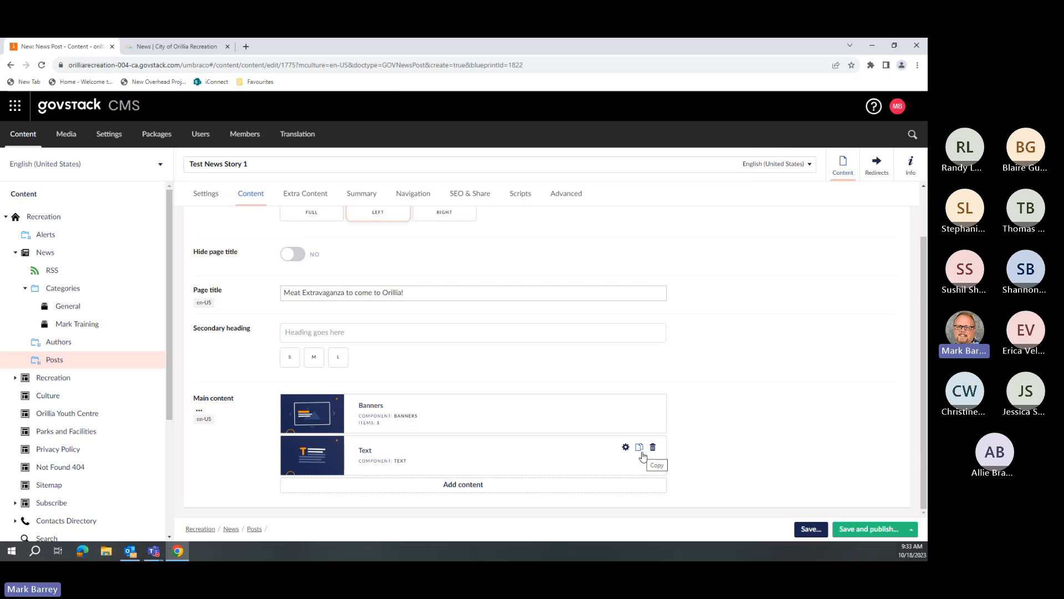
{"action": "left_click", "coordinate": [520, 489]}
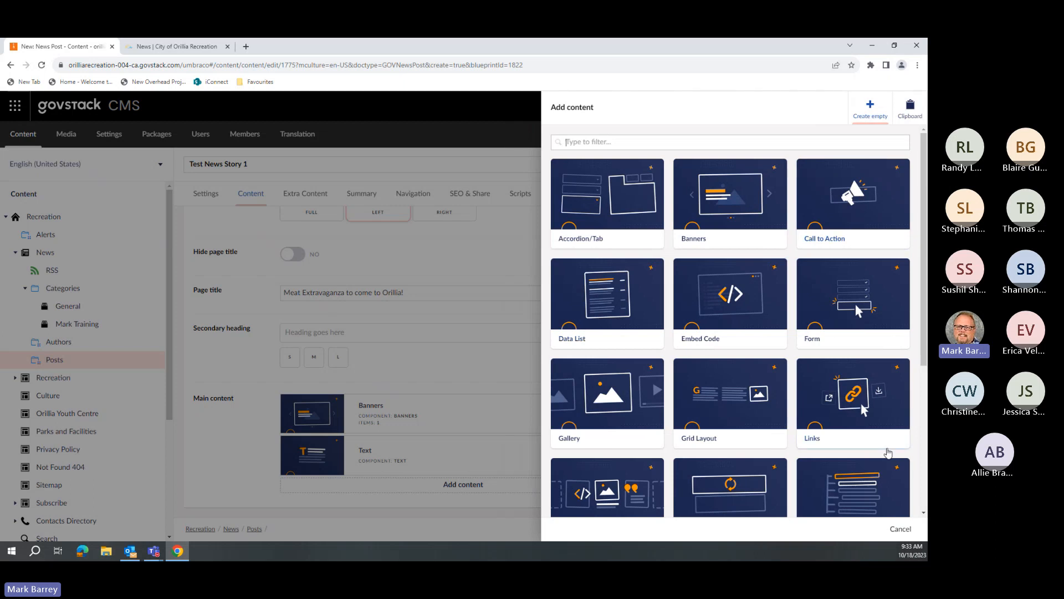
{"action": "left_click", "coordinate": [900, 528]}
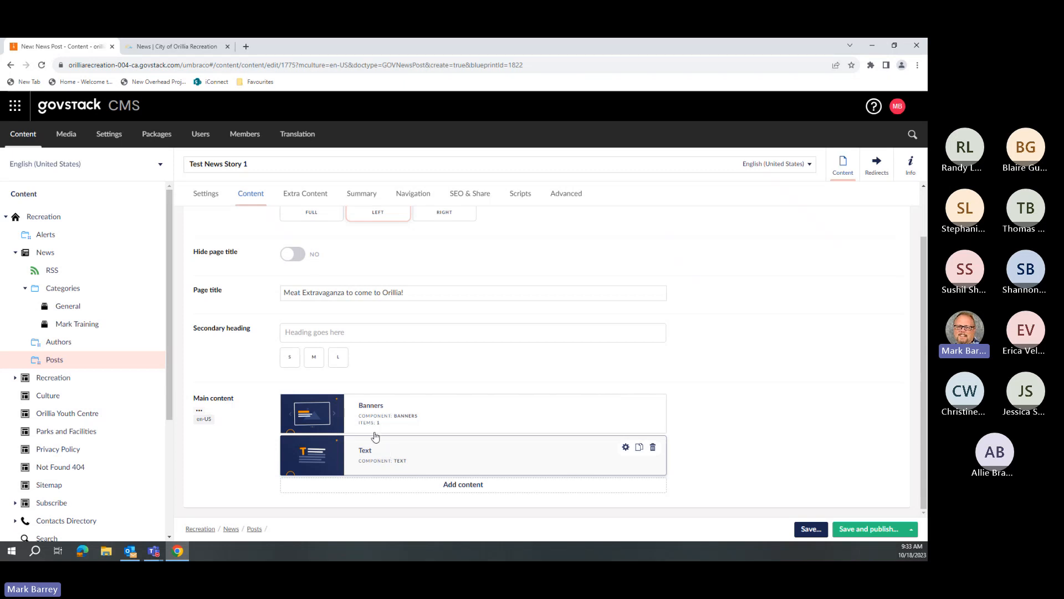
- Choose the baby gorilla photo as the single banner item's image
{"action": "left_click", "coordinate": [374, 410]}
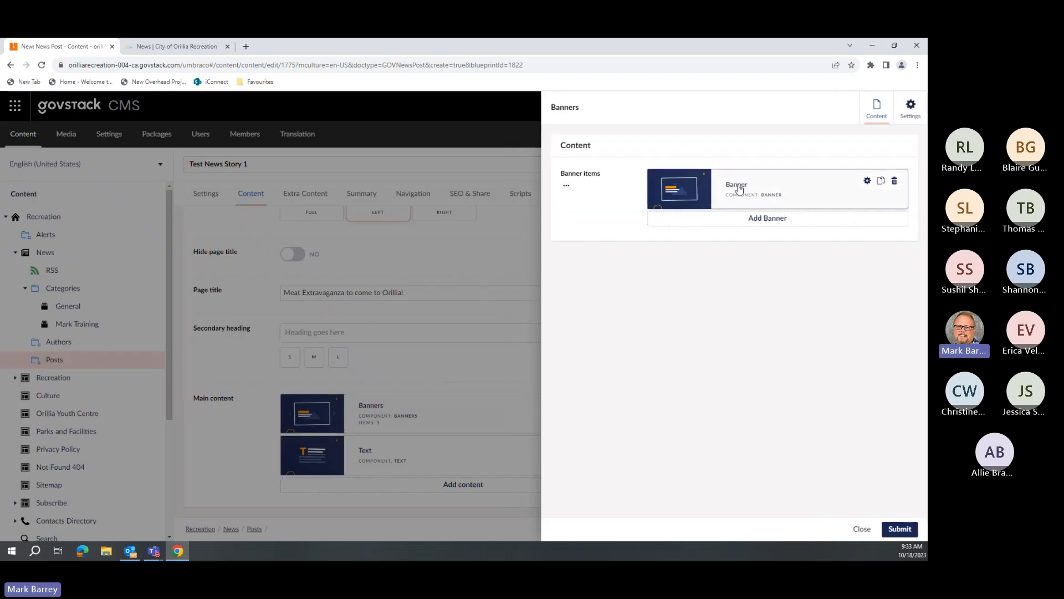
{"action": "left_click", "coordinate": [718, 178]}
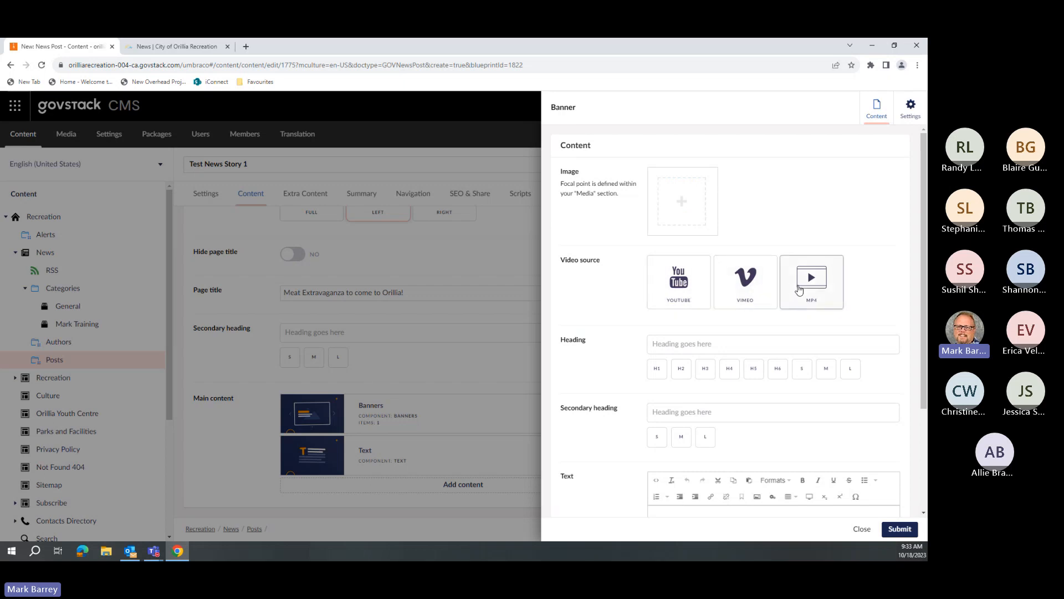
{"action": "left_click", "coordinate": [681, 209]}
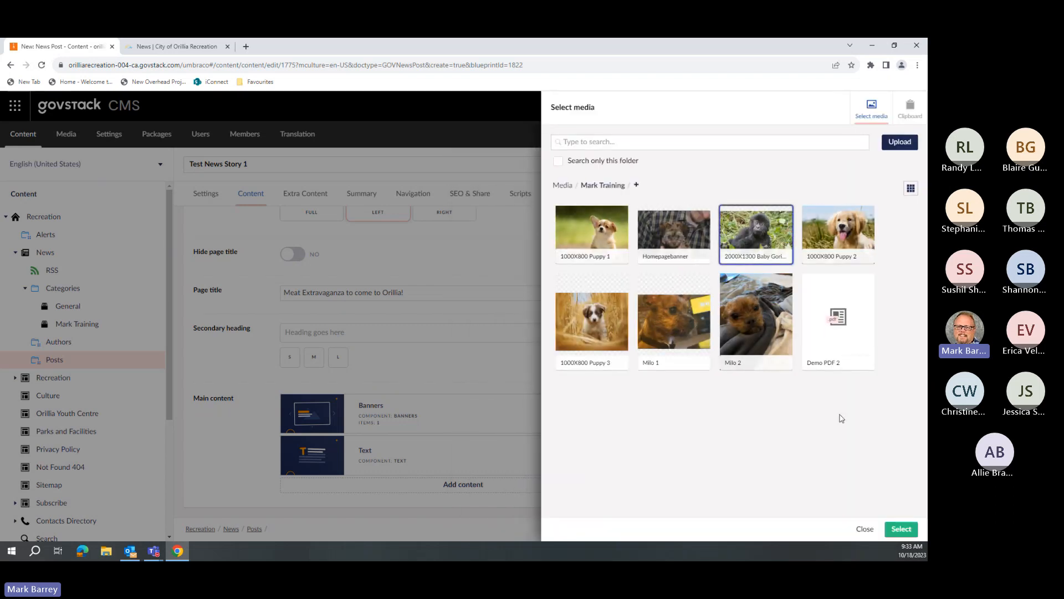
{"action": "left_click", "coordinate": [890, 523]}
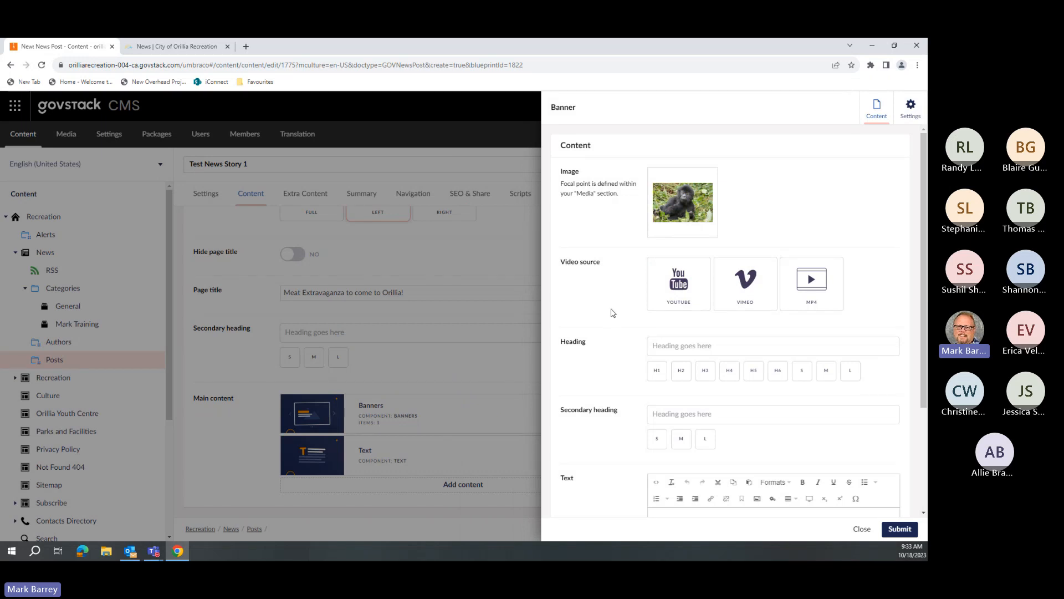
- Submit the banner item and Banners block, then open the Text block's editor
{"action": "scroll", "coordinate": [611, 313], "scroll_direction": "down", "scroll_amount": 2}
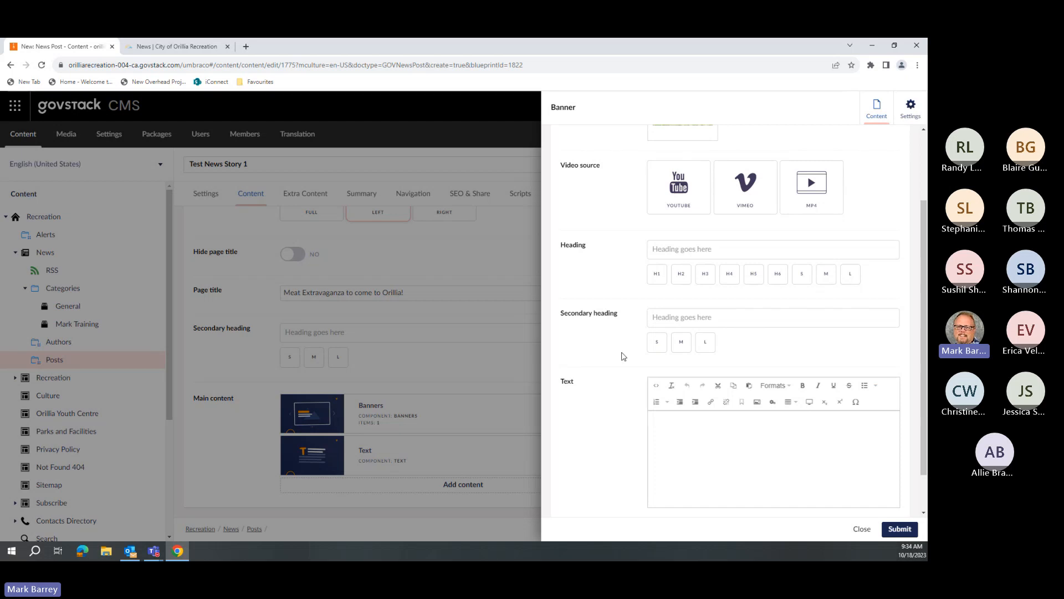
{"action": "scroll", "coordinate": [623, 316], "scroll_direction": "up", "scroll_amount": 2}
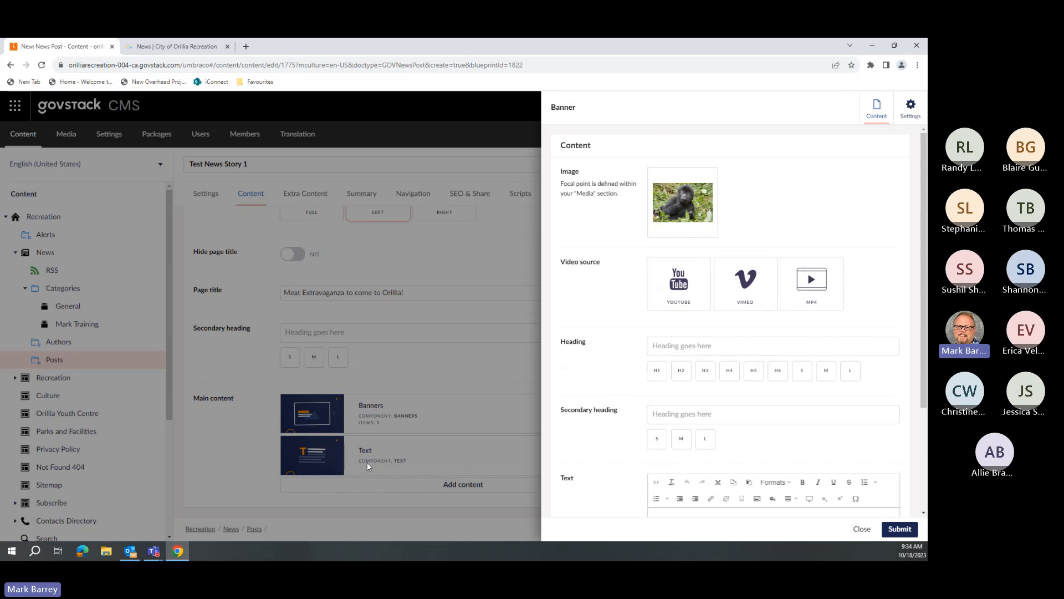
{"action": "mouse_move", "coordinate": [670, 222]}
{"action": "left_click", "coordinate": [898, 530]}
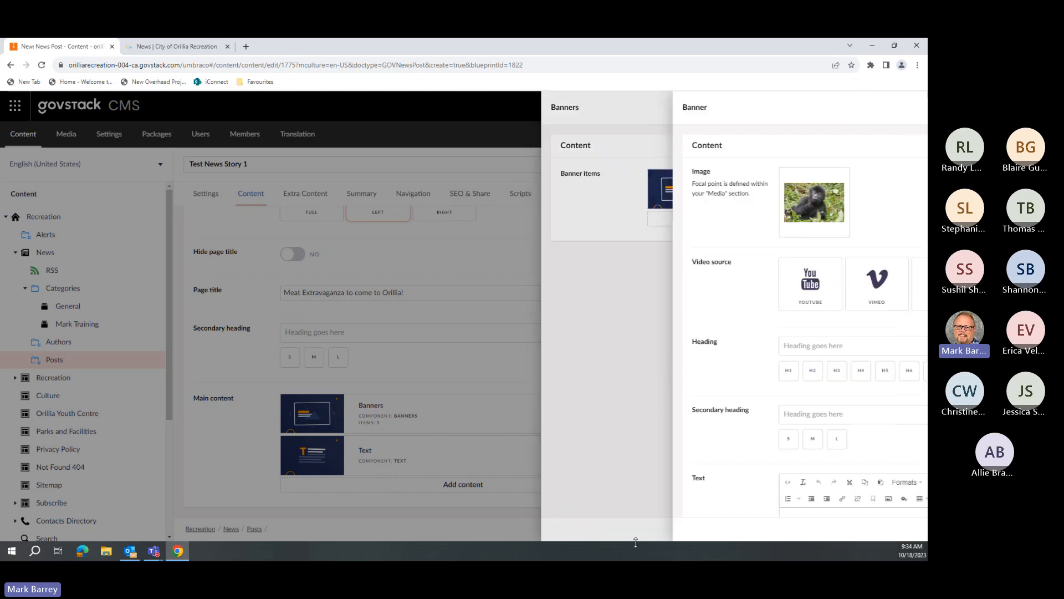
{"action": "left_click", "coordinate": [899, 529]}
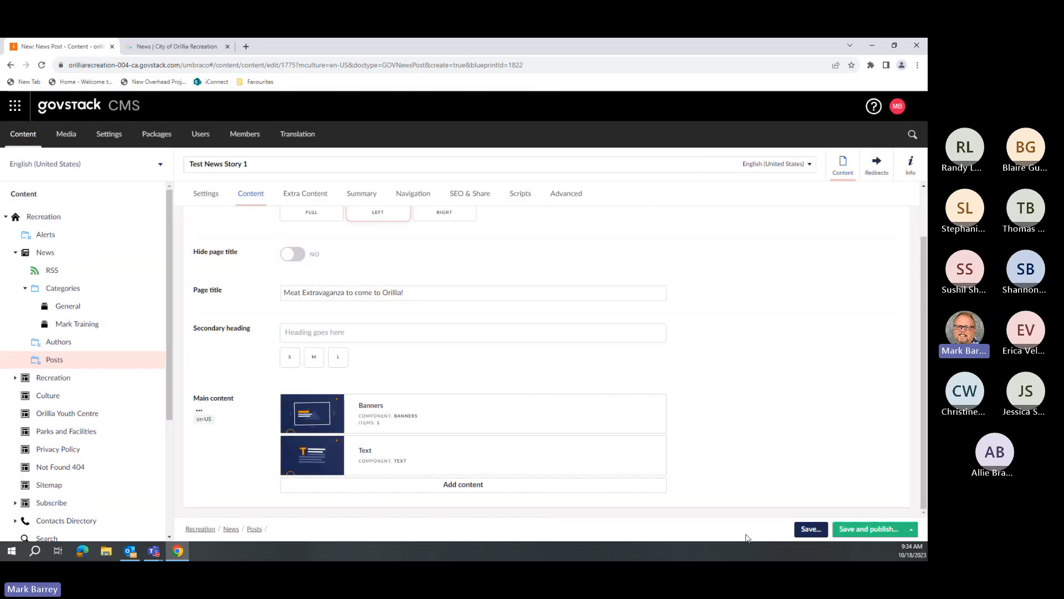
{"action": "left_click", "coordinate": [370, 452]}
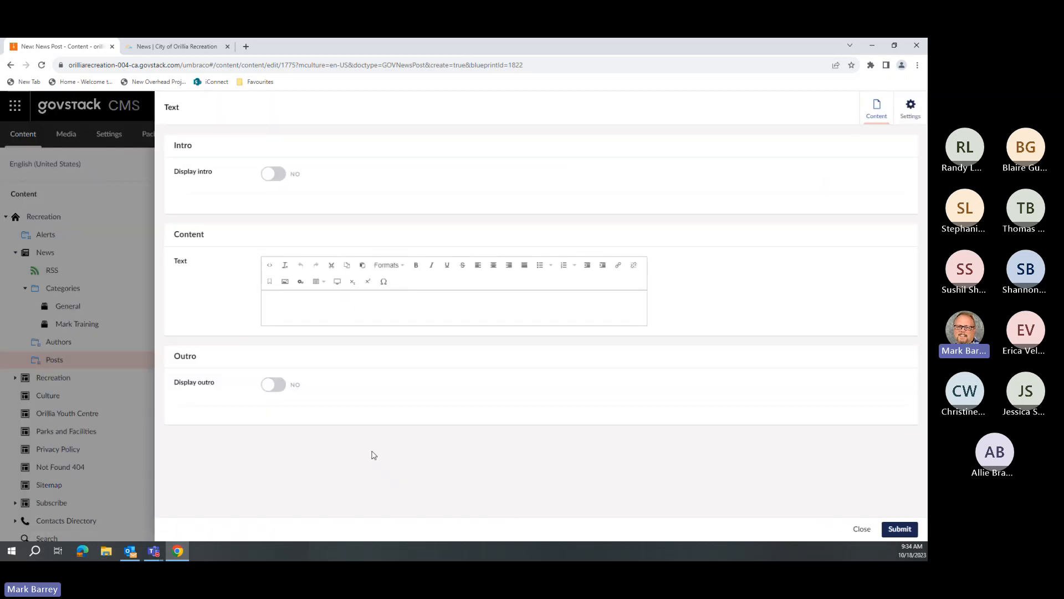
{"action": "left_click", "coordinate": [246, 47]}
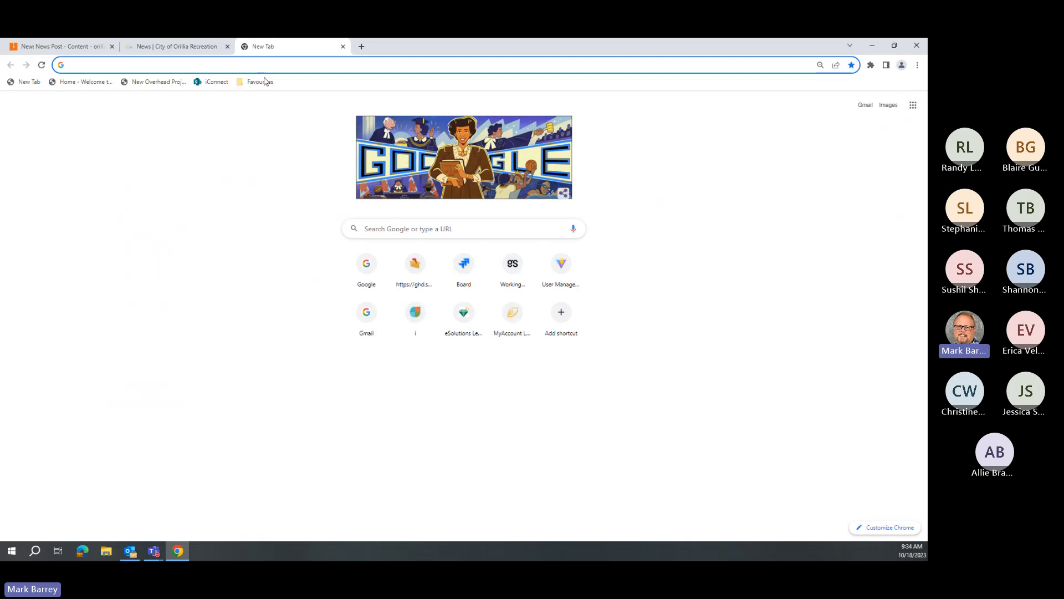
- Search Google for 'superheroes' and copy the second intro paragraph of Wikipedia's Superhero article
{"action": "left_click", "coordinate": [265, 81]}
{"action": "left_click", "coordinate": [268, 95]}
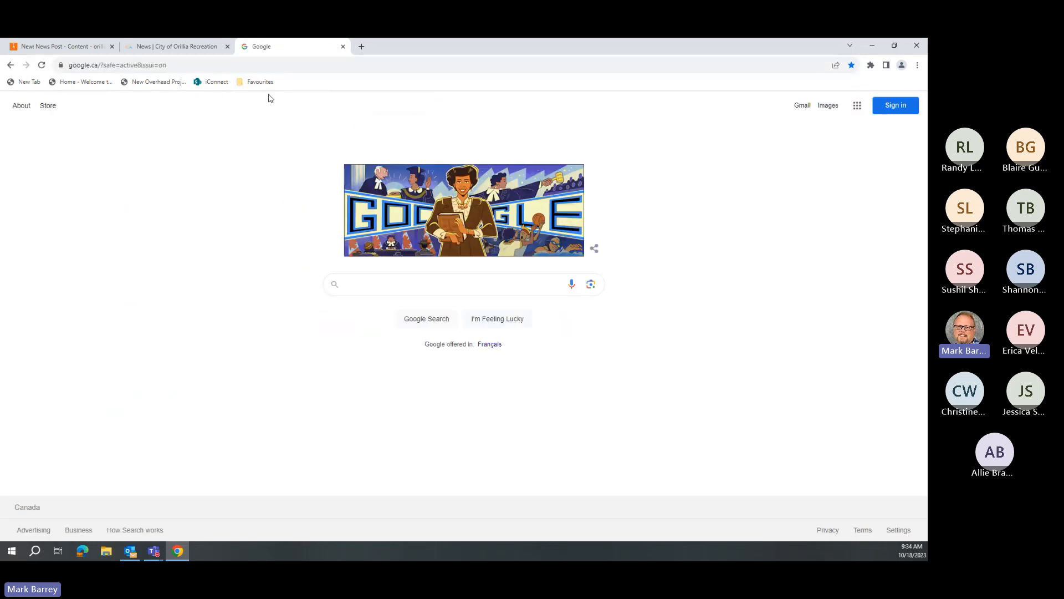
{"action": "type", "text": "syu"}
{"action": "key", "text": "BackSpace"}
{"action": "key", "text": "BackSpace"}
{"action": "type", "text": "up"}
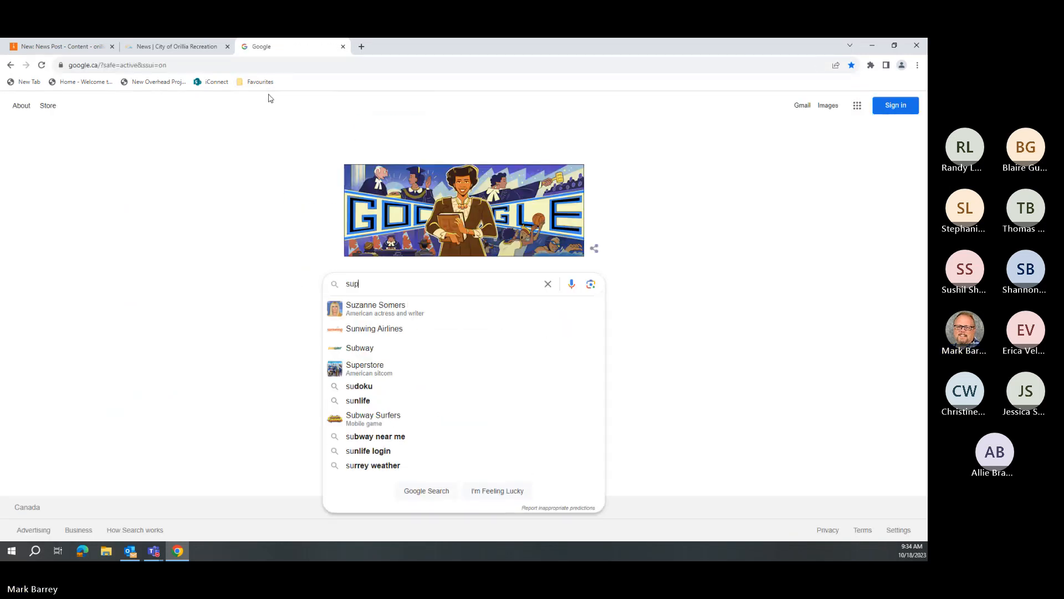
{"action": "type", "text": "erheroes"}
{"action": "key", "text": "Return"}
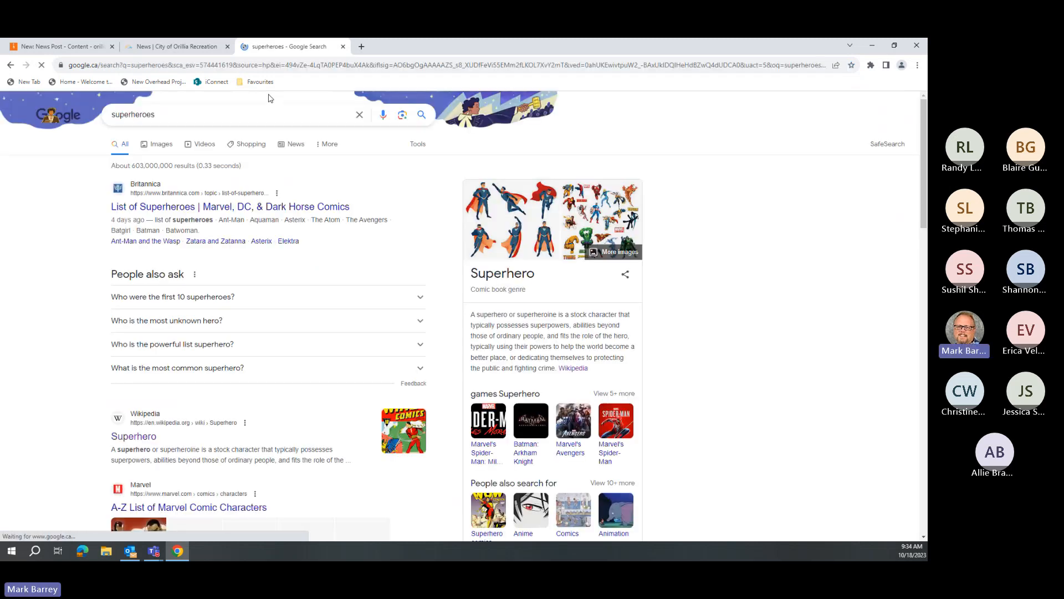
{"action": "left_click", "coordinate": [144, 438]}
{"action": "left_click_drag", "start_coordinate": [385, 425], "coordinate": [240, 335]}
{"action": "key", "text": "ctrl+c"}
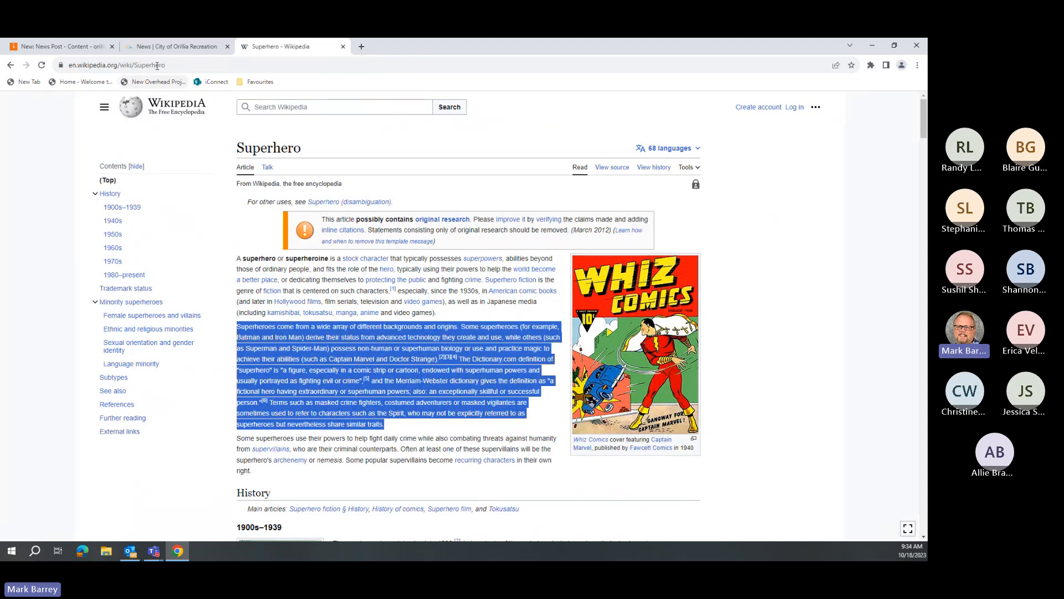
{"action": "left_click", "coordinate": [82, 48]}
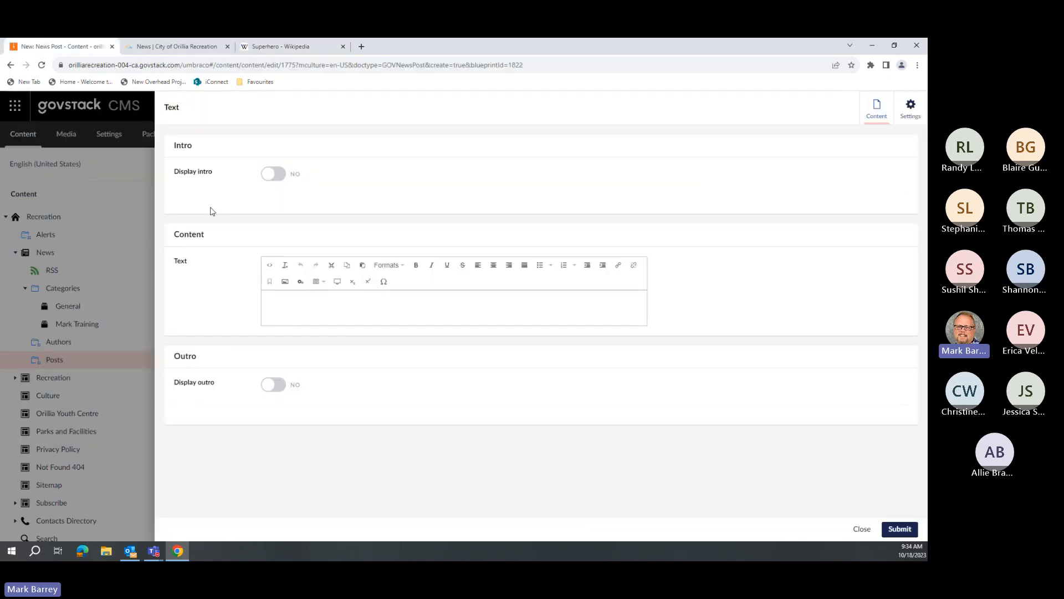
- Paste the superhero paragraph into the Text block and clear its formatting
{"action": "left_click", "coordinate": [265, 297]}
{"action": "key", "text": "ctrl+v"}
{"action": "left_click_drag", "start_coordinate": [483, 401], "coordinate": [266, 303]}
{"action": "left_click", "coordinate": [284, 266]}
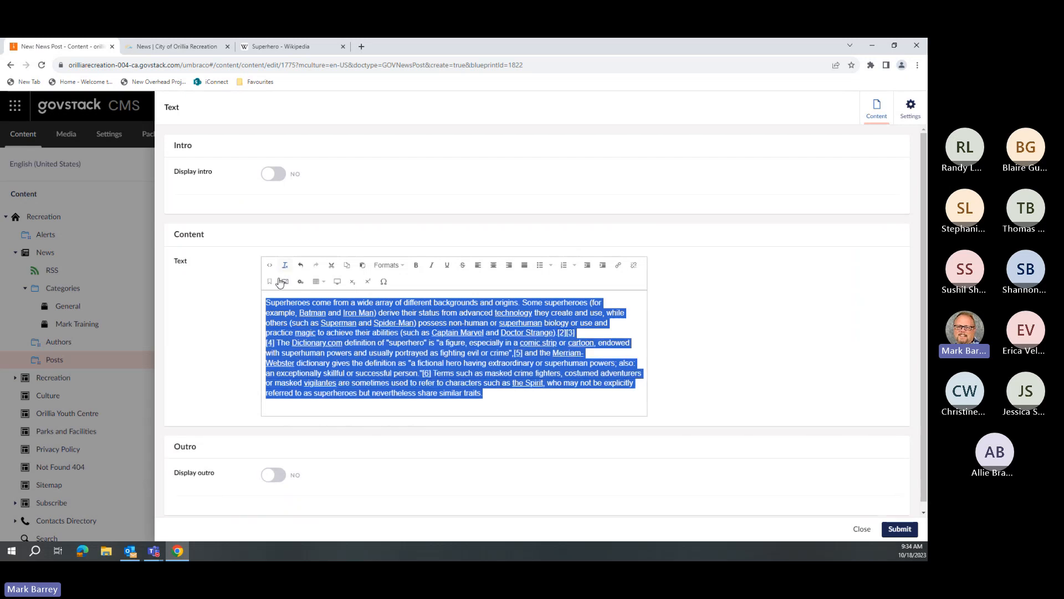
{"action": "left_click", "coordinate": [596, 401]}
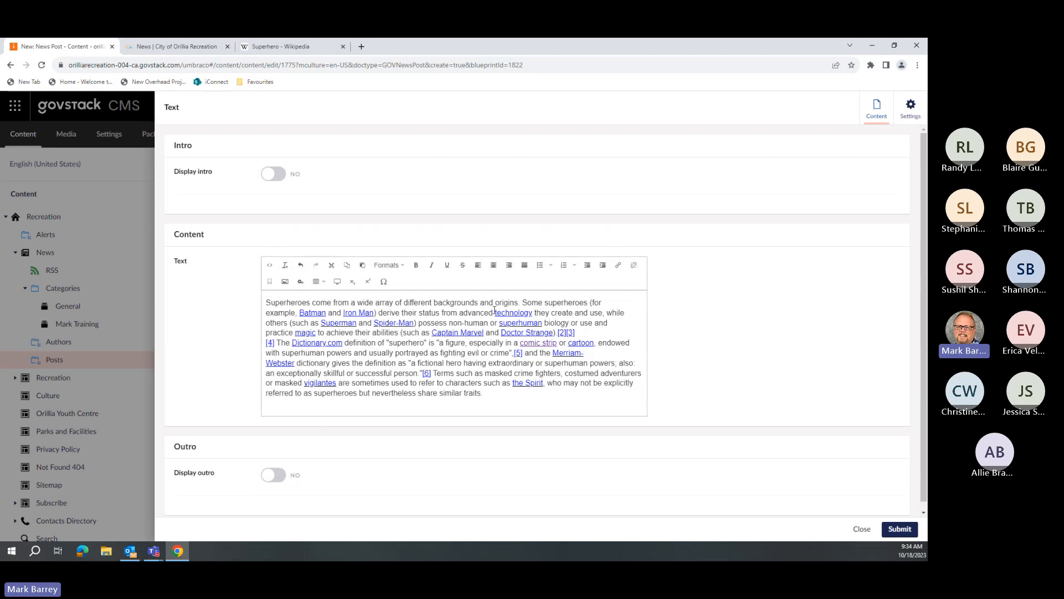
- Enable a left-aligned intro with the H2 heading 'Bacon Festival coming to town!'
{"action": "left_click", "coordinate": [274, 175]}
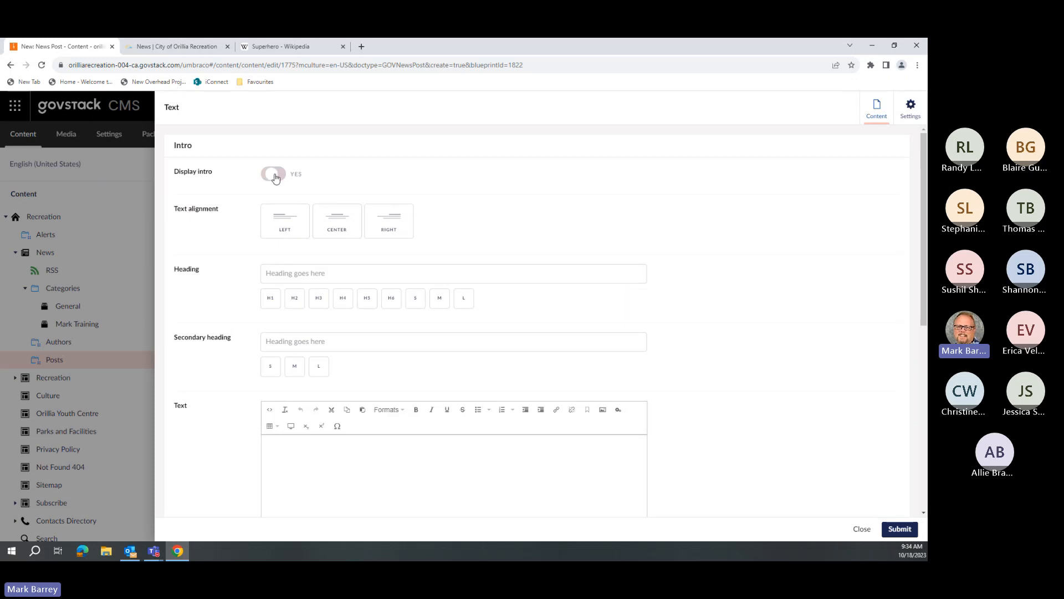
{"action": "left_click", "coordinate": [289, 240]}
{"action": "left_click", "coordinate": [302, 271]}
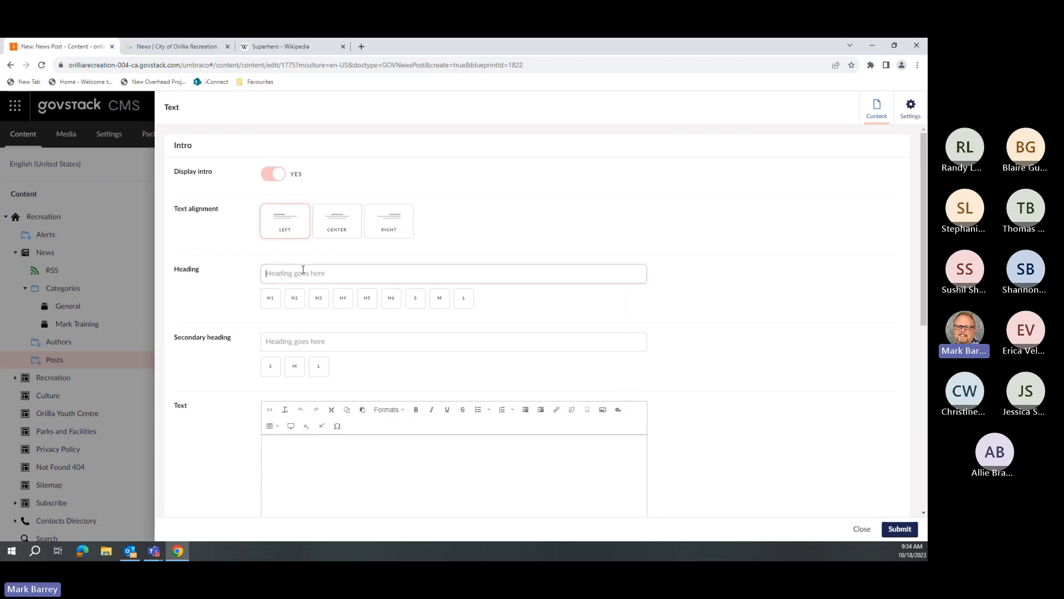
{"action": "type", "text": "Baco"}
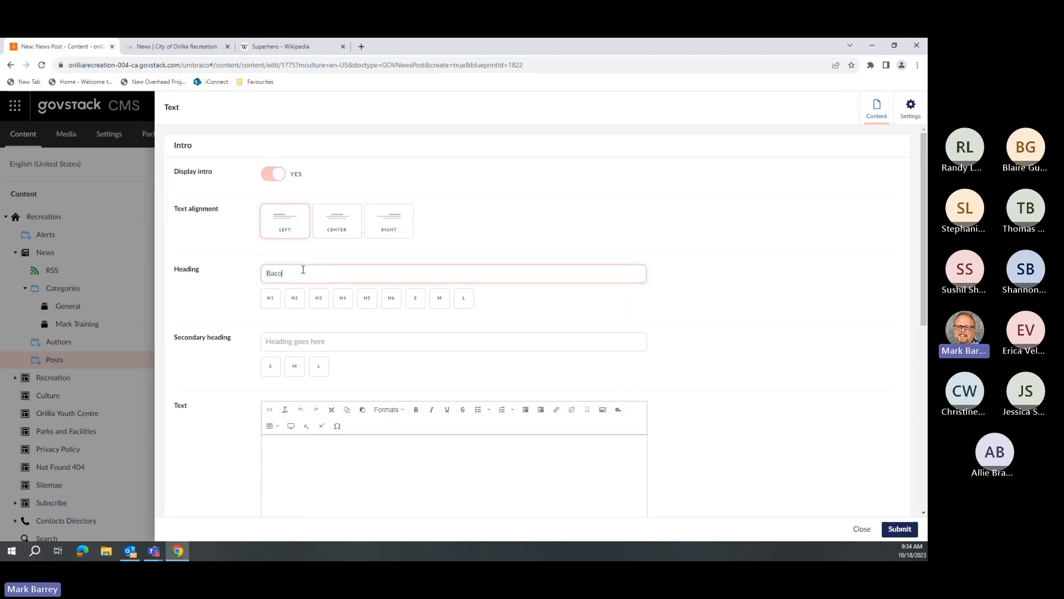
{"action": "type", "text": "n Festival coming to town!"}
{"action": "left_click", "coordinate": [294, 298]}
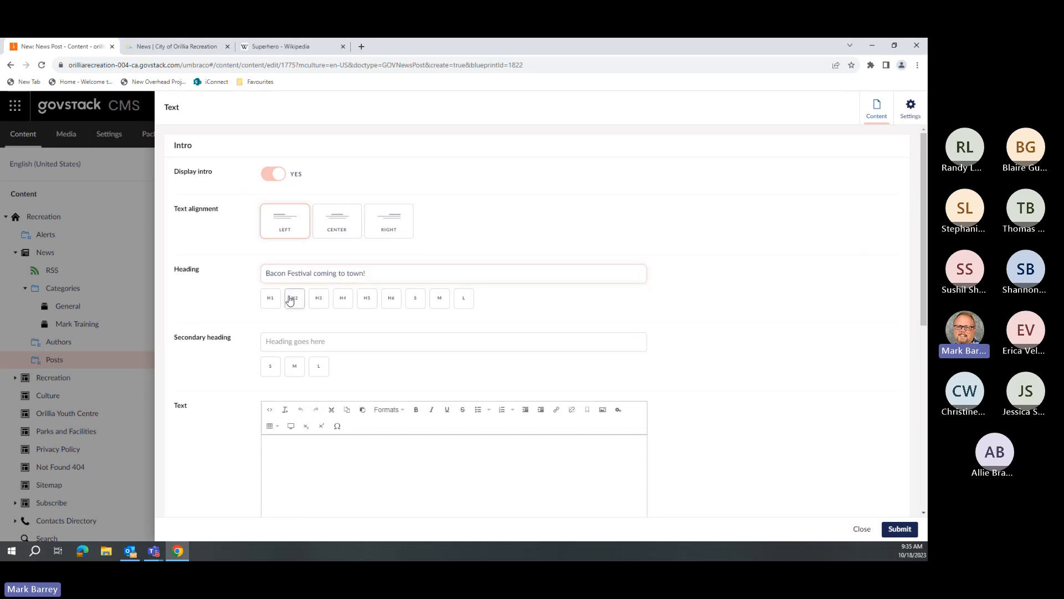
{"action": "scroll", "coordinate": [399, 361], "scroll_direction": "down", "scroll_amount": 3}
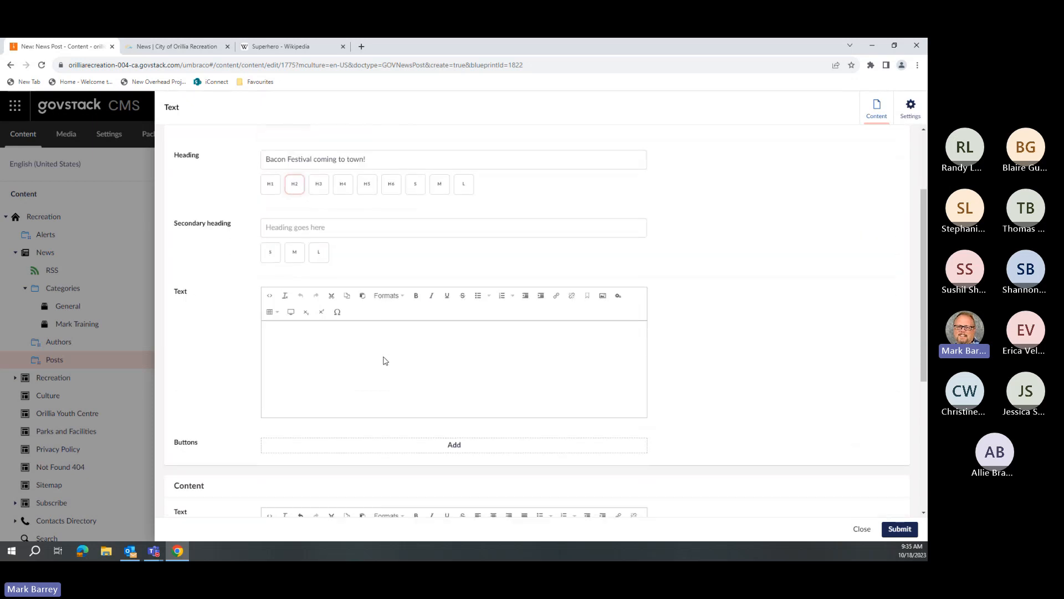
{"action": "scroll", "coordinate": [382, 362], "scroll_direction": "down", "scroll_amount": 2}
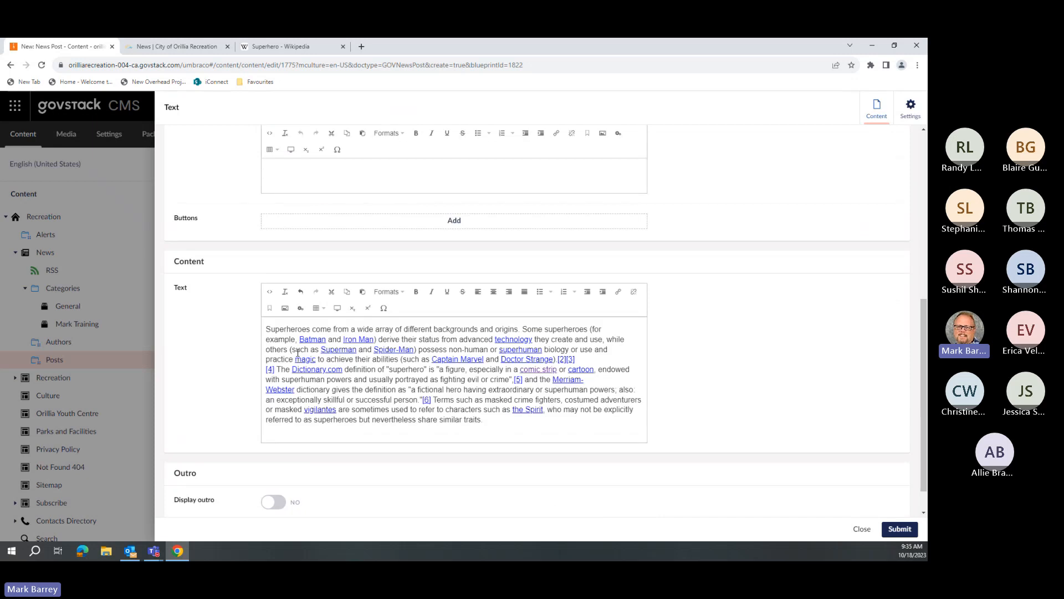
{"action": "scroll", "coordinate": [298, 355], "scroll_direction": "up", "scroll_amount": 2}
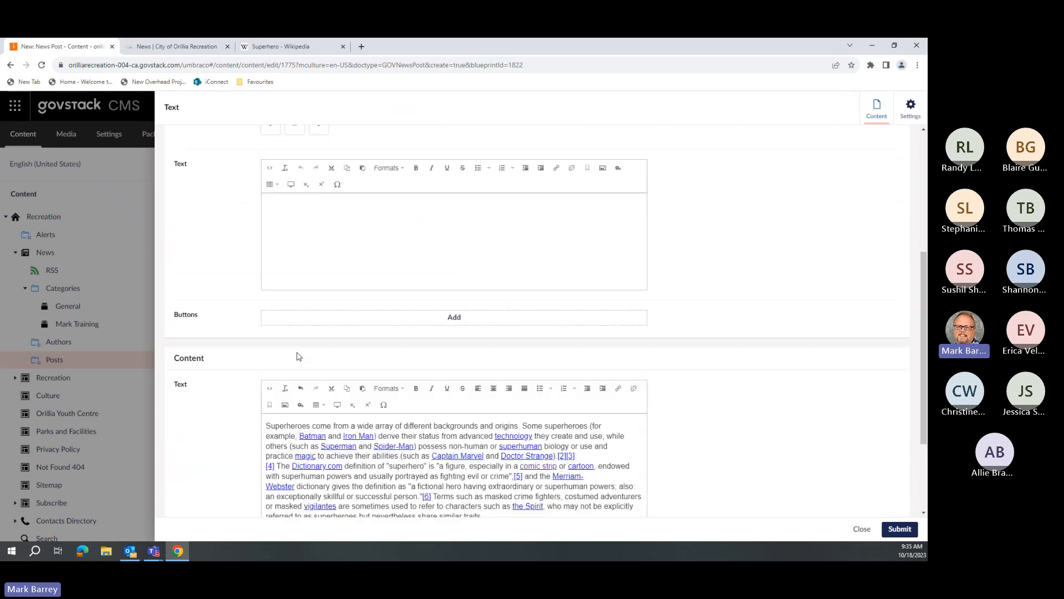
{"action": "scroll", "coordinate": [297, 356], "scroll_direction": "down", "scroll_amount": 2}
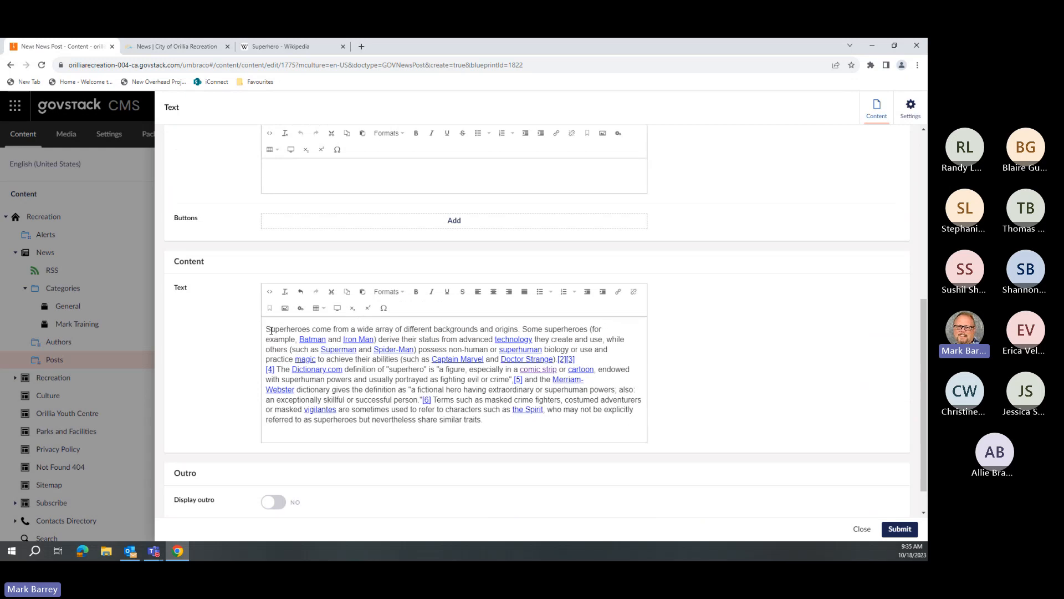
- Insert 'Bacon Fiend on the Loose!' as a Heading 3 first line, then submit the Text block
{"action": "key", "text": "Return"}
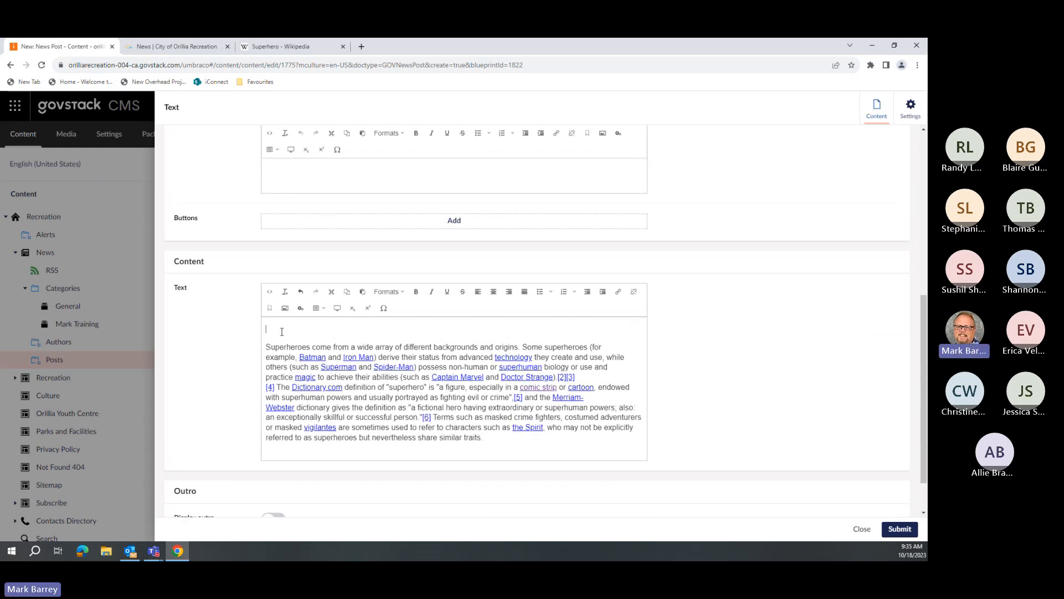
{"action": "type", "text": "Bacon Fiend on th"}
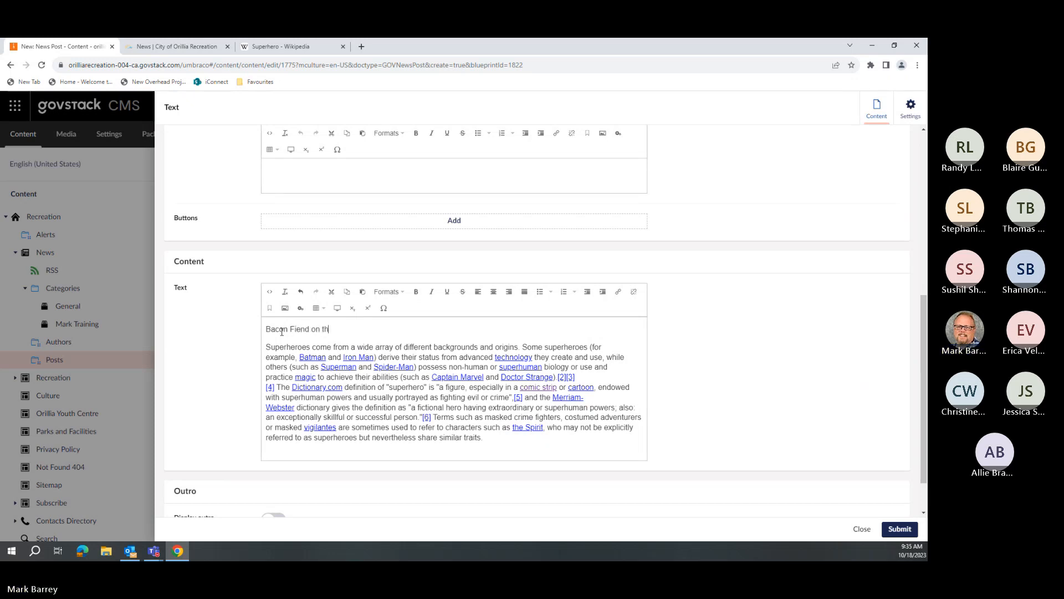
{"action": "type", "text": "e Loose!"}
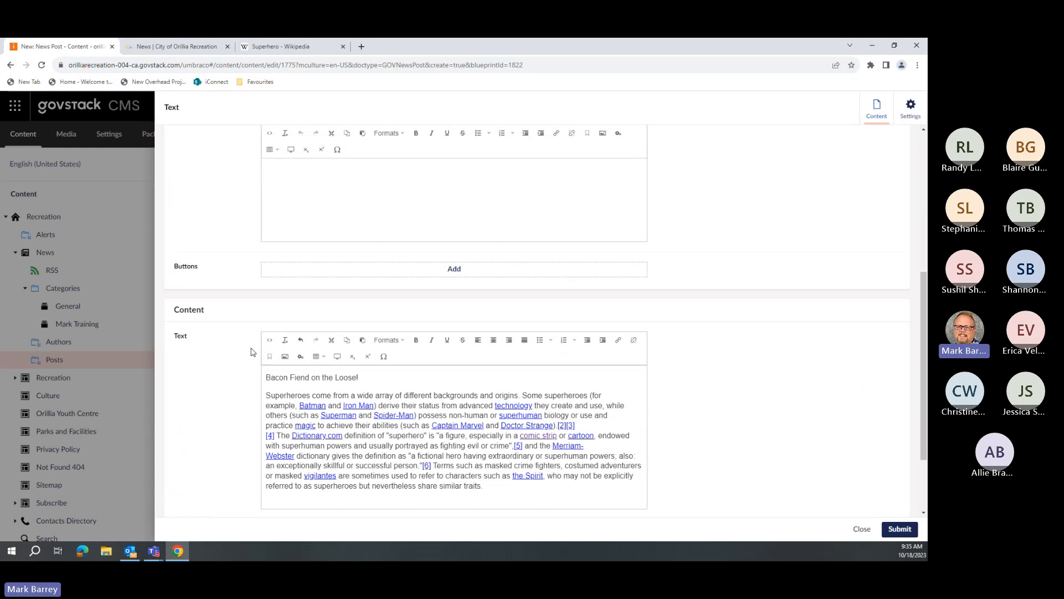
{"action": "scroll", "coordinate": [250, 349], "scroll_direction": "up", "scroll_amount": 5}
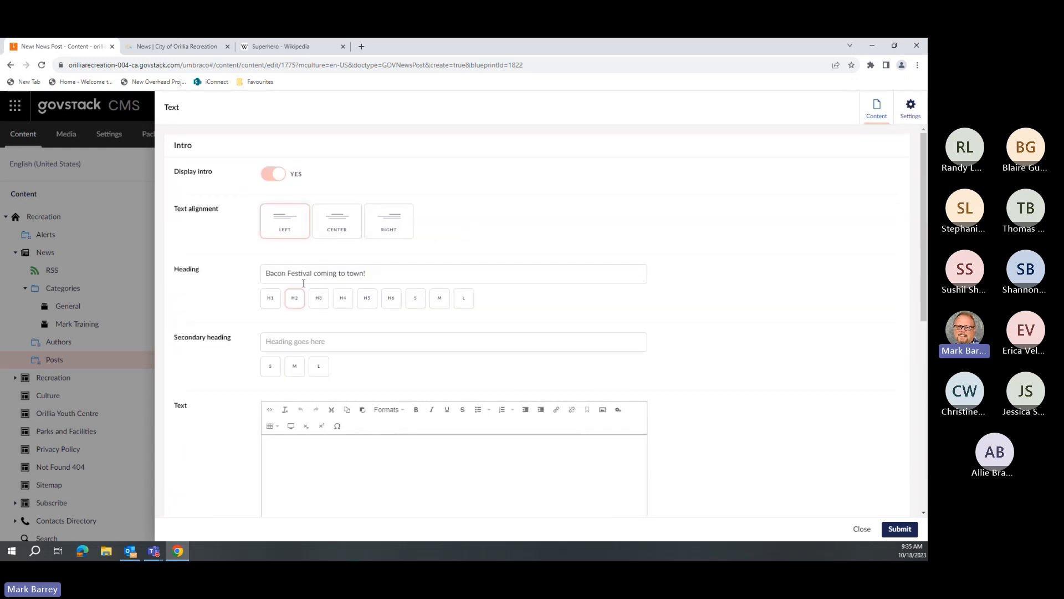
{"action": "scroll", "coordinate": [224, 318], "scroll_direction": "down", "scroll_amount": 5}
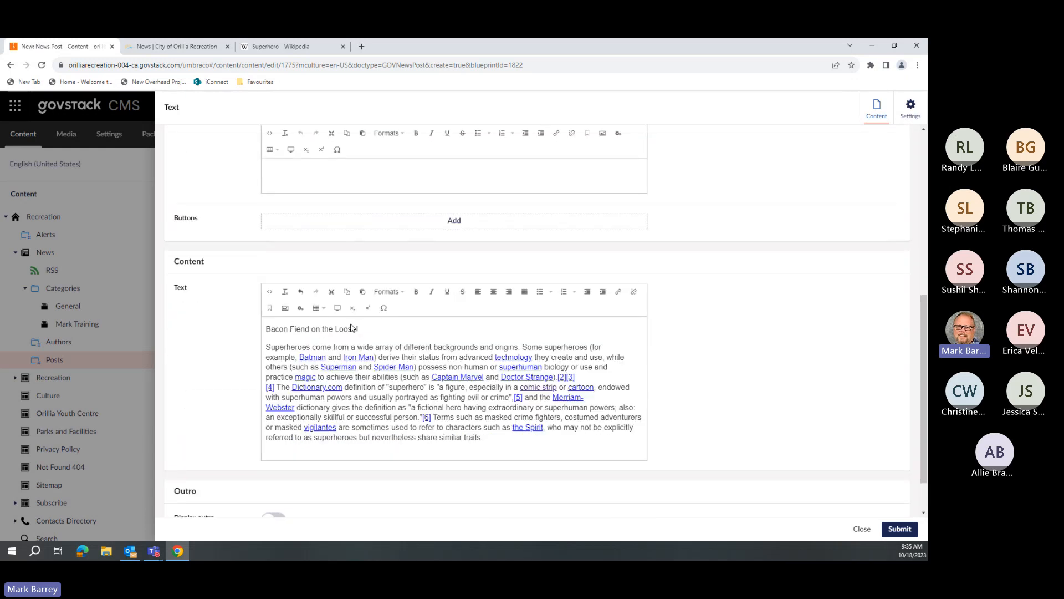
{"action": "left_click", "coordinate": [389, 292]}
{"action": "mouse_move", "coordinate": [393, 307]}
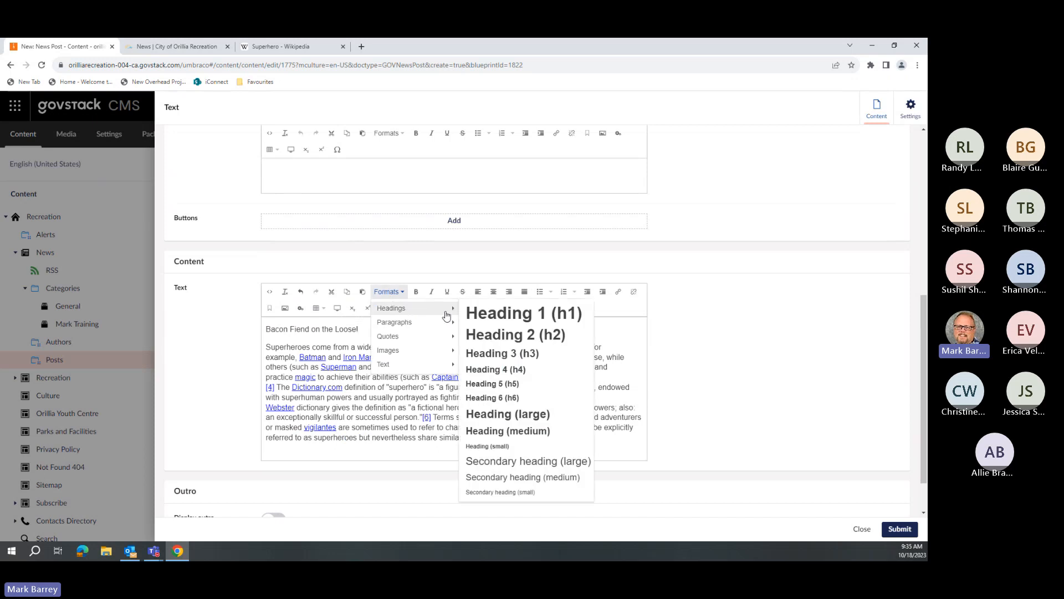
{"action": "left_click", "coordinate": [476, 353]}
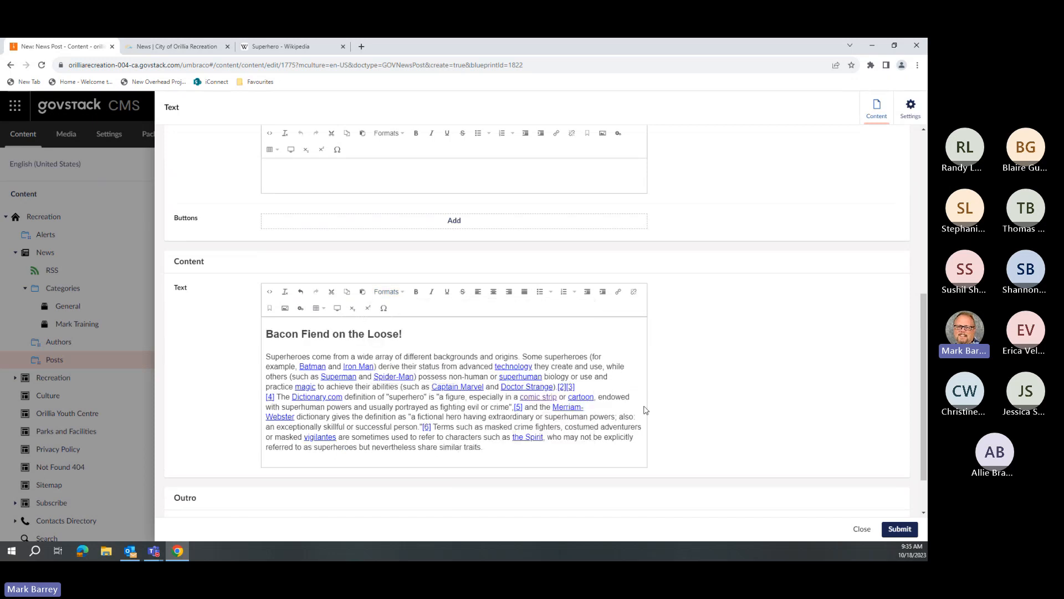
{"action": "scroll", "coordinate": [645, 409], "scroll_direction": "down", "scroll_amount": 1}
{"action": "left_click", "coordinate": [900, 528]}
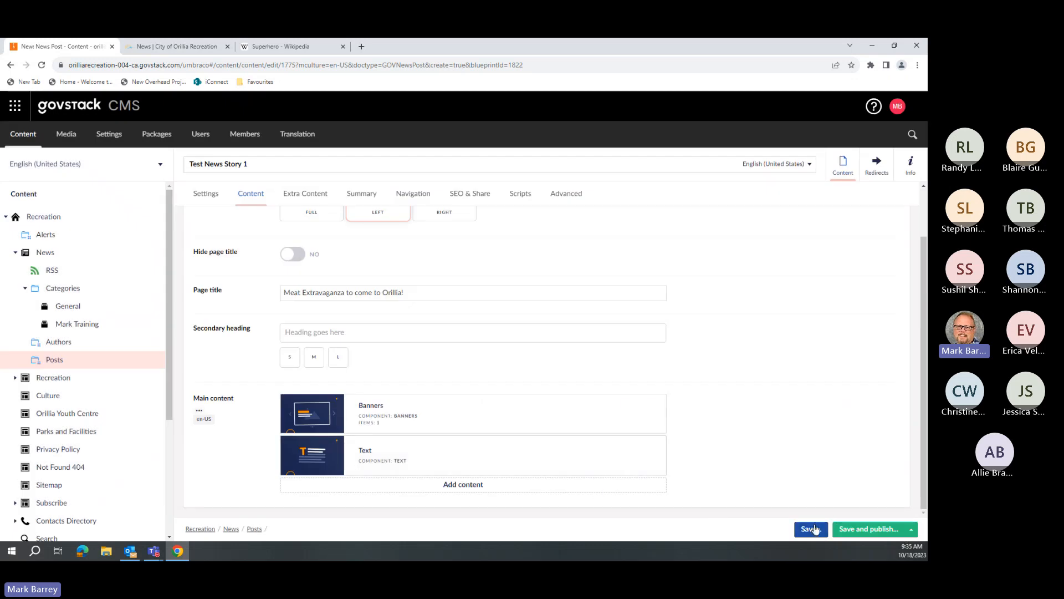
- Save the English version and preview the post's gorilla banner, headings and superhero text
{"action": "left_click", "coordinate": [810, 528]}
{"action": "left_click", "coordinate": [580, 363]}
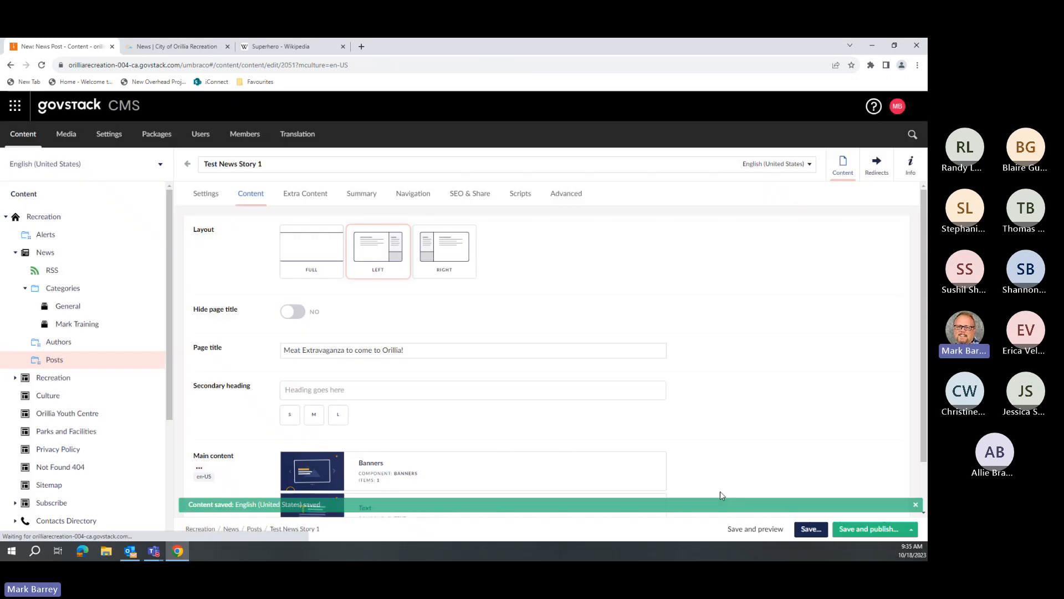
{"action": "left_click", "coordinate": [755, 529]}
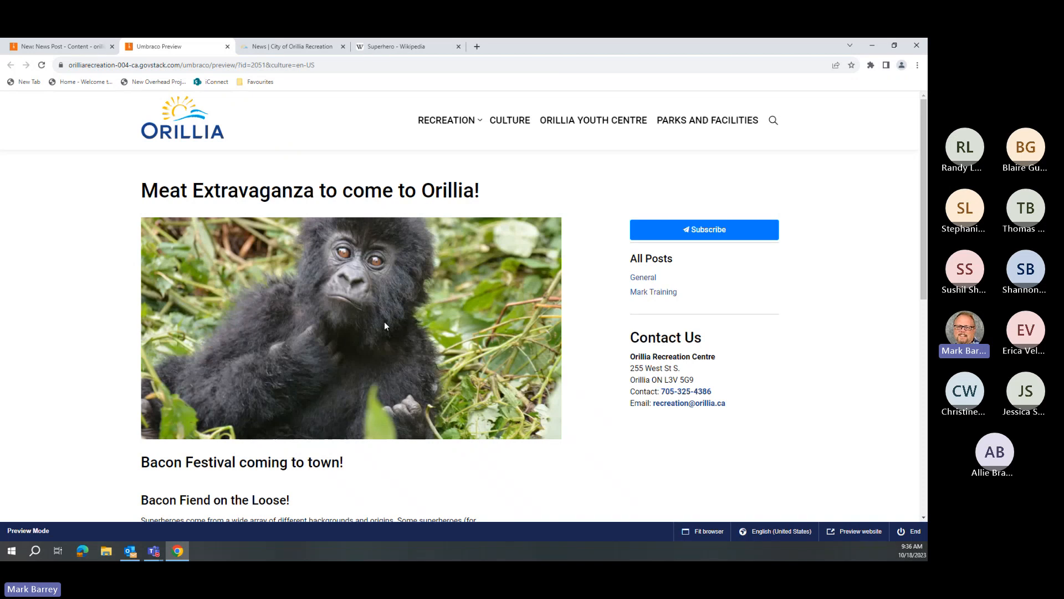
{"action": "scroll", "coordinate": [382, 320], "scroll_direction": "down", "scroll_amount": 3}
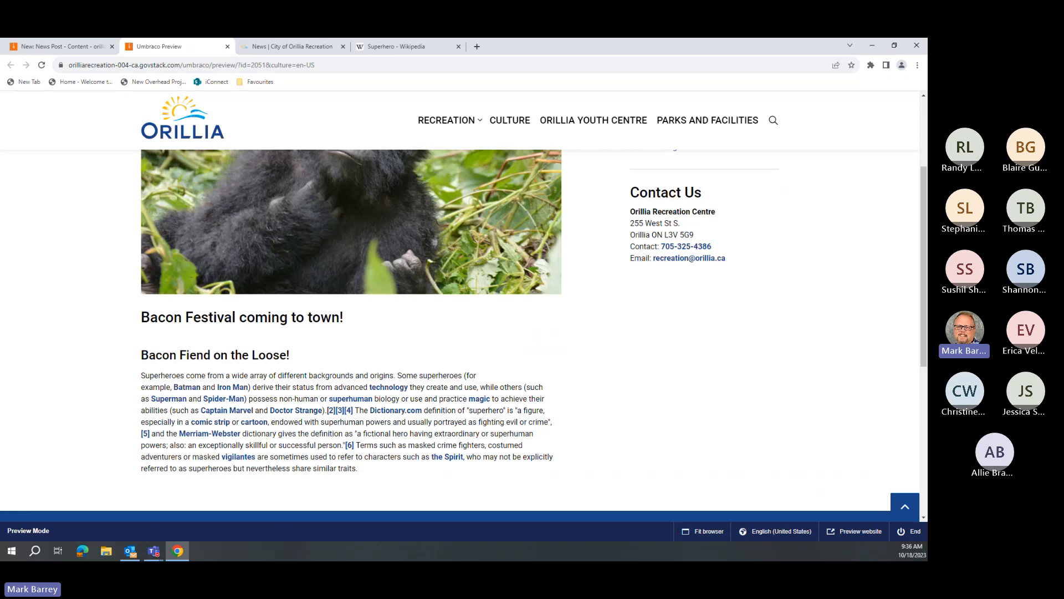
{"action": "left_click", "coordinate": [81, 47]}
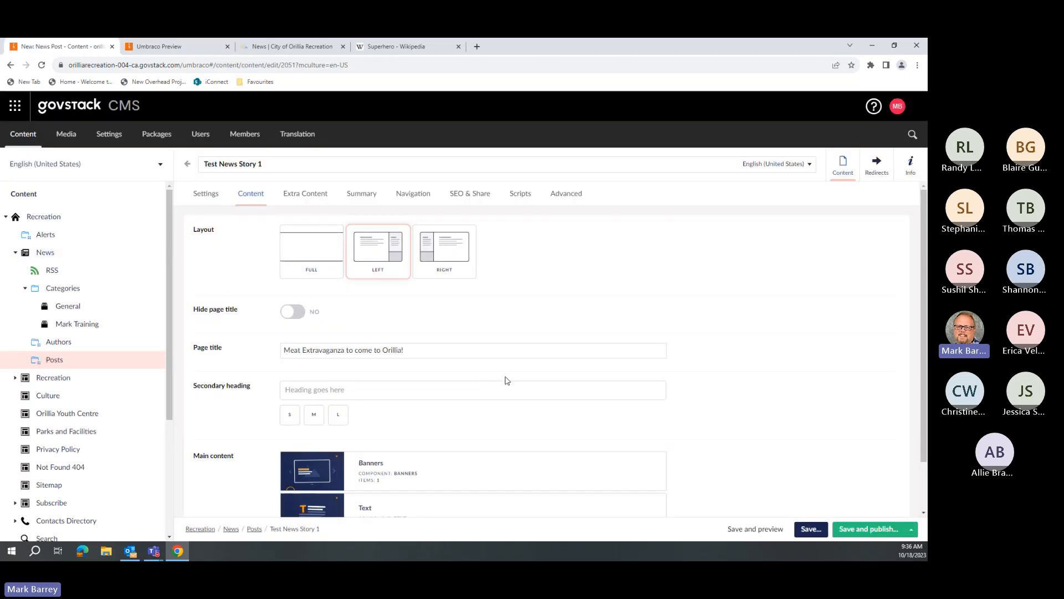
- Save and publish the English version, then check the News section on the live Orillia site
{"action": "left_click", "coordinate": [868, 529]}
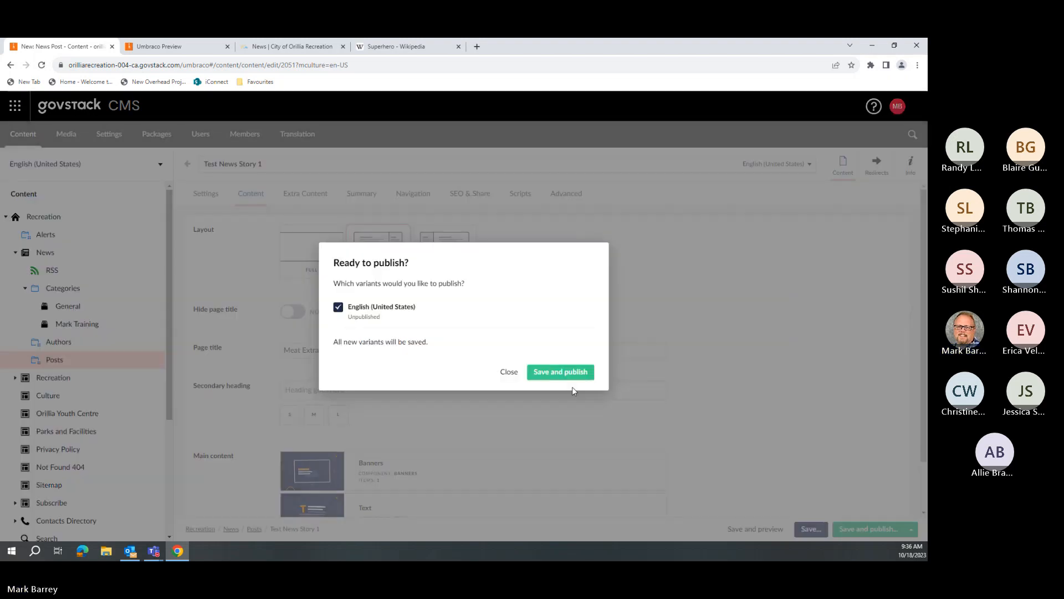
{"action": "left_click", "coordinate": [560, 374]}
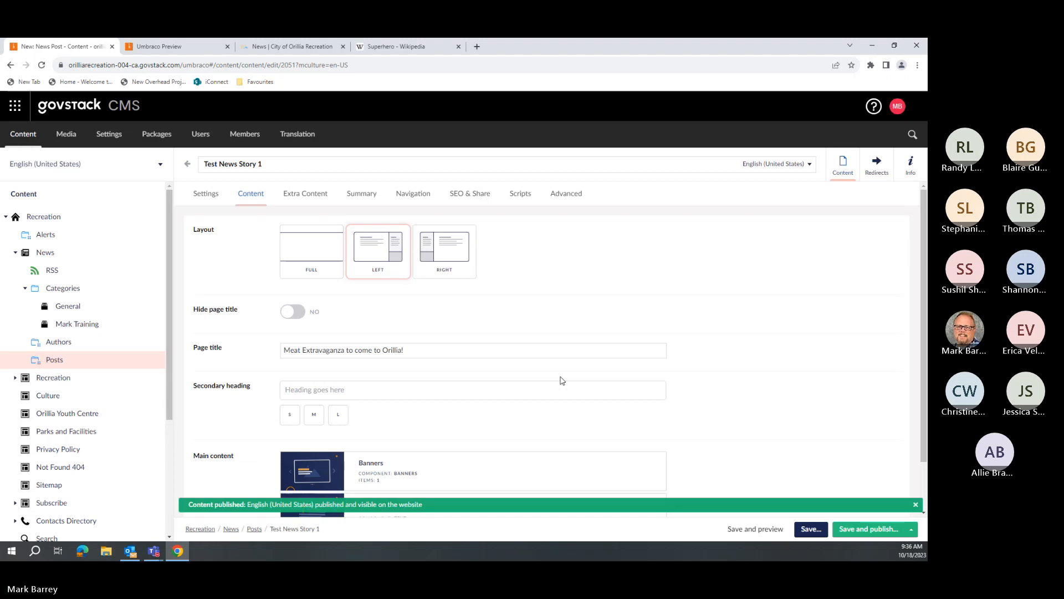
{"action": "left_click", "coordinate": [274, 51]}
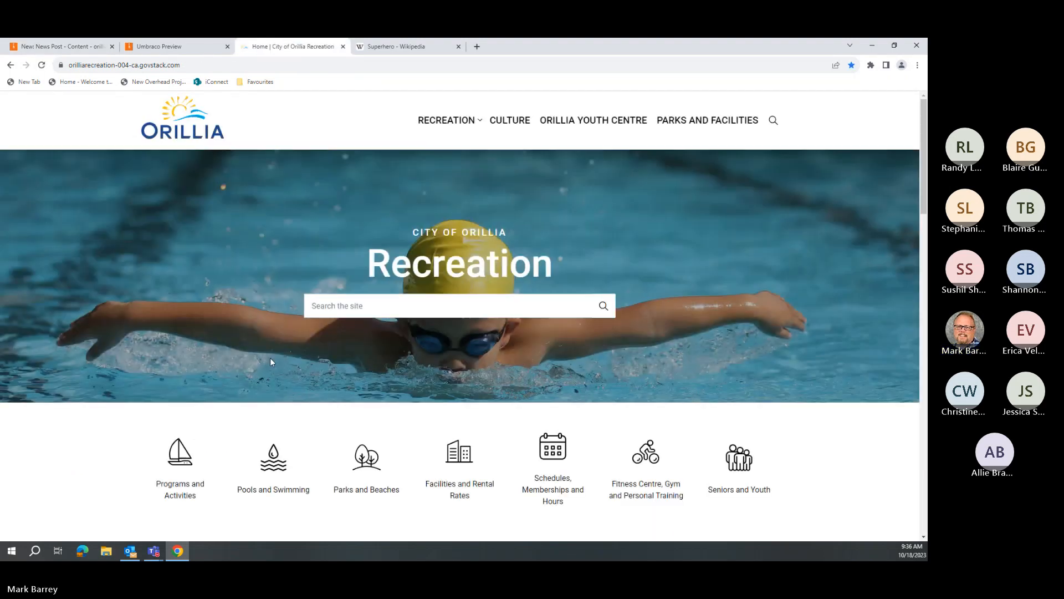
{"action": "scroll", "coordinate": [270, 358], "scroll_direction": "down", "scroll_amount": 7}
{"action": "scroll", "coordinate": [270, 363], "scroll_direction": "down", "scroll_amount": 10}
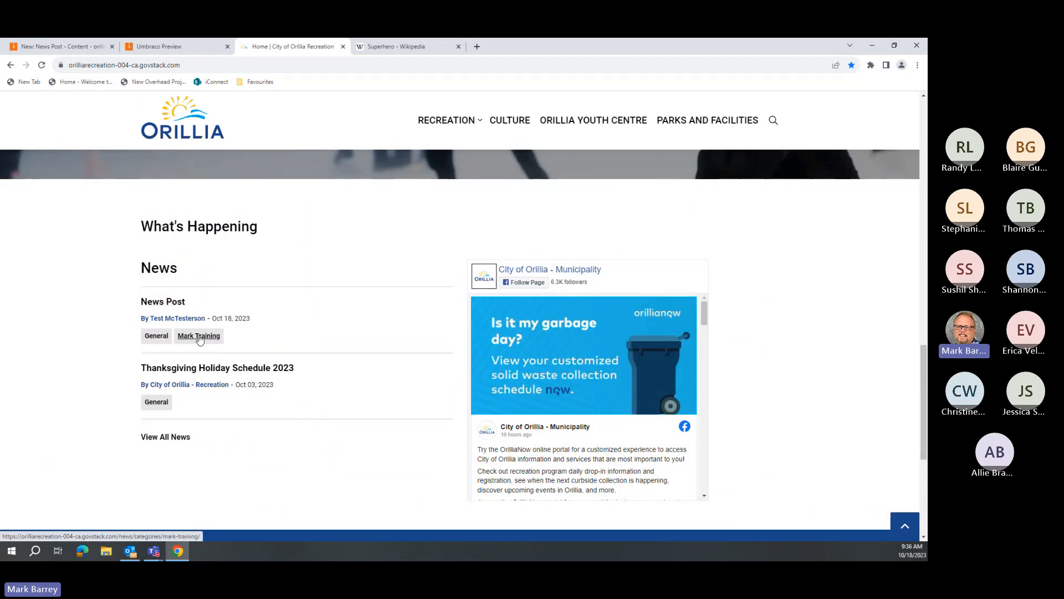
{"action": "left_click", "coordinate": [41, 48]}
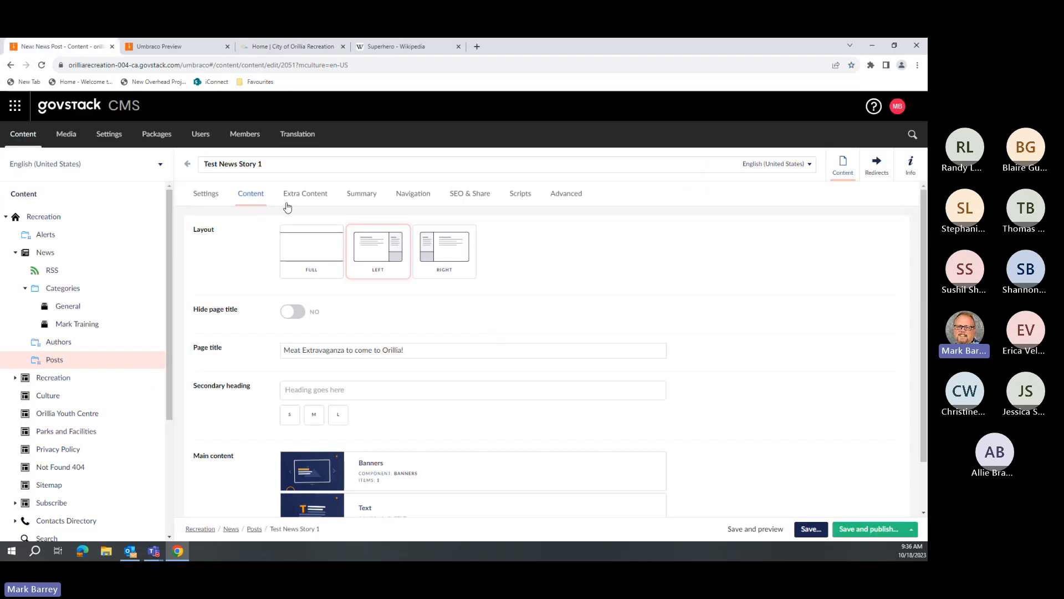
- Copy the page title over the Summary heading, replacing 'News Post'
{"action": "left_click", "coordinate": [362, 197]}
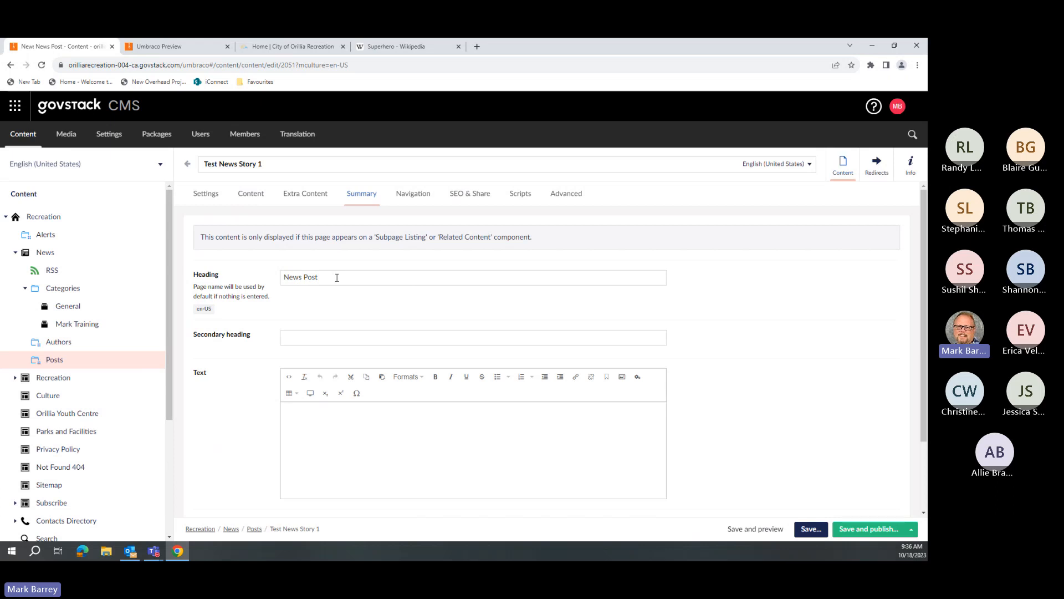
{"action": "left_click", "coordinate": [262, 194]}
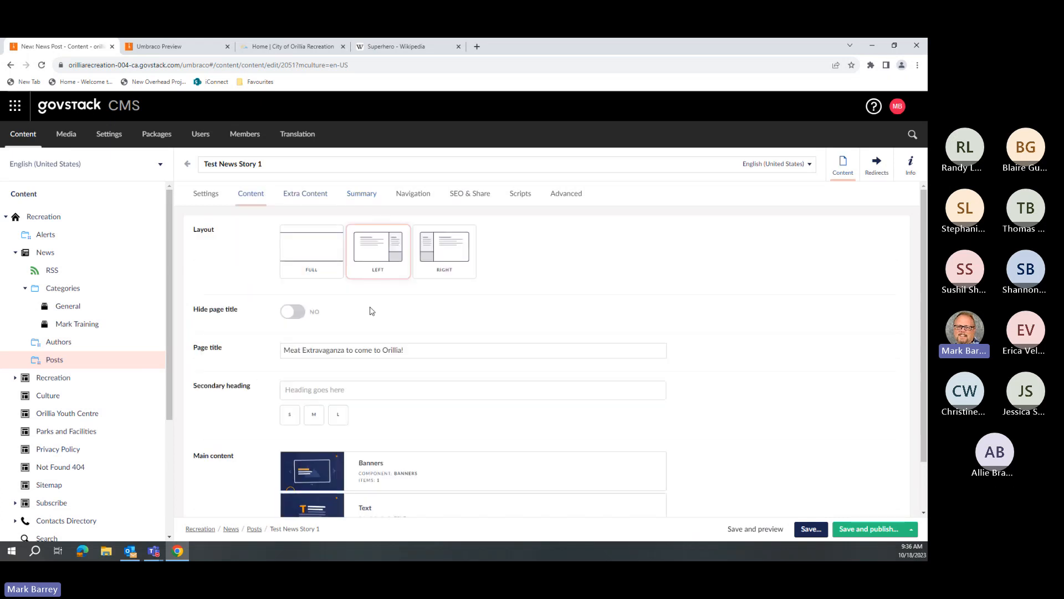
{"action": "left_click_drag", "start_coordinate": [407, 350], "coordinate": [282, 350]}
{"action": "key", "text": "ctrl+c"}
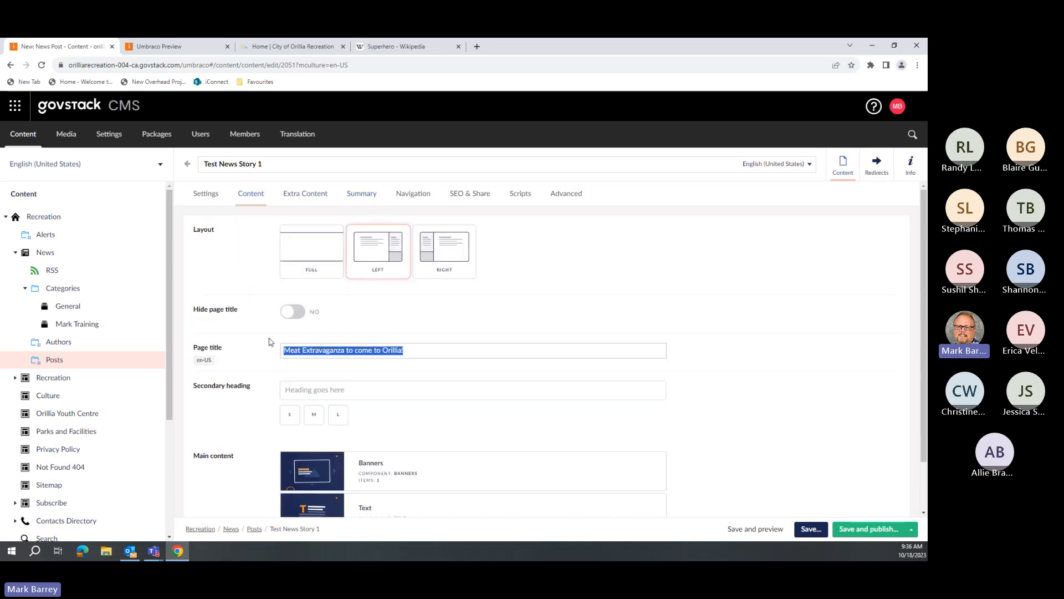
{"action": "left_click", "coordinate": [355, 198]}
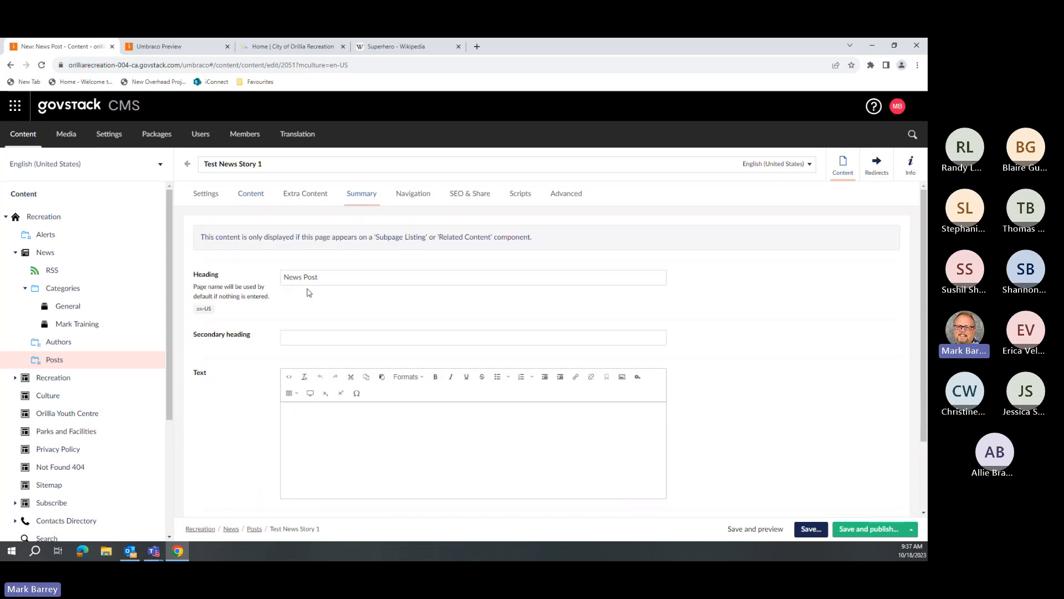
{"action": "triple_click", "coordinate": [335, 279]}
{"action": "key", "text": "ctrl+v"}
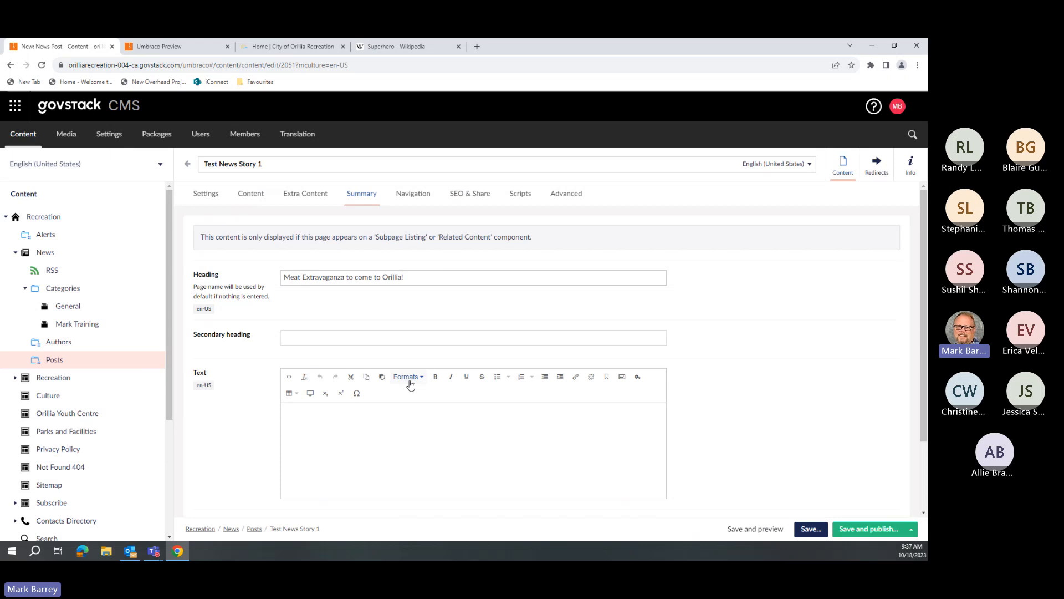
{"action": "scroll", "coordinate": [410, 383], "scroll_direction": "down", "scroll_amount": 2}
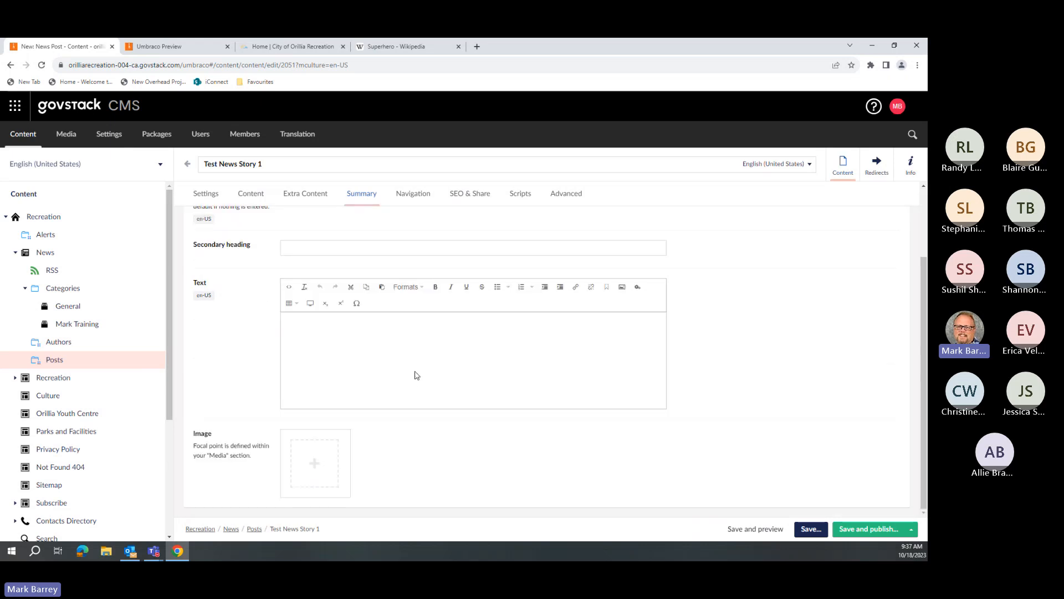
- Set the post's summary image to the Milo 1 dog photo
{"action": "left_click", "coordinate": [312, 467]}
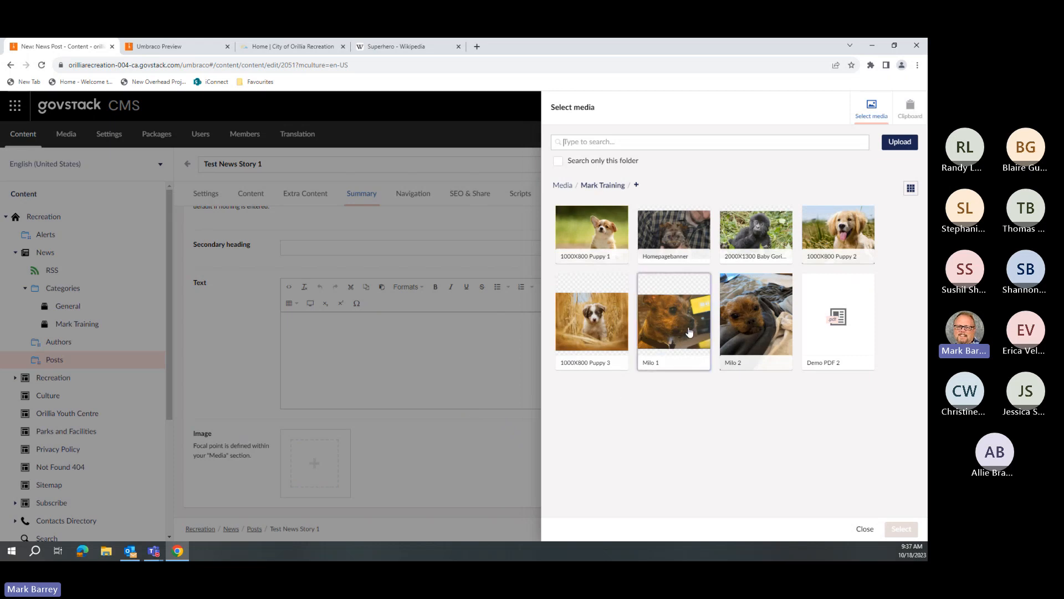
{"action": "left_click", "coordinate": [689, 332]}
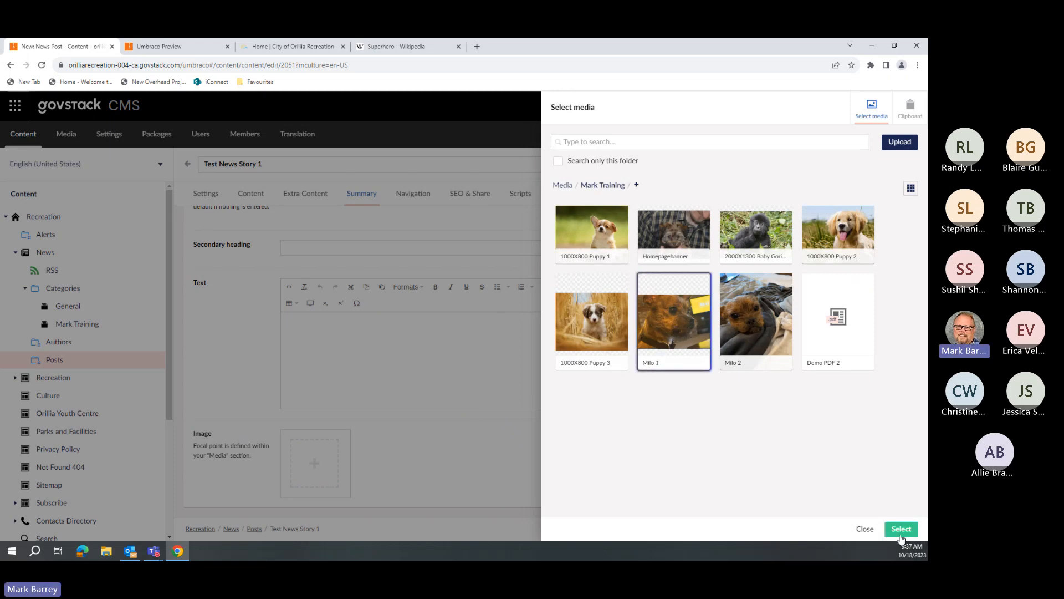
{"action": "left_click", "coordinate": [900, 534]}
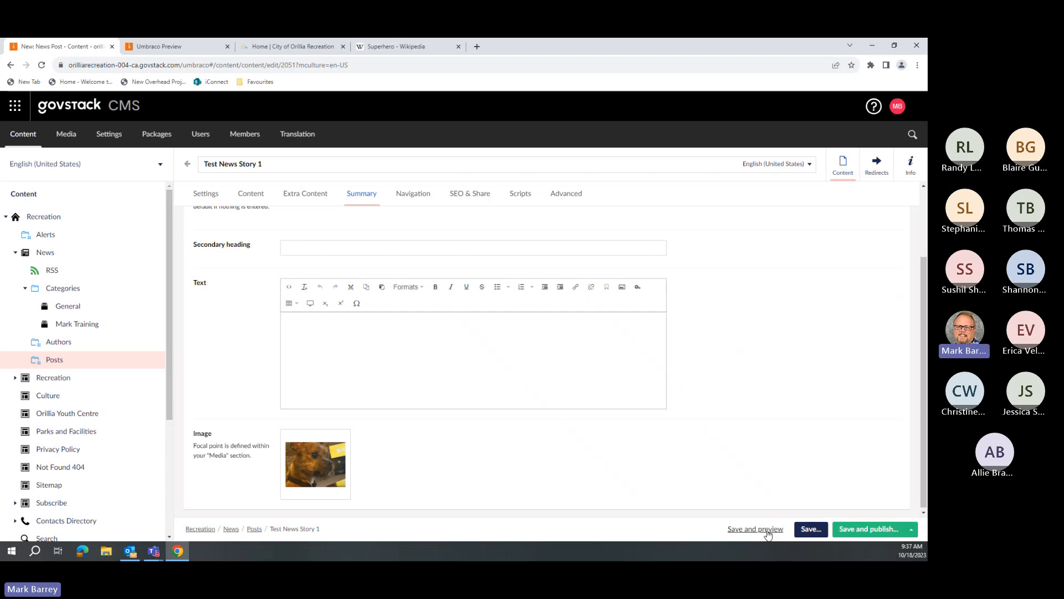
- Enter 'Additional Text' as the summary text and republish the post
{"action": "left_click", "coordinate": [848, 531]}
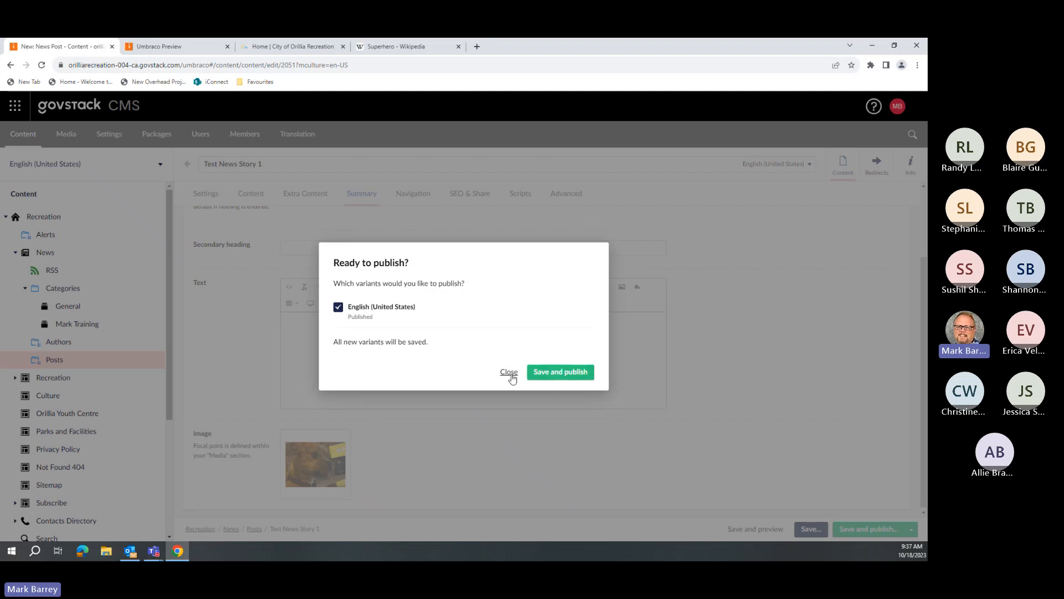
{"action": "left_click", "coordinate": [509, 372]}
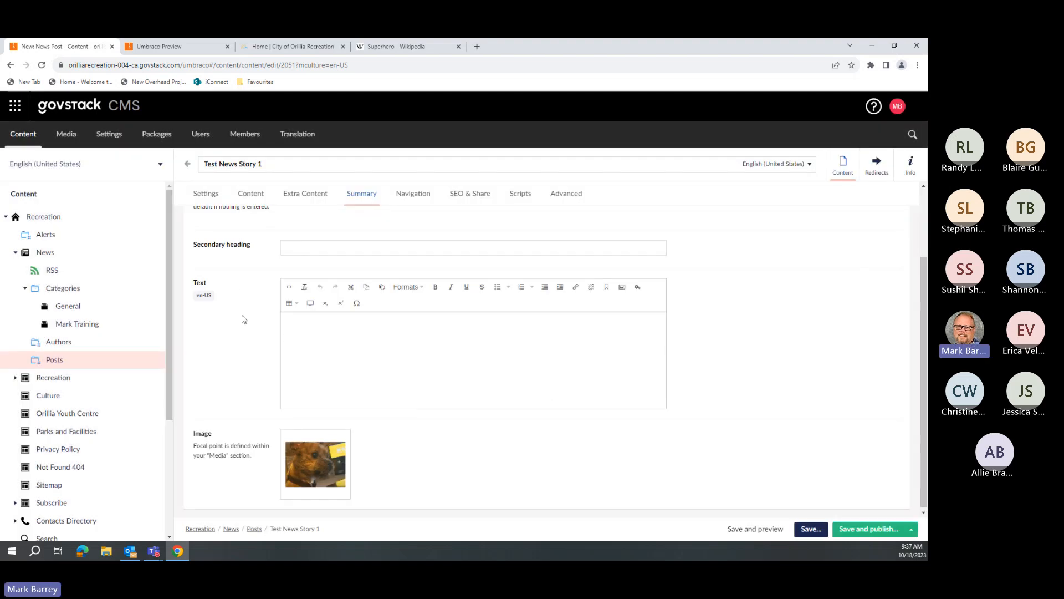
{"action": "scroll", "coordinate": [244, 316], "scroll_direction": "up", "scroll_amount": 1}
{"action": "type", "text": "A"}
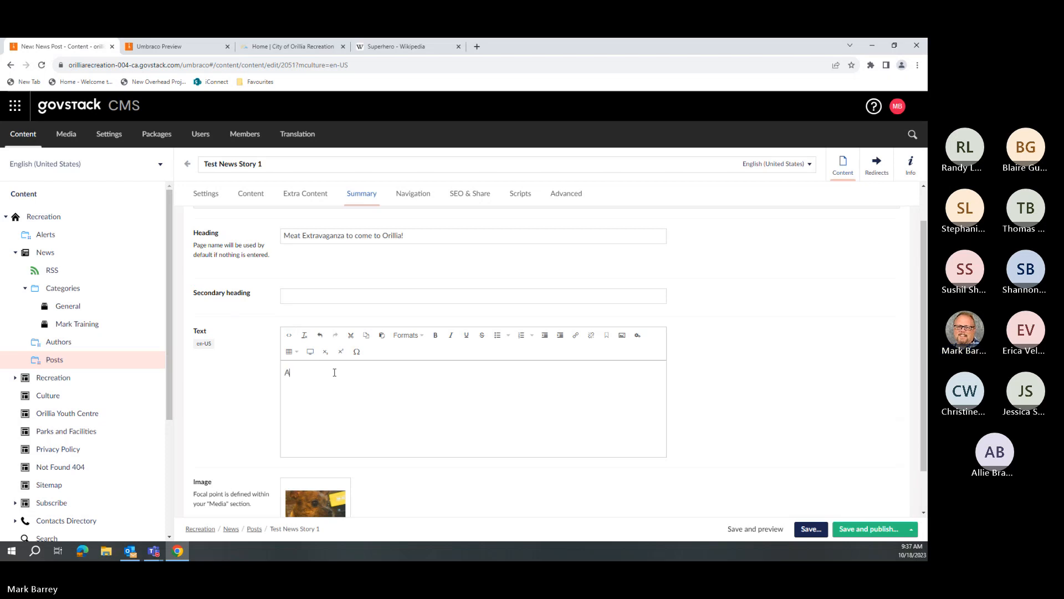
{"action": "type", "text": "dditional Text"}
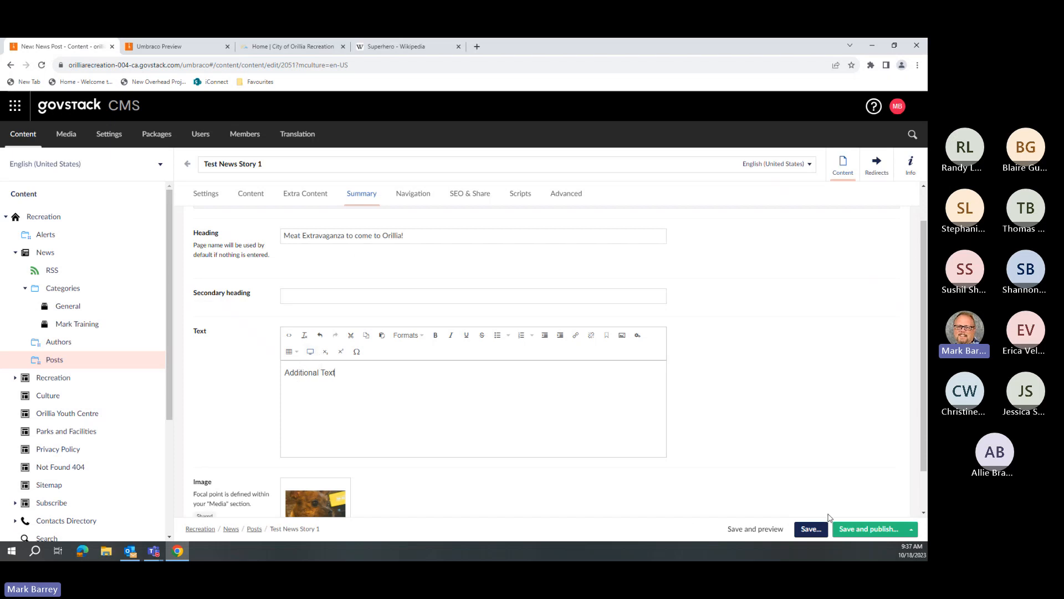
{"action": "left_click", "coordinate": [865, 529]}
{"action": "left_click", "coordinate": [561, 372]}
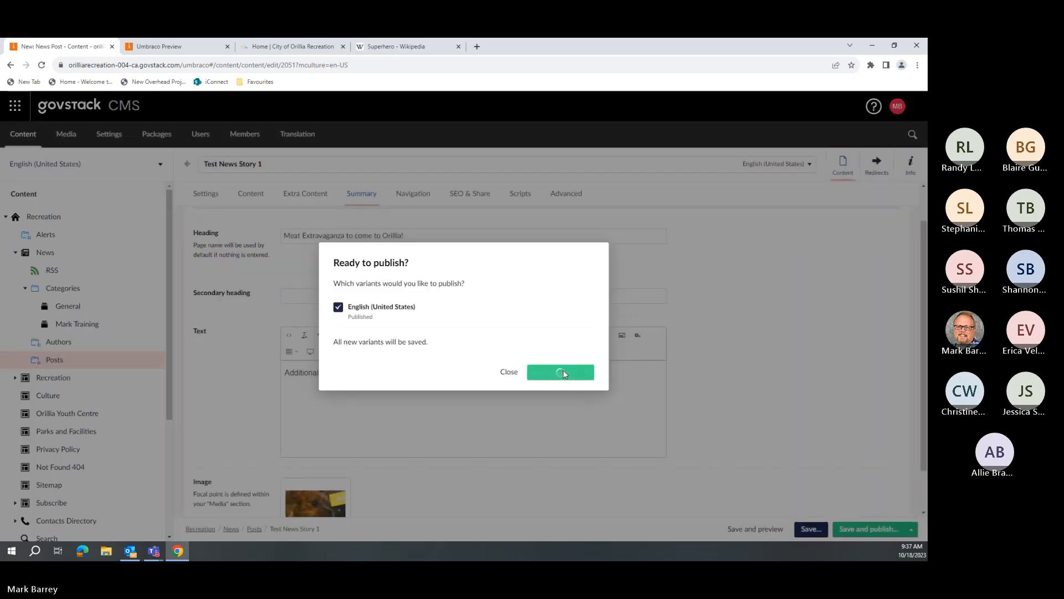
- Reload the live Orillia Recreation website's home page
{"action": "left_click", "coordinate": [277, 46]}
{"action": "left_click", "coordinate": [181, 123]}
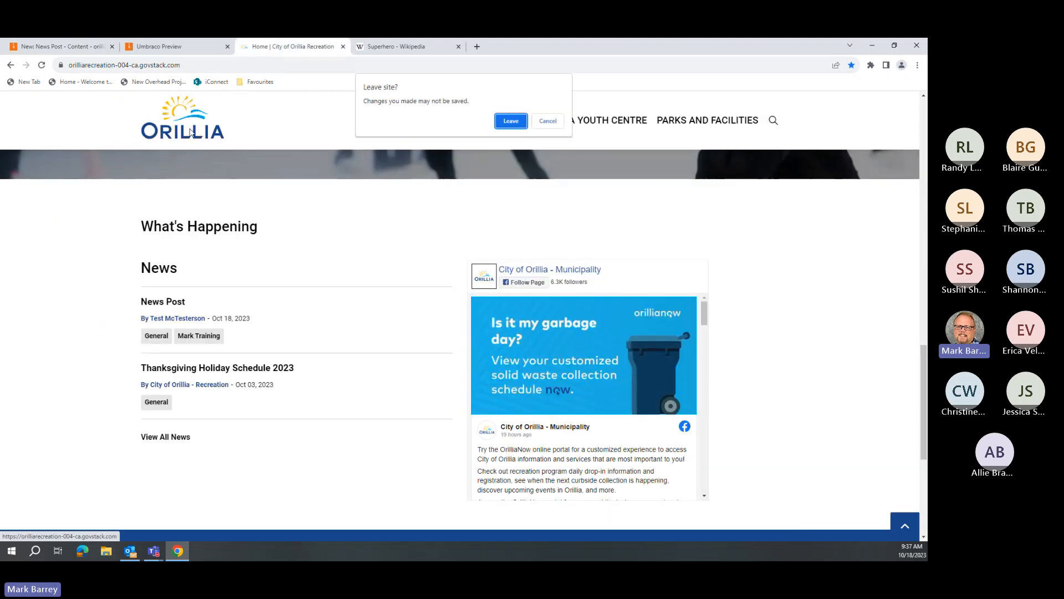
{"action": "left_click", "coordinate": [510, 122]}
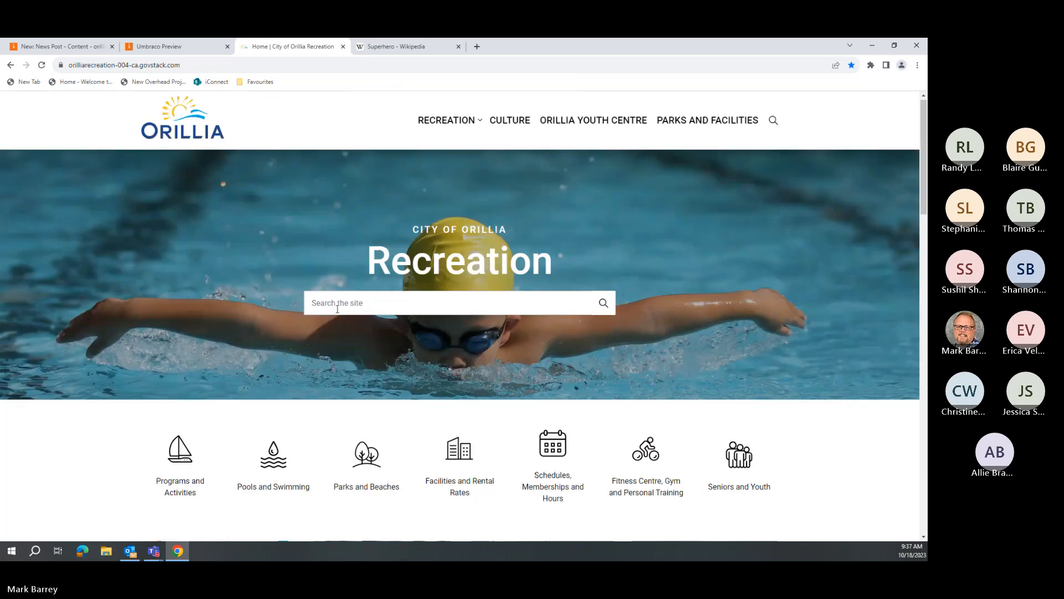
- Open View All News from the What's Happening section
{"action": "scroll", "coordinate": [337, 309], "scroll_direction": "down", "scroll_amount": 15}
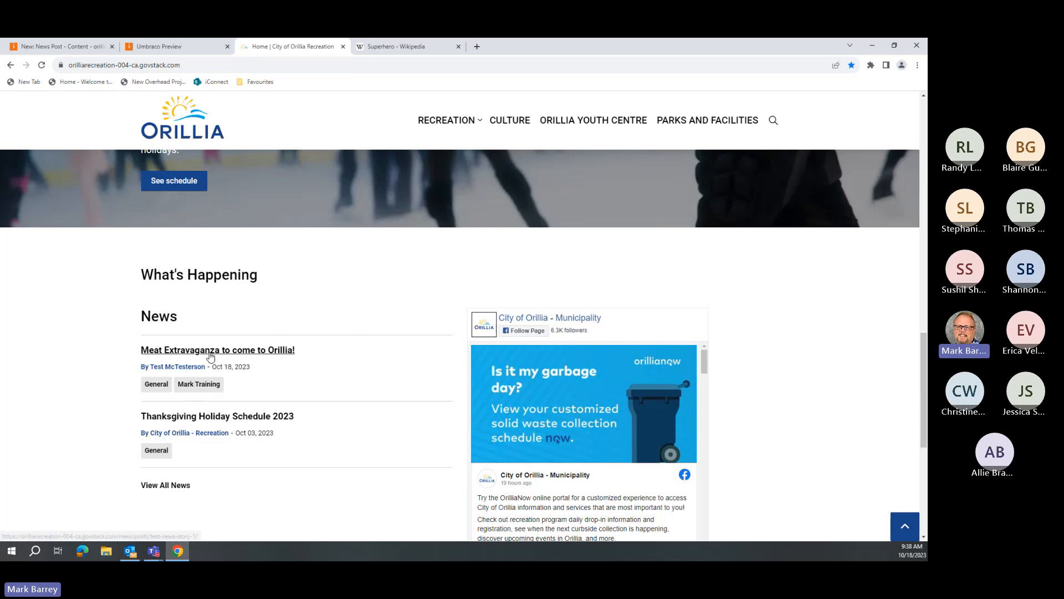
{"action": "left_click", "coordinate": [177, 487]}
{"action": "left_click", "coordinate": [510, 121]}
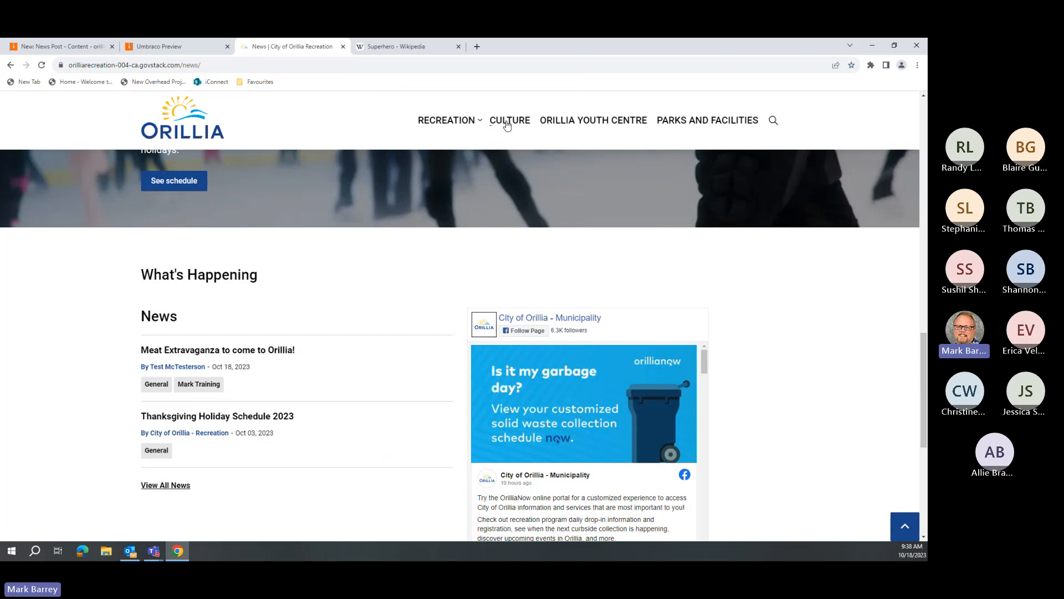
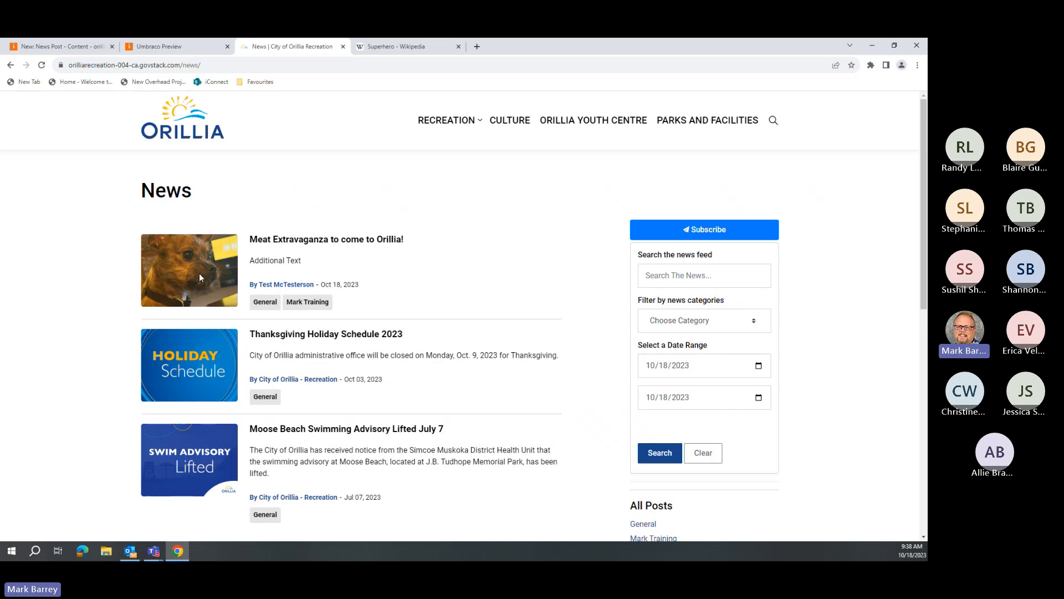
- Open the live Meat Extravaganza post and compare it with its CMS editor and preview
{"action": "left_click", "coordinate": [296, 243]}
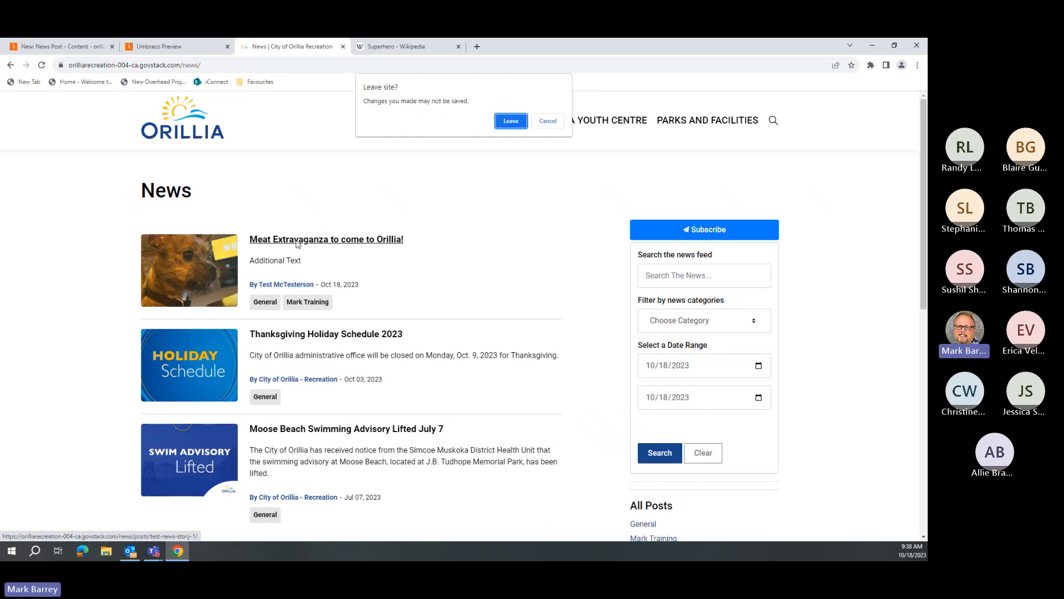
{"action": "left_click", "coordinate": [510, 121]}
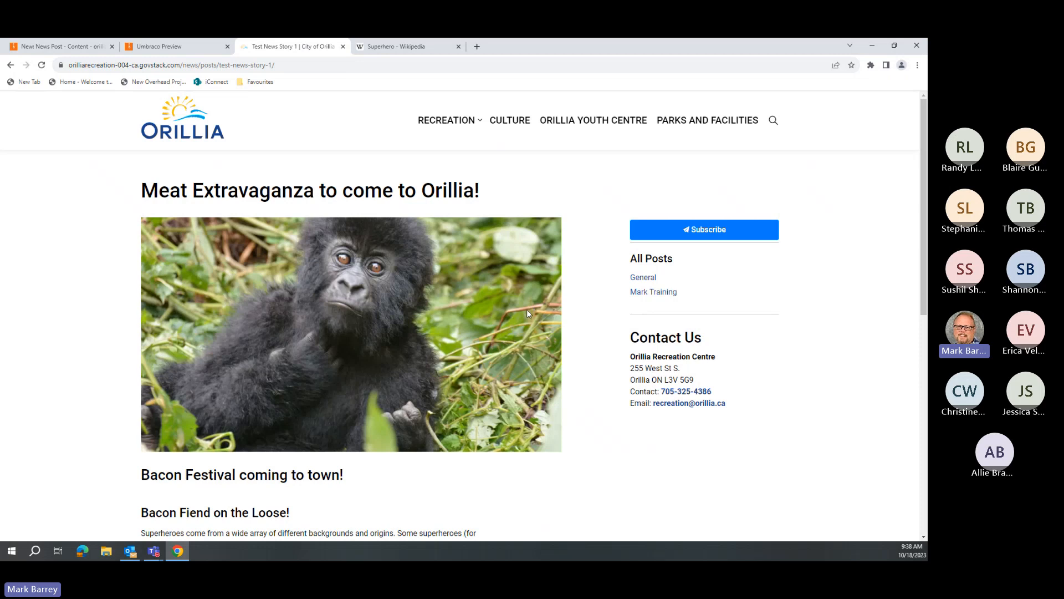
{"action": "scroll", "coordinate": [528, 313], "scroll_direction": "down", "scroll_amount": 4}
{"action": "scroll", "coordinate": [528, 314], "scroll_direction": "up", "scroll_amount": 4}
{"action": "left_click", "coordinate": [61, 46]}
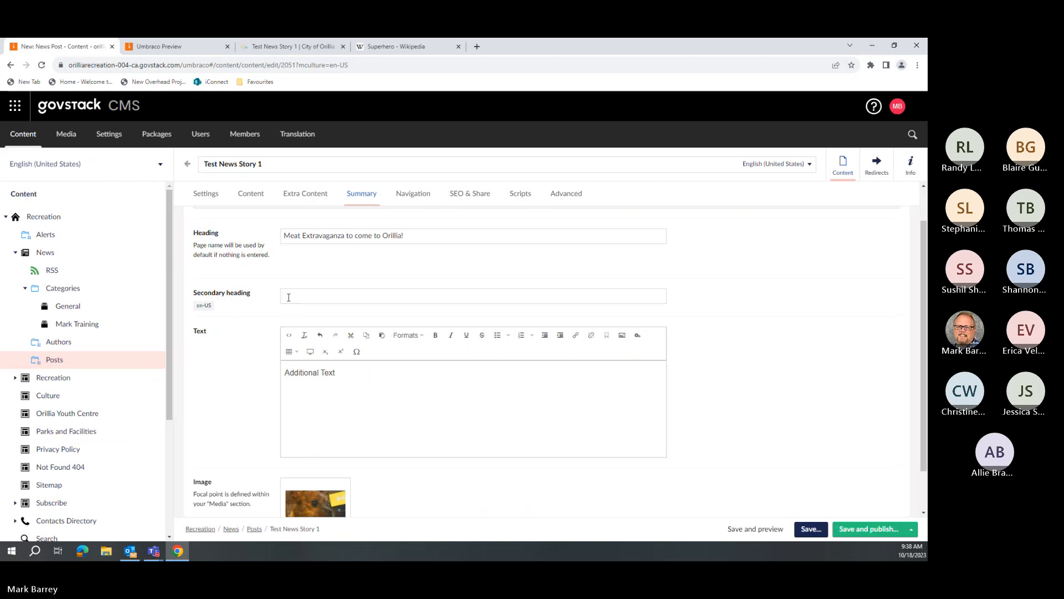
{"action": "left_click", "coordinate": [219, 47]}
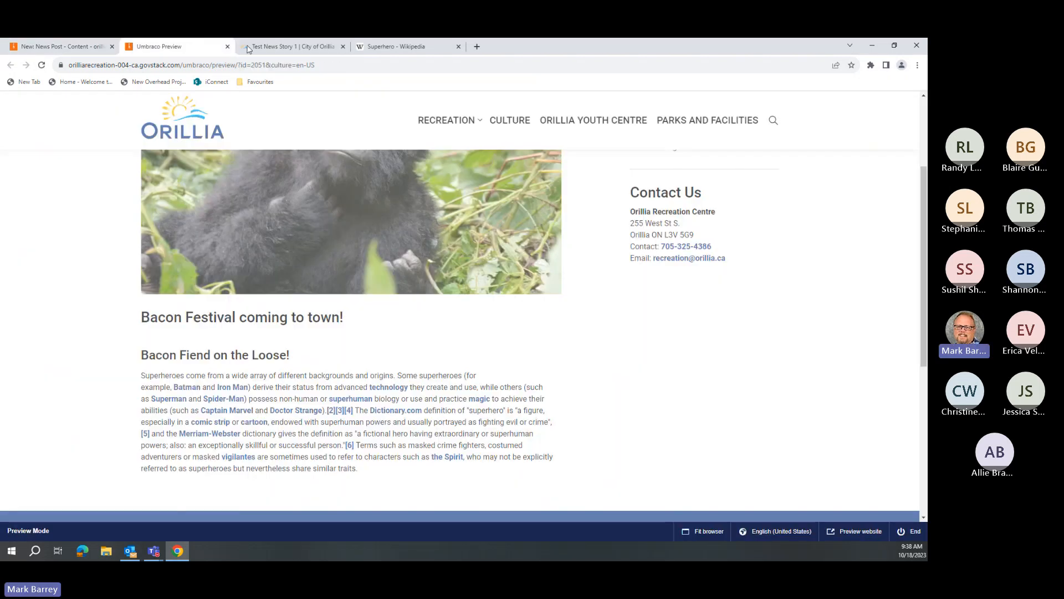
{"action": "left_click", "coordinate": [277, 47]}
- Go to the home page and open the full News listing via View All News
{"action": "left_click", "coordinate": [510, 120]}
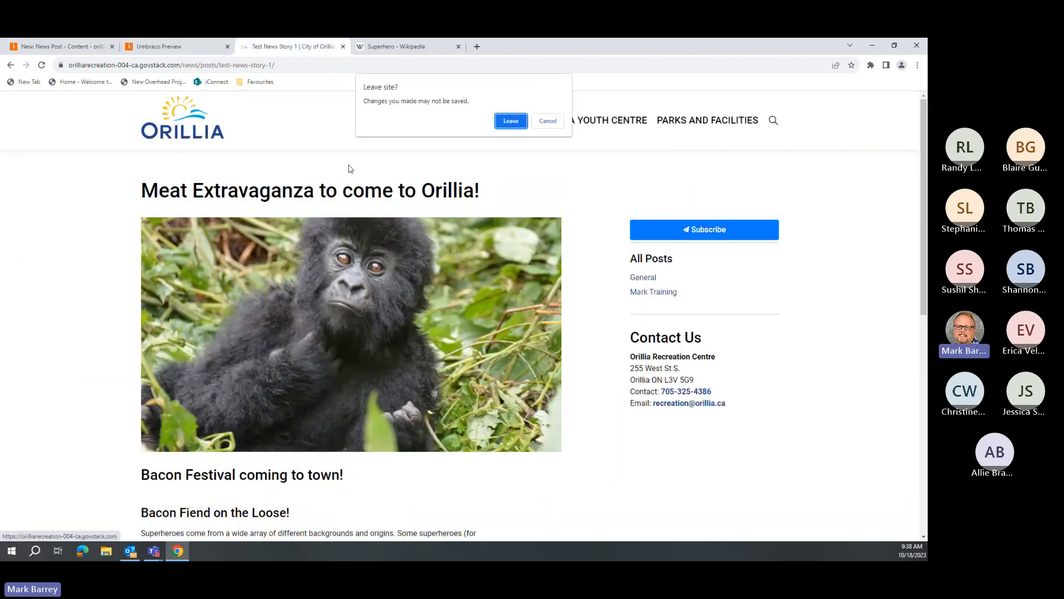
{"action": "left_click", "coordinate": [510, 121]}
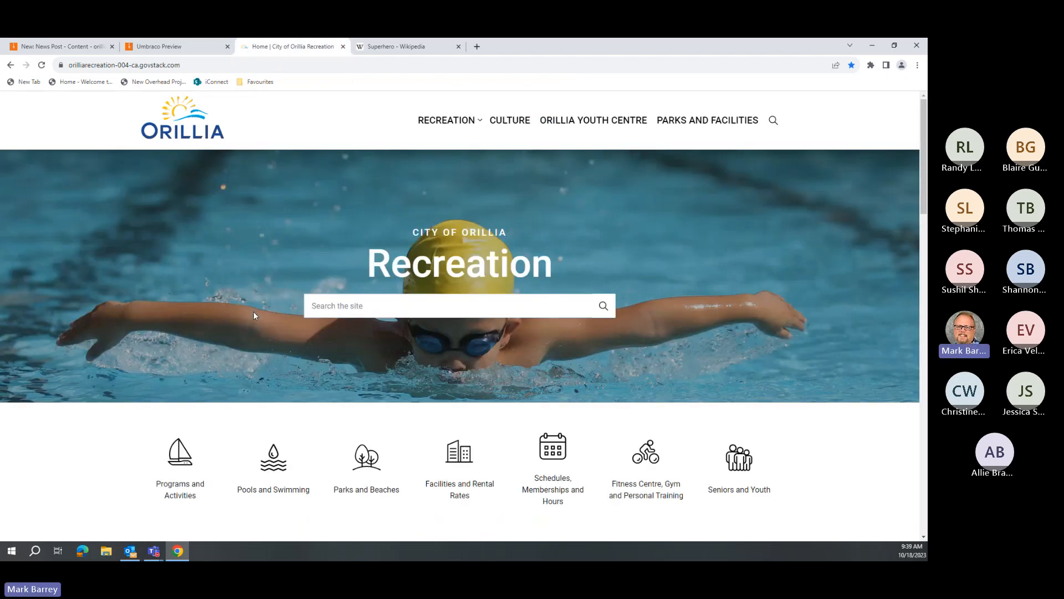
{"action": "scroll", "coordinate": [254, 315], "scroll_direction": "down", "scroll_amount": 10}
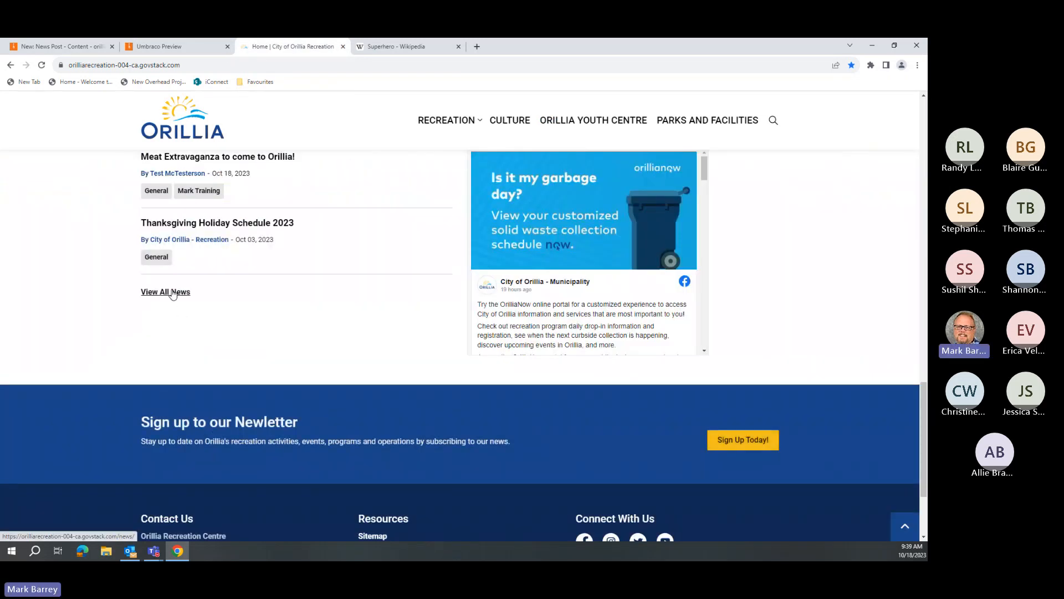
{"action": "left_click", "coordinate": [172, 294]}
{"action": "left_click", "coordinate": [511, 120]}
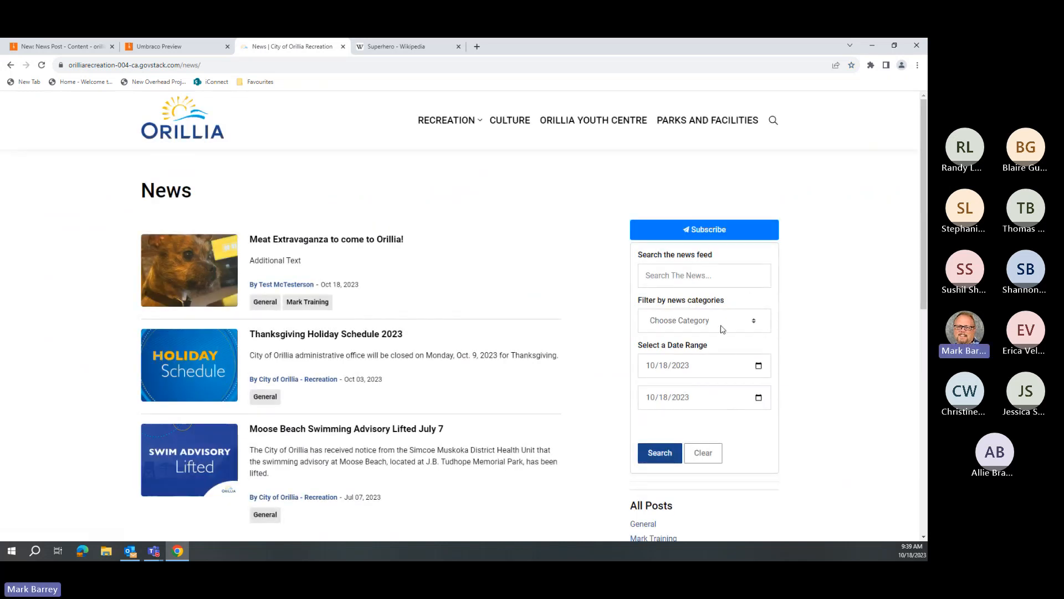
- Check the news search and category filter, then pick the Mark Training category tag
{"action": "left_click", "coordinate": [700, 279]}
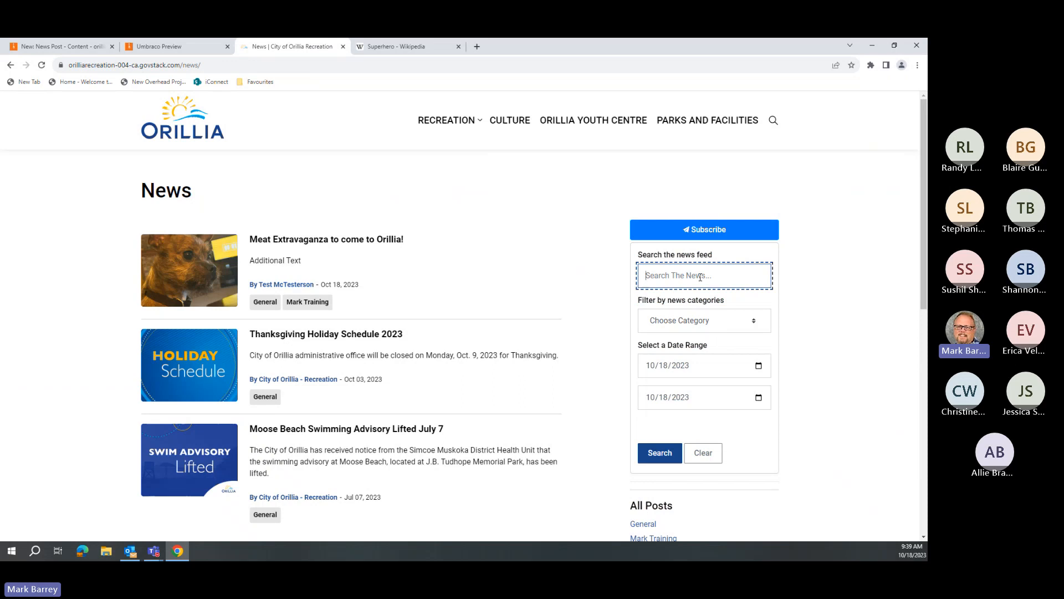
{"action": "left_click", "coordinate": [704, 321]}
{"action": "left_click", "coordinate": [792, 332]}
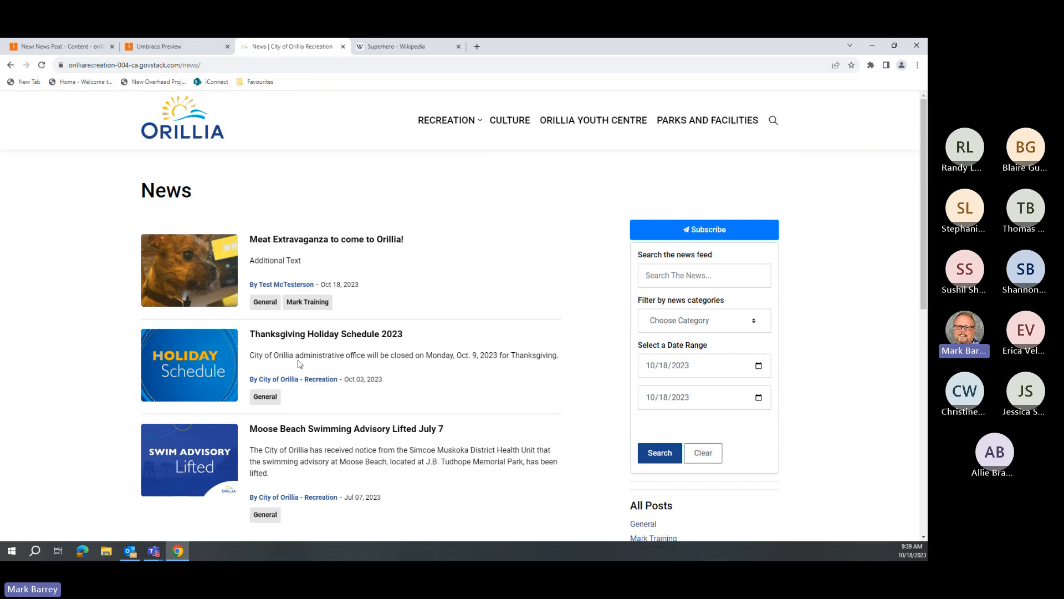
{"action": "left_click", "coordinate": [305, 306]}
- Load the Mark Training posts, then return home and reopen the full News listing
{"action": "left_click", "coordinate": [521, 124]}
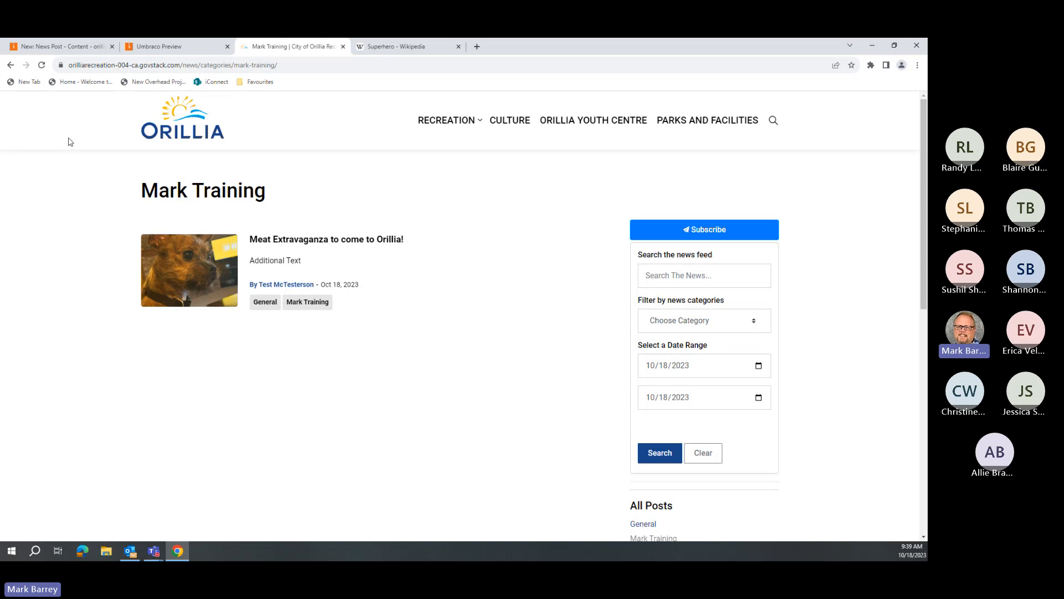
{"action": "left_click", "coordinate": [159, 121]}
{"action": "left_click", "coordinate": [511, 121]}
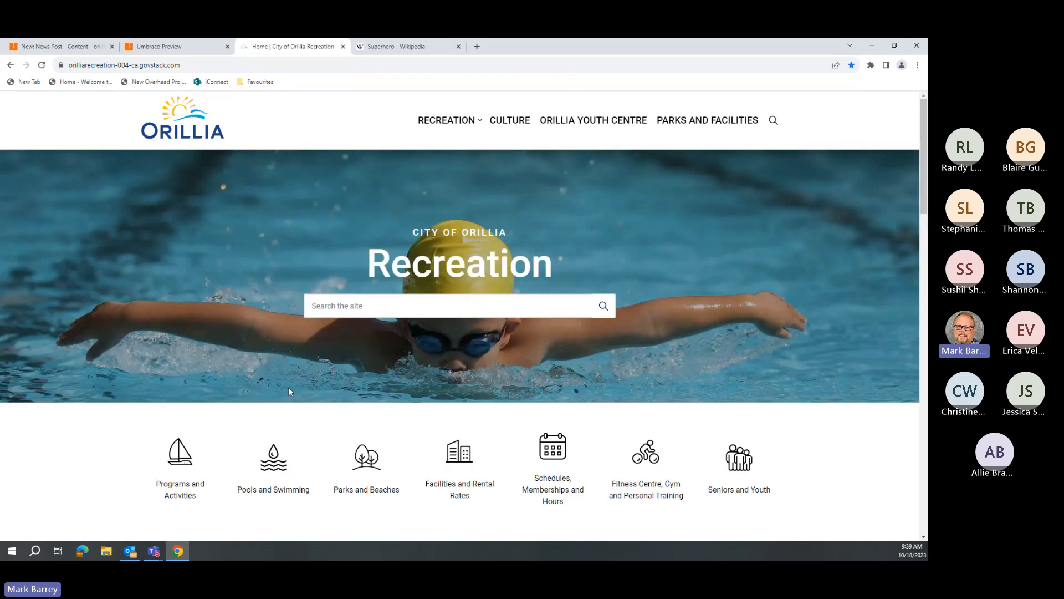
{"action": "scroll", "coordinate": [266, 397], "scroll_direction": "down", "scroll_amount": 4}
{"action": "scroll", "coordinate": [266, 396], "scroll_direction": "down", "scroll_amount": 12}
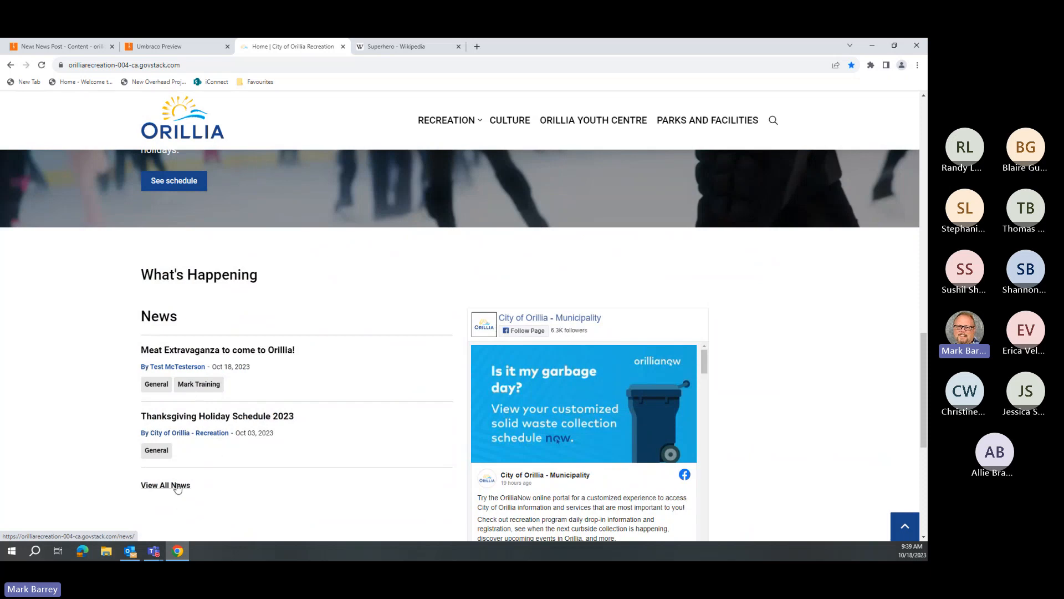
{"action": "left_click", "coordinate": [178, 485]}
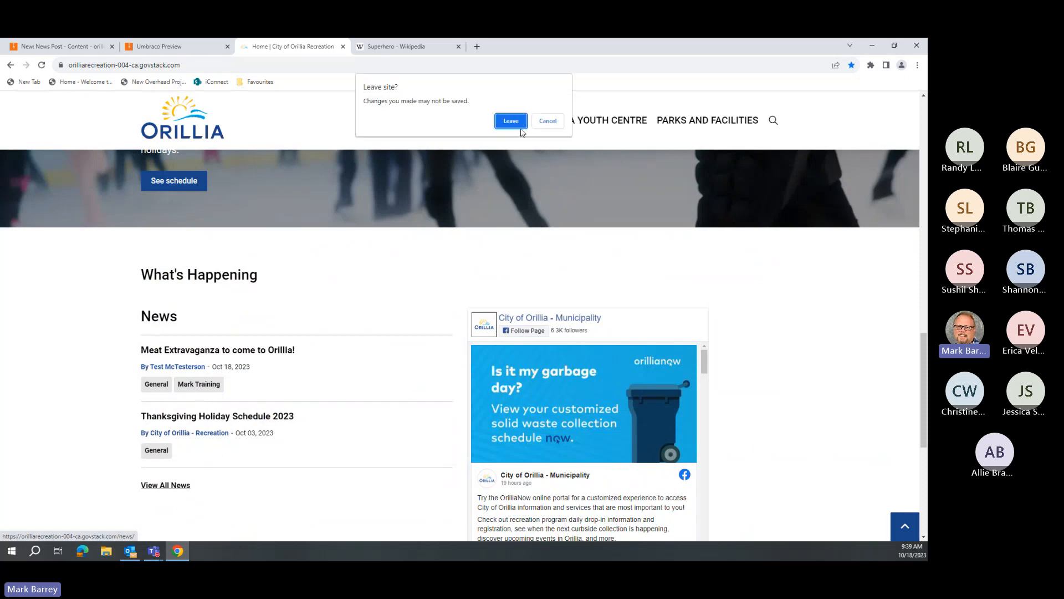
{"action": "left_click", "coordinate": [511, 121]}
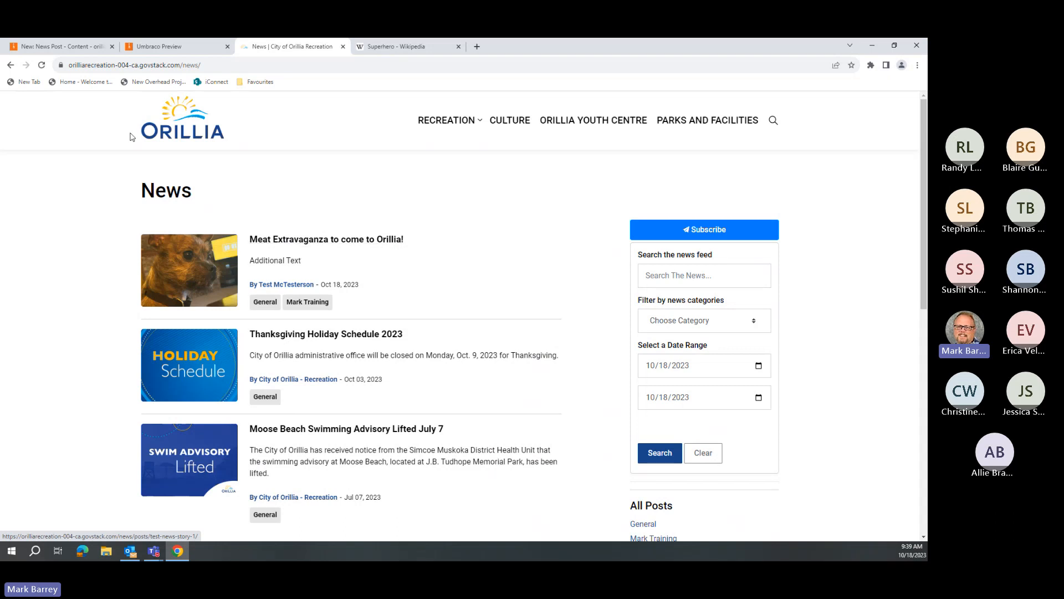
- In the CMS, open the Test News Story 1 post for editing
{"action": "left_click", "coordinate": [37, 47]}
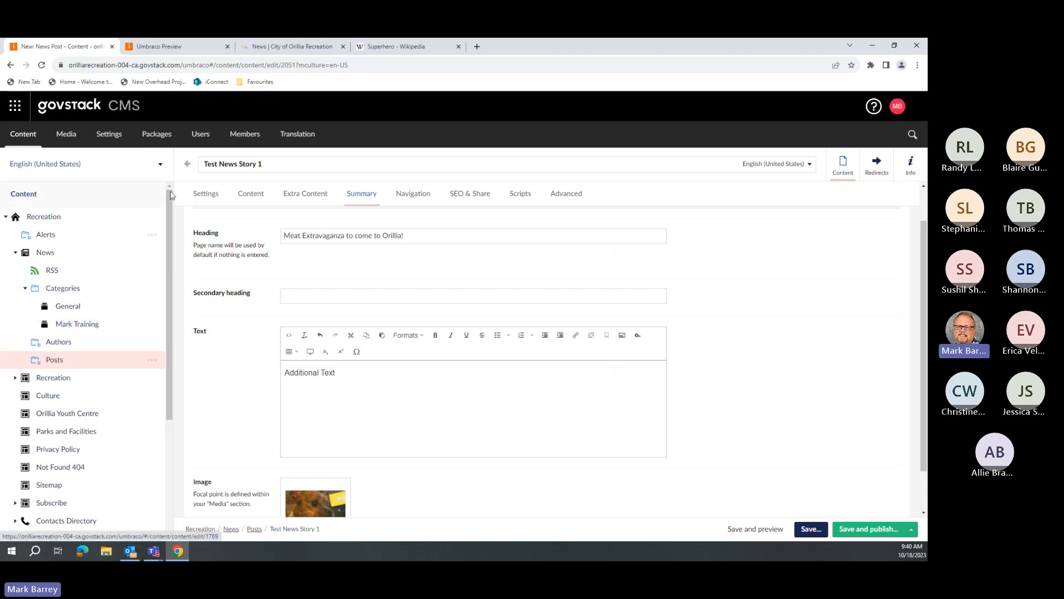
{"action": "left_click", "coordinate": [55, 360]}
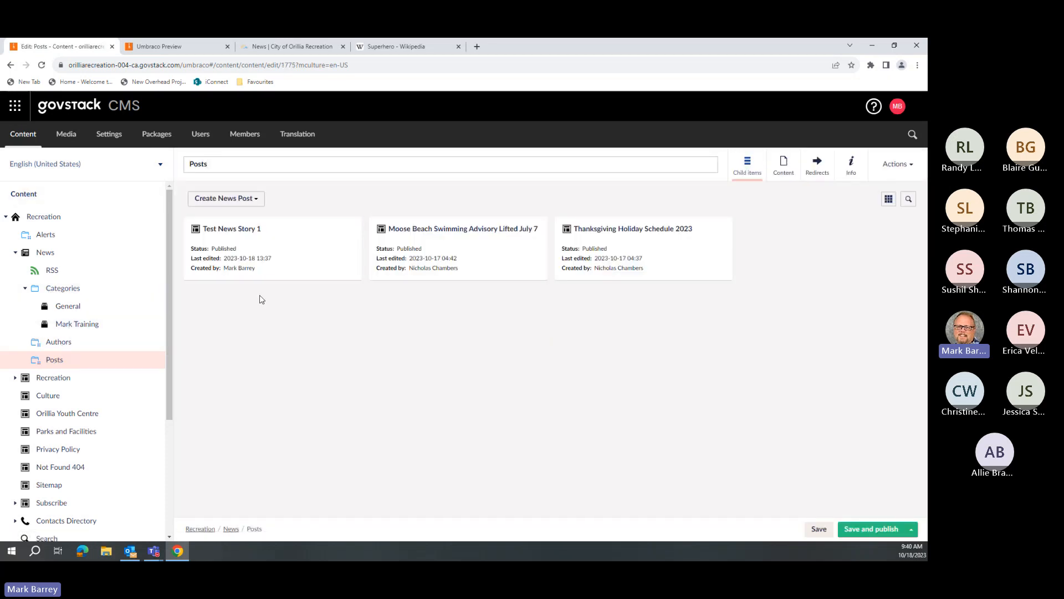
{"action": "left_click", "coordinate": [296, 252]}
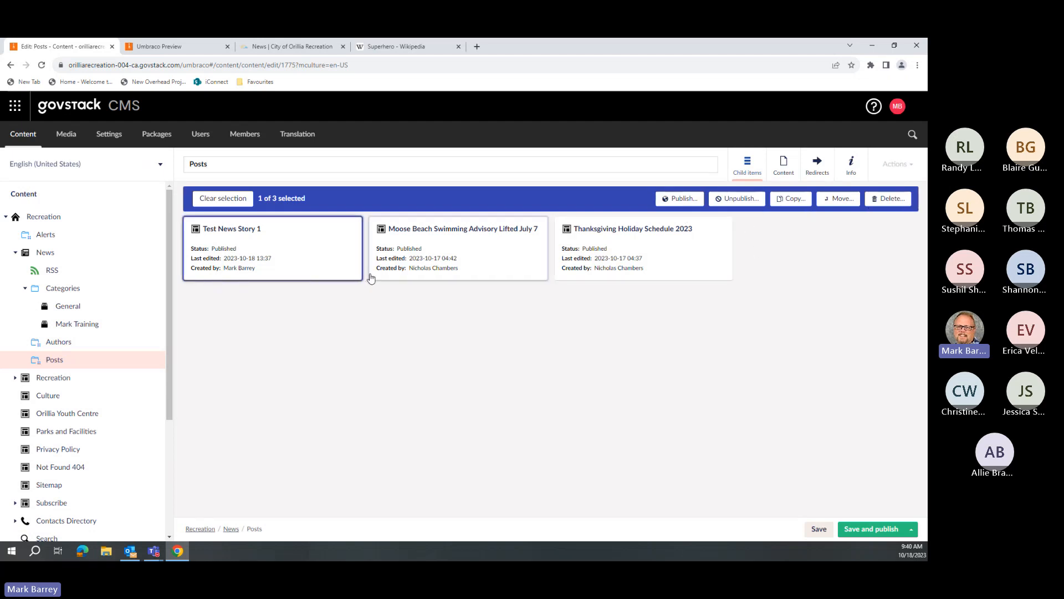
{"action": "left_click", "coordinate": [235, 230]}
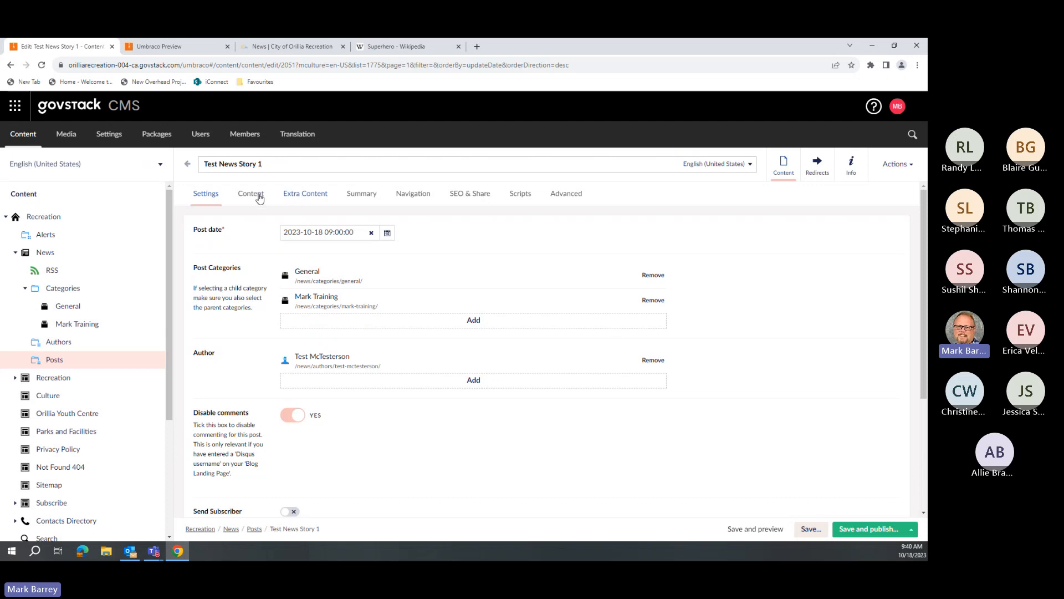
- Open the Text block in the post's main content and scroll to its Outro options
{"action": "left_click", "coordinate": [251, 194]}
{"action": "scroll", "coordinate": [420, 334], "scroll_direction": "down", "scroll_amount": 2}
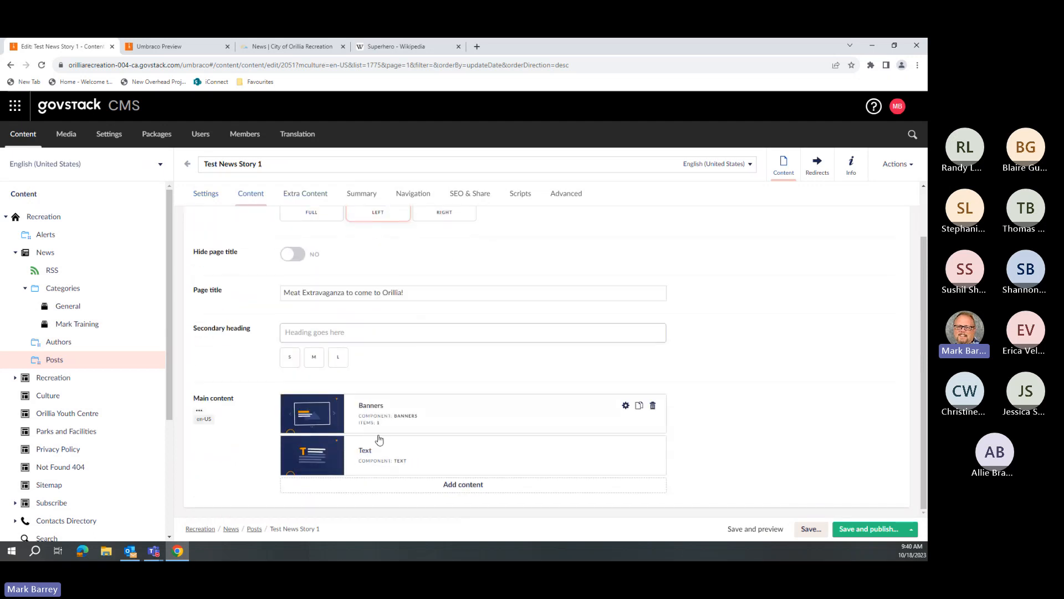
{"action": "left_click", "coordinate": [399, 443]}
{"action": "scroll", "coordinate": [563, 320], "scroll_direction": "down", "scroll_amount": 5}
{"action": "scroll", "coordinate": [565, 323], "scroll_direction": "down", "scroll_amount": 2}
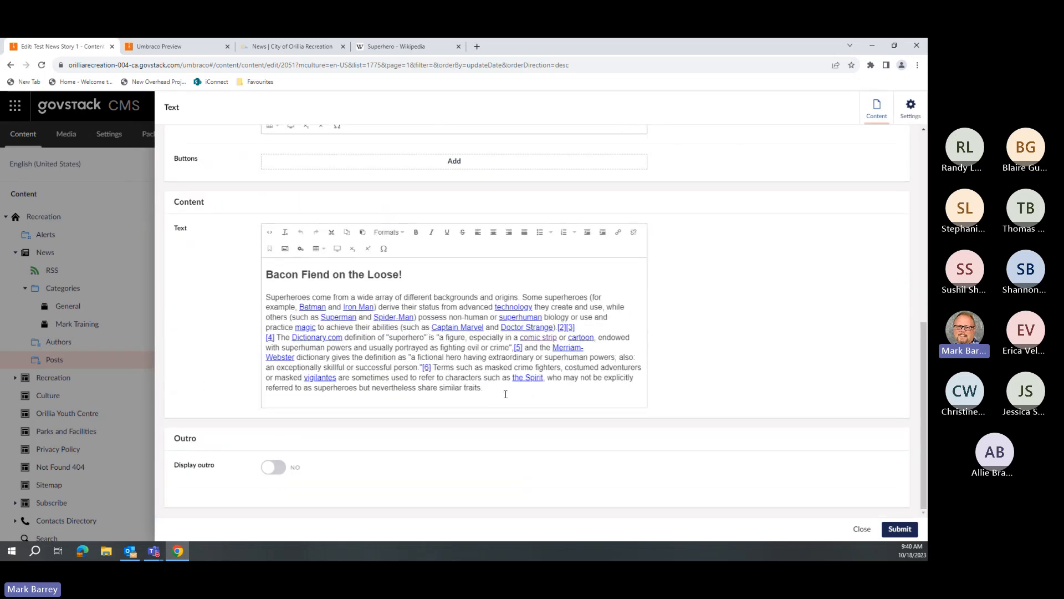
- Enable the outro with left alignment and H2 heading 'Bacon Fiend is behind bars!'
{"action": "left_click", "coordinate": [274, 467]}
{"action": "scroll", "coordinate": [406, 405], "scroll_direction": "down", "scroll_amount": 3}
{"action": "left_click", "coordinate": [287, 339]}
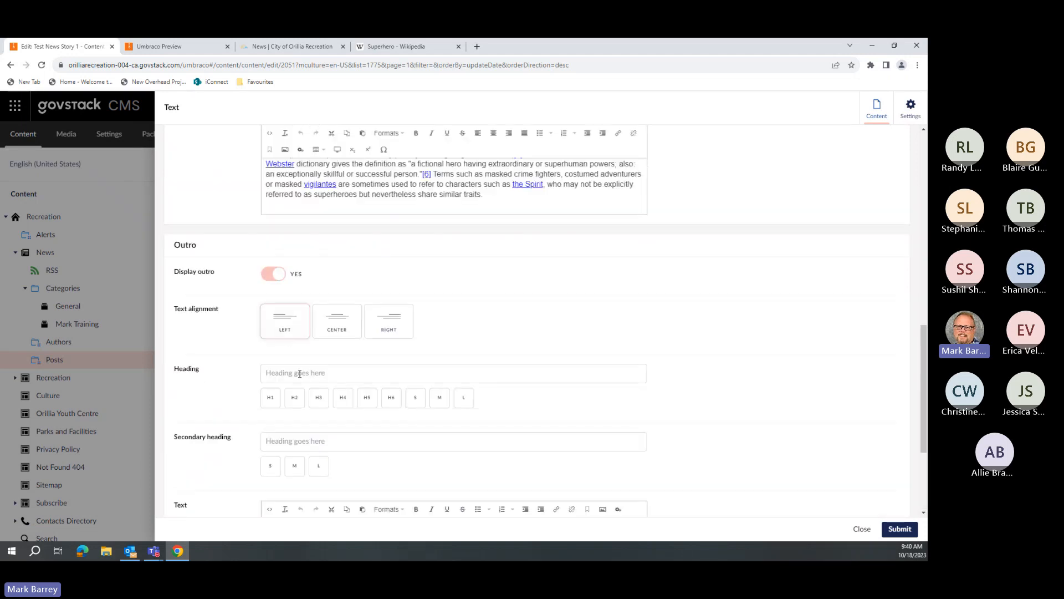
{"action": "left_click", "coordinate": [352, 381]}
{"action": "type", "text": "Bacon "}
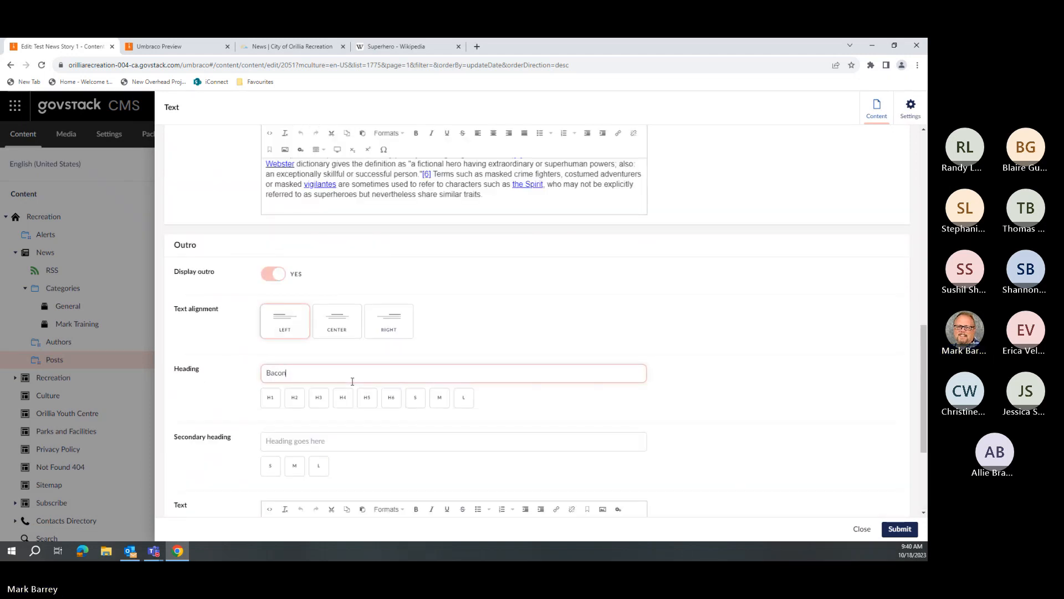
{"action": "type", "text": "Fiend "}
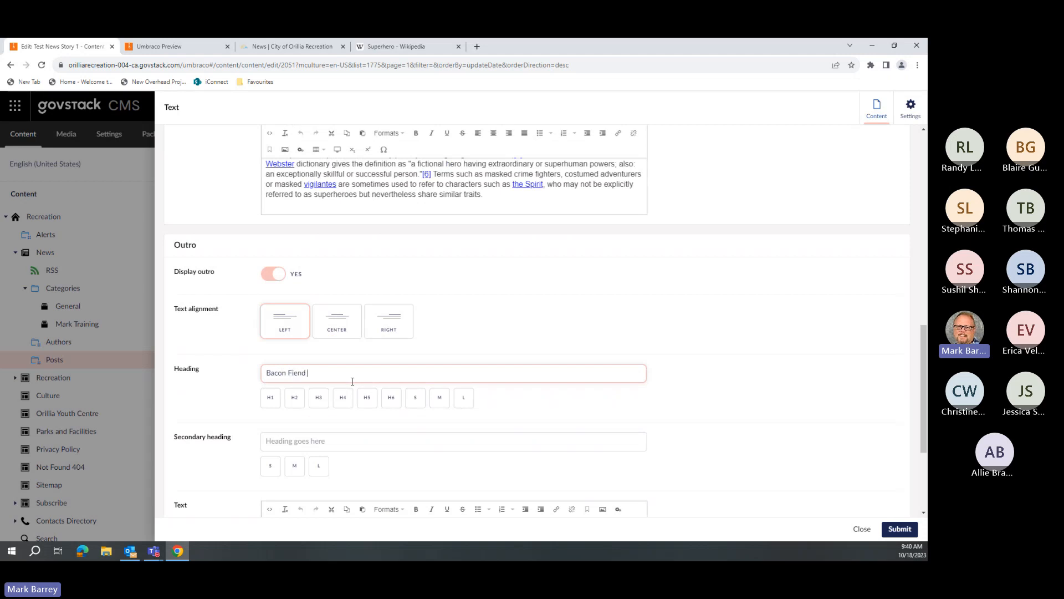
{"action": "type", "text": "is behind bars!"}
{"action": "left_click", "coordinate": [295, 397]}
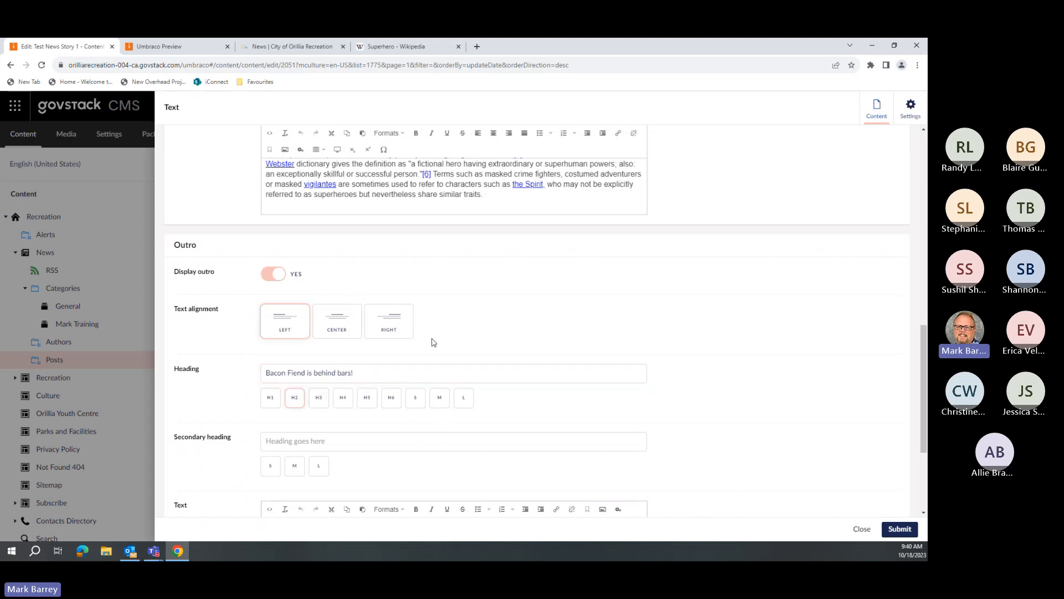
{"action": "scroll", "coordinate": [333, 377], "scroll_direction": "down", "scroll_amount": 3}
- Paste the Superhero Wikipedia article's first paragraph into the outro body text
{"action": "left_click", "coordinate": [446, 45]}
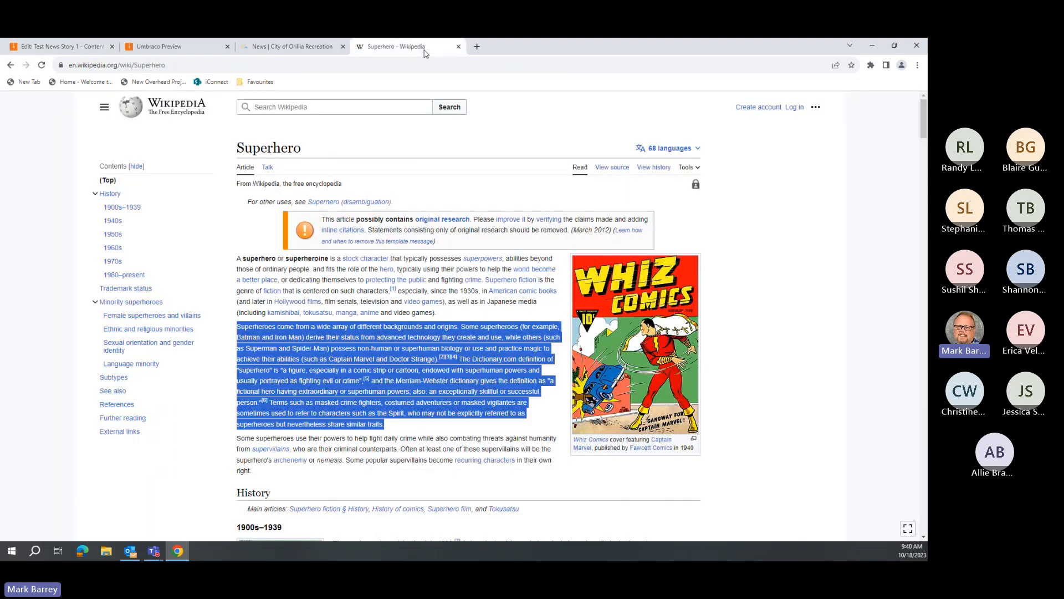
{"action": "left_click_drag", "start_coordinate": [442, 314], "coordinate": [237, 258]}
{"action": "key", "text": "ctrl+c"}
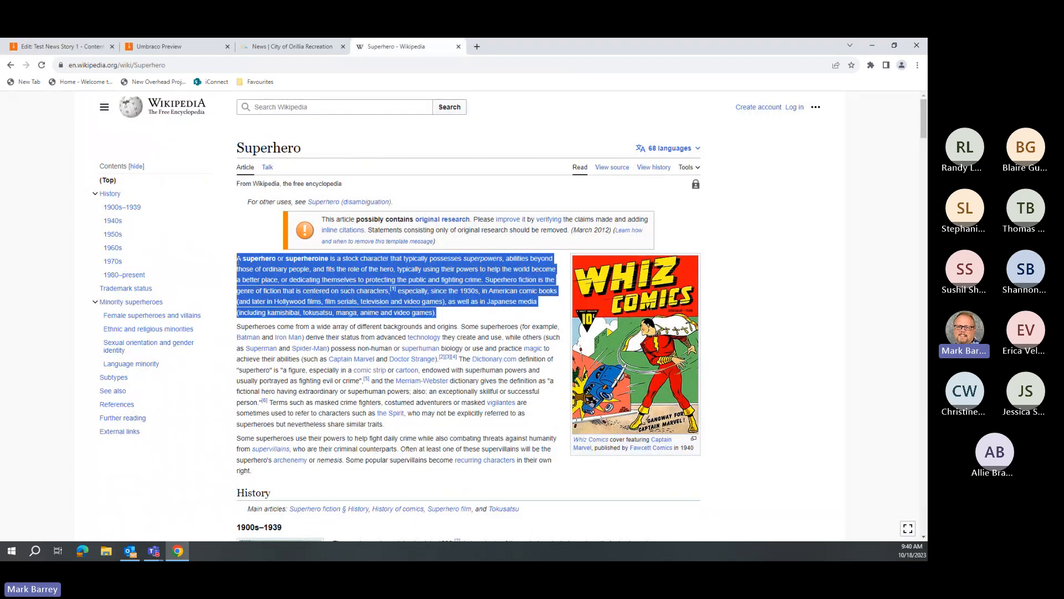
{"action": "left_click", "coordinate": [83, 48]}
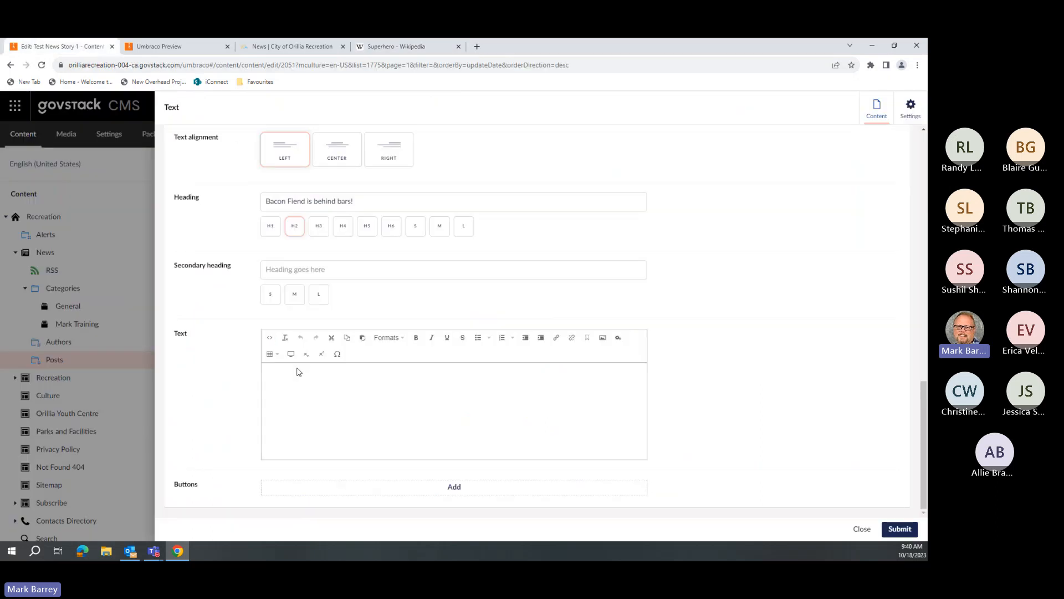
{"action": "left_click", "coordinate": [334, 367]}
{"action": "key", "text": "ctrl+v"}
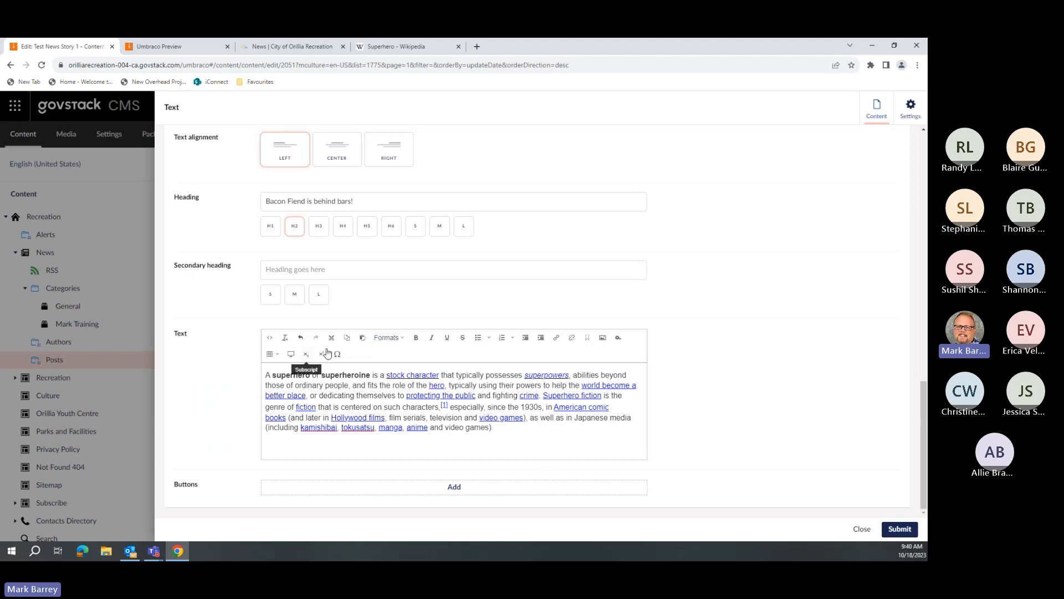
{"action": "scroll", "coordinate": [320, 346], "scroll_direction": "down", "scroll_amount": 6}
{"action": "scroll", "coordinate": [320, 346], "scroll_direction": "down", "scroll_amount": 5}
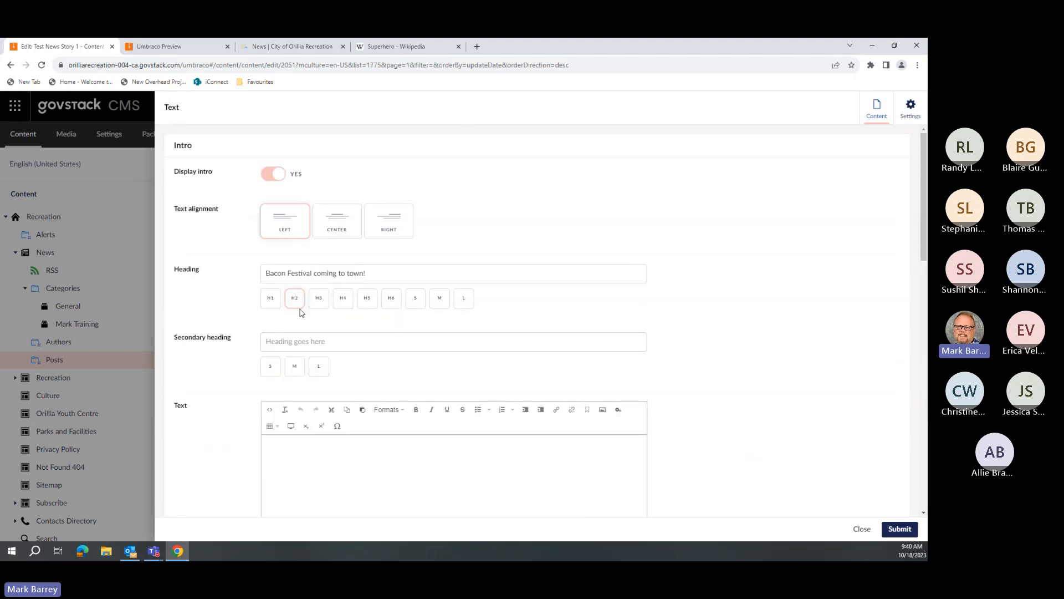
- Submit the text block and set the post date time to 09:30 on 2023-10-18
{"action": "left_click", "coordinate": [900, 528]}
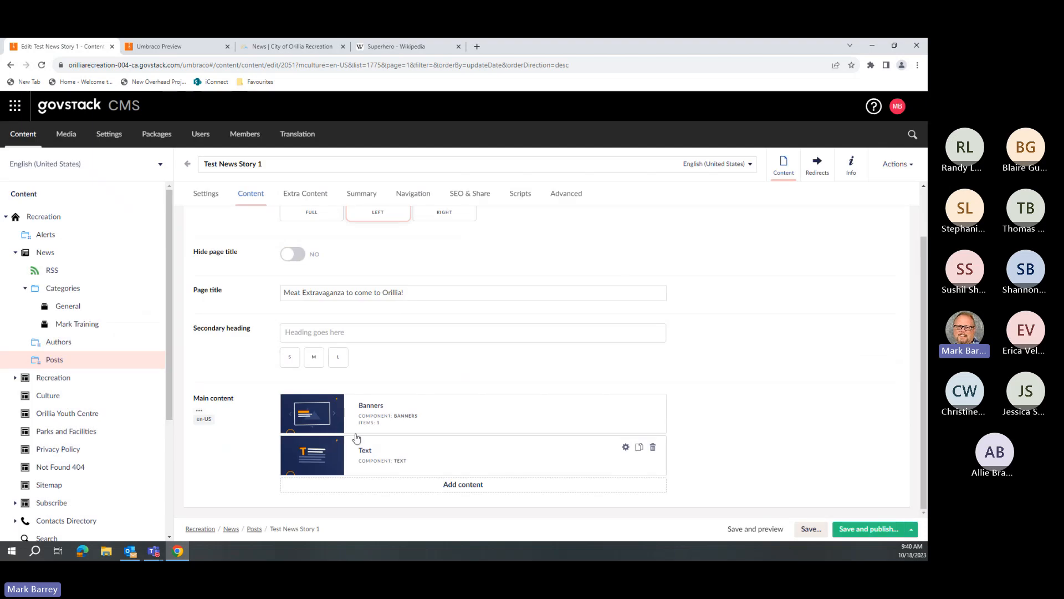
{"action": "left_click", "coordinate": [203, 195]}
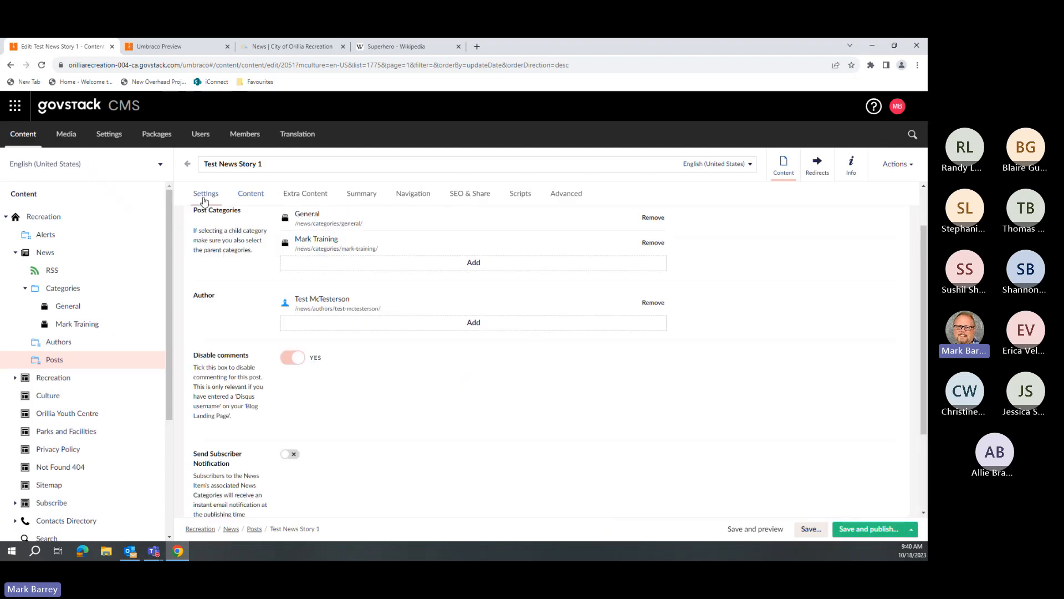
{"action": "scroll", "coordinate": [313, 265], "scroll_direction": "up", "scroll_amount": 1}
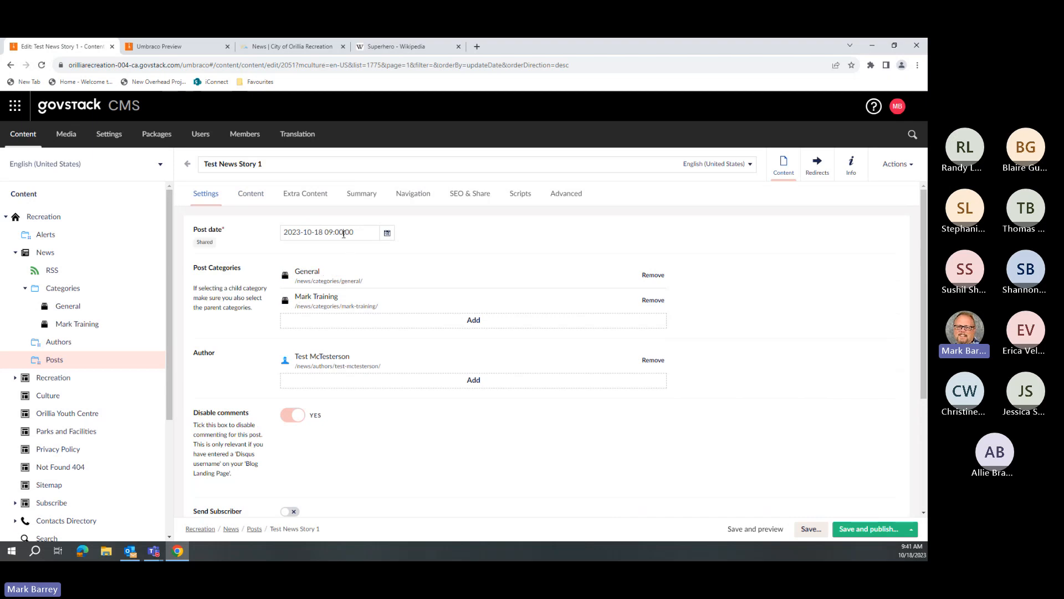
{"action": "left_click", "coordinate": [344, 234]}
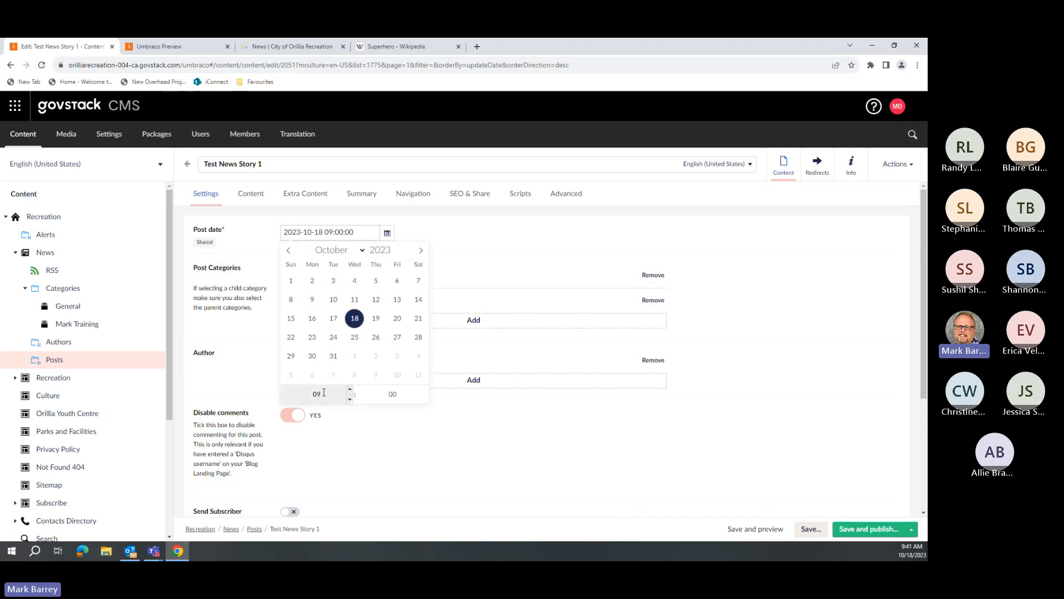
{"action": "left_click", "coordinate": [405, 394]}
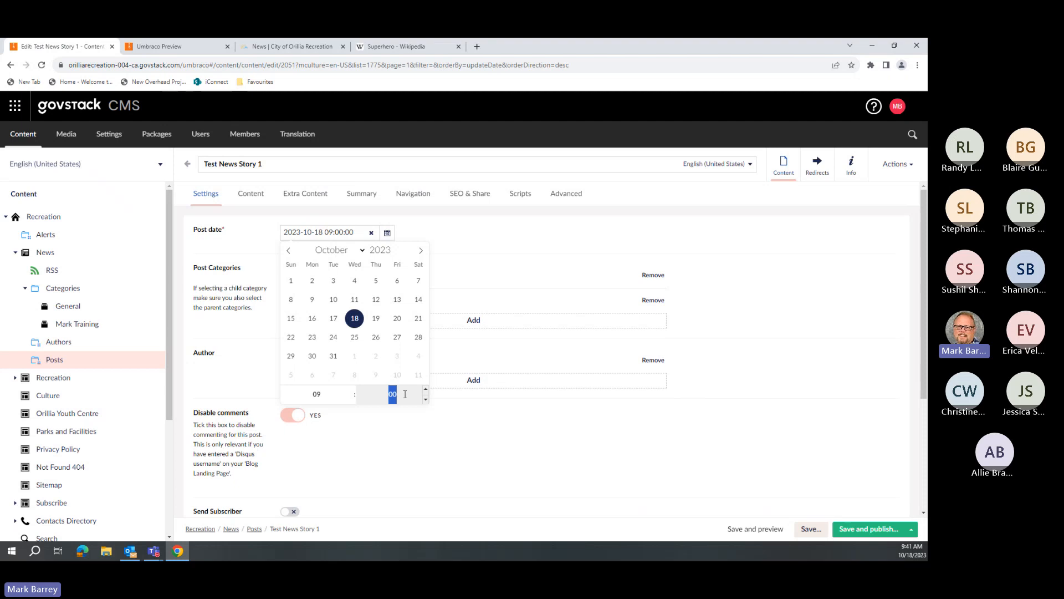
{"action": "type", "text": "30"}
{"action": "left_click", "coordinate": [462, 265]}
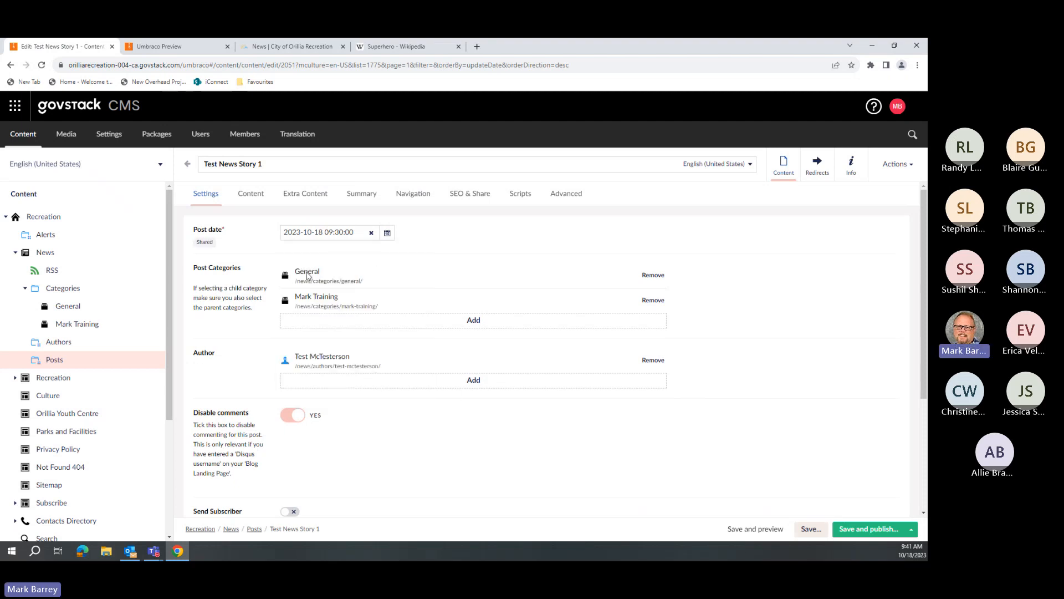
- Save and publish the English version of the story, then view the live News page
{"action": "left_click", "coordinate": [868, 529]}
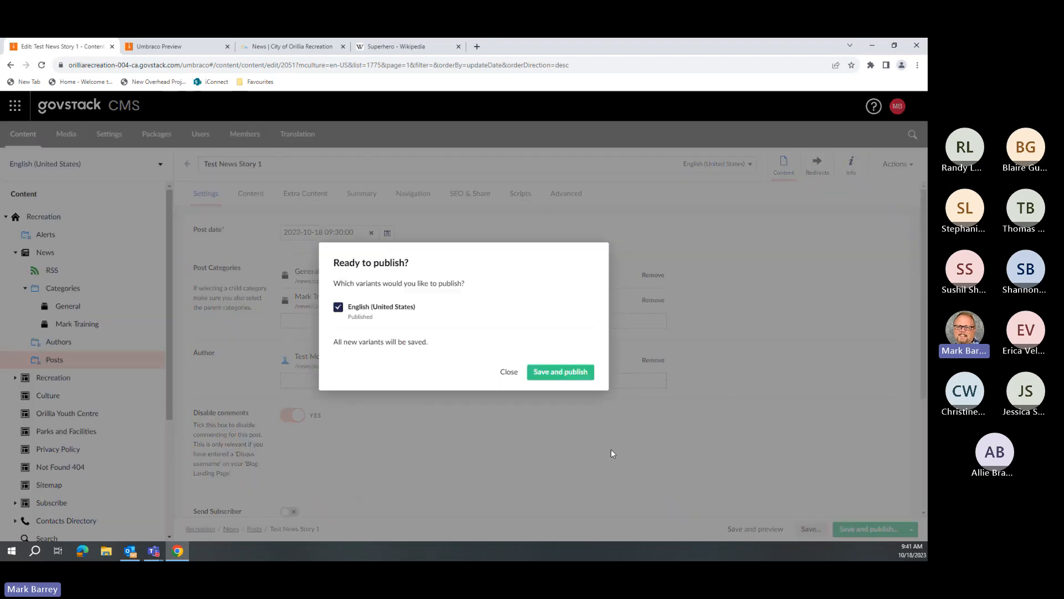
{"action": "left_click", "coordinate": [574, 377]}
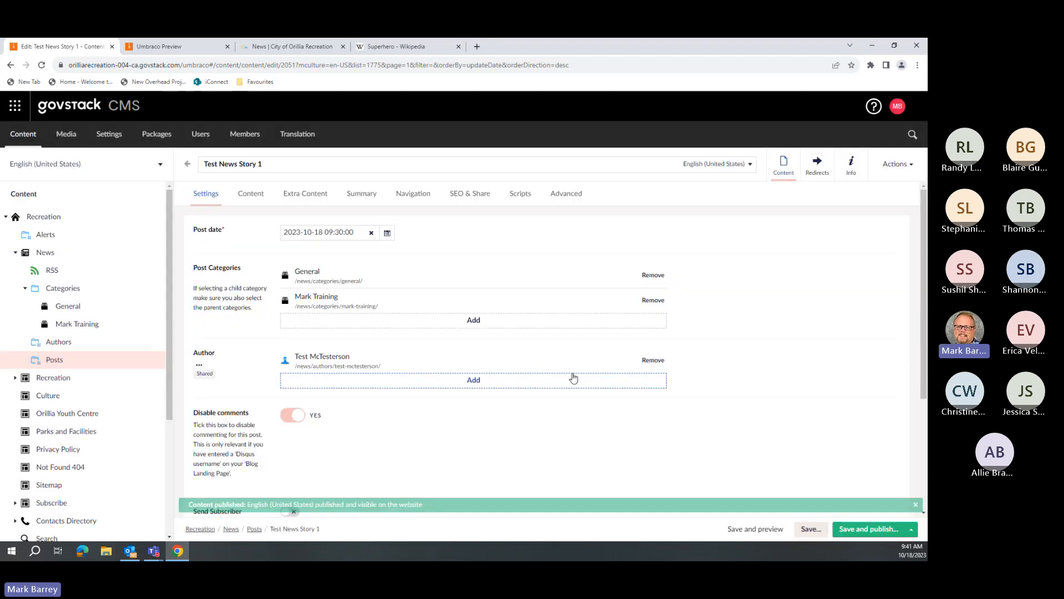
{"action": "left_click", "coordinate": [293, 48]}
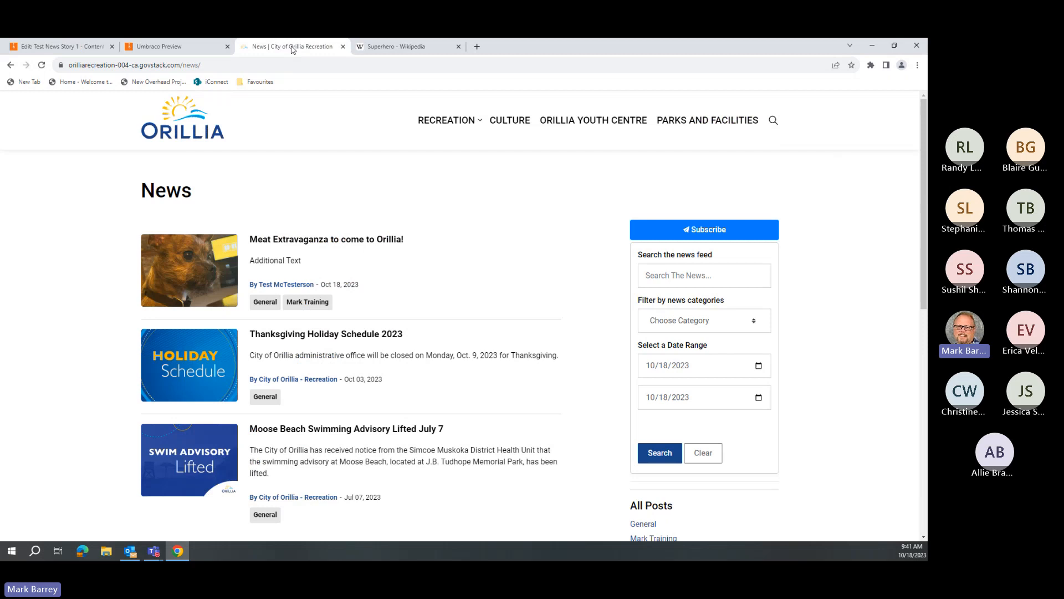
- Review the live 'Meat Extravaganza to come to Orillia!' article, then close it and return to the editor
{"action": "left_click", "coordinate": [181, 128]}
{"action": "left_click", "coordinate": [505, 121]}
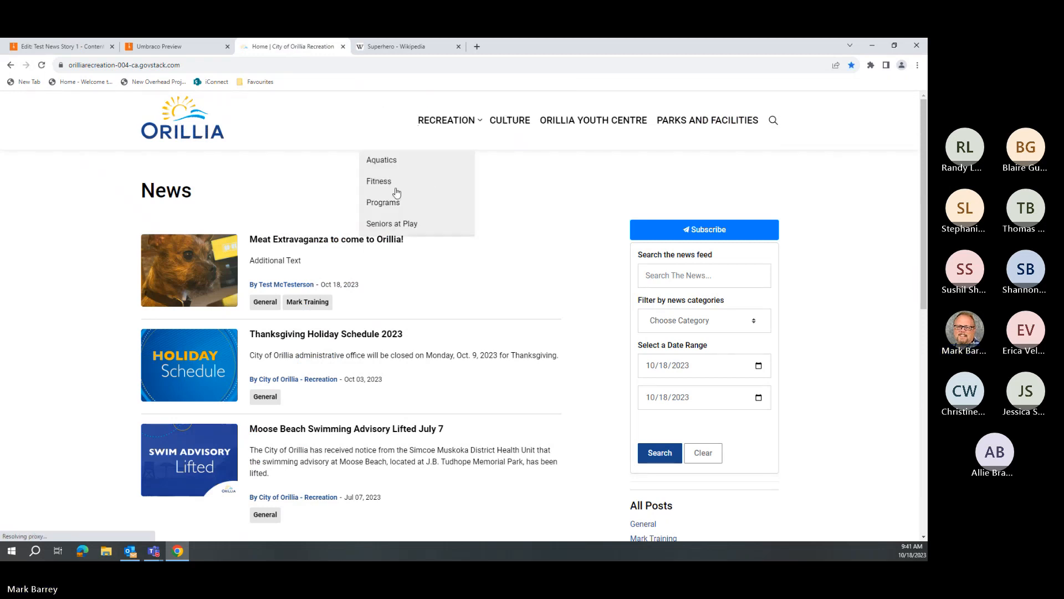
{"action": "scroll", "coordinate": [391, 285], "scroll_direction": "down", "scroll_amount": 15}
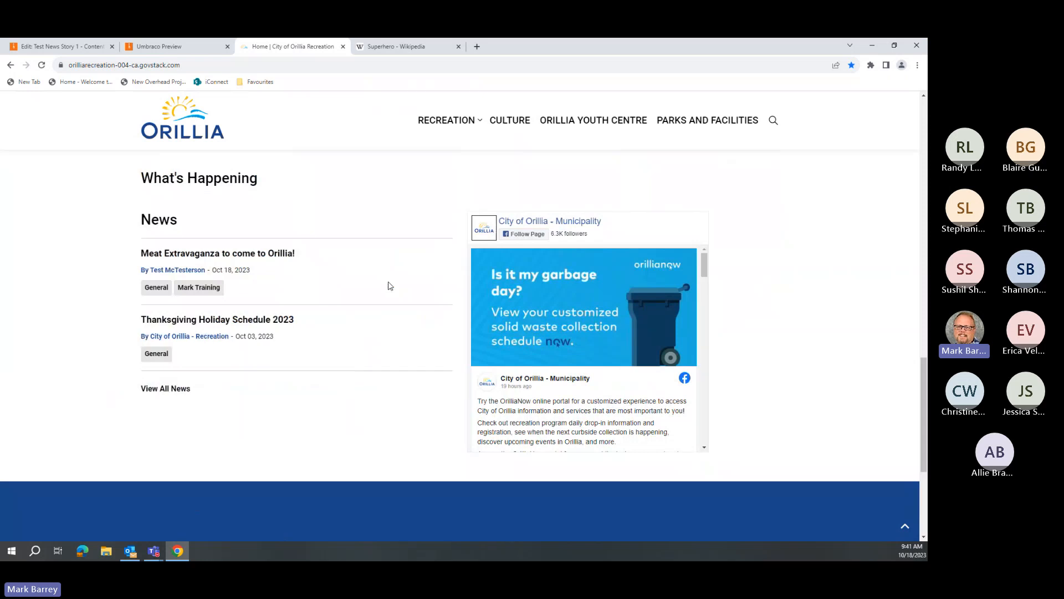
{"action": "left_click", "coordinate": [224, 255]}
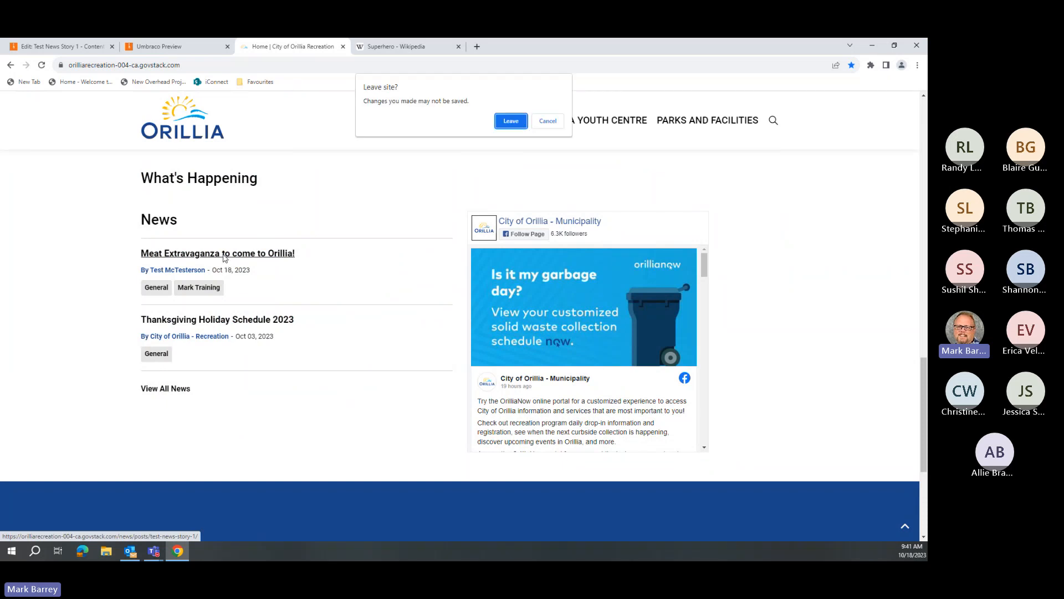
{"action": "left_click", "coordinate": [512, 119]}
{"action": "scroll", "coordinate": [497, 285], "scroll_direction": "down", "scroll_amount": 7}
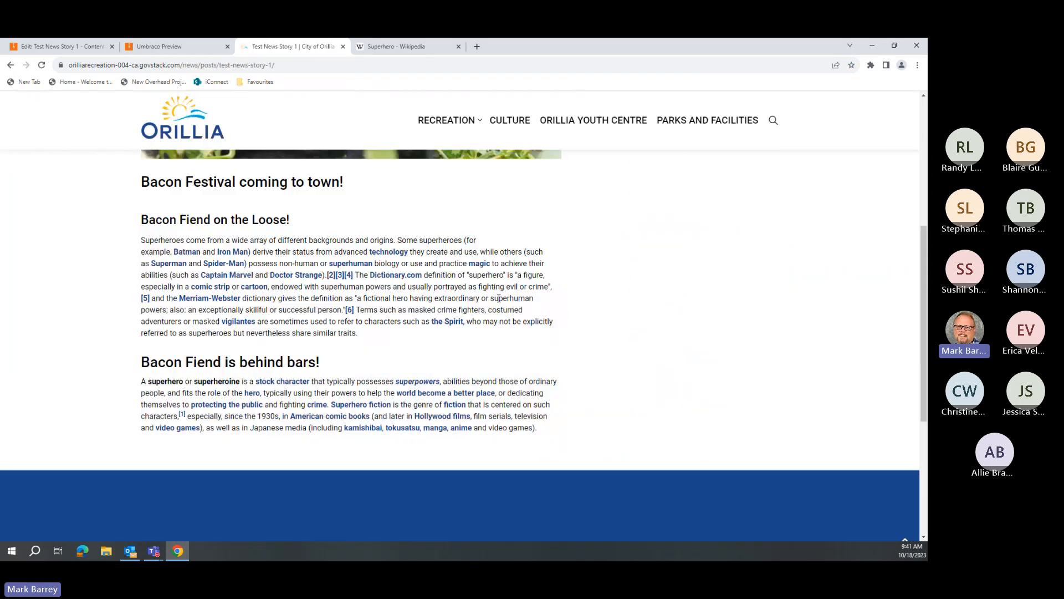
{"action": "scroll", "coordinate": [385, 343], "scroll_direction": "up", "scroll_amount": 5}
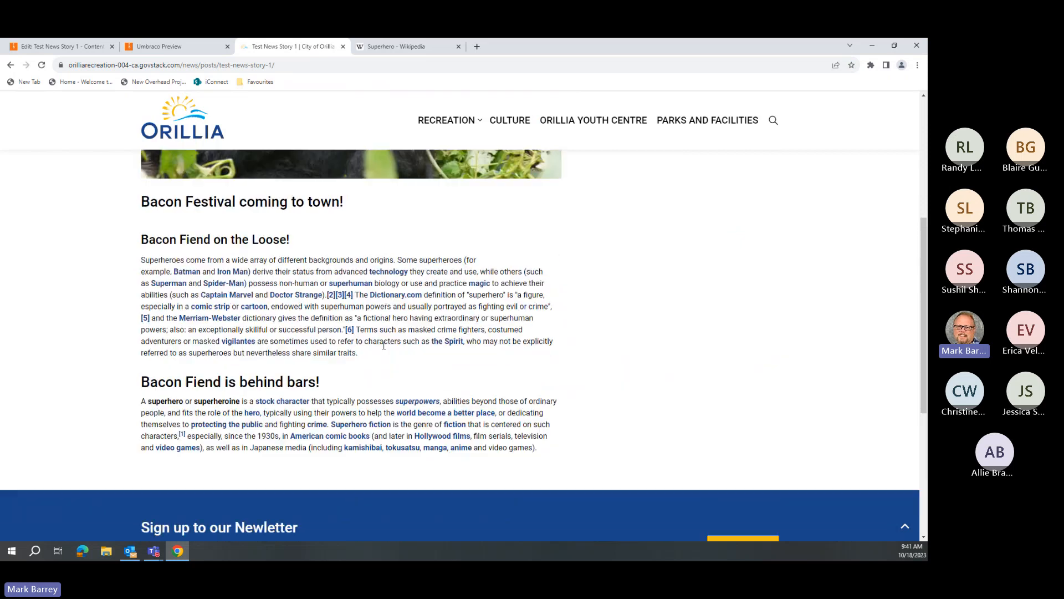
{"action": "scroll", "coordinate": [383, 344], "scroll_direction": "up", "scroll_amount": 2}
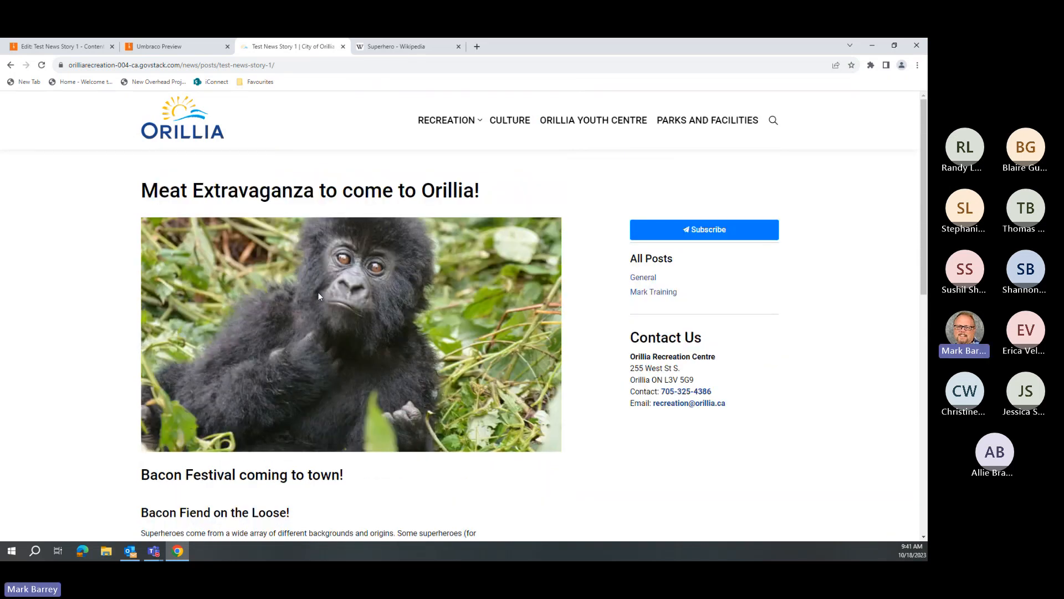
{"action": "scroll", "coordinate": [317, 300], "scroll_direction": "down", "scroll_amount": 6}
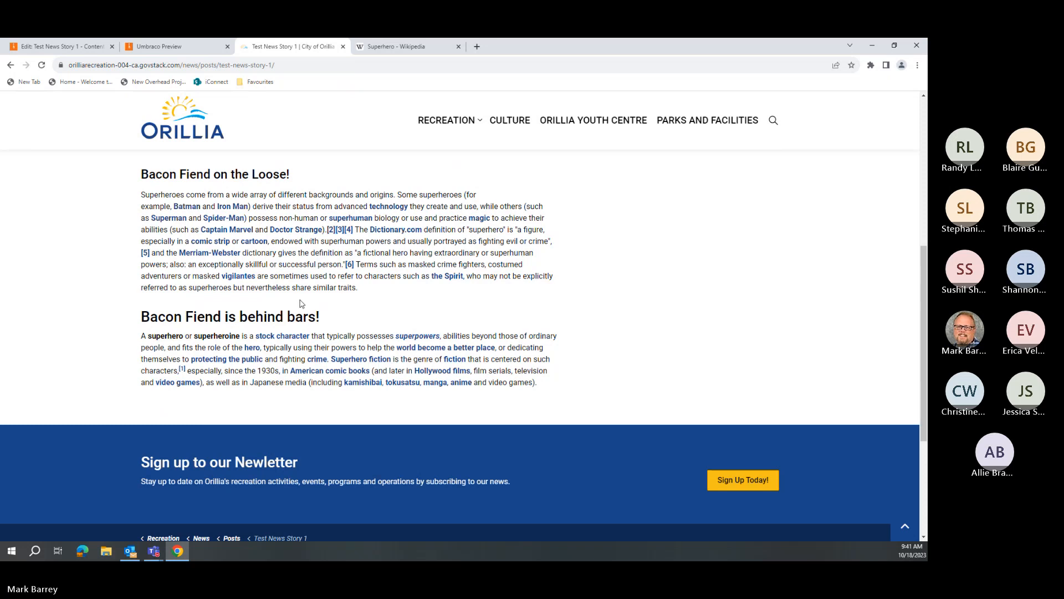
{"action": "left_click", "coordinate": [343, 47]}
{"action": "left_click", "coordinate": [75, 48]}
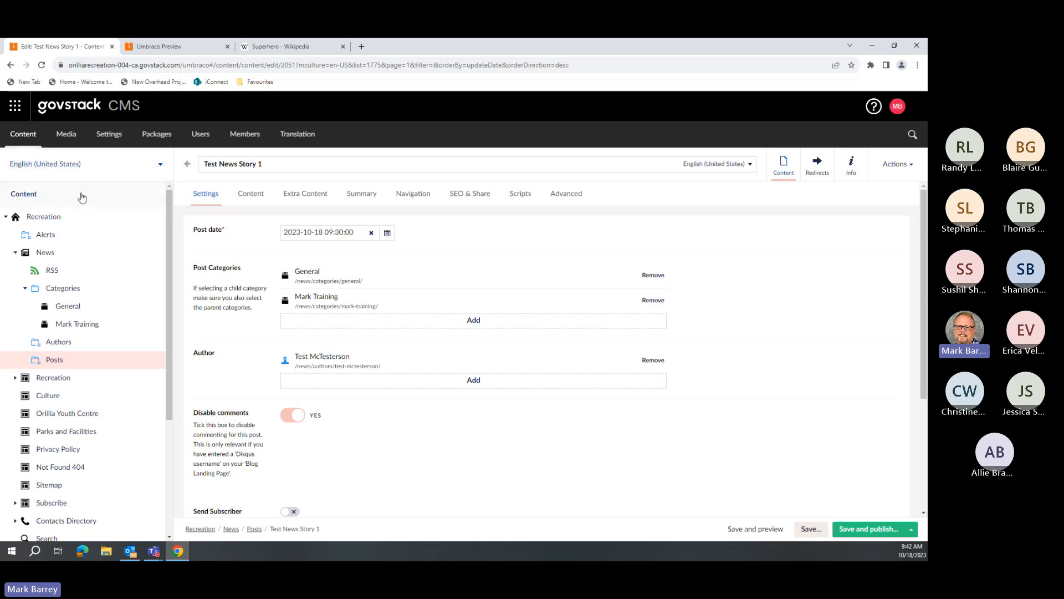
- Collapse News in the content tree and show the Alerts folder's child items
{"action": "left_click", "coordinate": [15, 253]}
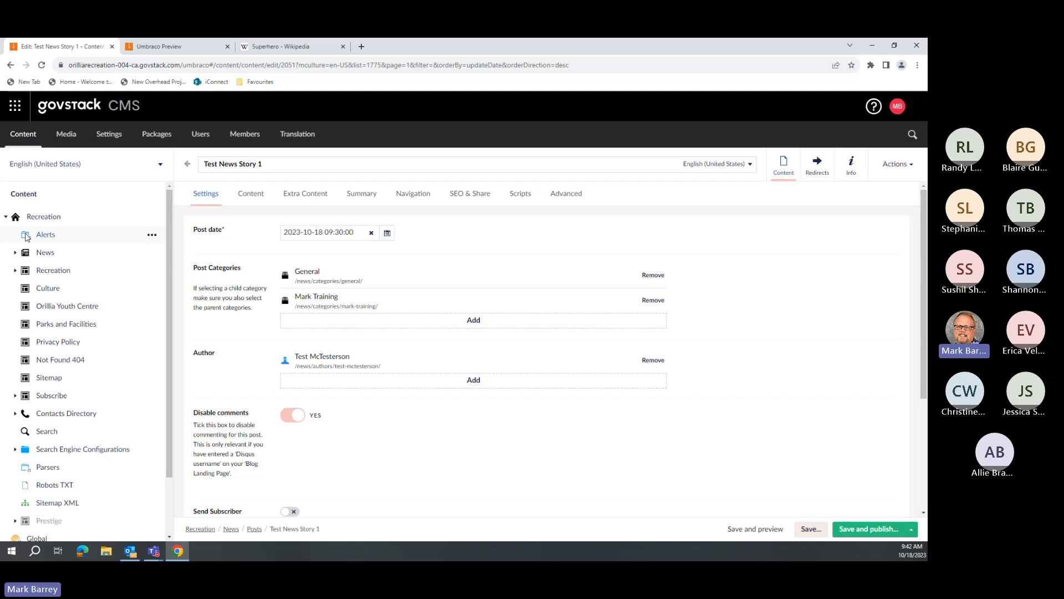
{"action": "left_click", "coordinate": [59, 238]}
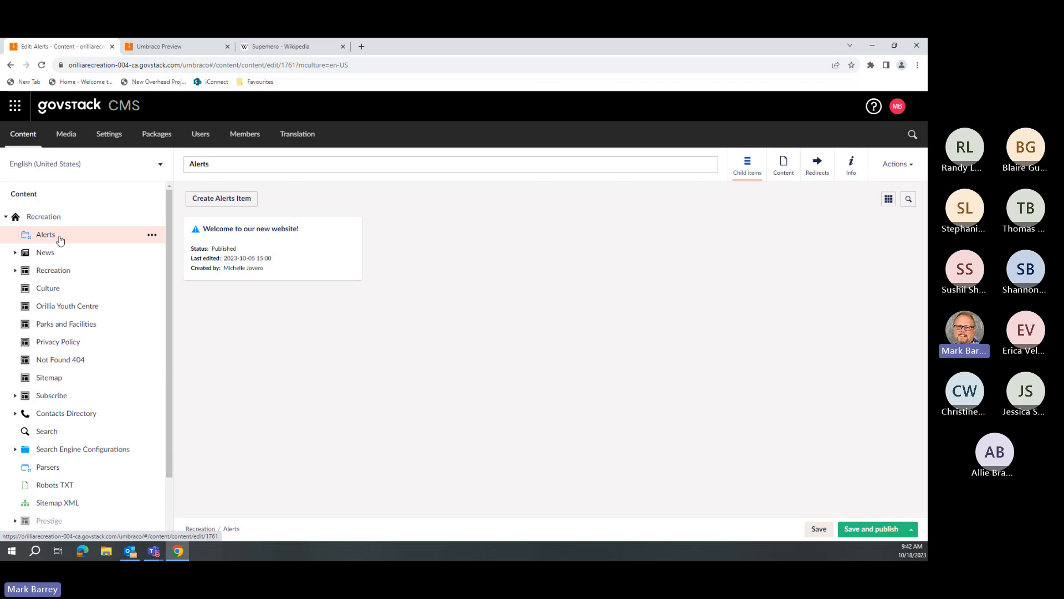
- Create a new alert item named 'Test Alert Popup'
{"action": "left_click", "coordinate": [228, 201]}
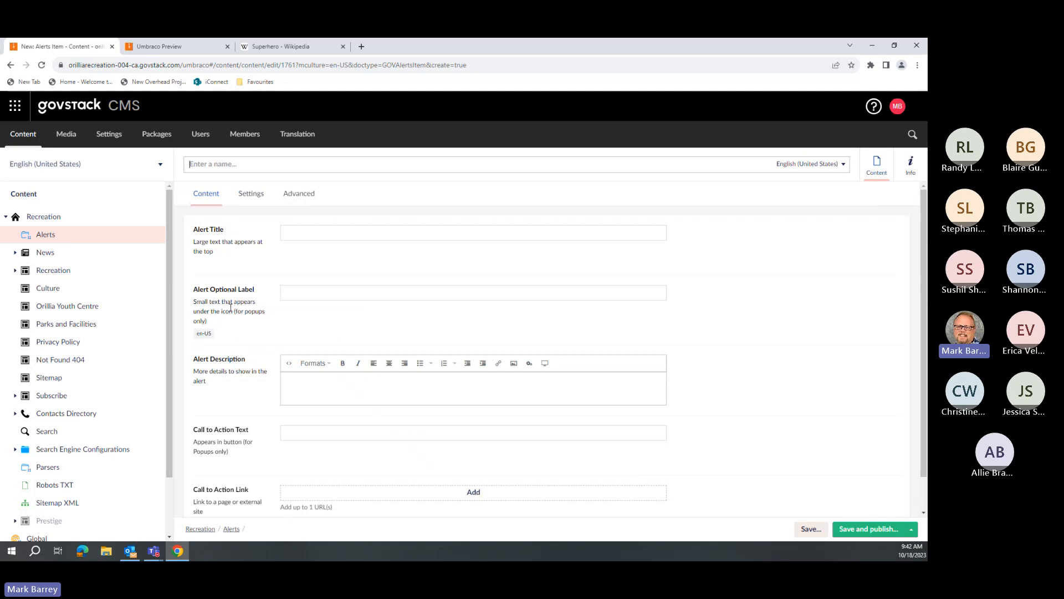
{"action": "left_click", "coordinate": [254, 199]}
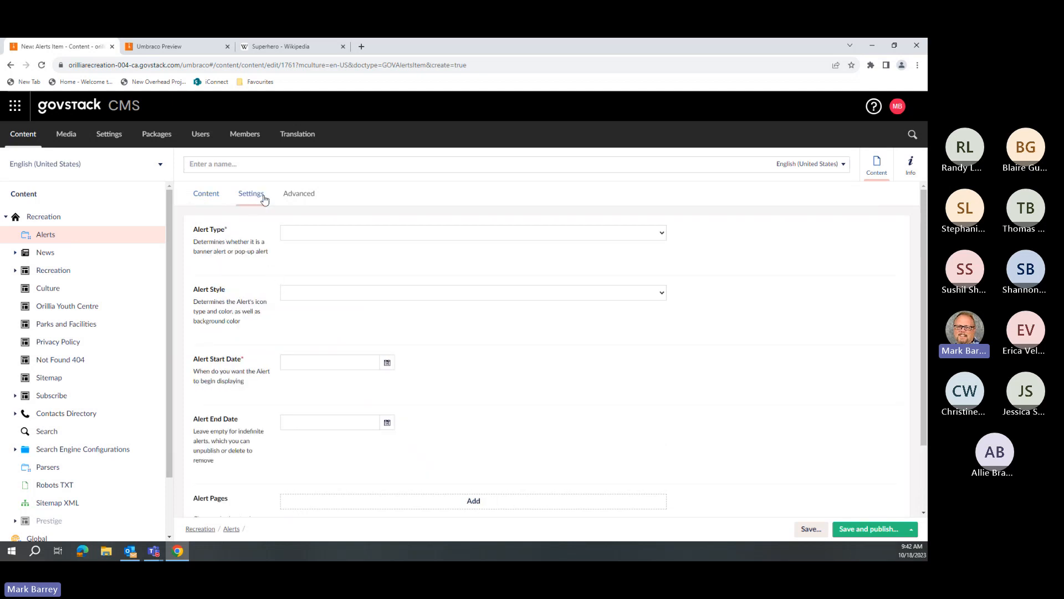
{"action": "left_click", "coordinate": [285, 198]}
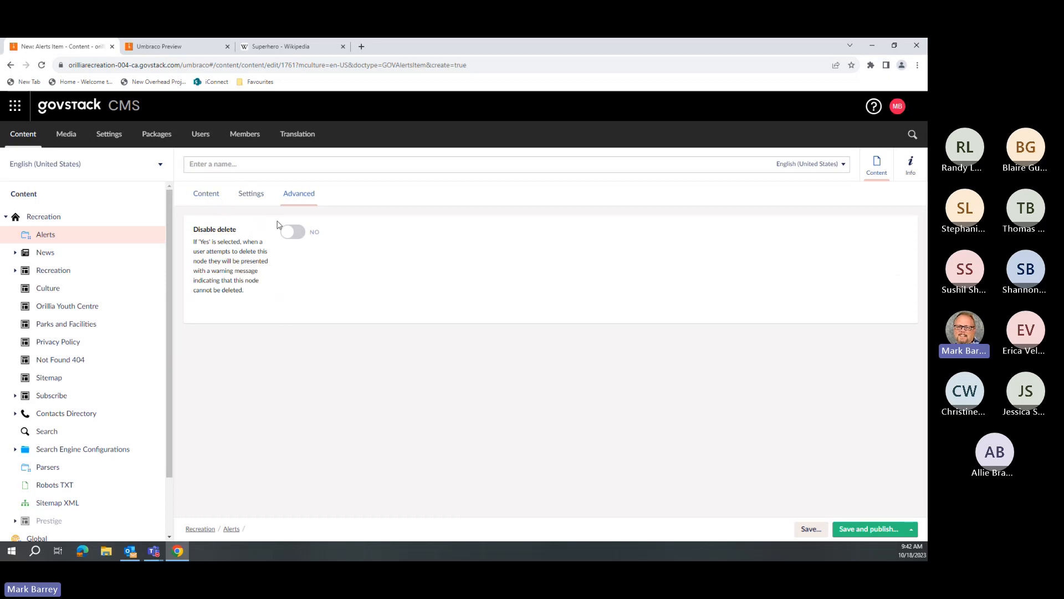
{"action": "type", "text": "Test Alert Popup"}
- Set the alert title to 'Meat Extravaganza coming to Orillia' and the optional label to 'Optional'
{"action": "left_click", "coordinate": [216, 199]}
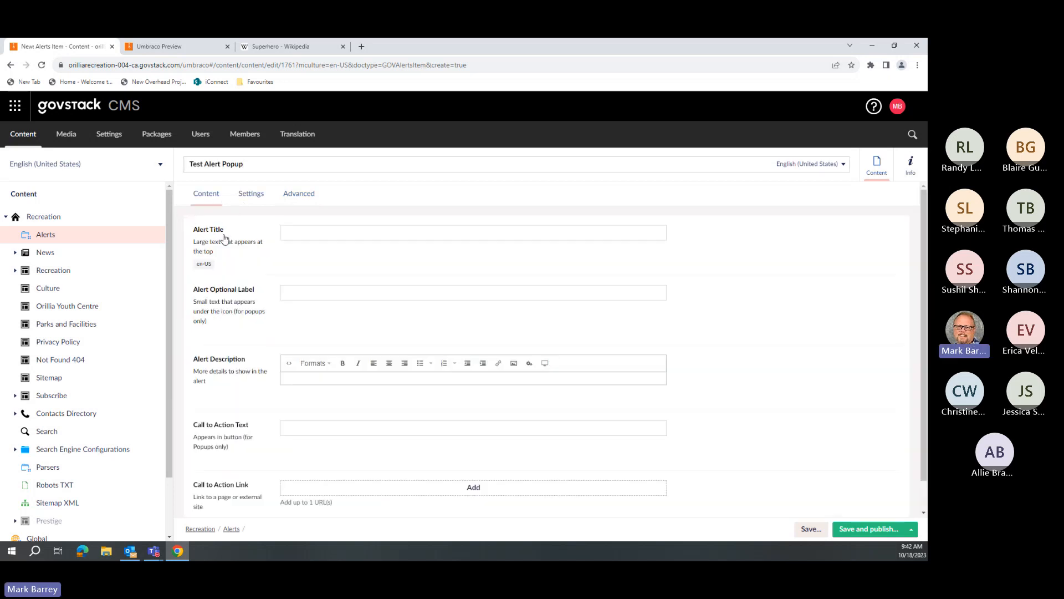
{"action": "left_click", "coordinate": [299, 232]}
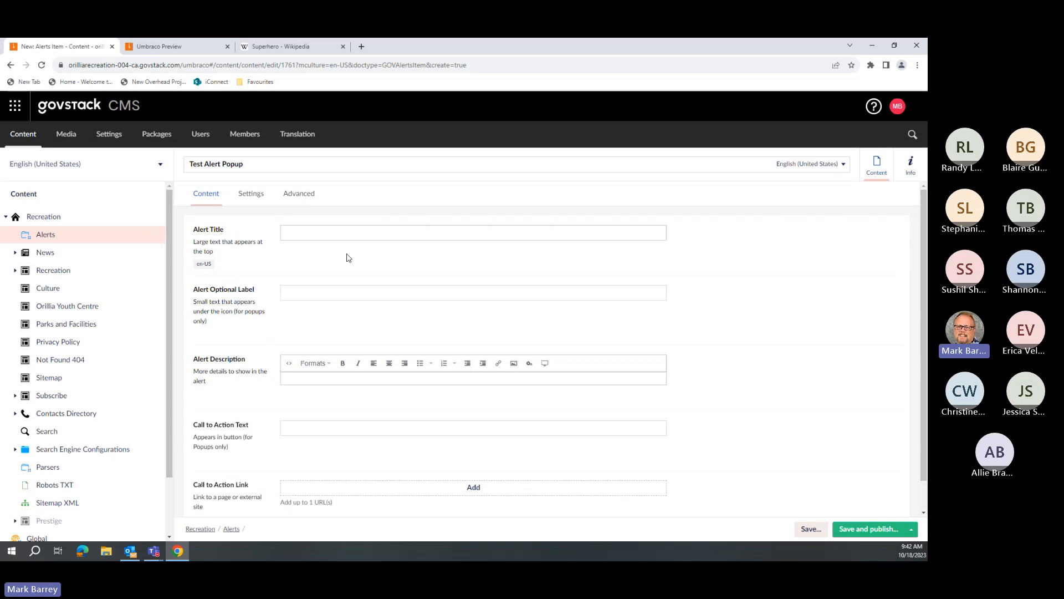
{"action": "type", "text": "Meat Extravaganza"}
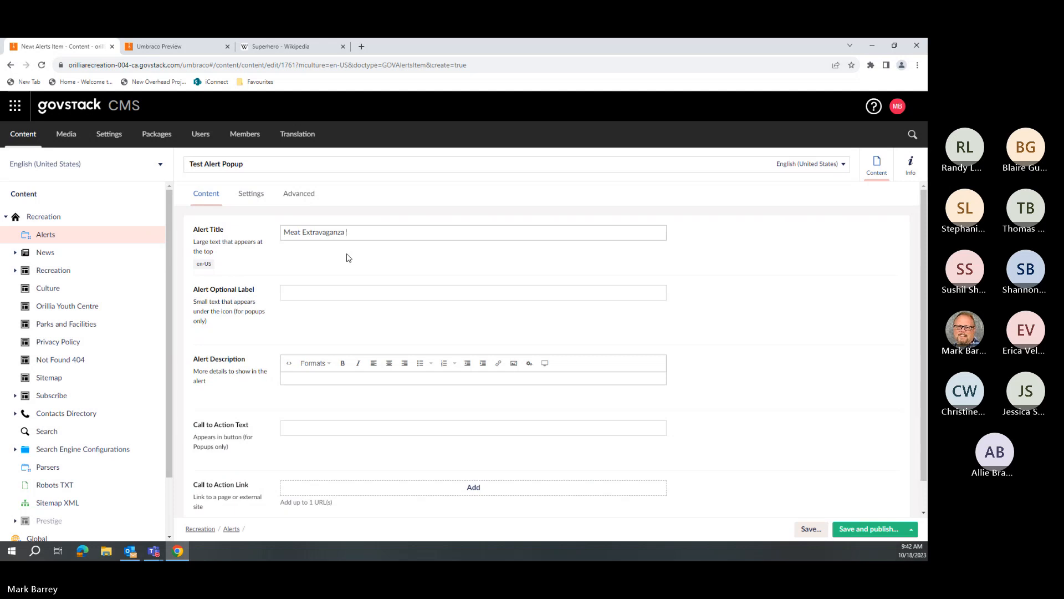
{"action": "type", "text": " coming to Orillia!"}
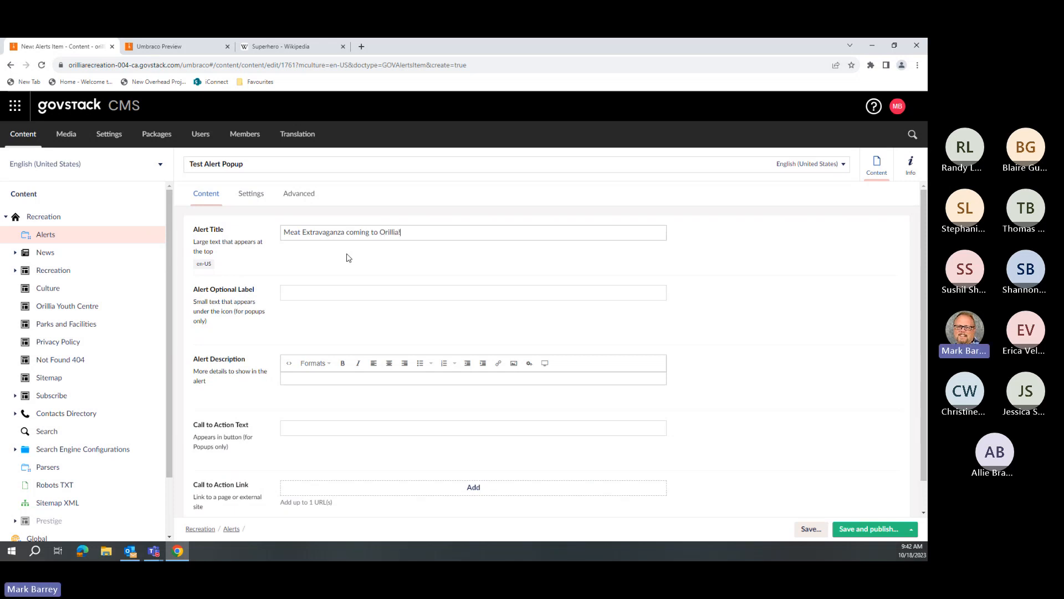
{"action": "left_click", "coordinate": [350, 291]}
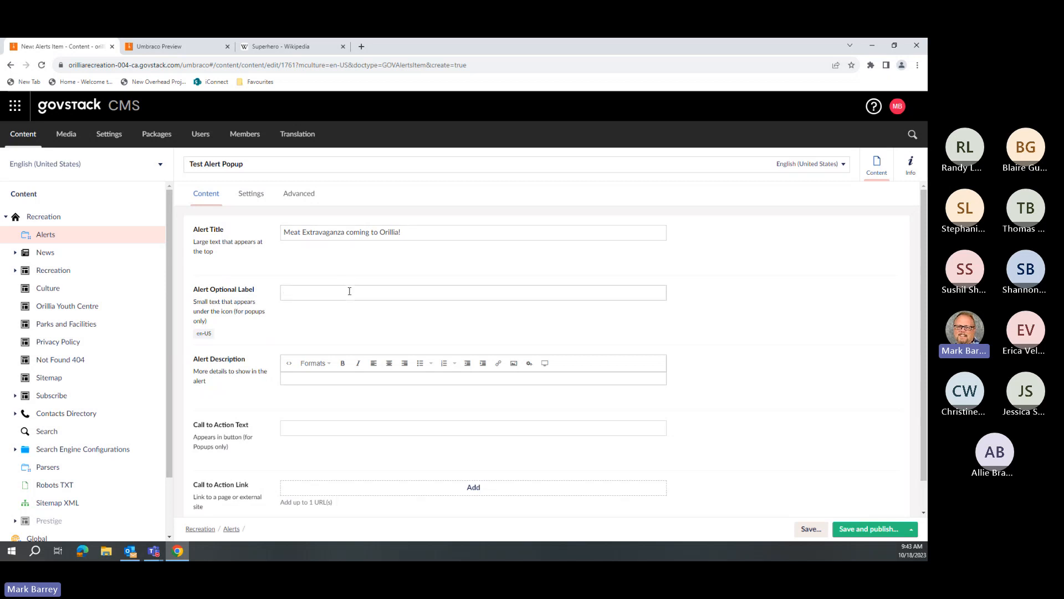
{"action": "type", "text": "Optional"}
{"action": "scroll", "coordinate": [349, 291], "scroll_direction": "down", "scroll_amount": 1}
{"action": "left_click", "coordinate": [314, 346]}
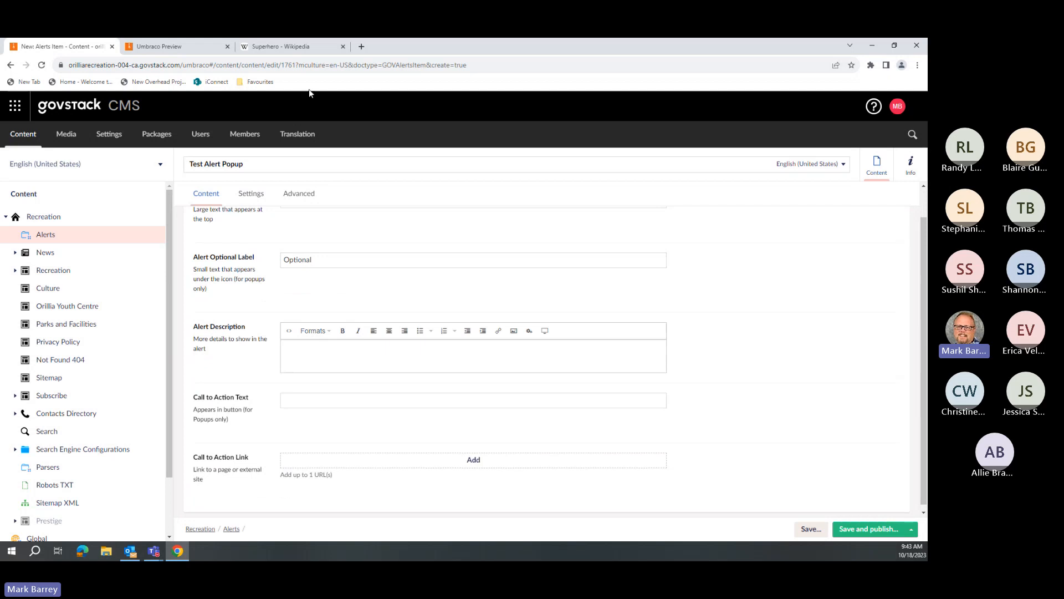
- Paste Wikipedia's superheroes-versus-supervillains paragraph into the Alert Description
{"action": "left_click", "coordinate": [299, 47]}
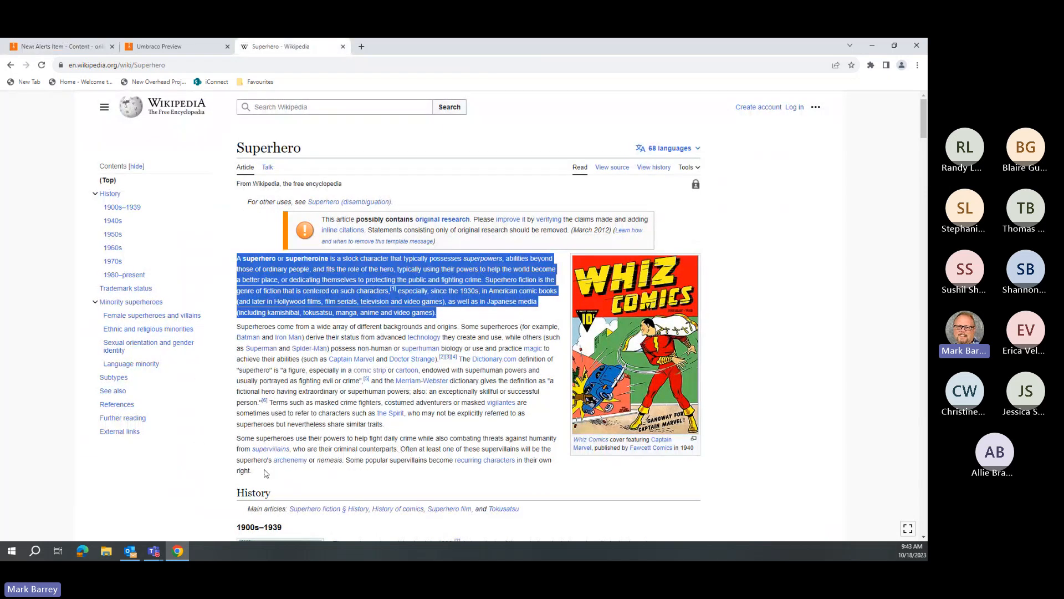
{"action": "left_click_drag", "start_coordinate": [265, 473], "coordinate": [237, 439]}
{"action": "key", "text": "ctrl+c"}
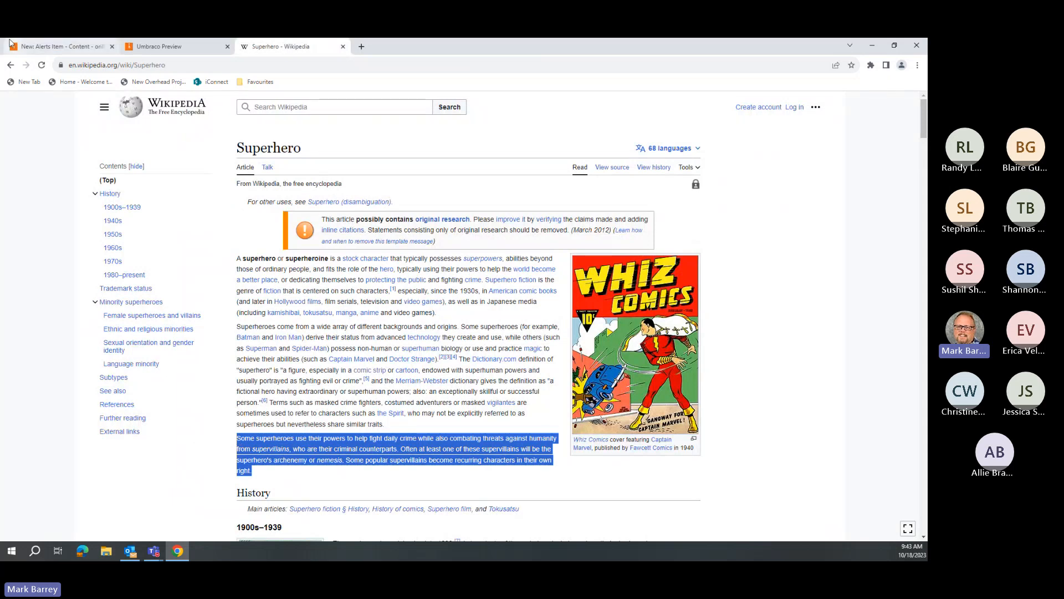
{"action": "left_click", "coordinate": [61, 47]}
{"action": "key", "text": "ctrl+v"}
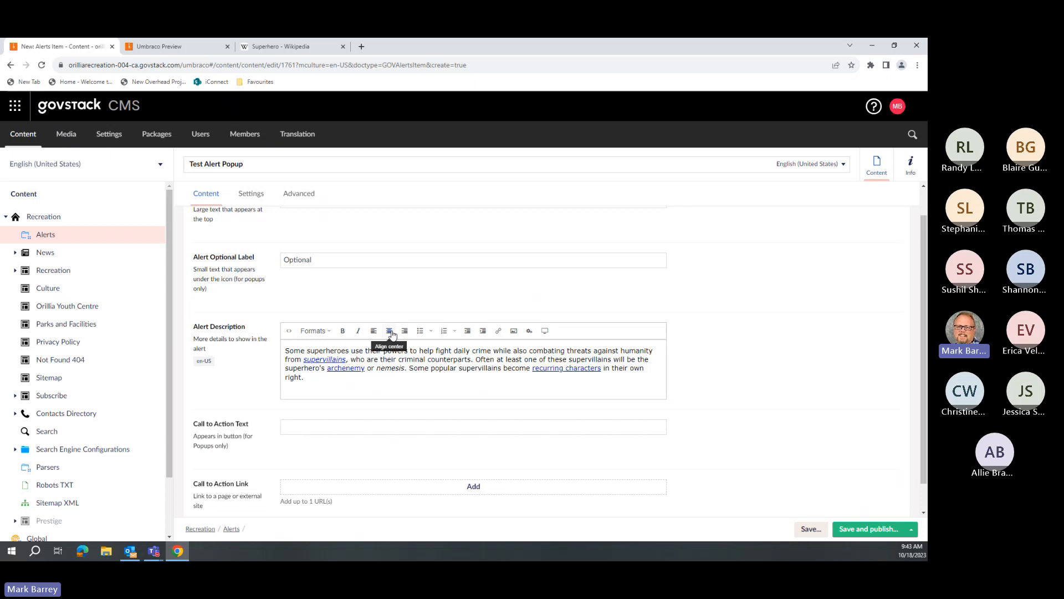
{"action": "scroll", "coordinate": [271, 425], "scroll_direction": "down", "scroll_amount": 1}
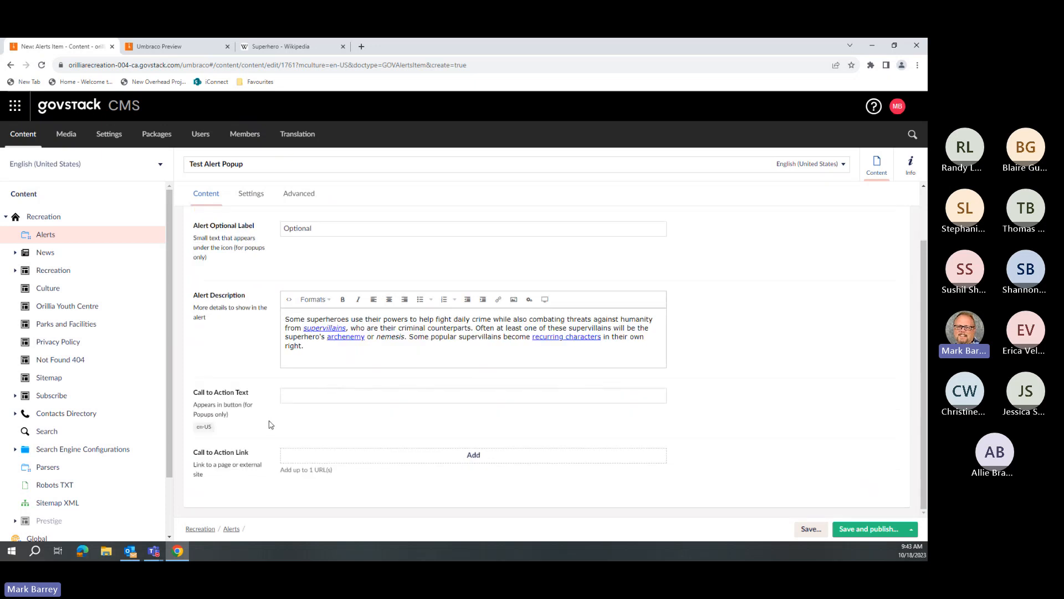
{"action": "left_click", "coordinate": [283, 46]}
{"action": "left_click", "coordinate": [166, 46]}
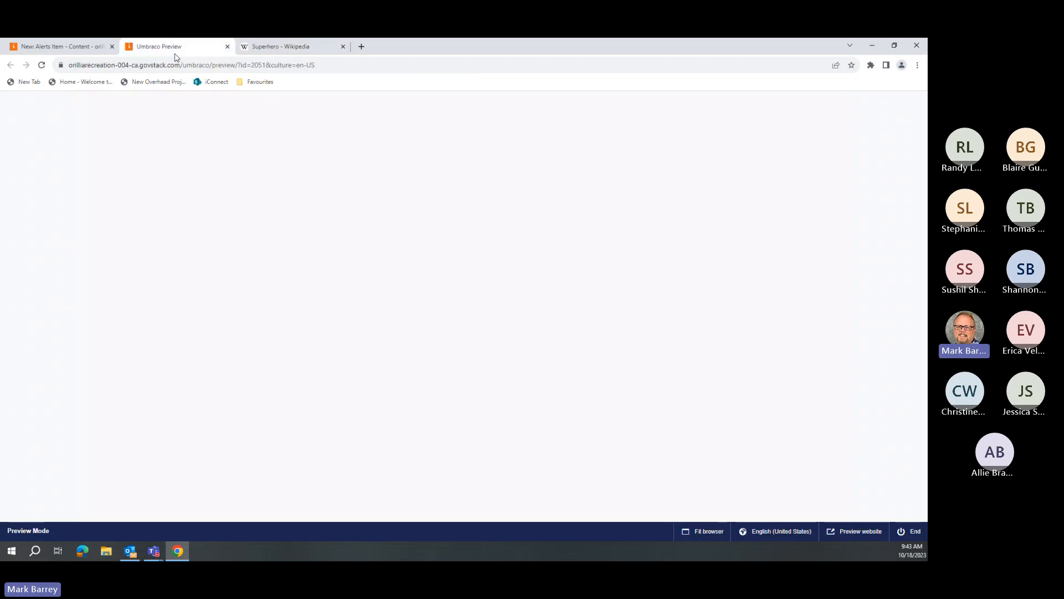
{"action": "left_click", "coordinate": [183, 119]}
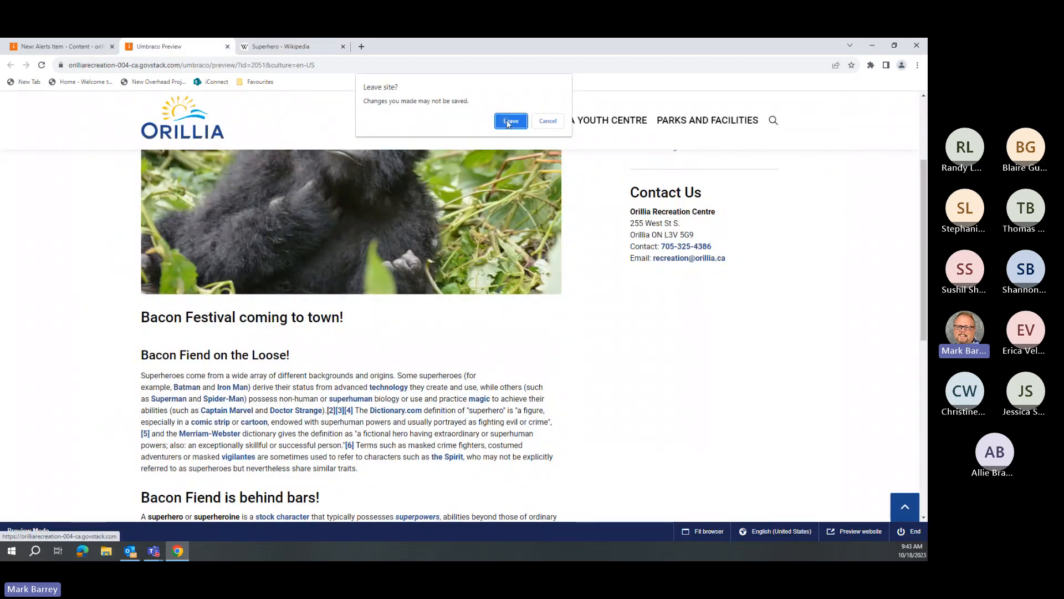
{"action": "left_click", "coordinate": [511, 121]}
{"action": "scroll", "coordinate": [349, 335], "scroll_direction": "down", "scroll_amount": 3}
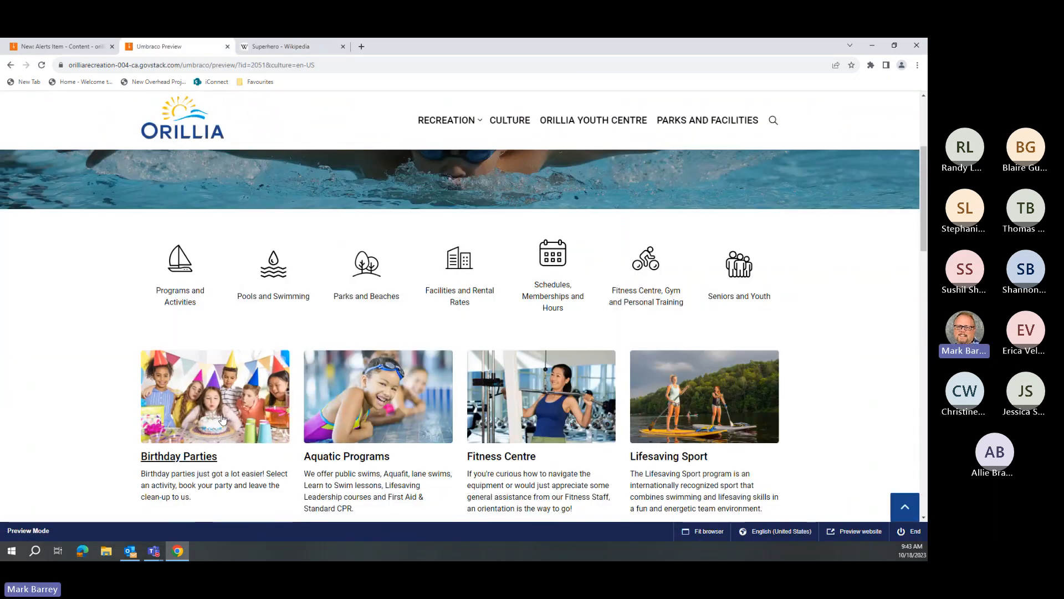
{"action": "left_click", "coordinate": [45, 44]}
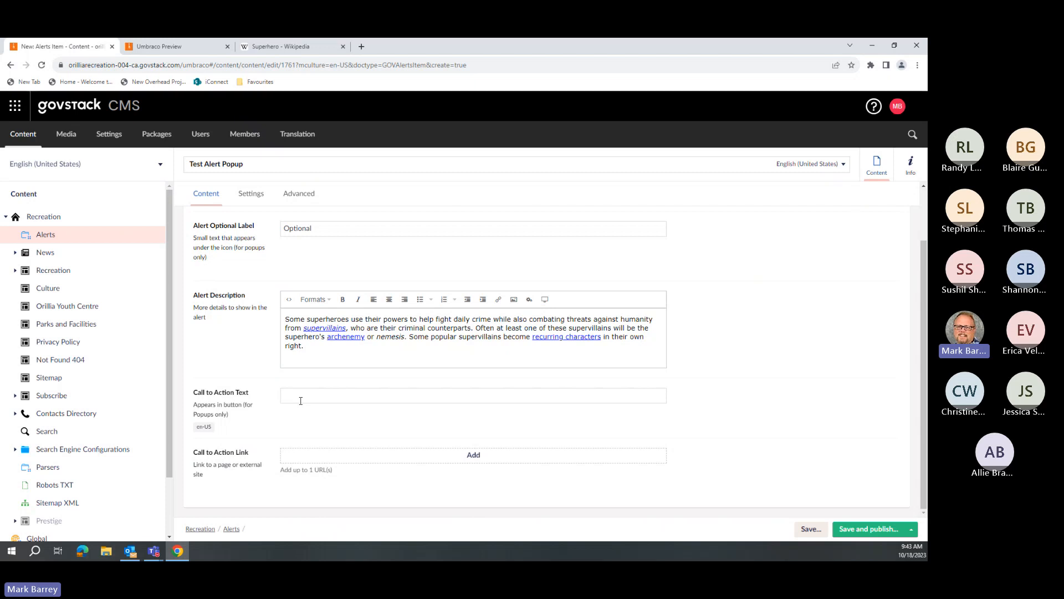
- Enter 'Learn More about the Bacon Festival' as the call-to-action text, correcting a typo
{"action": "scroll", "coordinate": [309, 280], "scroll_direction": "up", "scroll_amount": 1}
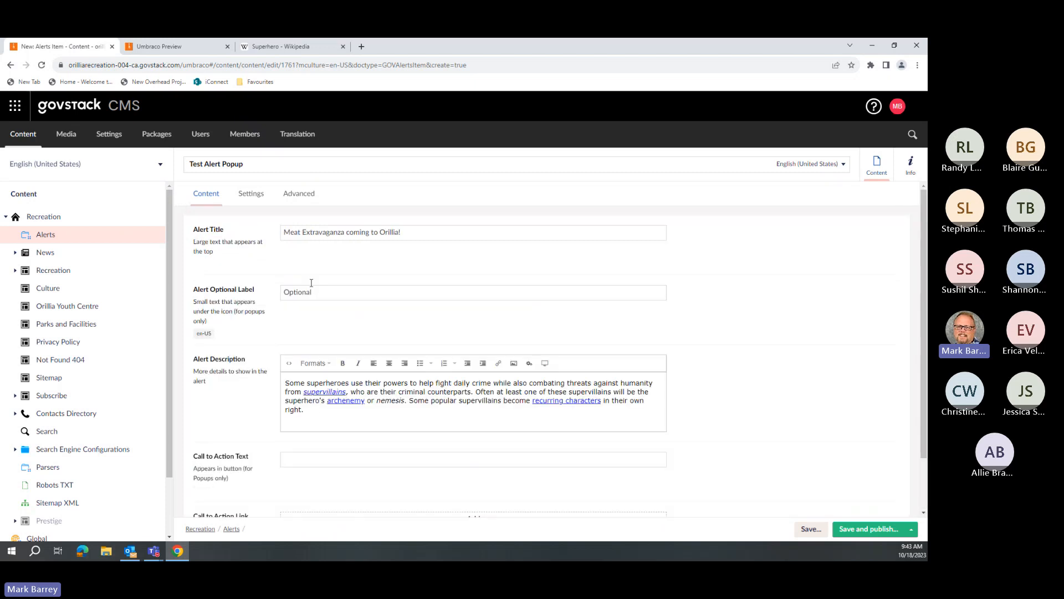
{"action": "scroll", "coordinate": [299, 344], "scroll_direction": "down", "scroll_amount": 1}
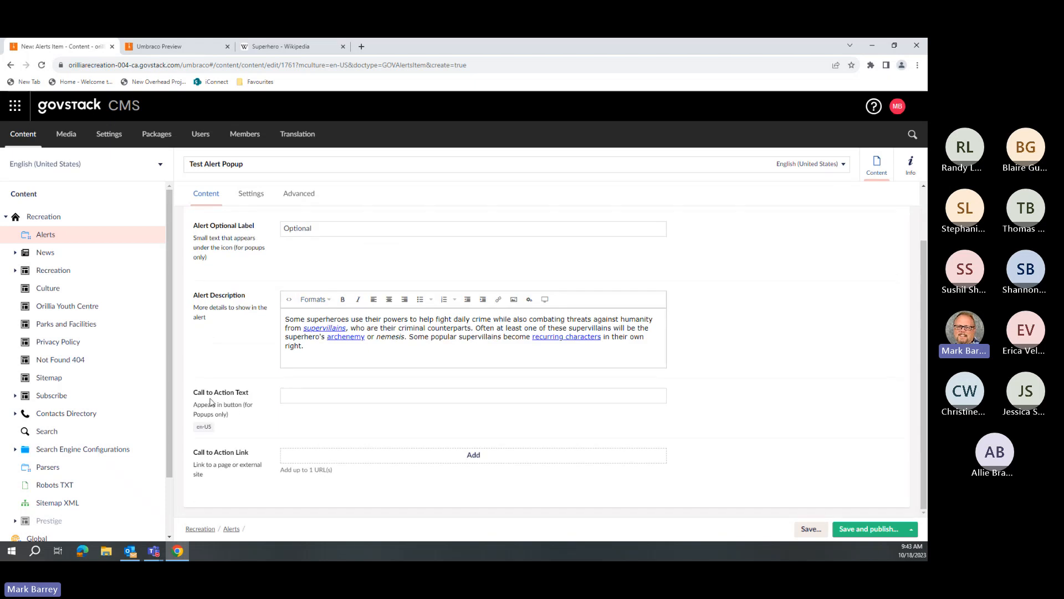
{"action": "left_click", "coordinate": [299, 397]}
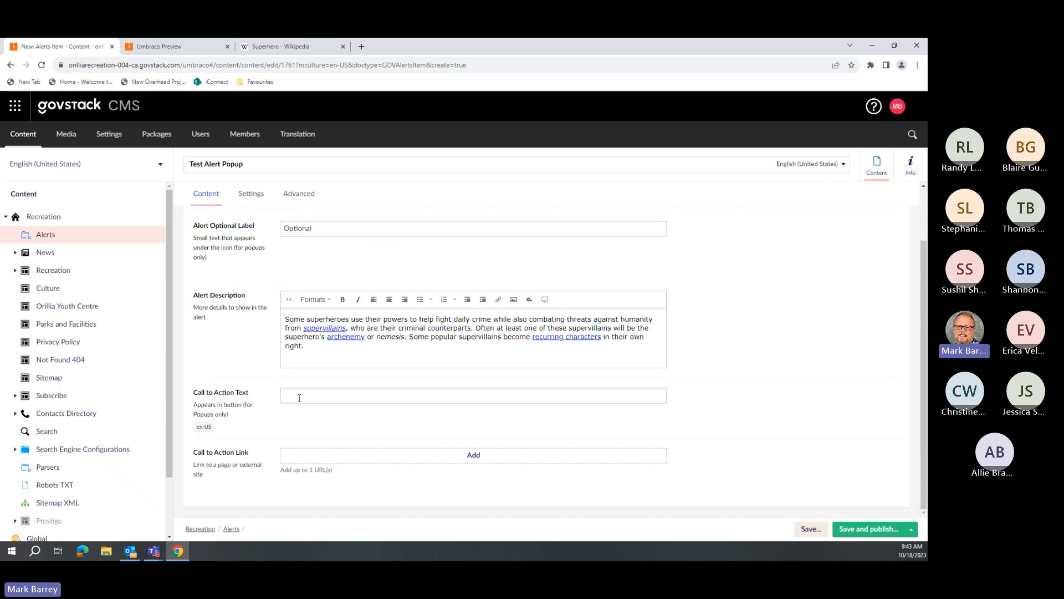
{"action": "type", "text": "Learn More and"}
{"action": "key", "text": "BackSpace"}
{"action": "type", "text": "b"}
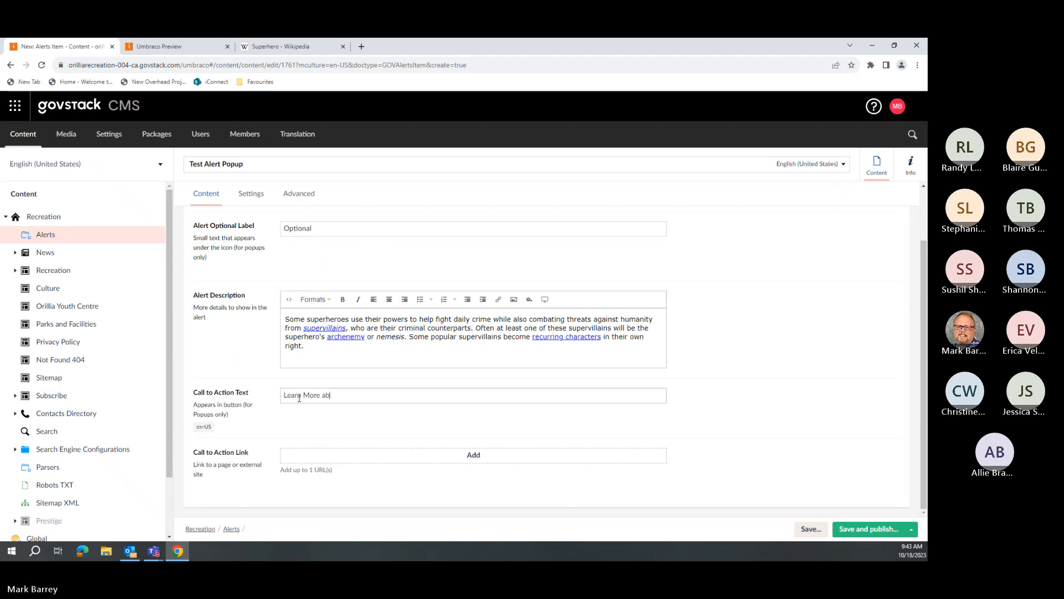
{"action": "type", "text": "out the Baco"}
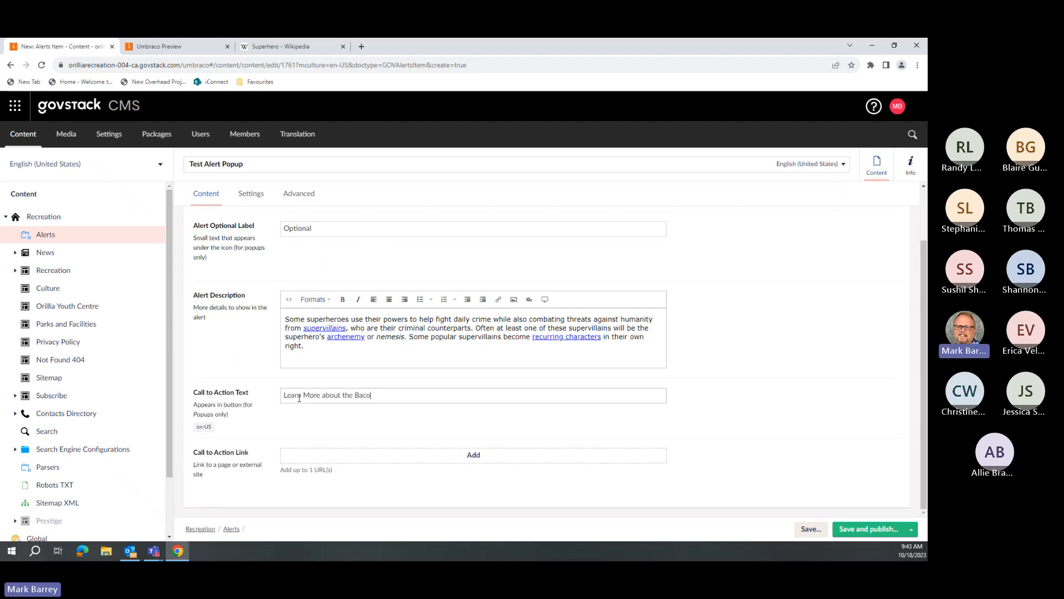
{"action": "type", "text": "n Fest"}
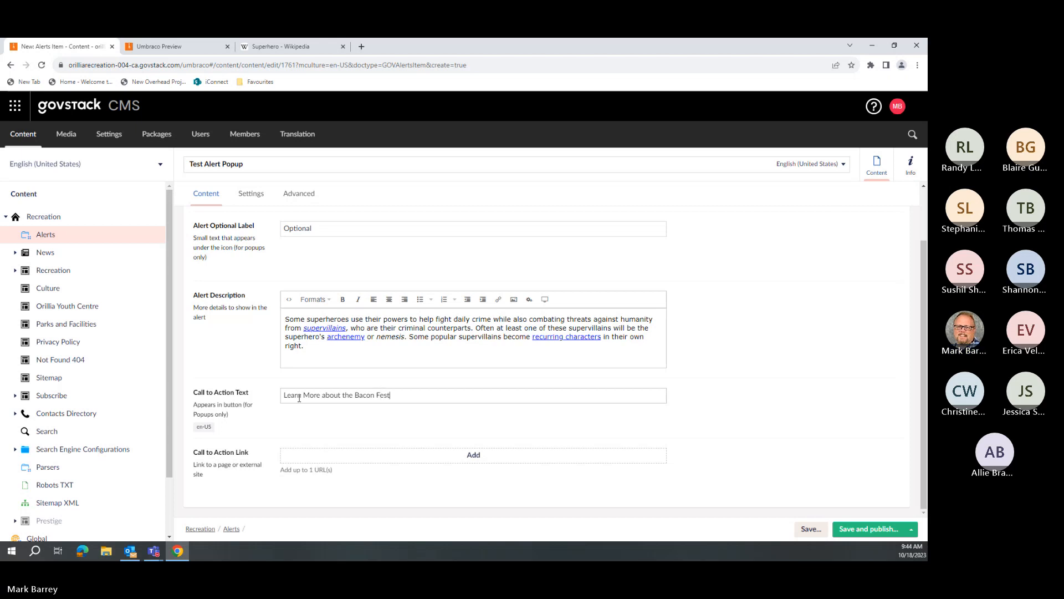
{"action": "type", "text": "ival"}
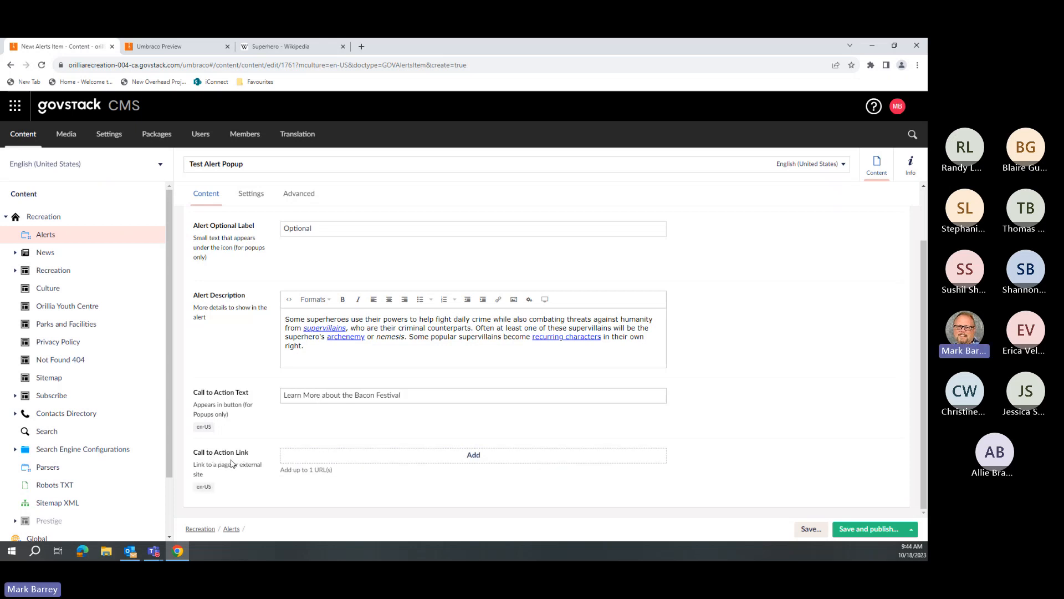
- Link the alert's call-to-action to the Test News Story 1 post under Recreation > News > Posts
{"action": "left_click", "coordinate": [470, 455]}
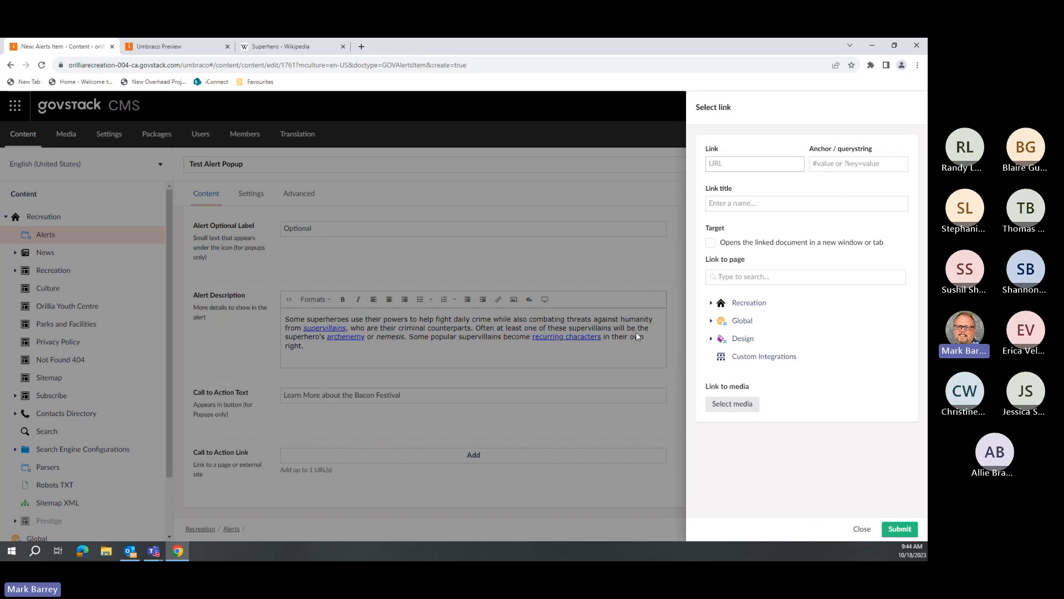
{"action": "left_click", "coordinate": [711, 302]}
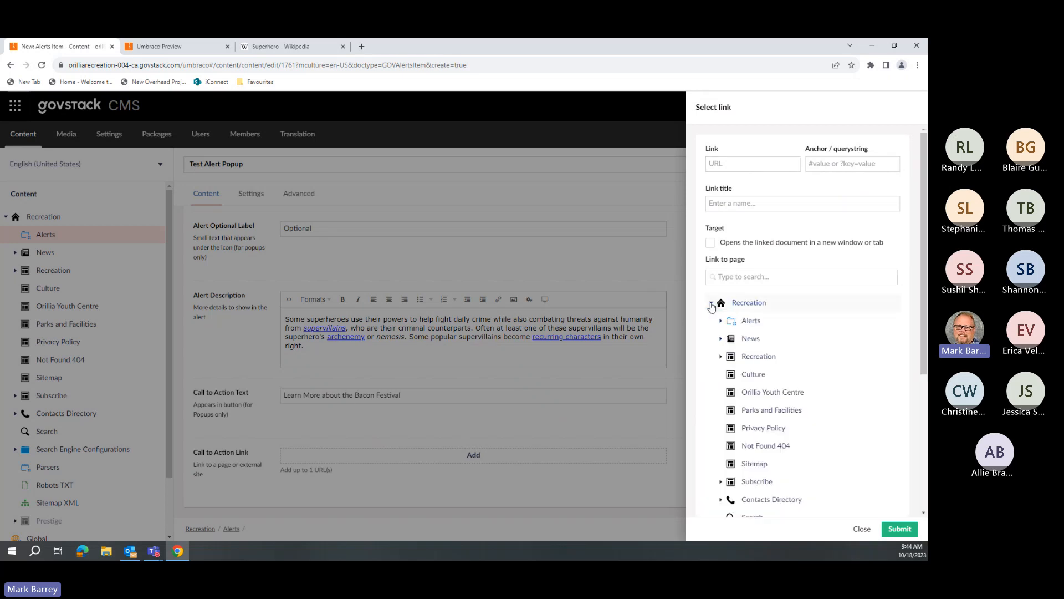
{"action": "left_click", "coordinate": [720, 338]}
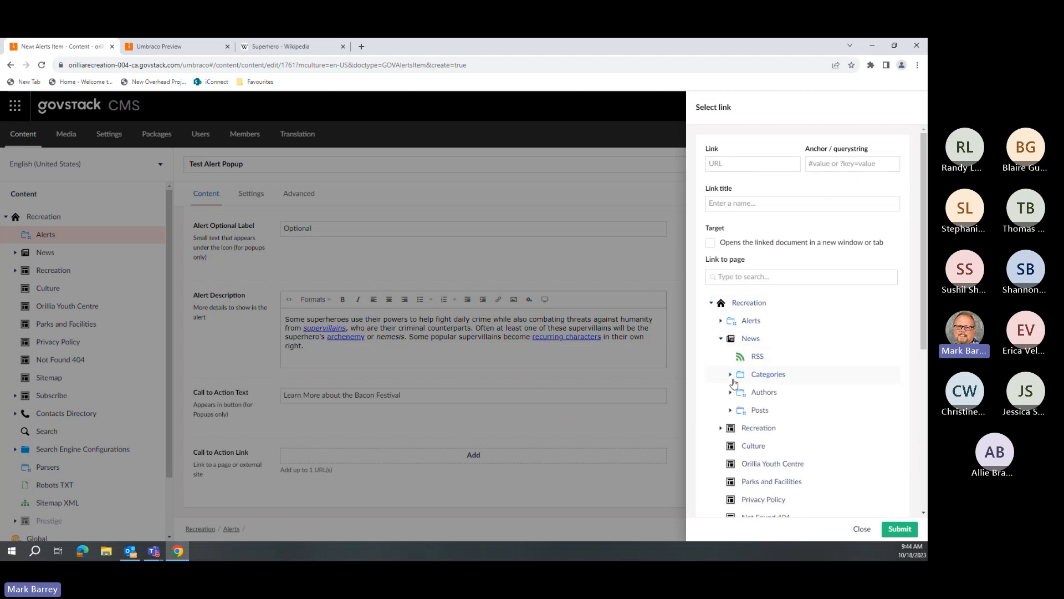
{"action": "left_click", "coordinate": [735, 411]}
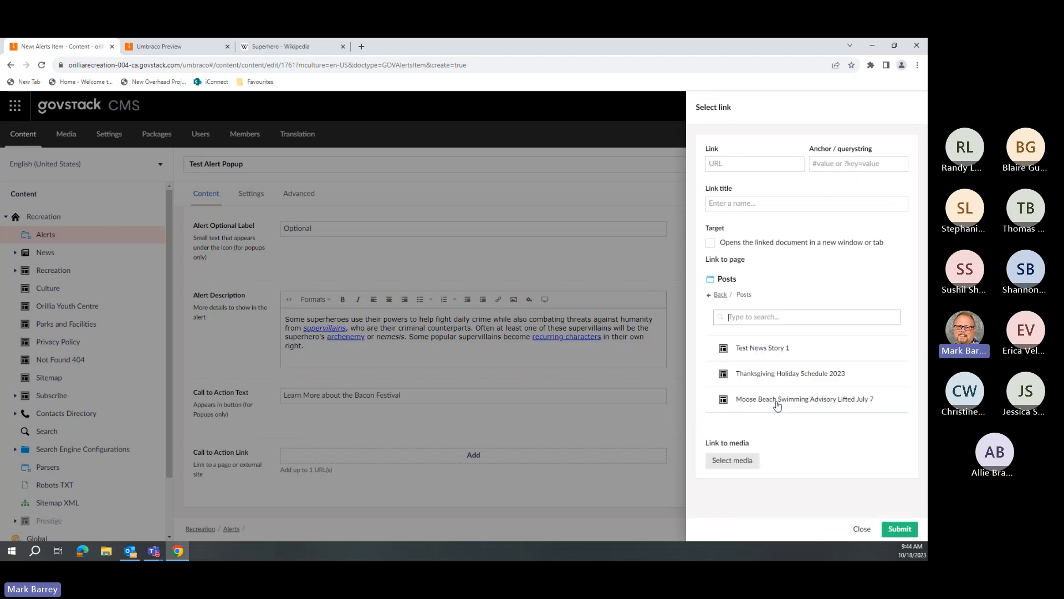
{"action": "left_click", "coordinate": [759, 349]}
{"action": "left_click", "coordinate": [899, 529]}
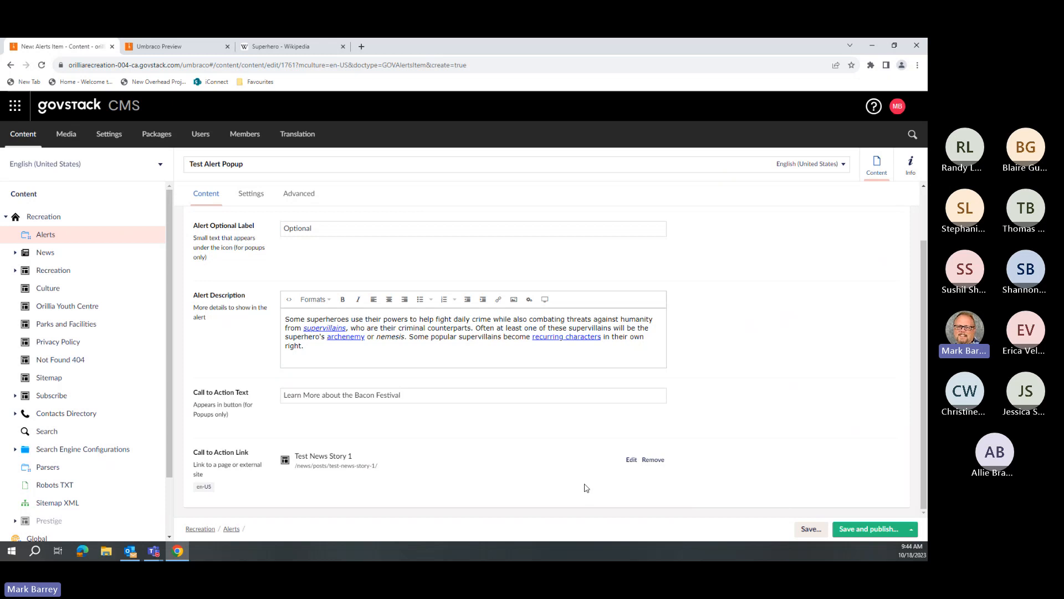
- Recheck the alert's optional label and description fields
{"action": "scroll", "coordinate": [353, 322], "scroll_direction": "up", "scroll_amount": 2}
{"action": "left_click", "coordinate": [308, 293]}
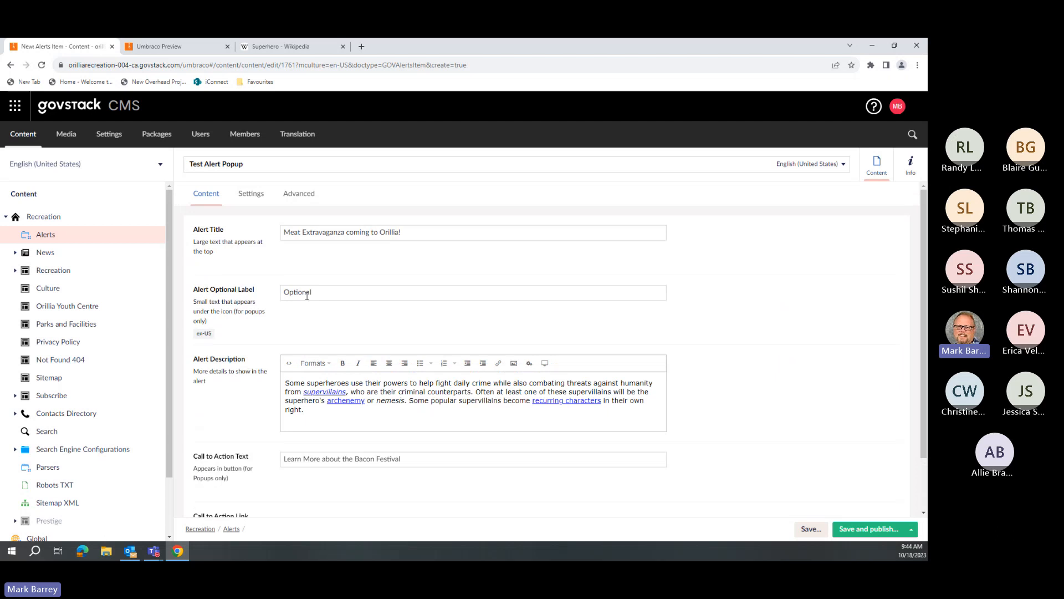
{"action": "scroll", "coordinate": [294, 300], "scroll_direction": "down", "scroll_amount": 1}
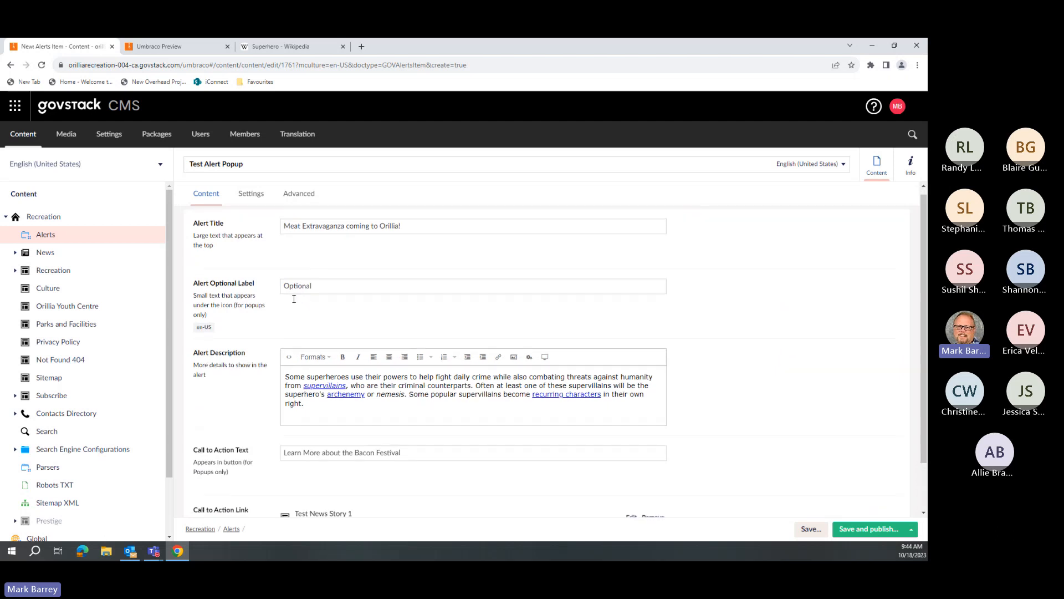
{"action": "left_click", "coordinate": [298, 327]}
{"action": "scroll", "coordinate": [321, 339], "scroll_direction": "down", "scroll_amount": 1}
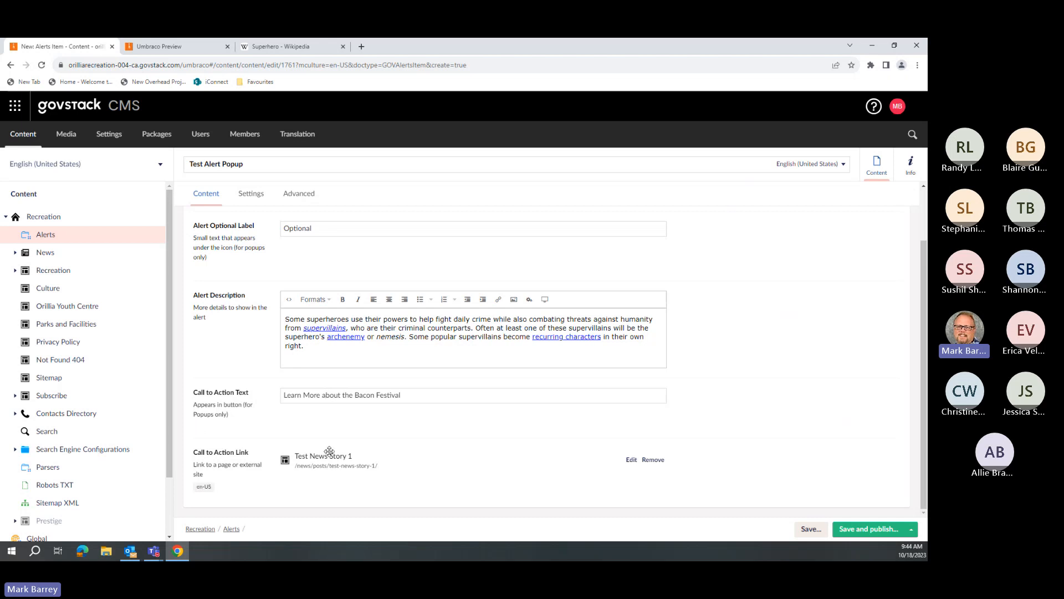
{"action": "scroll", "coordinate": [268, 342], "scroll_direction": "up", "scroll_amount": 1}
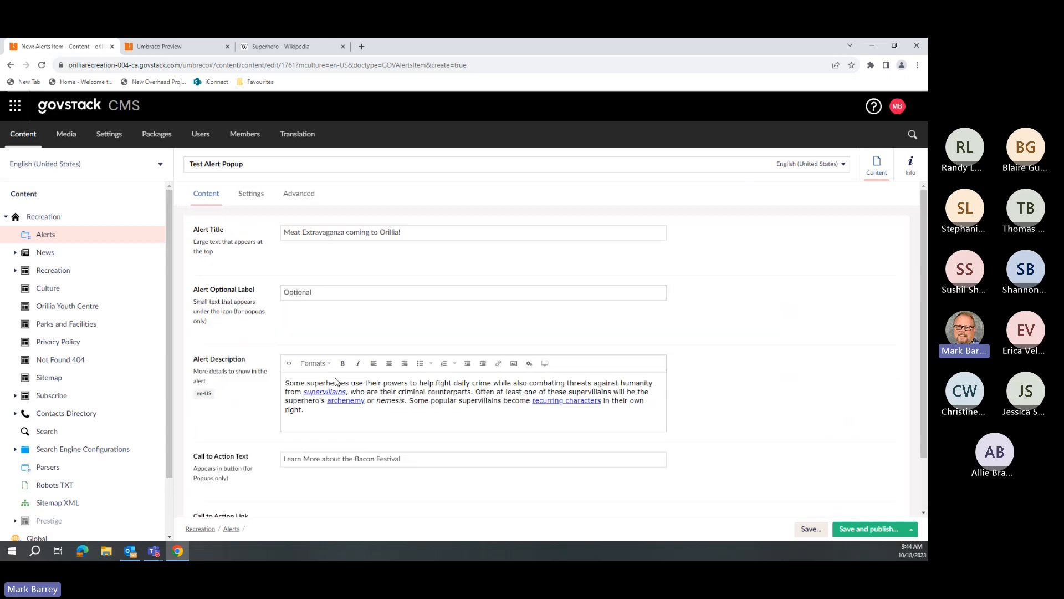
- On the Settings tab, set Alert Type to Popup and Alert Style to "Info" - Blue
{"action": "left_click", "coordinate": [250, 194]}
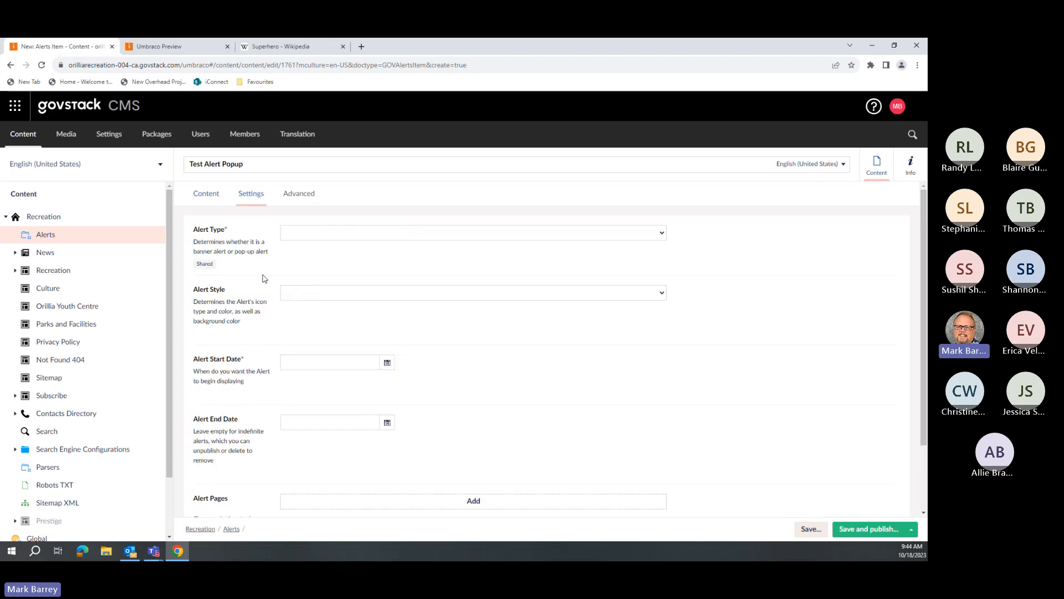
{"action": "left_click", "coordinate": [317, 236]}
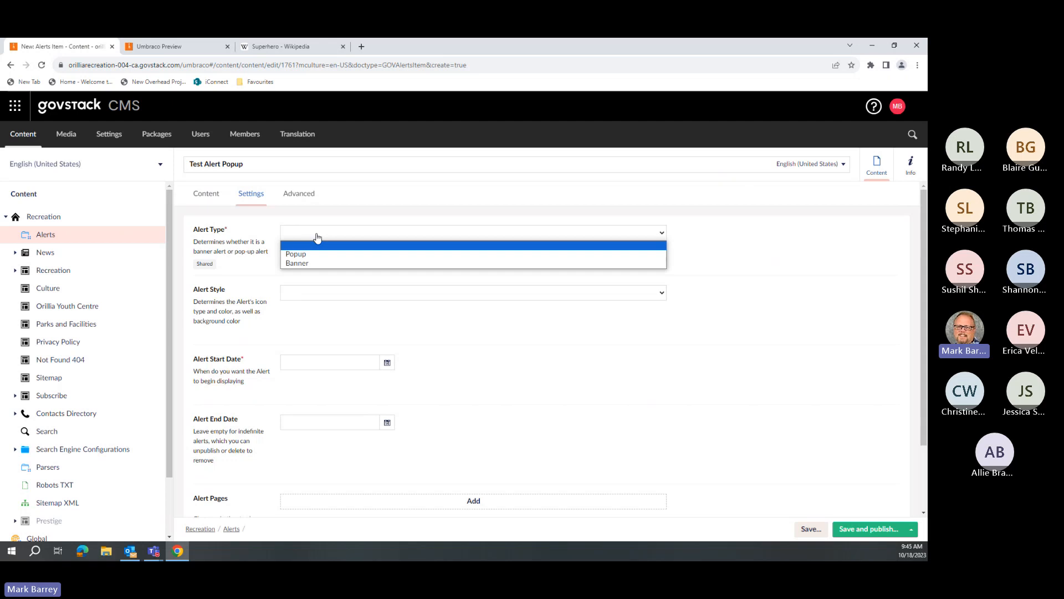
{"action": "left_click", "coordinate": [320, 254]}
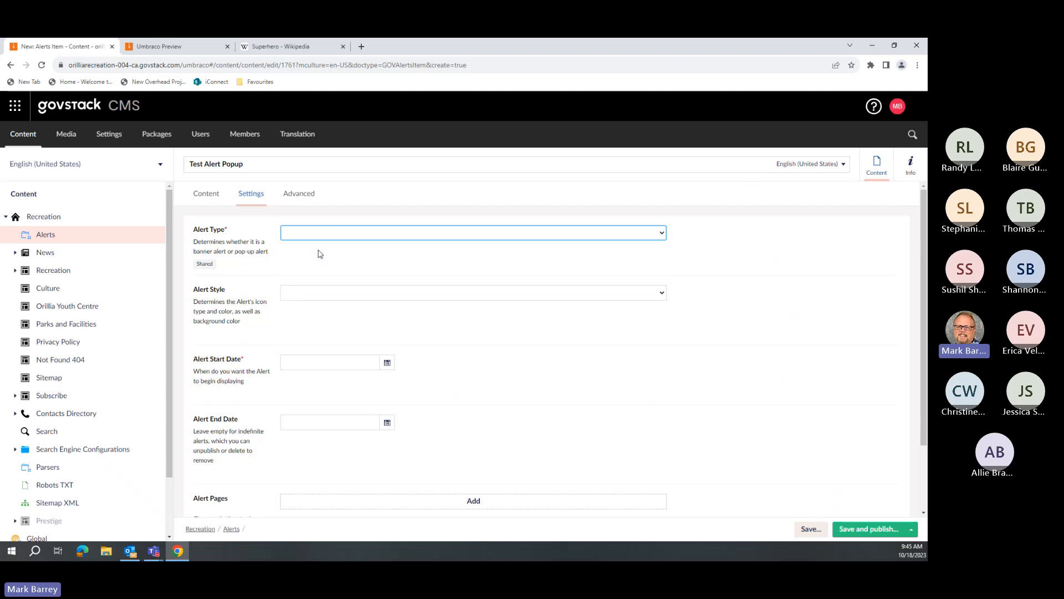
{"action": "left_click", "coordinate": [325, 238]}
{"action": "left_click", "coordinate": [332, 253]}
{"action": "left_click", "coordinate": [389, 298]}
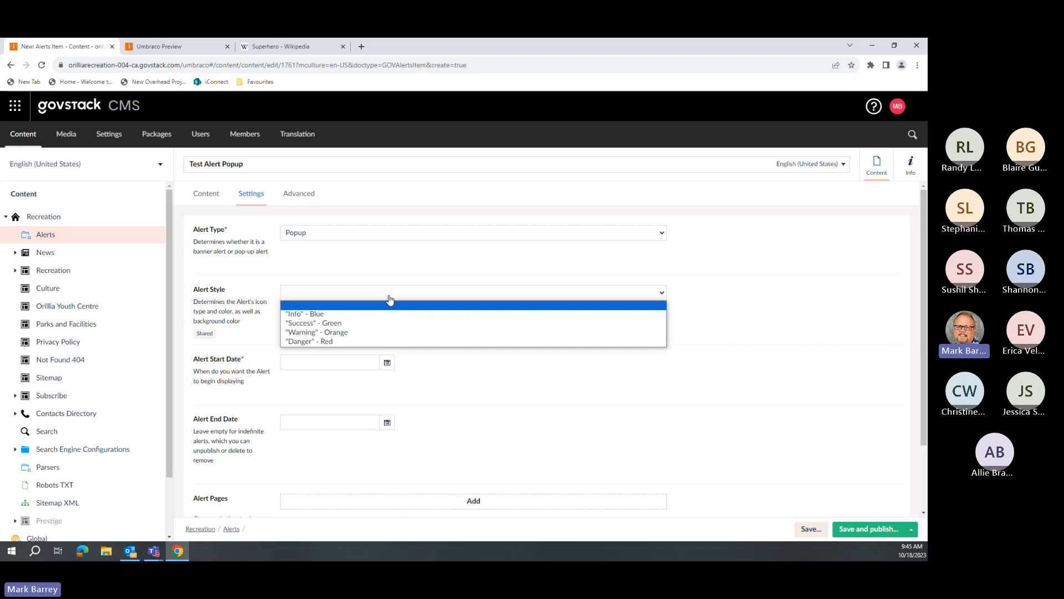
{"action": "left_click", "coordinate": [355, 314]}
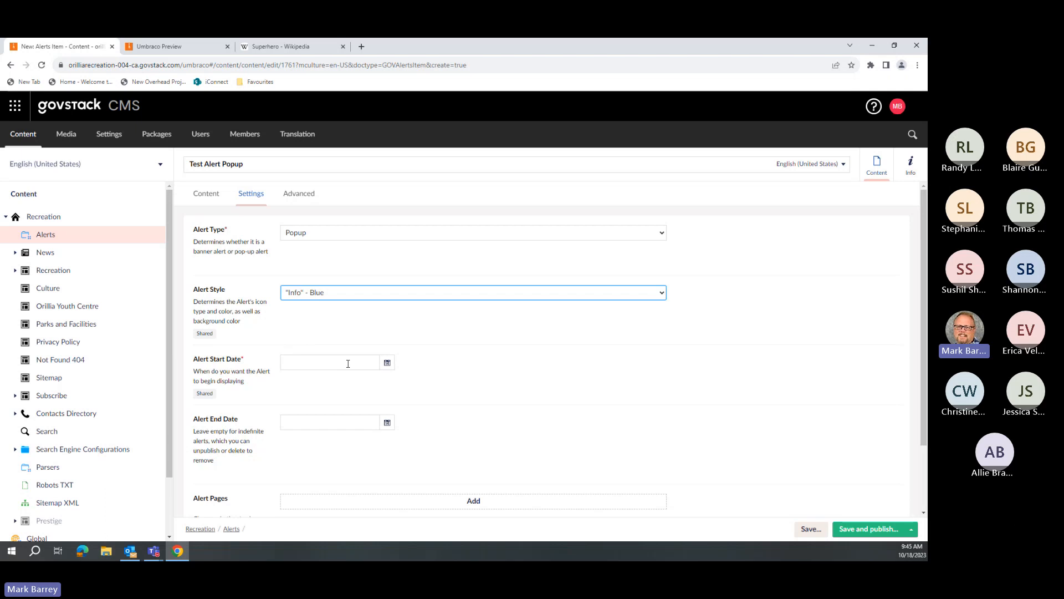
- Set the Alert Start Date to 2023-10-18 at 09:00:00
{"action": "left_click", "coordinate": [348, 363]}
{"action": "left_click", "coordinate": [355, 447]}
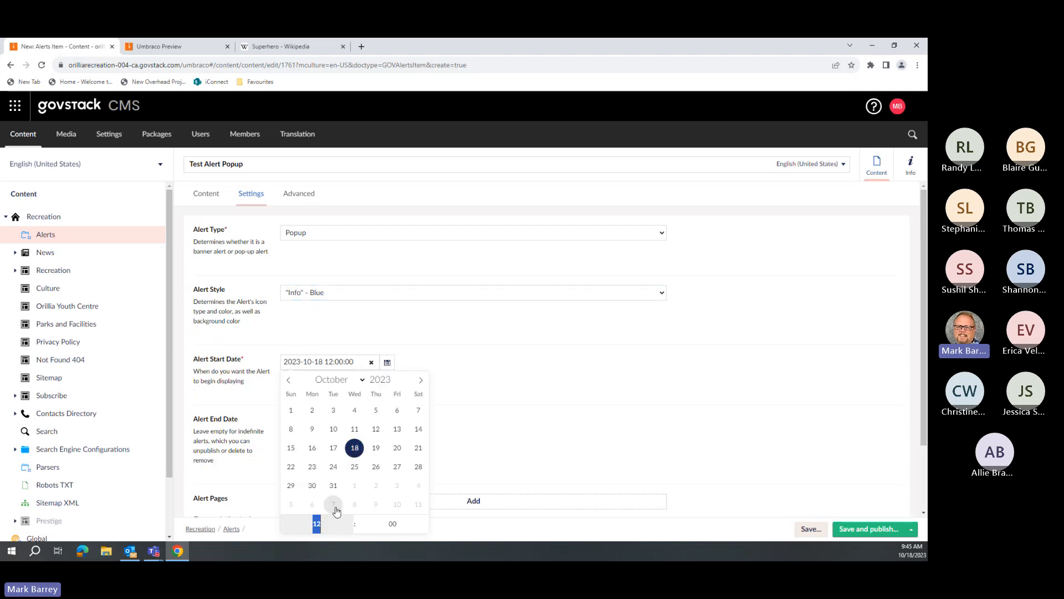
{"action": "type", "text": "09"}
{"action": "left_click", "coordinate": [471, 415]}
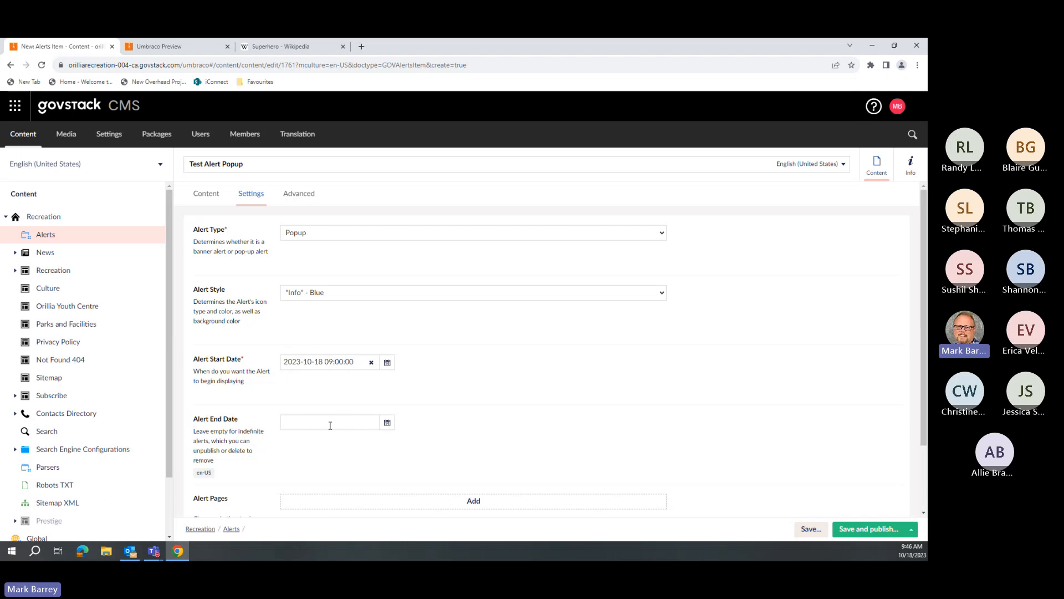
{"action": "scroll", "coordinate": [329, 425], "scroll_direction": "down", "scroll_amount": 2}
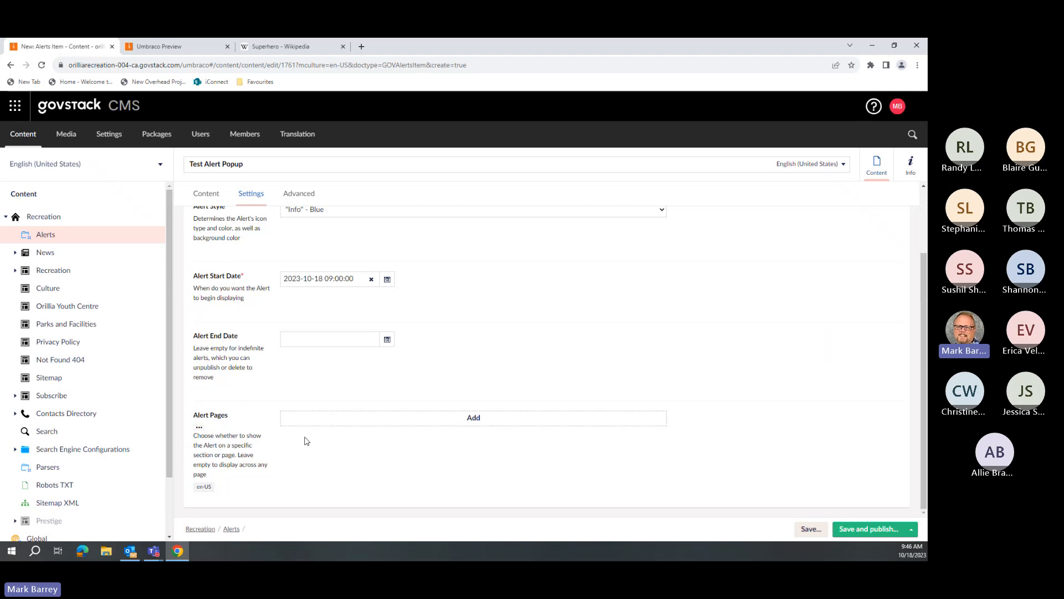
{"action": "left_click", "coordinate": [359, 422]}
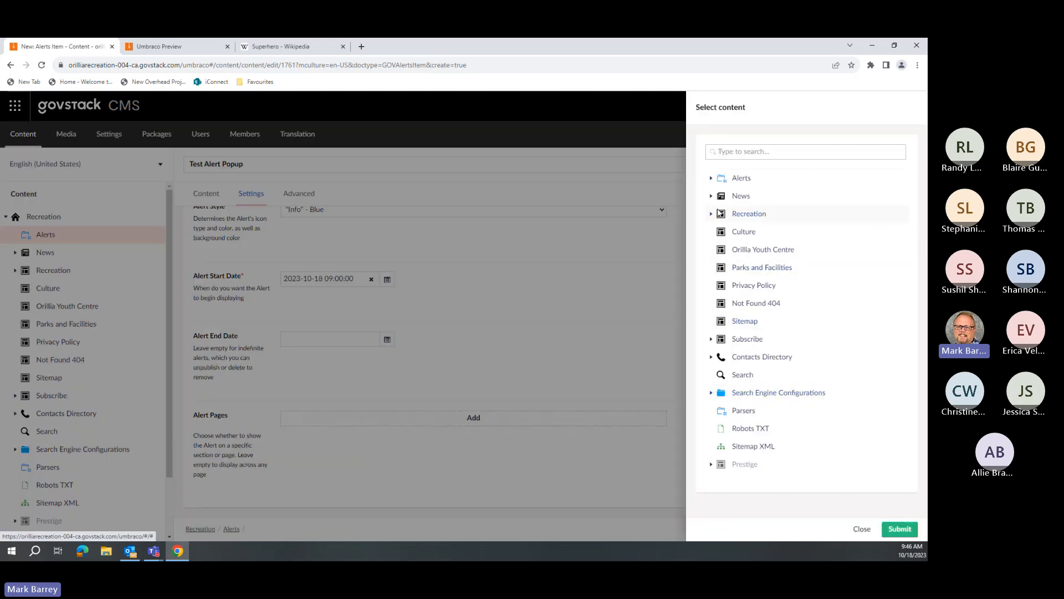
{"action": "left_click", "coordinate": [712, 216]}
{"action": "scroll", "coordinate": [754, 266], "scroll_direction": "down", "scroll_amount": 1}
{"action": "left_click", "coordinate": [751, 229]}
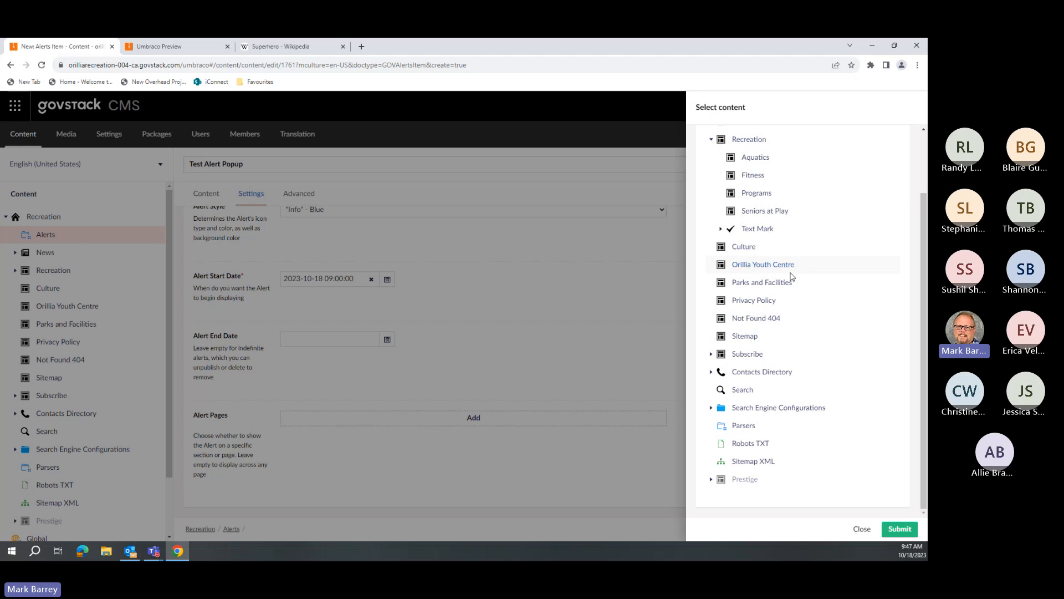
{"action": "left_click", "coordinate": [862, 529]}
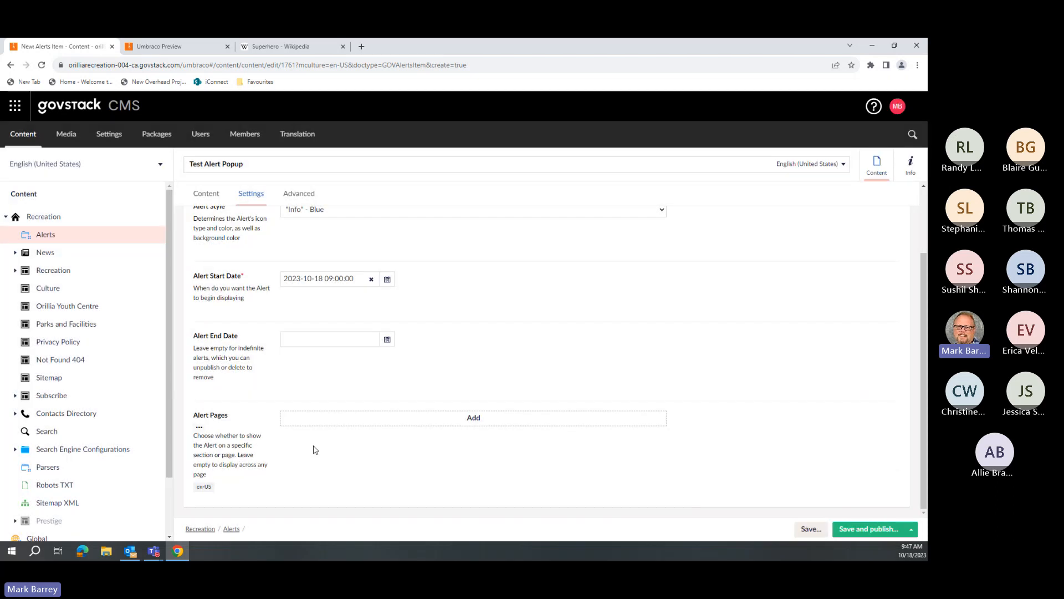
{"action": "left_click", "coordinate": [374, 424]}
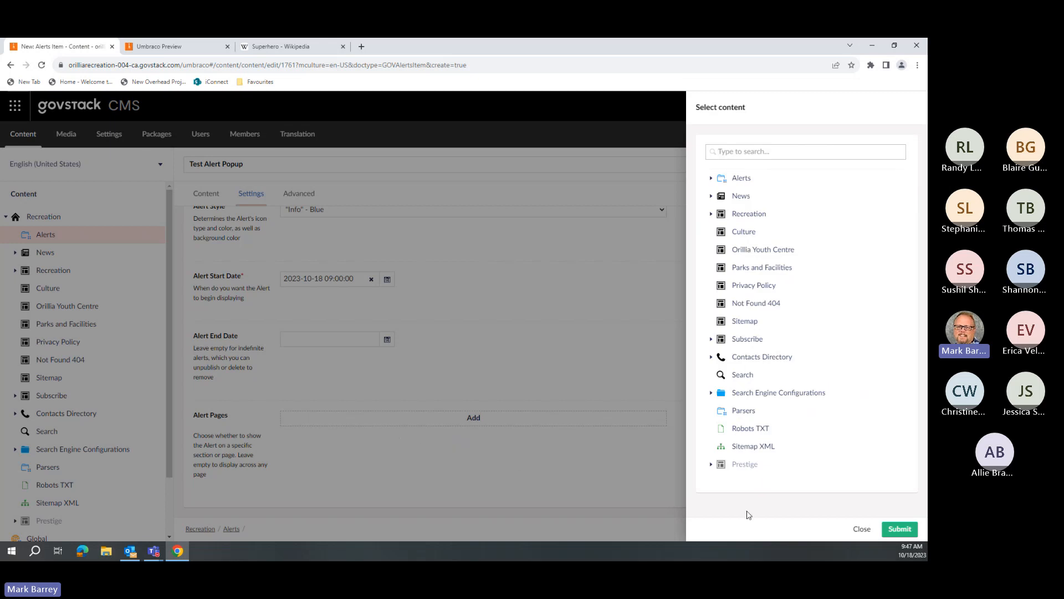
{"action": "left_click", "coordinate": [862, 529]}
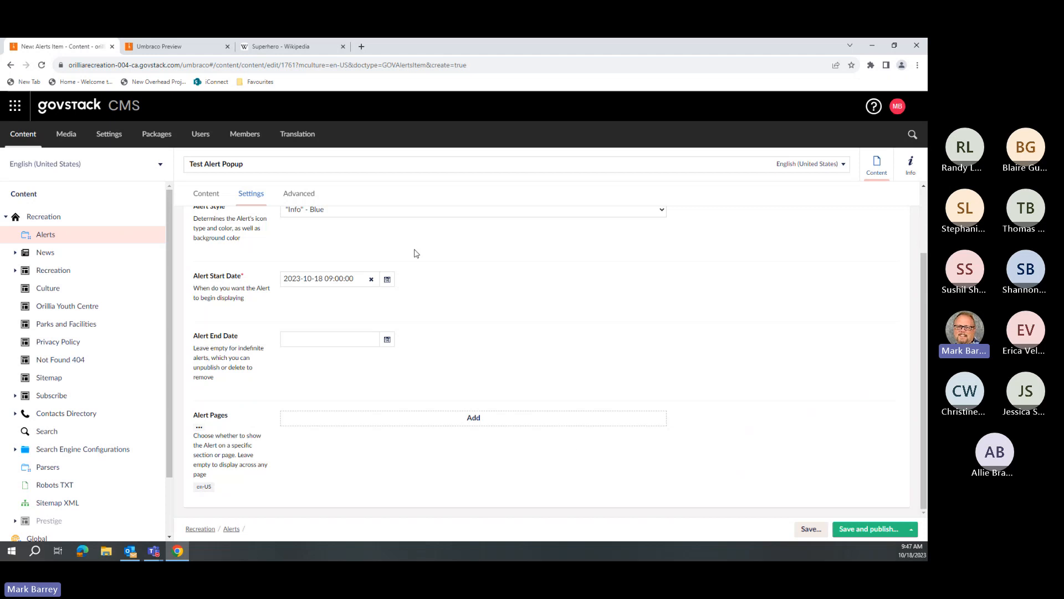
- Review the alert's content and settings, then save and publish the English variant
{"action": "left_click", "coordinate": [290, 195]}
{"action": "left_click", "coordinate": [207, 194]}
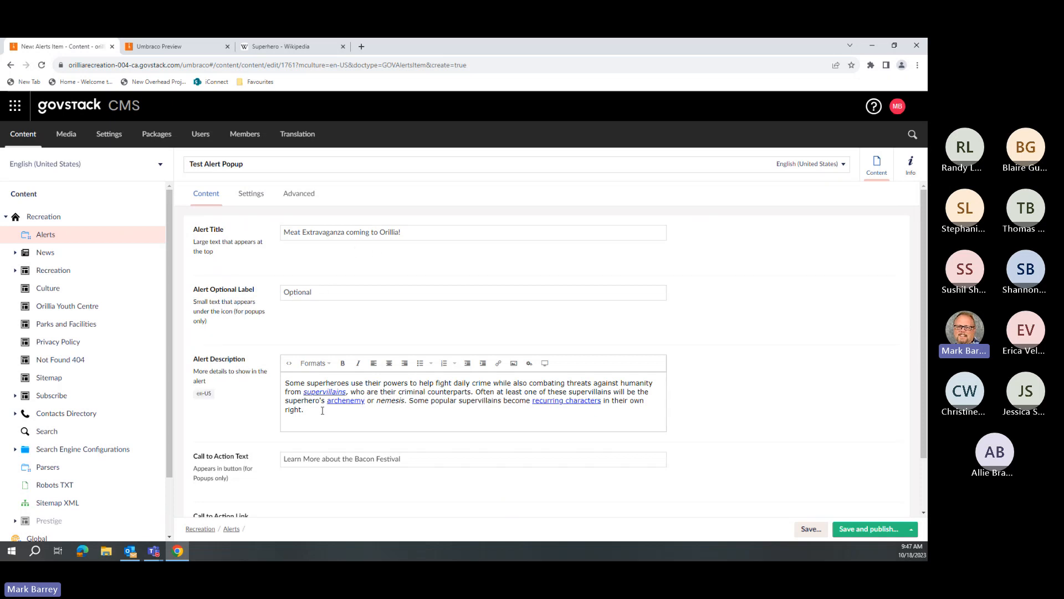
{"action": "scroll", "coordinate": [332, 407], "scroll_direction": "down", "scroll_amount": 2}
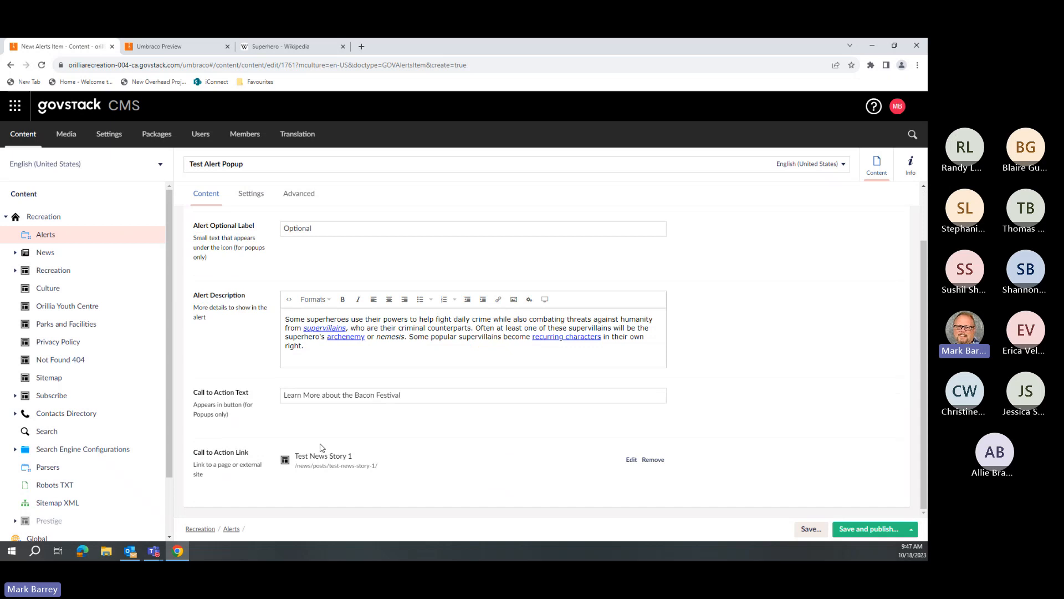
{"action": "left_click", "coordinate": [255, 199]}
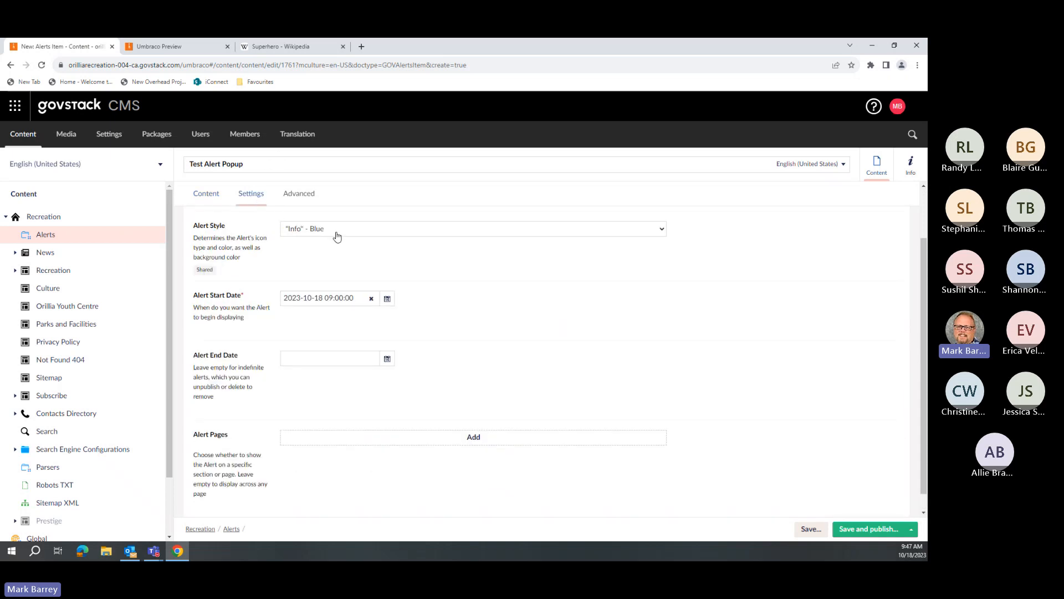
{"action": "scroll", "coordinate": [337, 237], "scroll_direction": "up", "scroll_amount": 2}
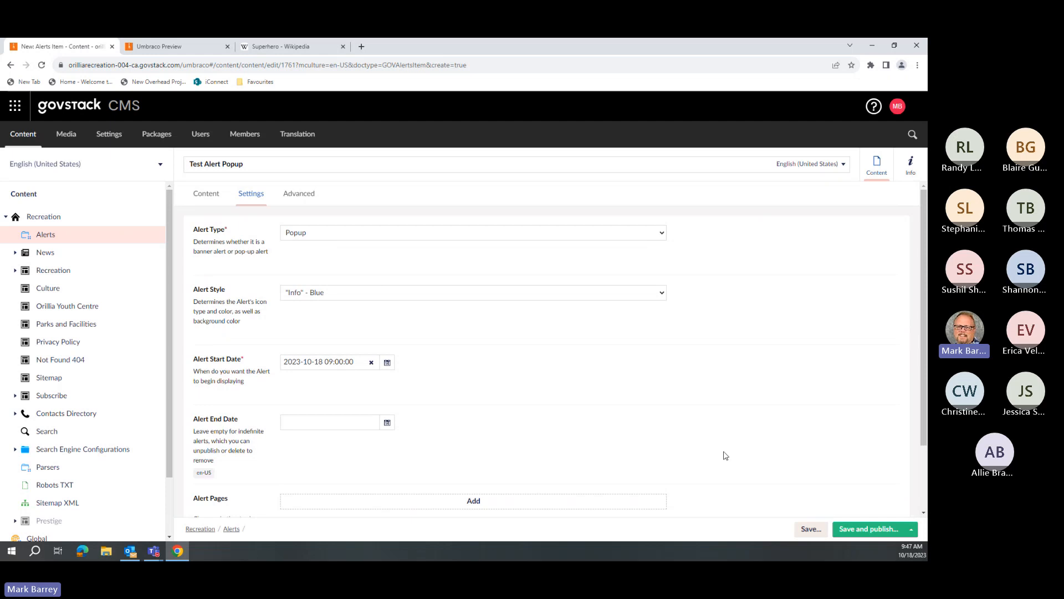
{"action": "left_click", "coordinate": [873, 529]}
{"action": "left_click", "coordinate": [558, 373]}
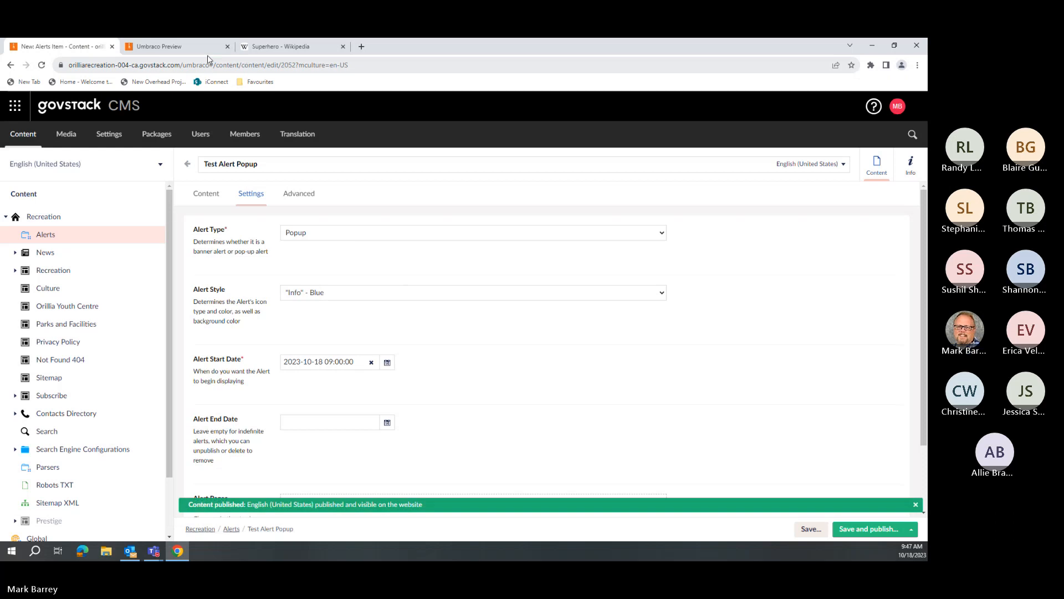
- Select the site's domain in the Umbraco Preview address bar
{"action": "left_click", "coordinate": [194, 48]}
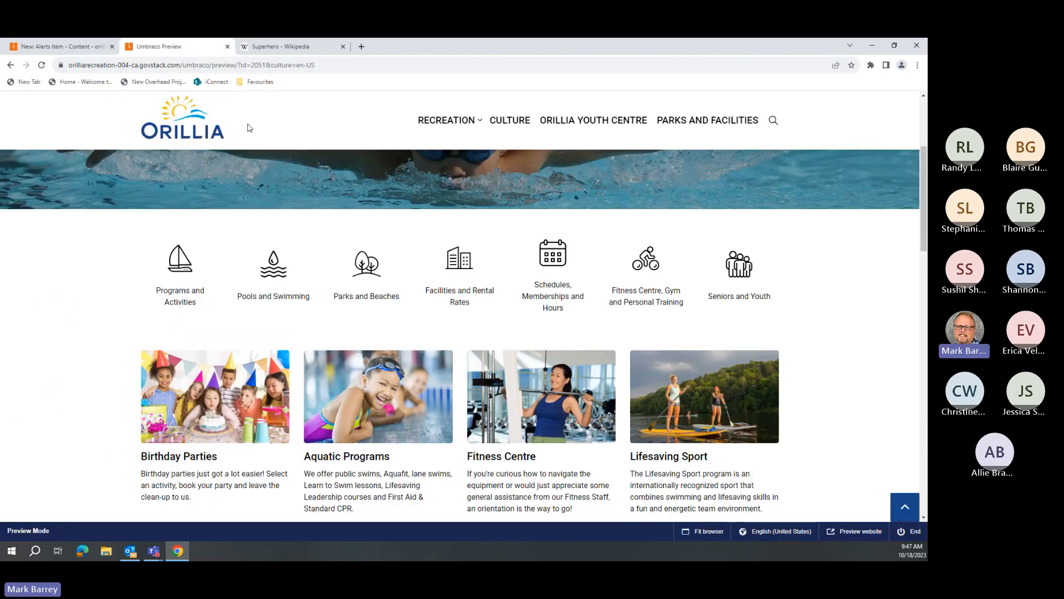
{"action": "left_click", "coordinate": [331, 65]}
{"action": "left_click", "coordinate": [330, 65]}
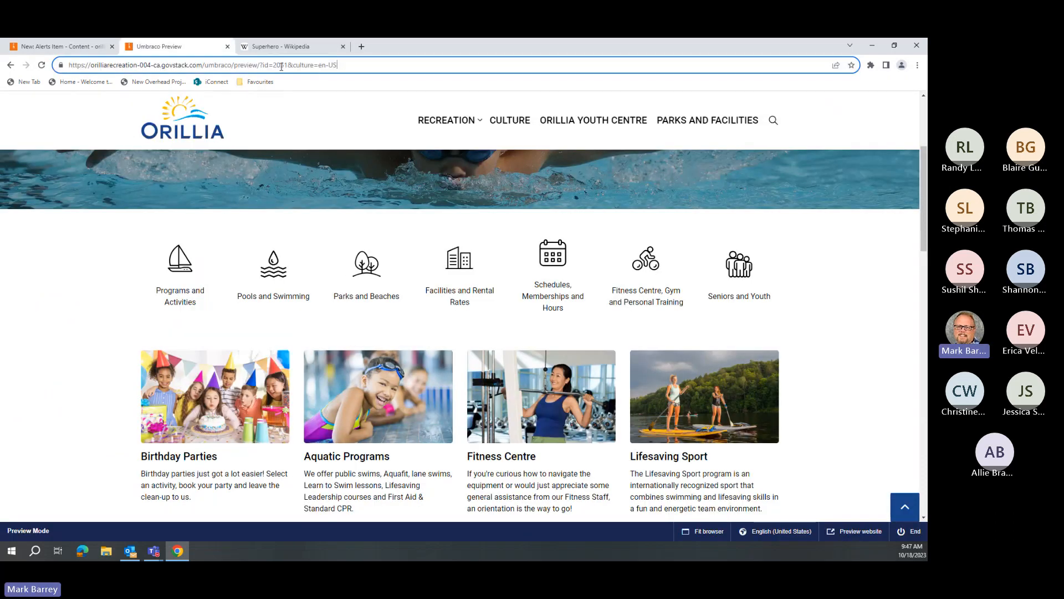
{"action": "left_click_drag", "start_coordinate": [203, 65], "coordinate": [68, 77]}
{"action": "key", "text": "ctrl+c"}
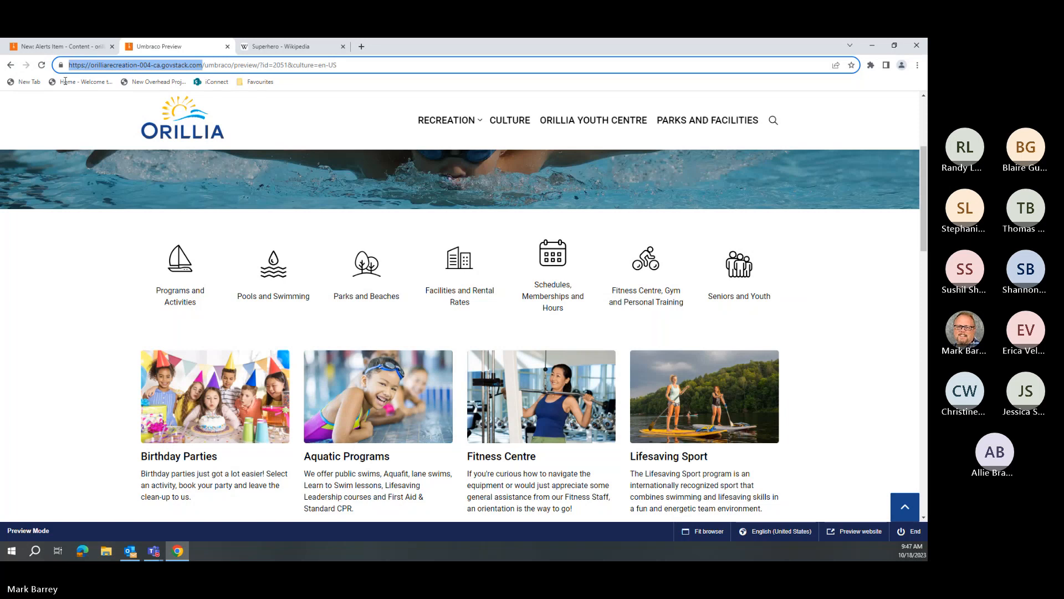
{"action": "left_click", "coordinate": [79, 48]}
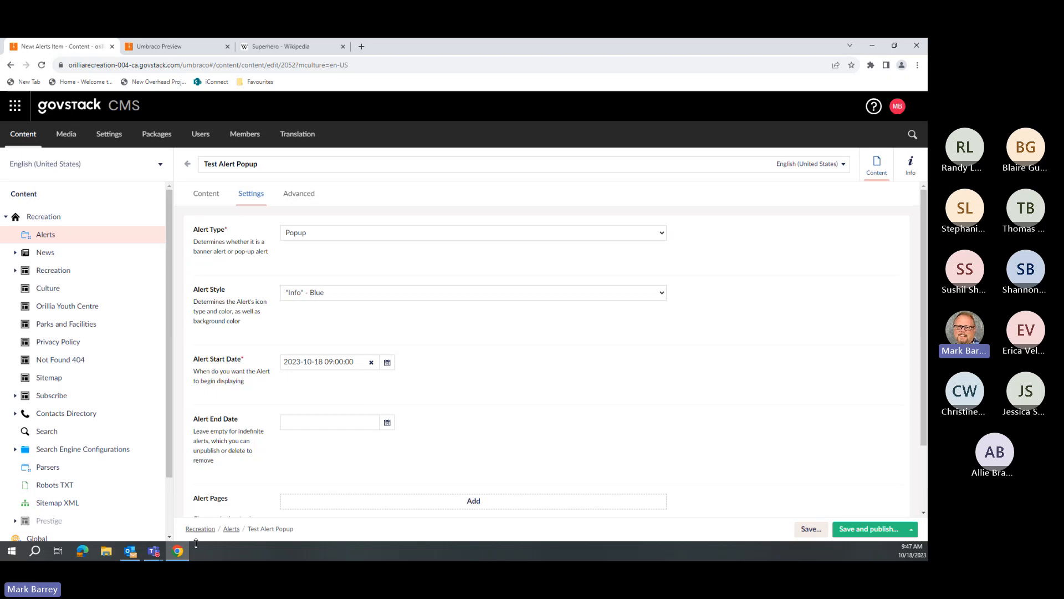
- Load the Orillia Recreation home page in Edge from the pasted address
{"action": "left_click", "coordinate": [82, 551]}
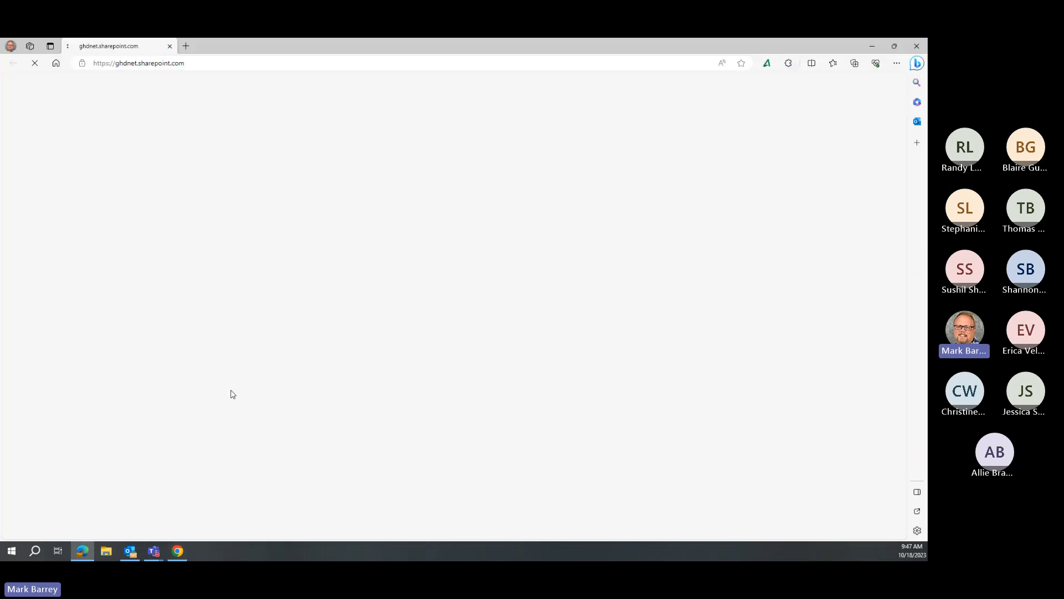
{"action": "left_click", "coordinate": [280, 65]}
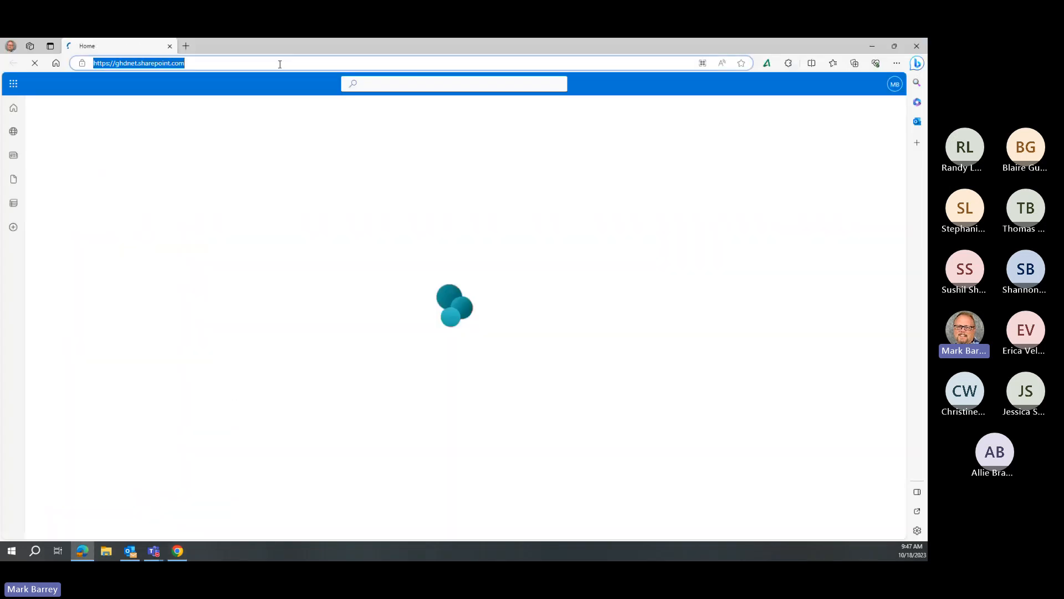
{"action": "key", "text": "ctrl+v"}
{"action": "key", "text": "Return"}
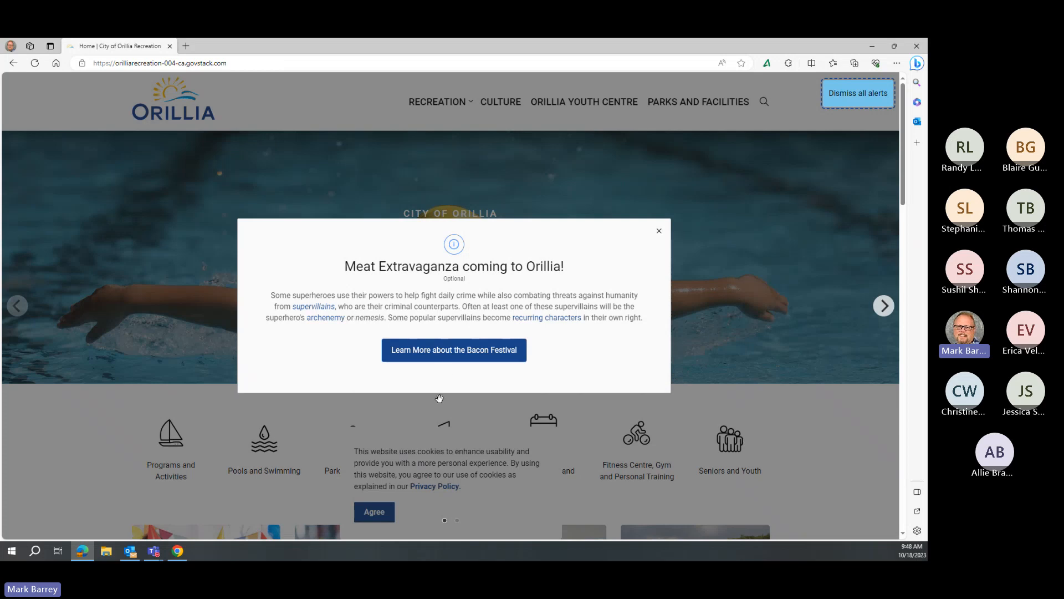
- Follow the popup's Bacon Festival link, accept cookies, and return to the home page
{"action": "left_click", "coordinate": [450, 355]}
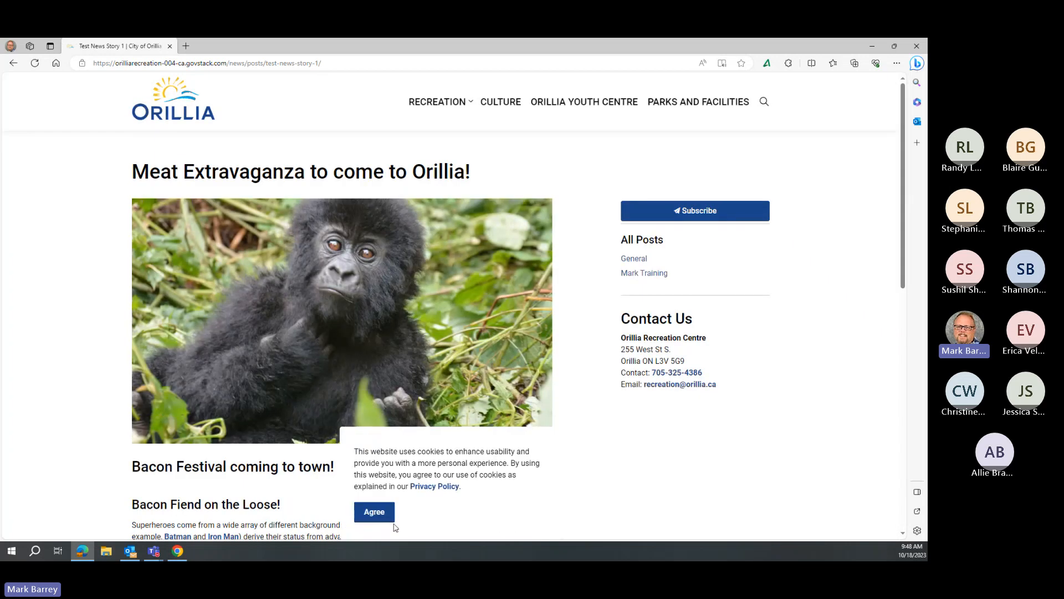
{"action": "left_click", "coordinate": [374, 513]}
{"action": "scroll", "coordinate": [413, 462], "scroll_direction": "down", "scroll_amount": 2}
{"action": "scroll", "coordinate": [416, 459], "scroll_direction": "down", "scroll_amount": 3}
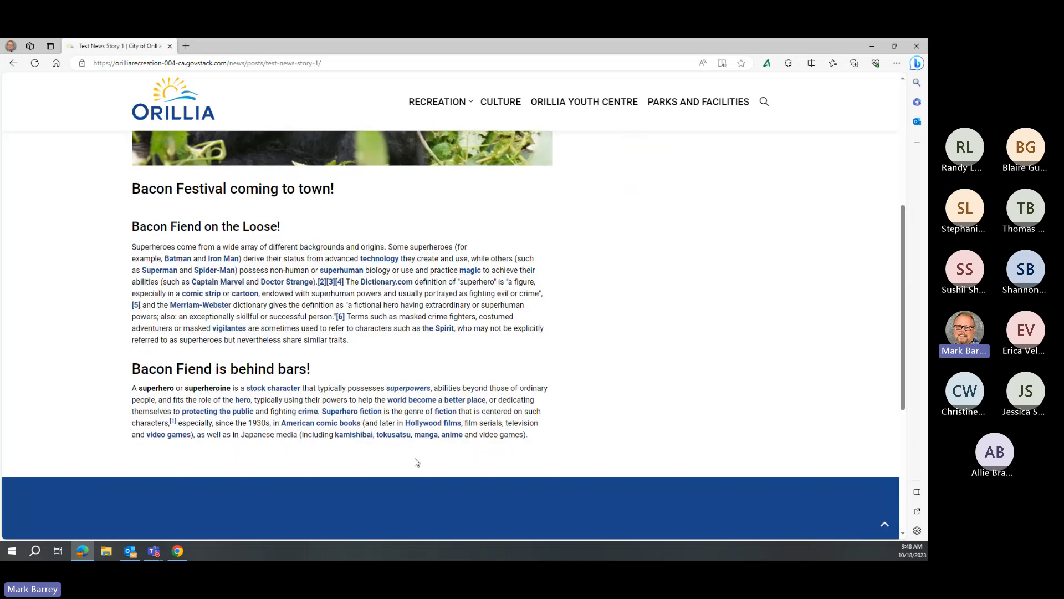
{"action": "scroll", "coordinate": [415, 459], "scroll_direction": "up", "scroll_amount": 5}
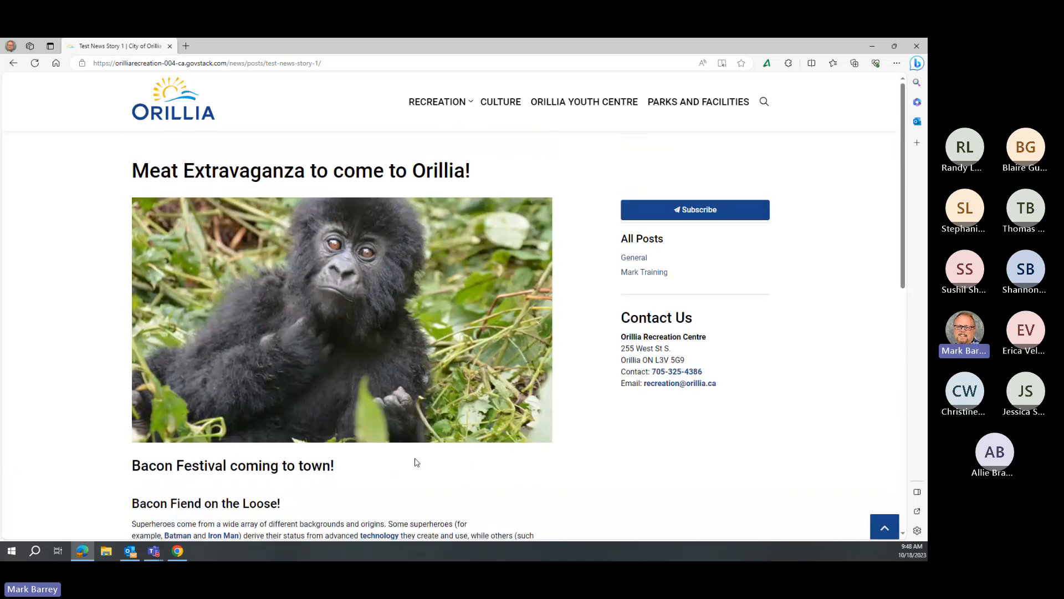
{"action": "left_click", "coordinate": [14, 63]}
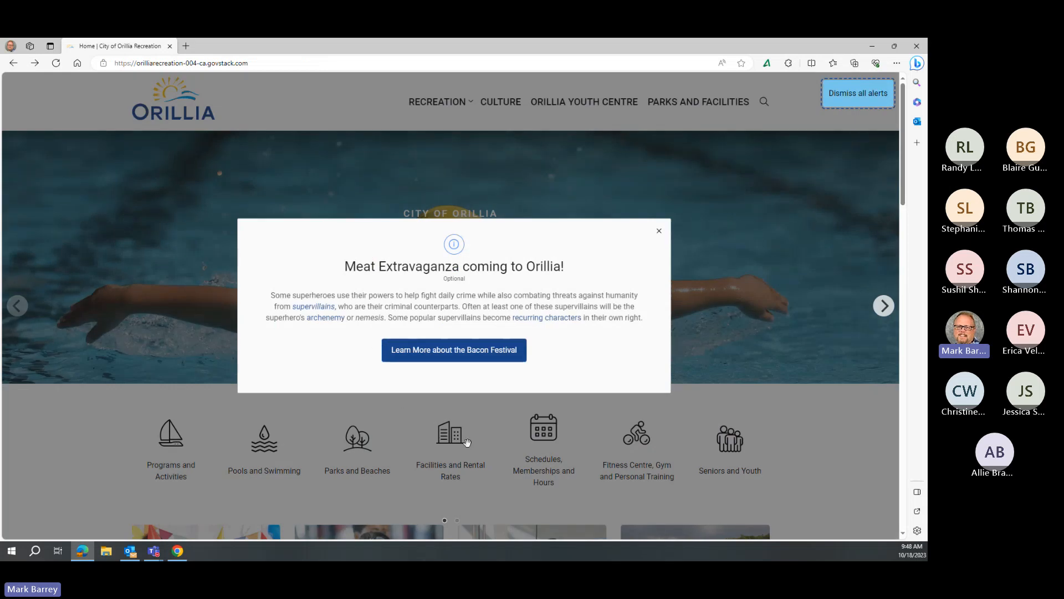
- Cycle the popup back to the Meat Extravaganza alert and close the browser window
{"action": "left_click", "coordinate": [884, 305]}
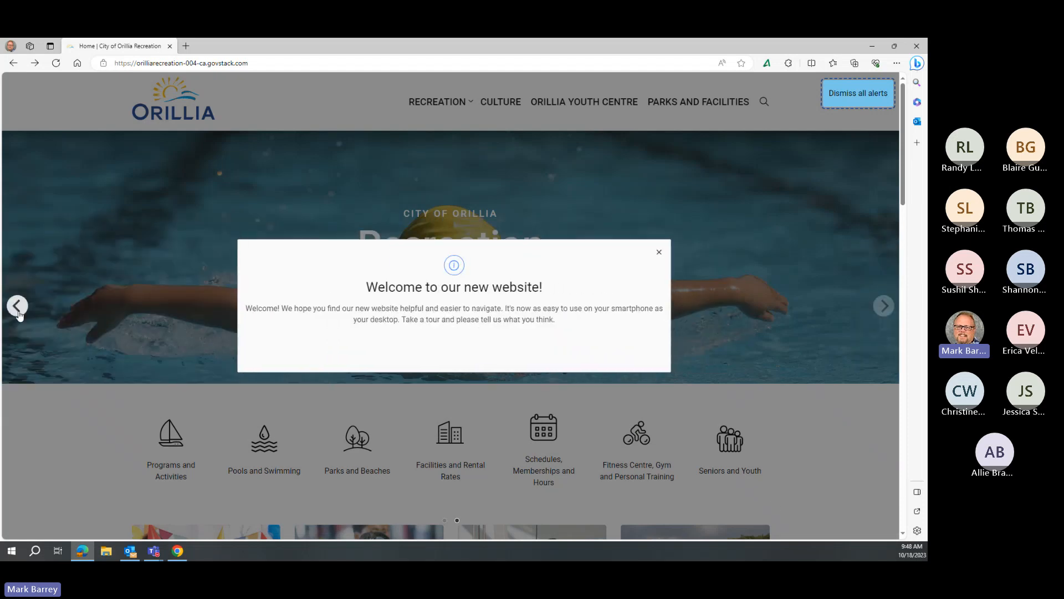
{"action": "left_click", "coordinate": [18, 305]}
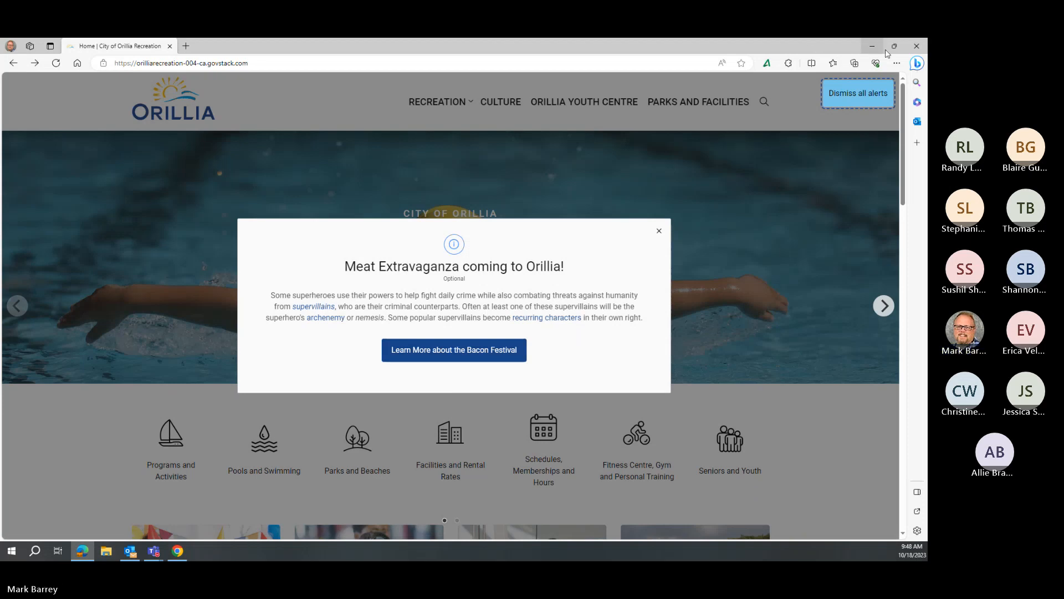
{"action": "left_click", "coordinate": [916, 46]}
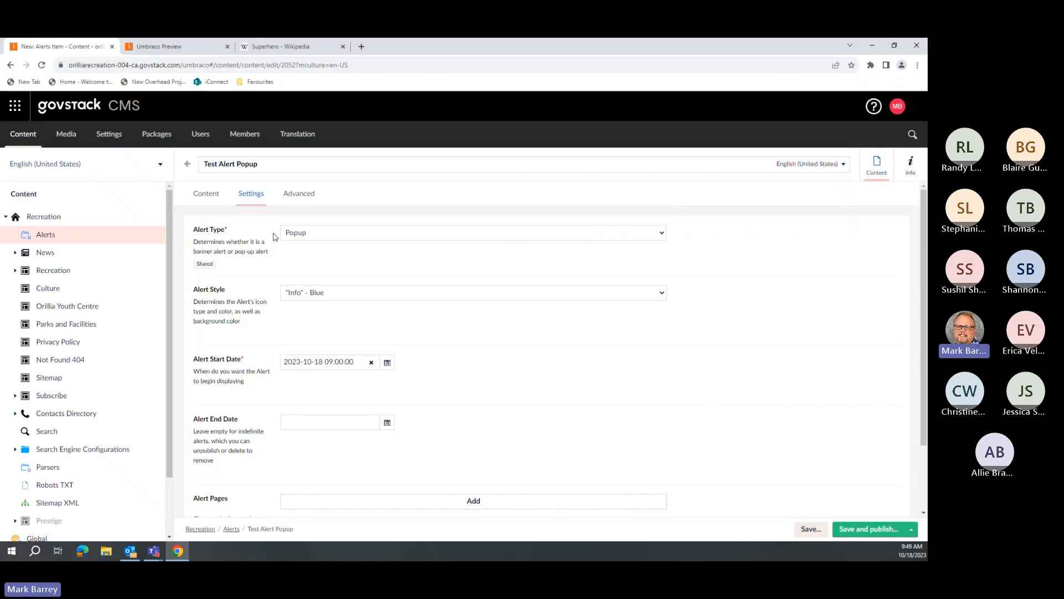
- Create a new alerts item named 'Test Alert Banner', correcting the misspelling
{"action": "left_click", "coordinate": [188, 165]}
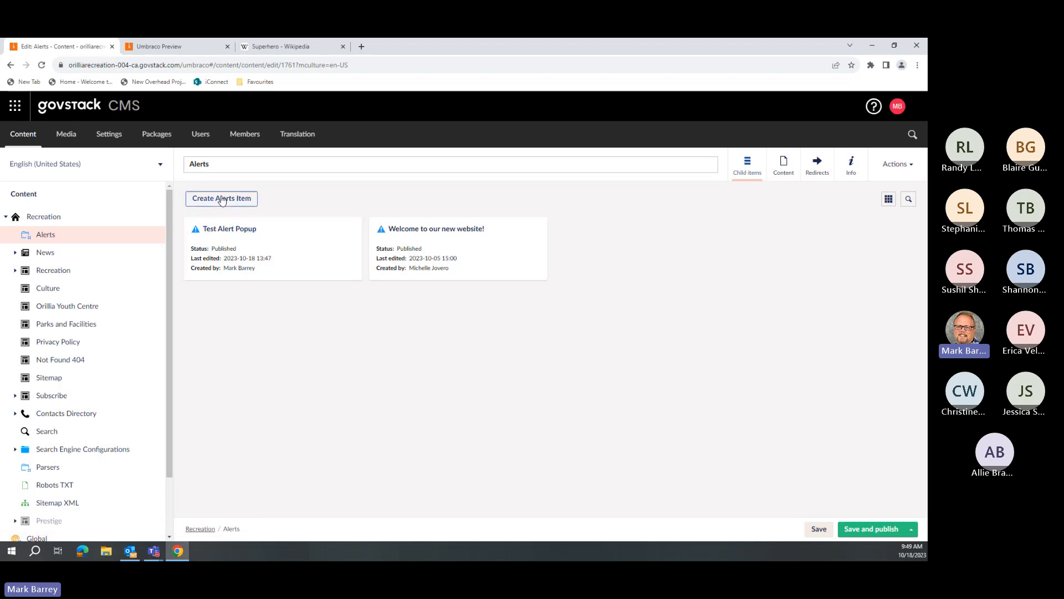
{"action": "left_click", "coordinate": [248, 199]}
{"action": "type", "text": "Tes"}
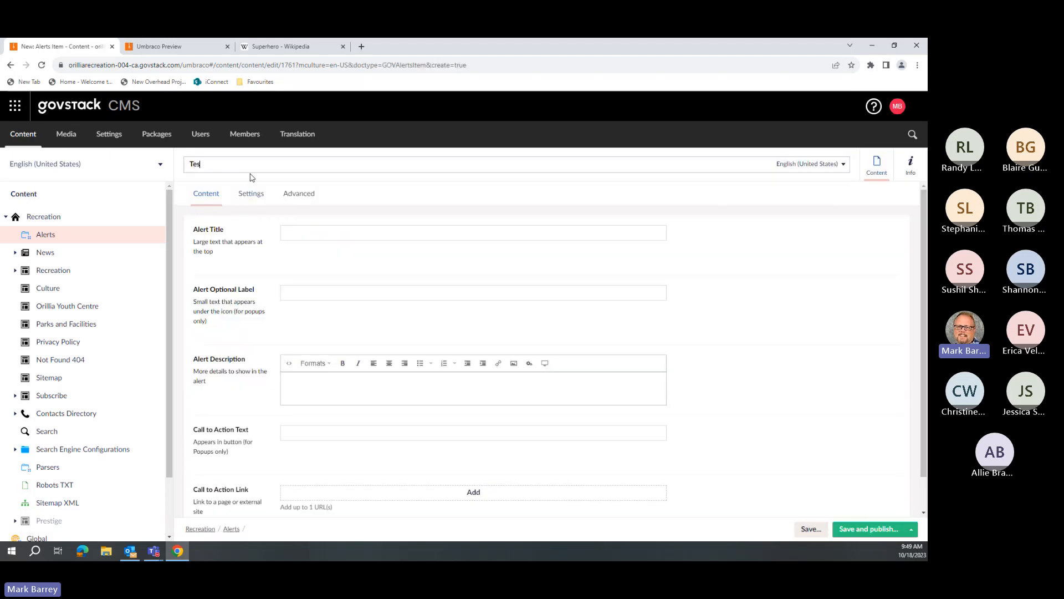
{"action": "type", "text": "t Alerrt Banner"}
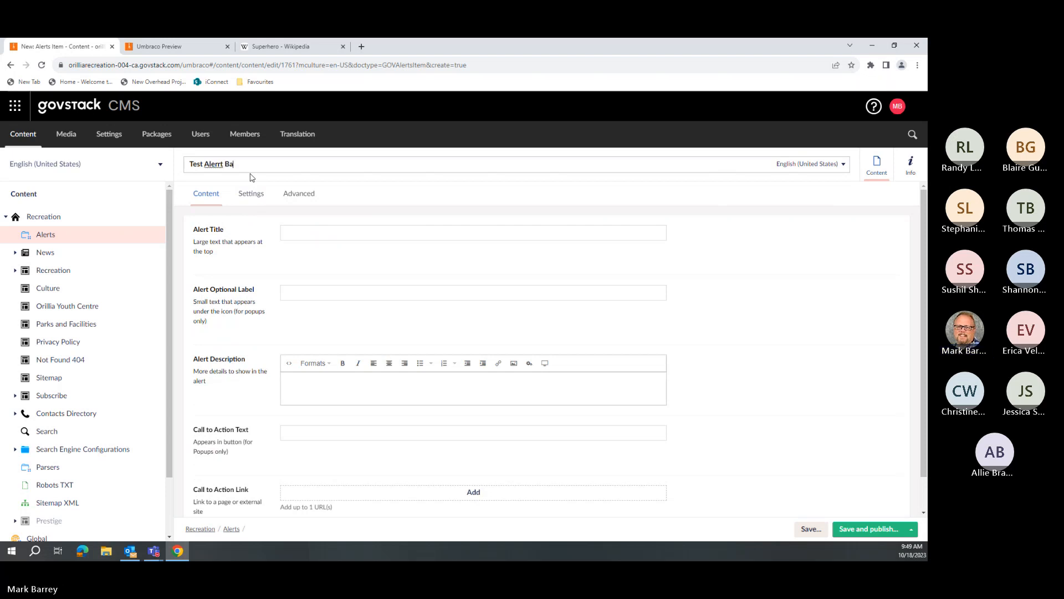
{"action": "left_click", "coordinate": [222, 163]}
{"action": "key", "text": "BackSpace"}
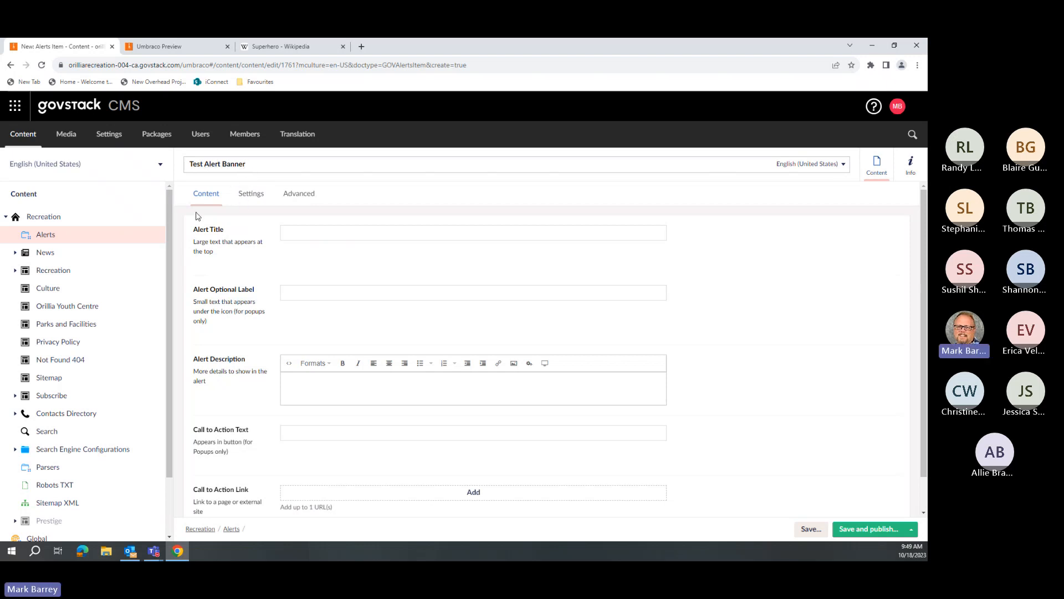
- Enter the title 'Warning!' and the description 'Bacon Fiend on the Loose!'
{"action": "left_click", "coordinate": [306, 236]}
{"action": "type", "text": "Warning!"}
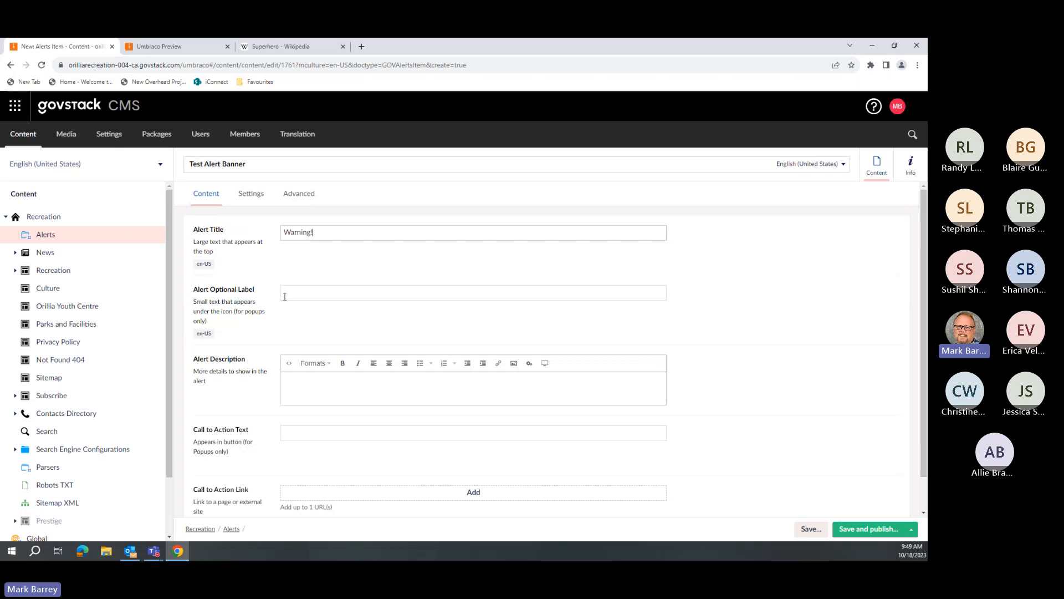
{"action": "left_click", "coordinate": [294, 380]}
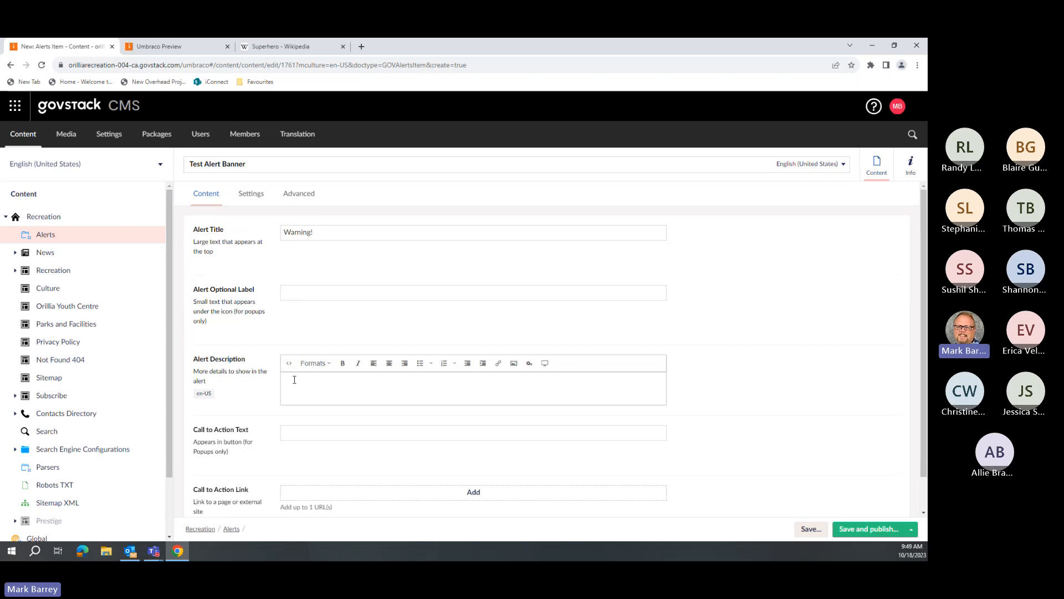
{"action": "type", "text": "Bacon Fiend on the Loose!"}
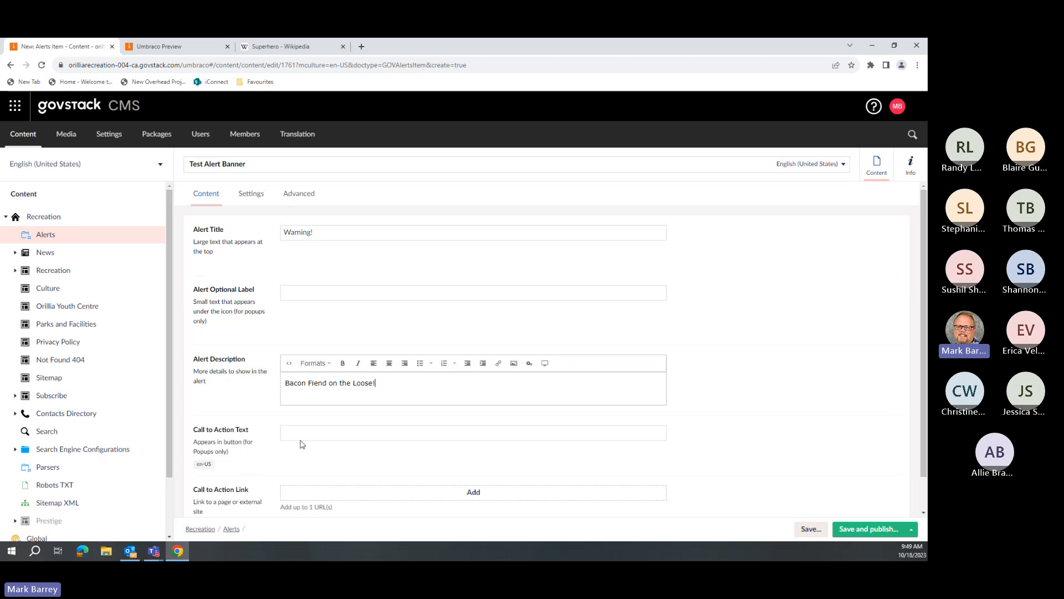
{"action": "left_click", "coordinate": [397, 387]}
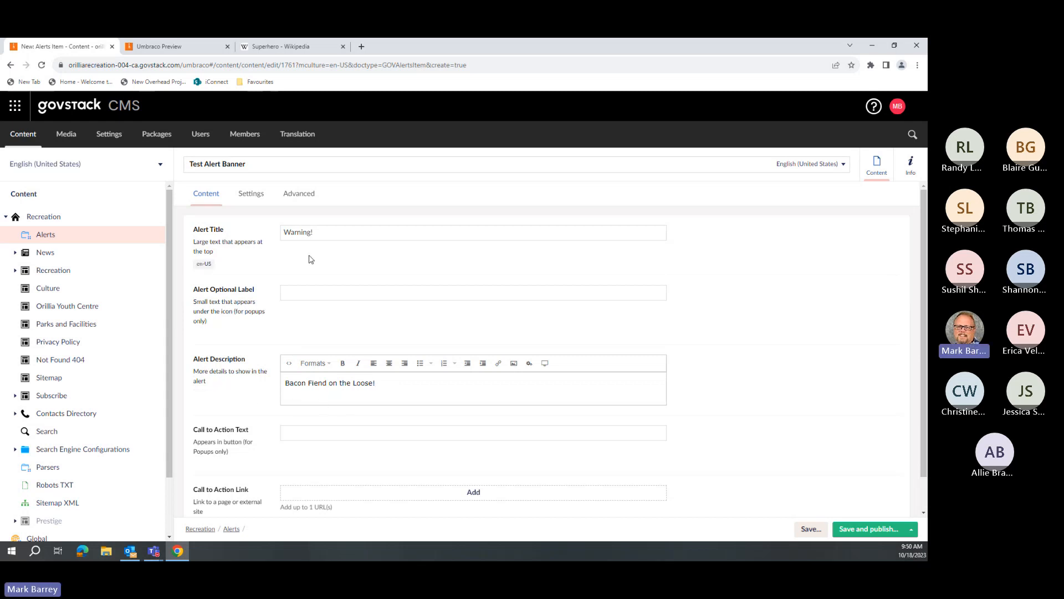
{"action": "left_click", "coordinate": [248, 199]}
{"action": "left_click", "coordinate": [321, 239]}
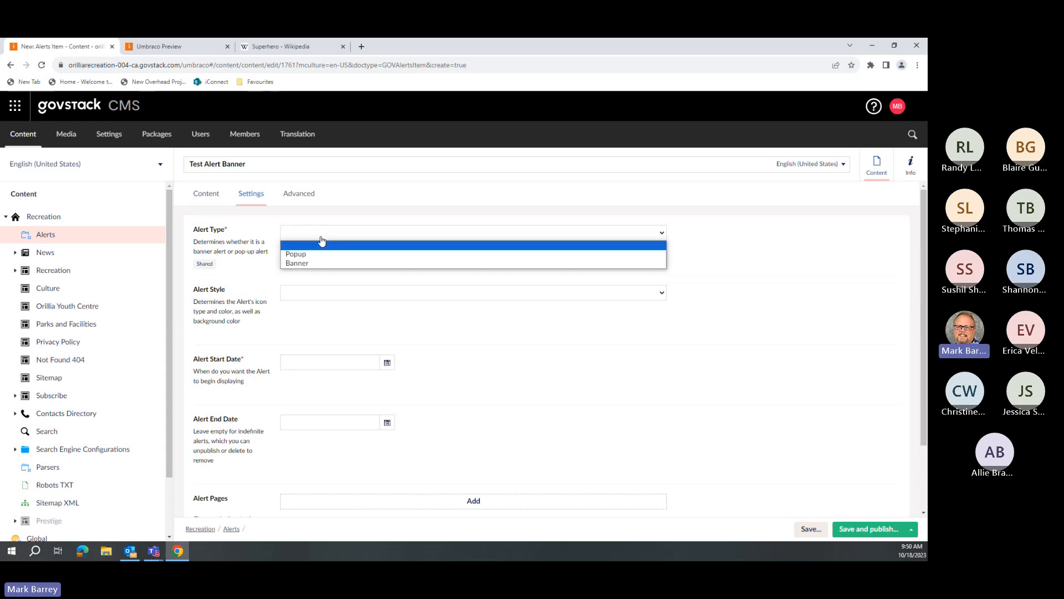
{"action": "left_click", "coordinate": [324, 264]}
{"action": "left_click", "coordinate": [334, 293]}
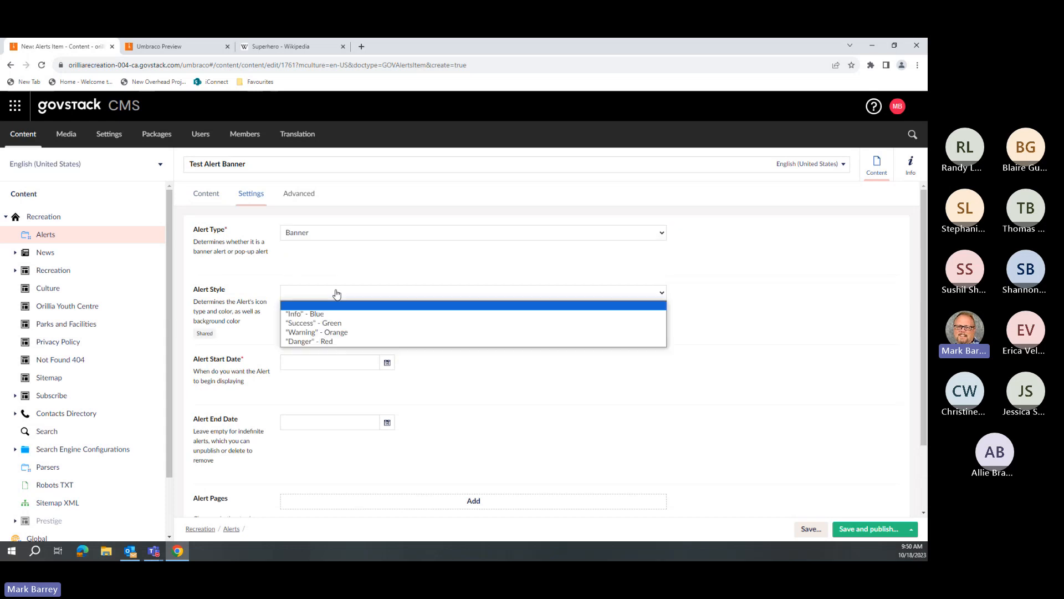
{"action": "left_click", "coordinate": [314, 319]}
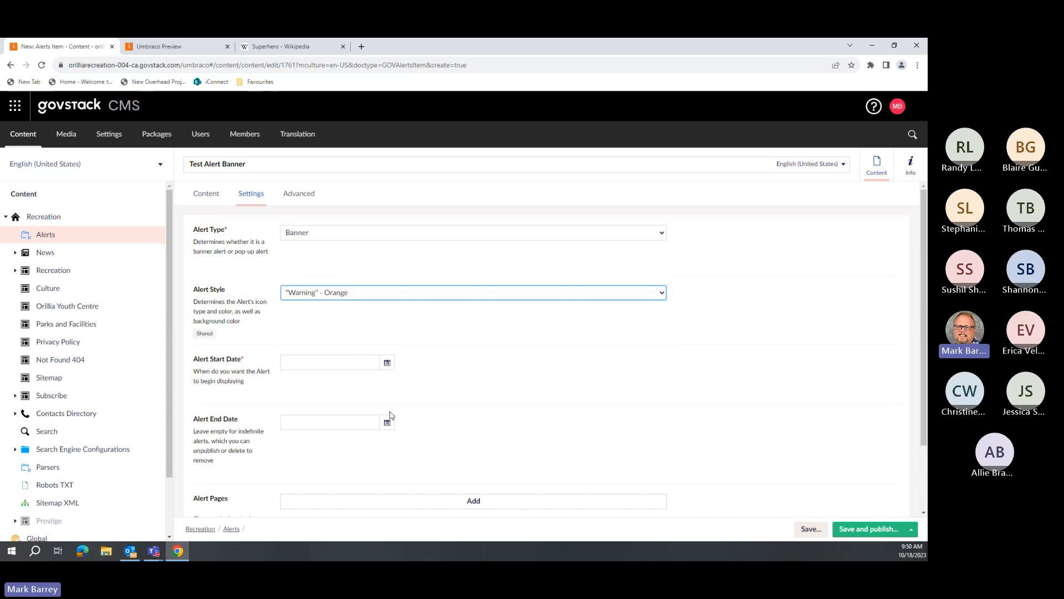
{"action": "left_click", "coordinate": [344, 364]}
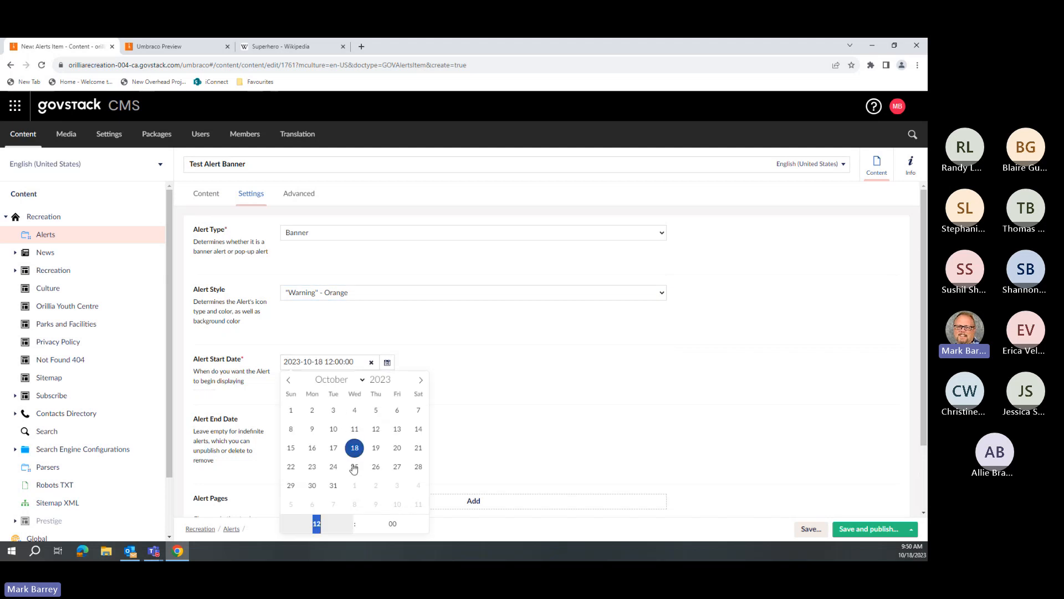
{"action": "type", "text": "09"}
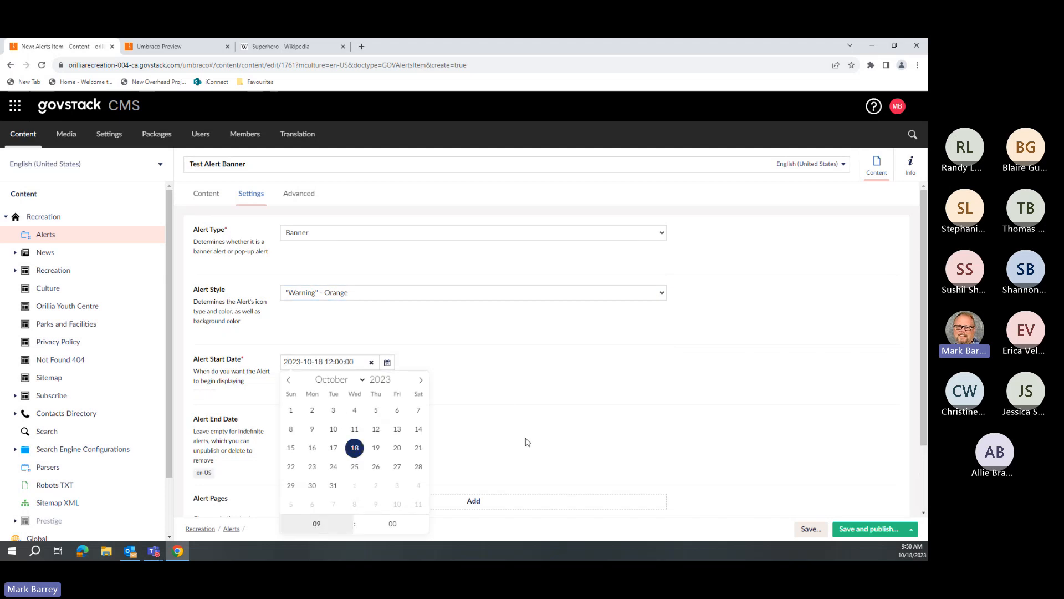
{"action": "left_click", "coordinate": [527, 442]}
{"action": "scroll", "coordinate": [506, 399], "scroll_direction": "down", "scroll_amount": 2}
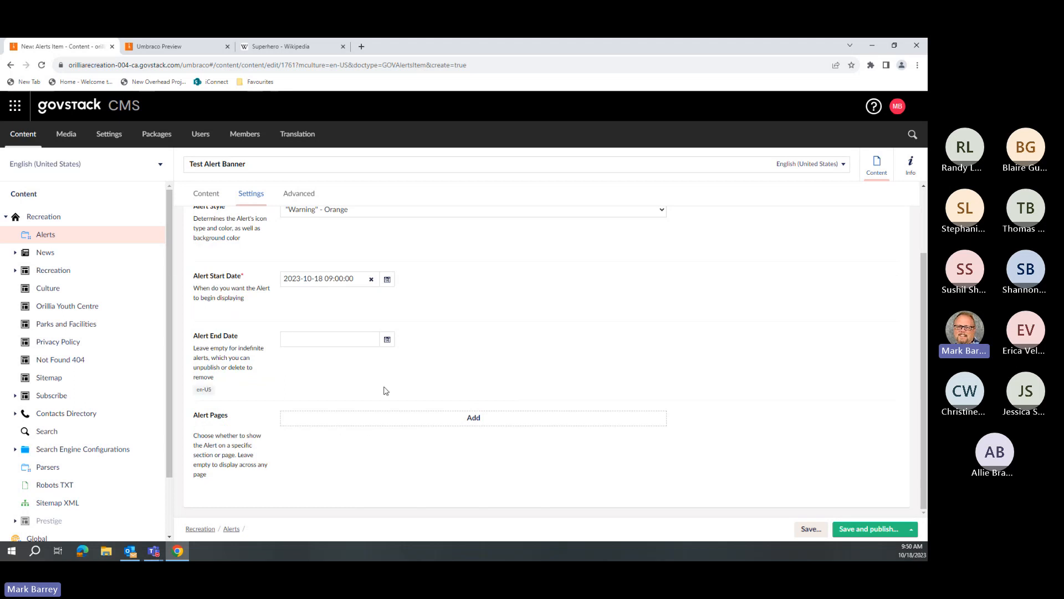
{"action": "scroll", "coordinate": [385, 390], "scroll_direction": "up", "scroll_amount": 2}
- Review the content fields, then save and publish the banner alert
{"action": "left_click", "coordinate": [206, 193]}
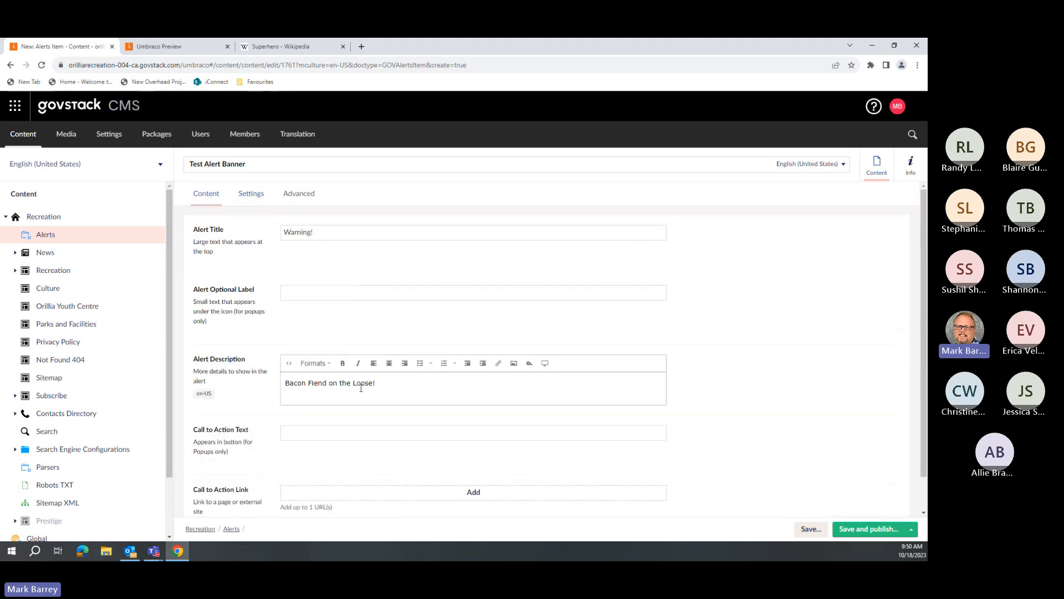
{"action": "scroll", "coordinate": [338, 377], "scroll_direction": "down", "scroll_amount": 1}
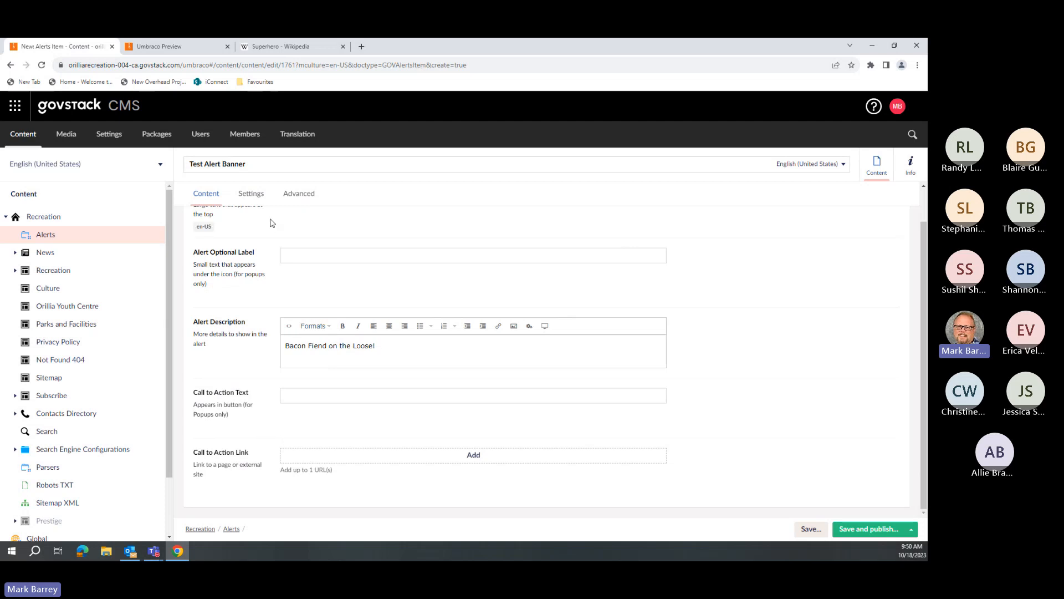
{"action": "scroll", "coordinate": [244, 266], "scroll_direction": "up", "scroll_amount": 1}
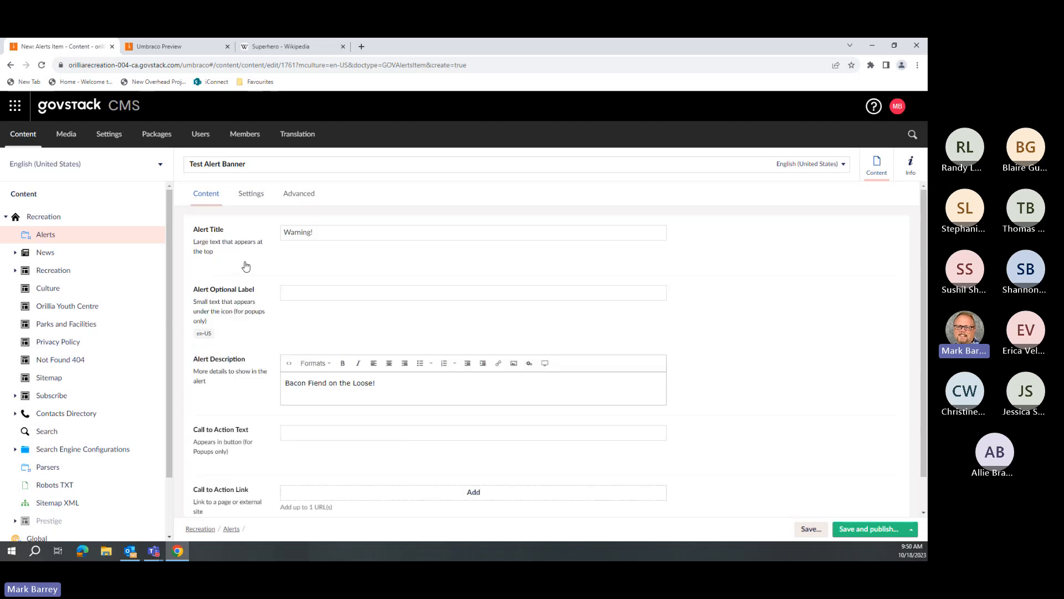
{"action": "left_click", "coordinate": [248, 195]}
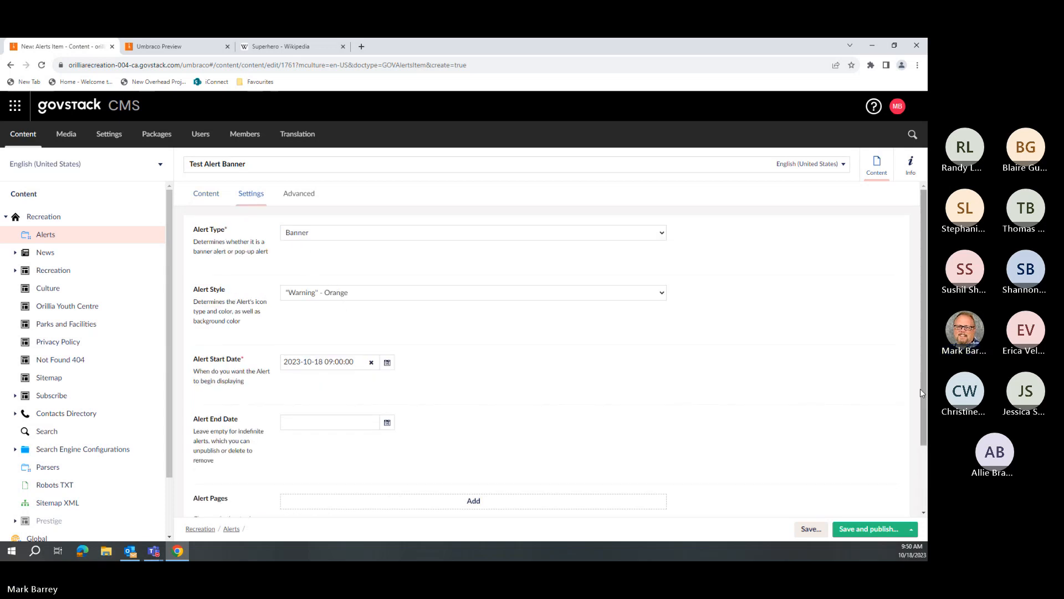
{"action": "left_click", "coordinate": [868, 528]}
{"action": "left_click", "coordinate": [561, 374]}
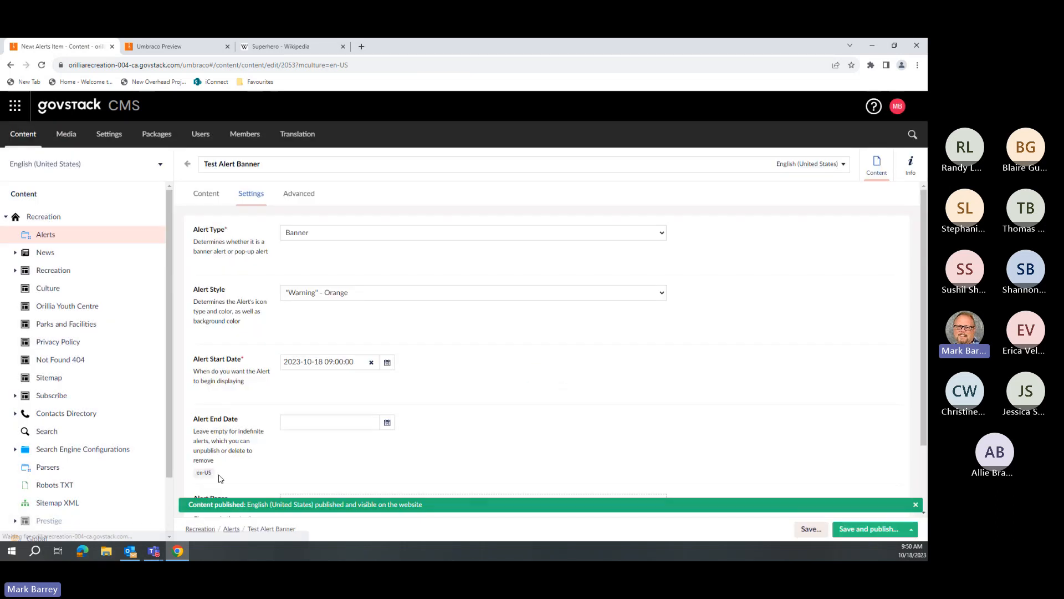
{"action": "left_click", "coordinate": [84, 550]}
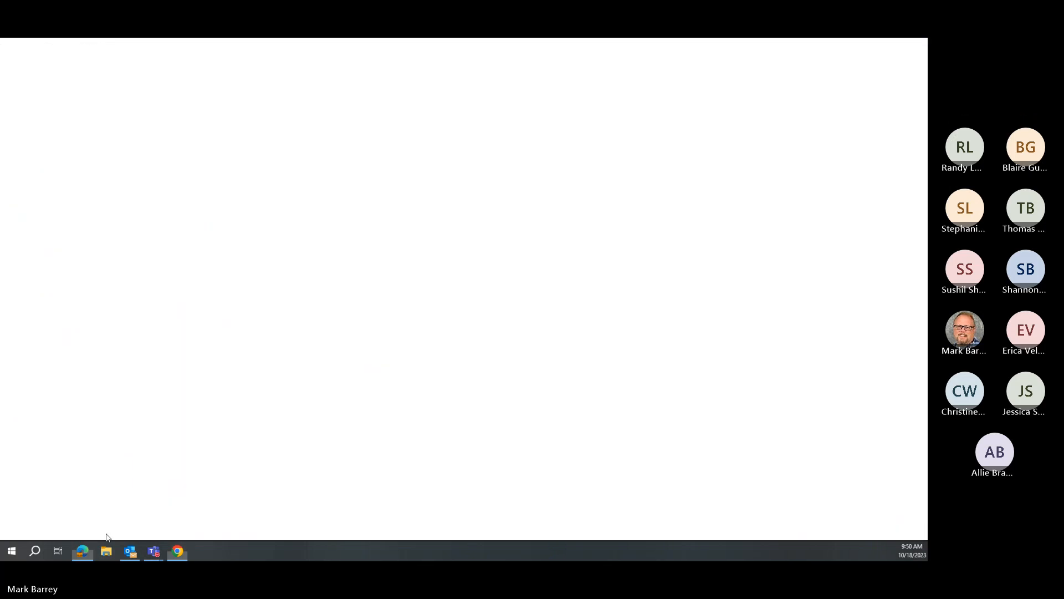
- Load the Orillia Recreation site and dismiss all popup alerts
{"action": "left_click", "coordinate": [267, 64]}
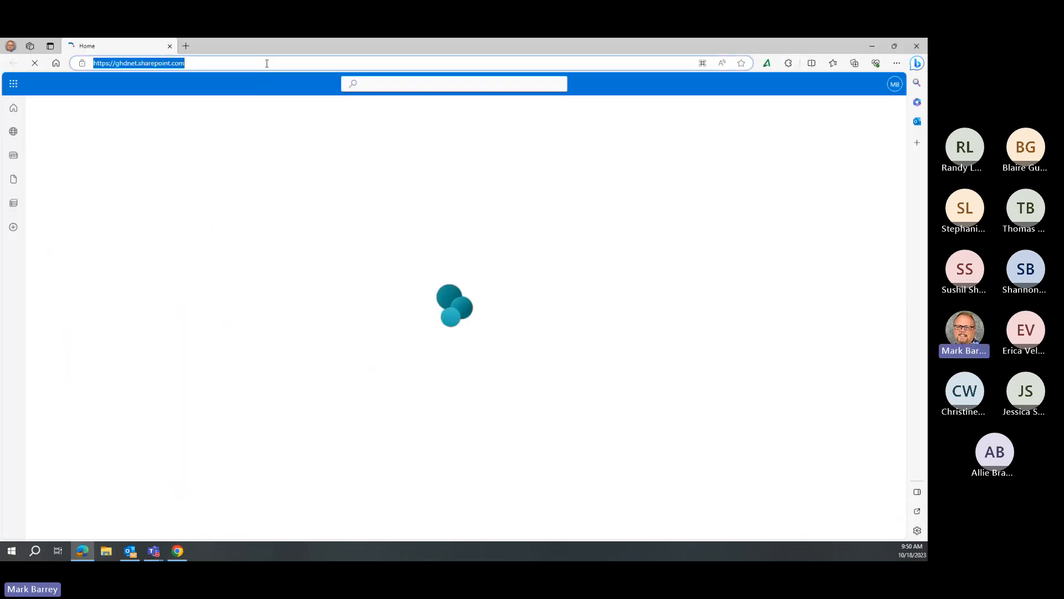
{"action": "type", "text": "https://orilliarecreation-004-ca.govstack.com/"}
{"action": "key", "text": "Return"}
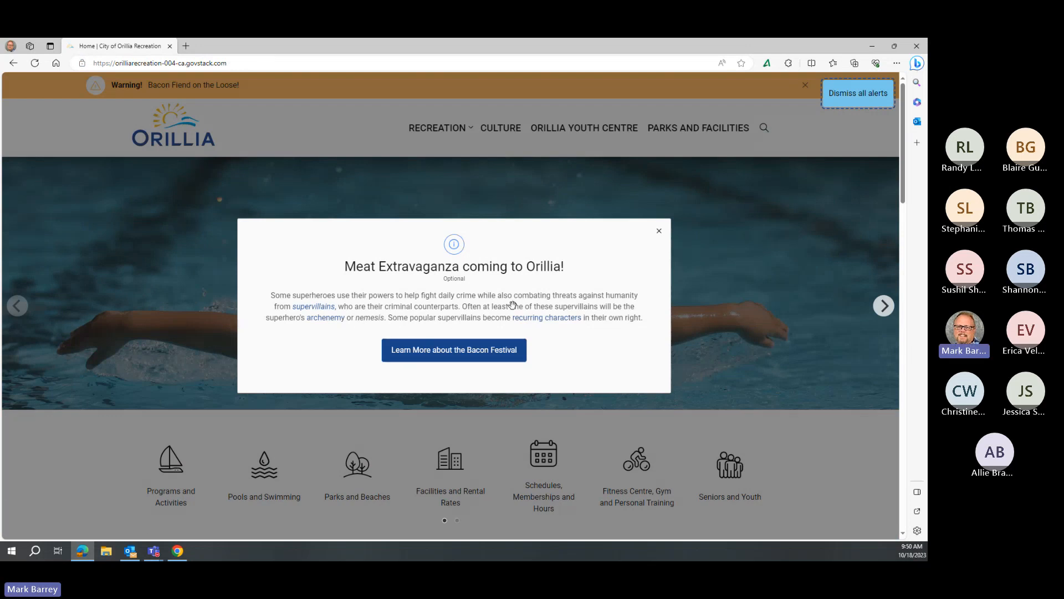
{"action": "left_click", "coordinate": [868, 96]}
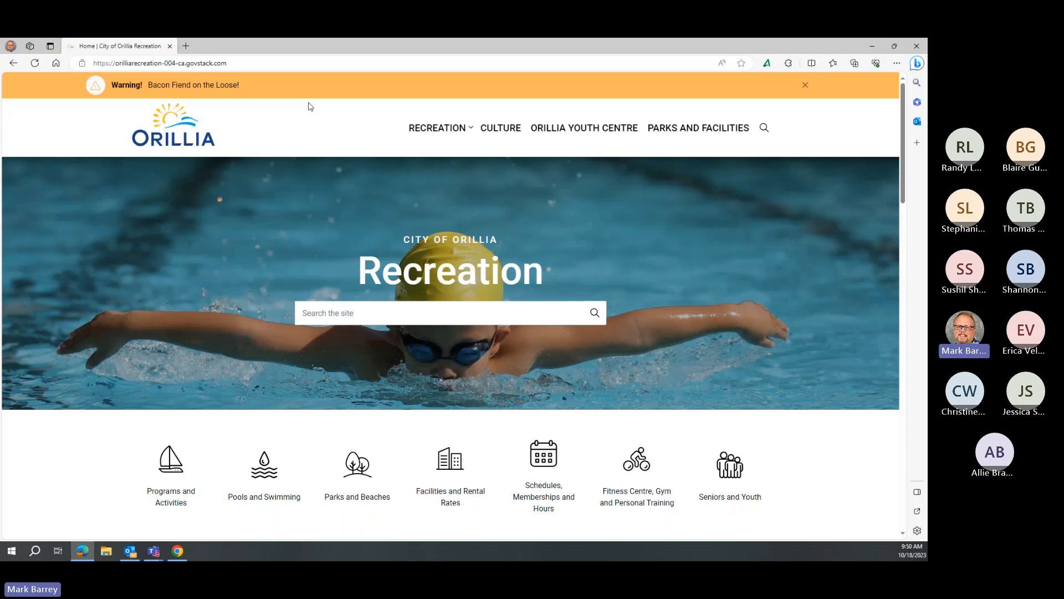
- Open the Aquatics page, then the Programs page, from the Recreation menu
{"action": "mouse_move", "coordinate": [411, 143]}
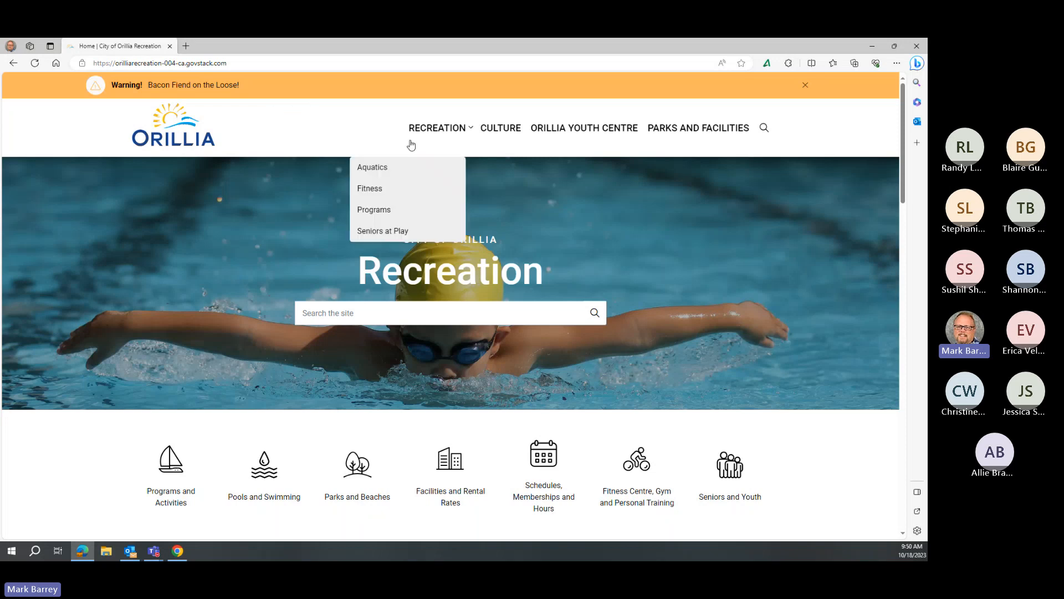
{"action": "left_click", "coordinate": [381, 168]}
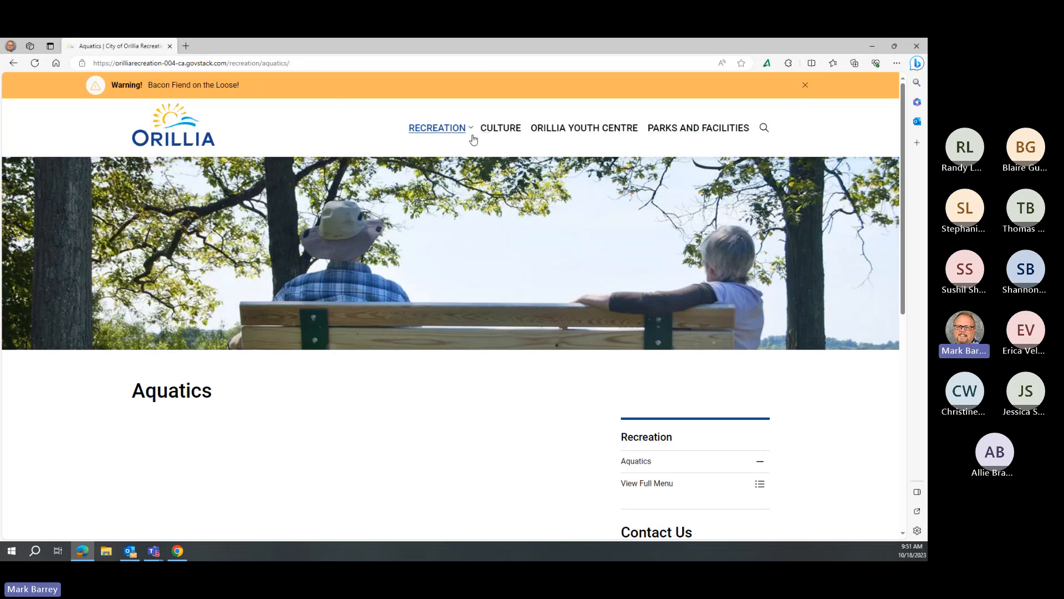
{"action": "mouse_move", "coordinate": [471, 135]}
{"action": "left_click", "coordinate": [373, 209]}
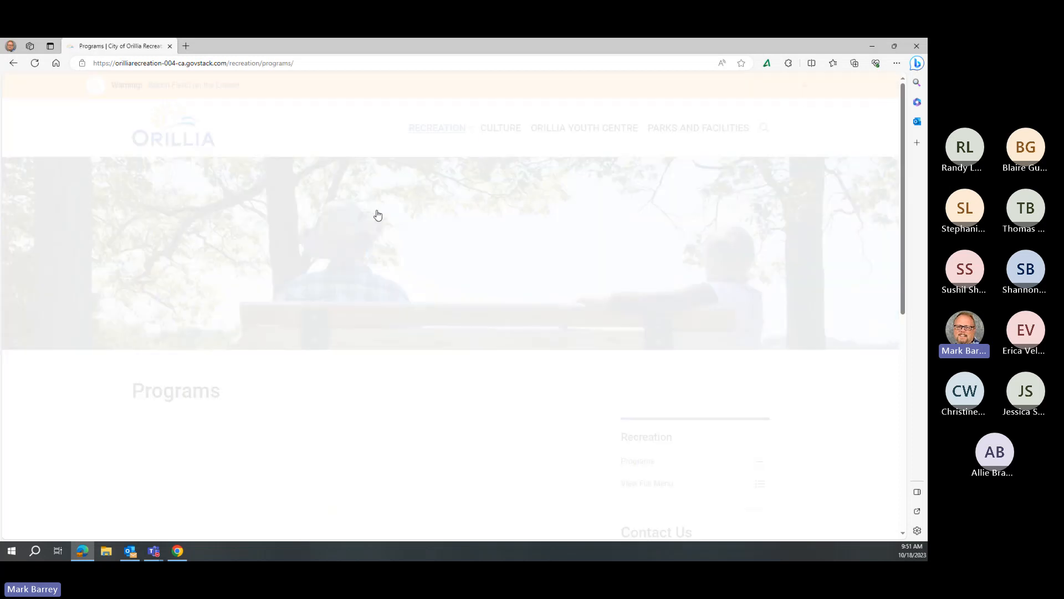